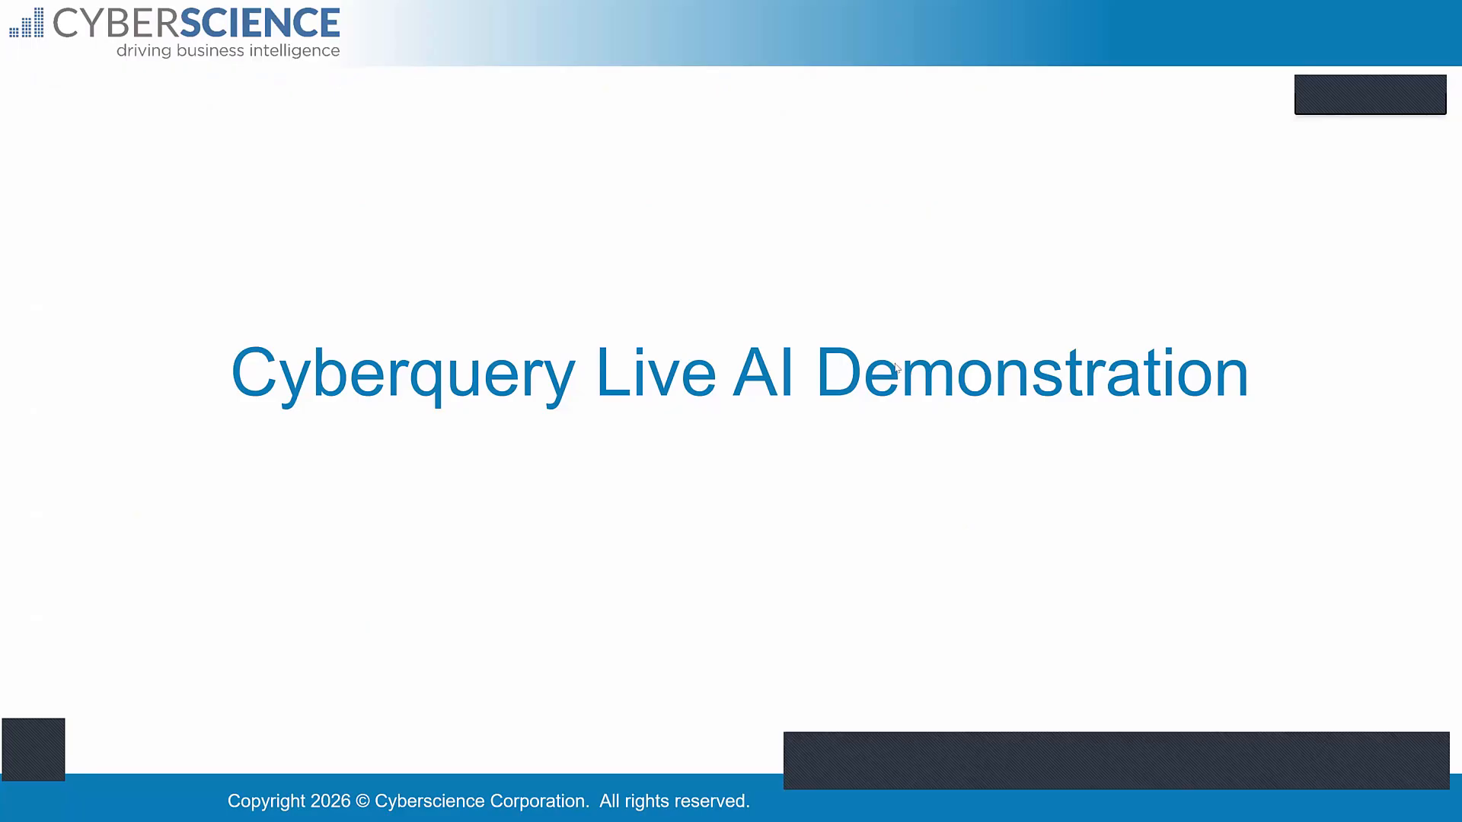
End the slide show and switch to the maximized Cyberquery window in Chrome
key(Escape)
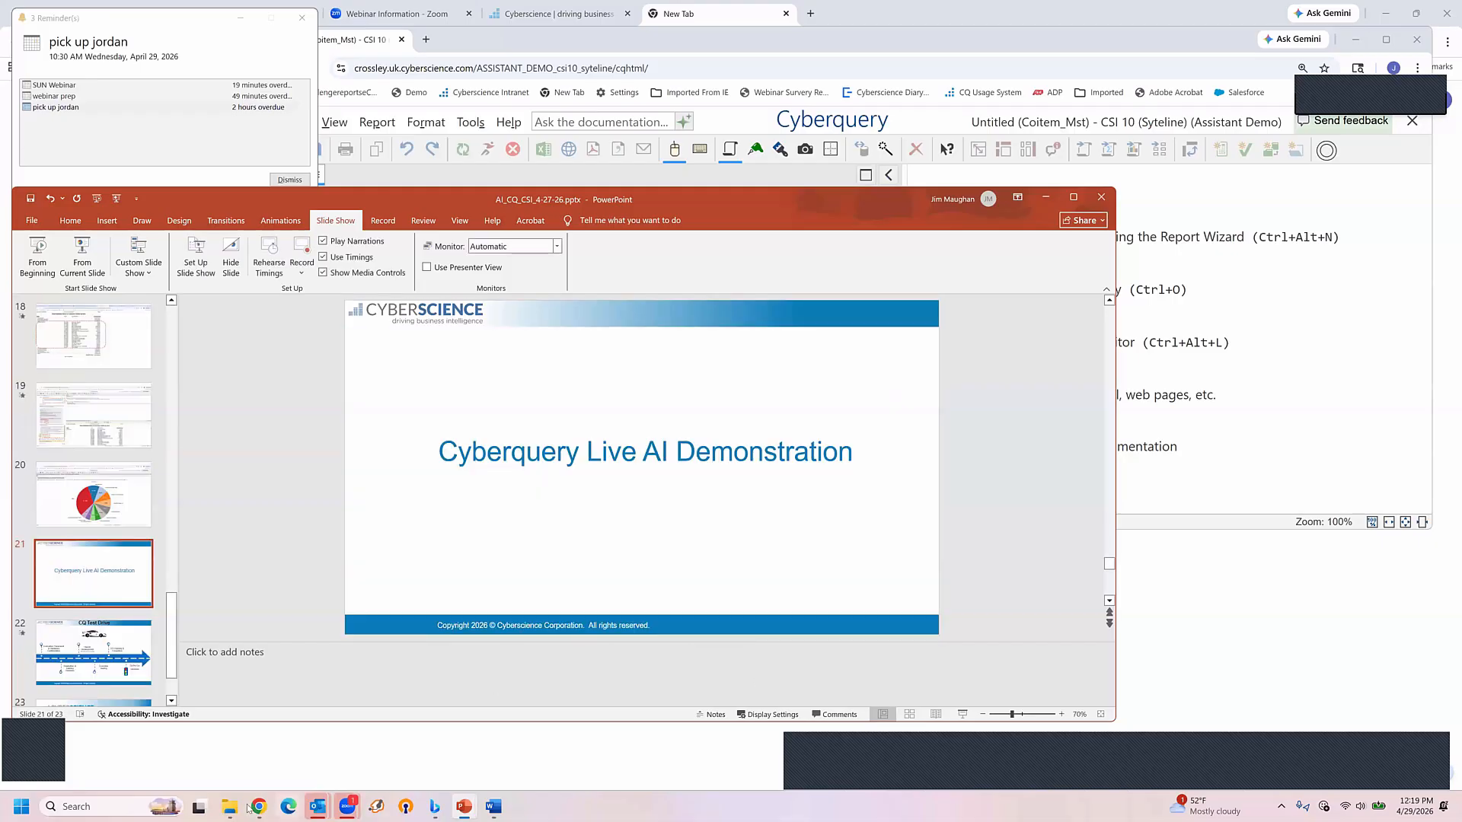
mouse_move(259, 807)
click(316, 764)
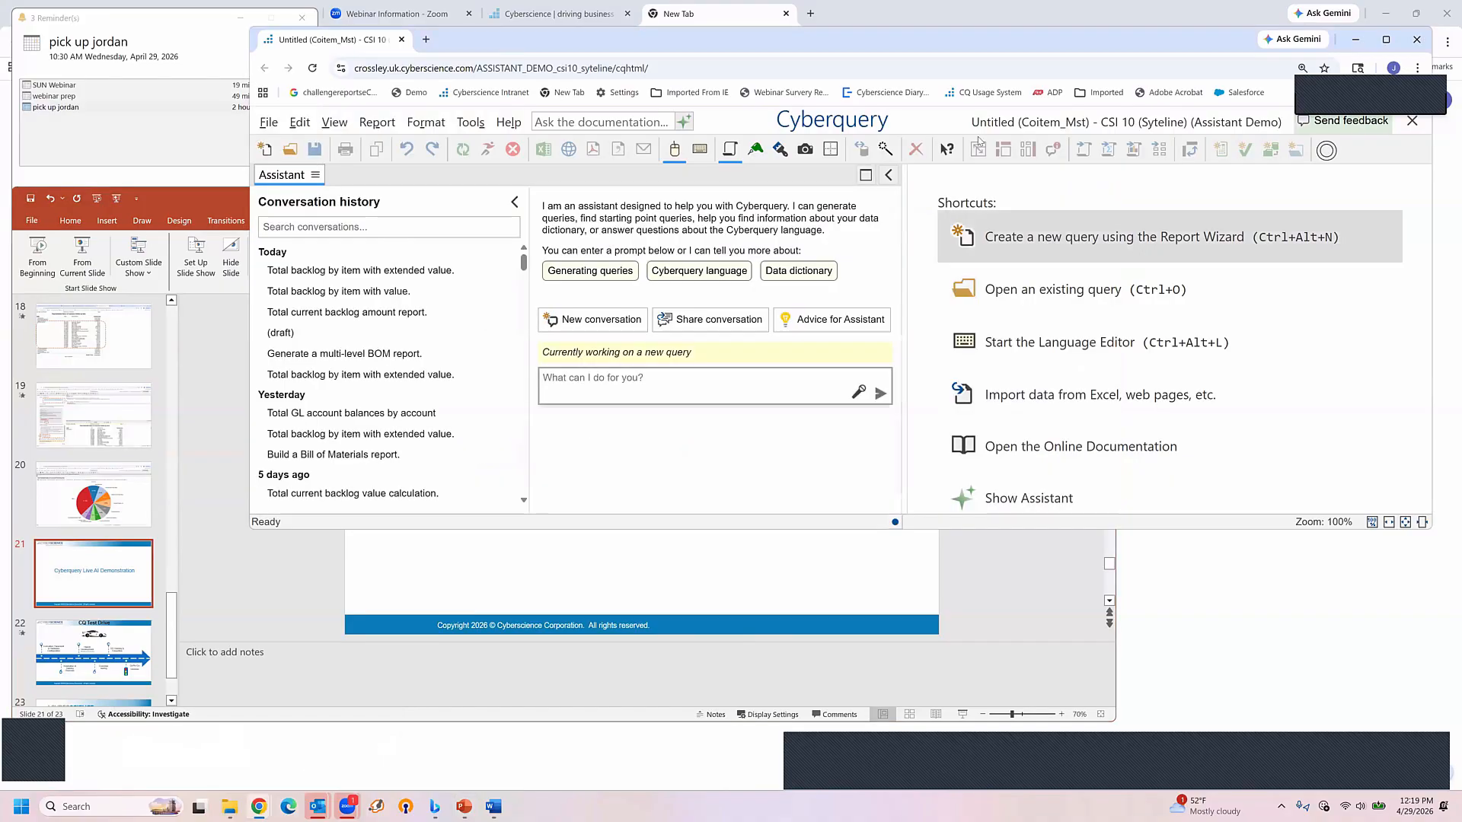
double_click(1036, 32)
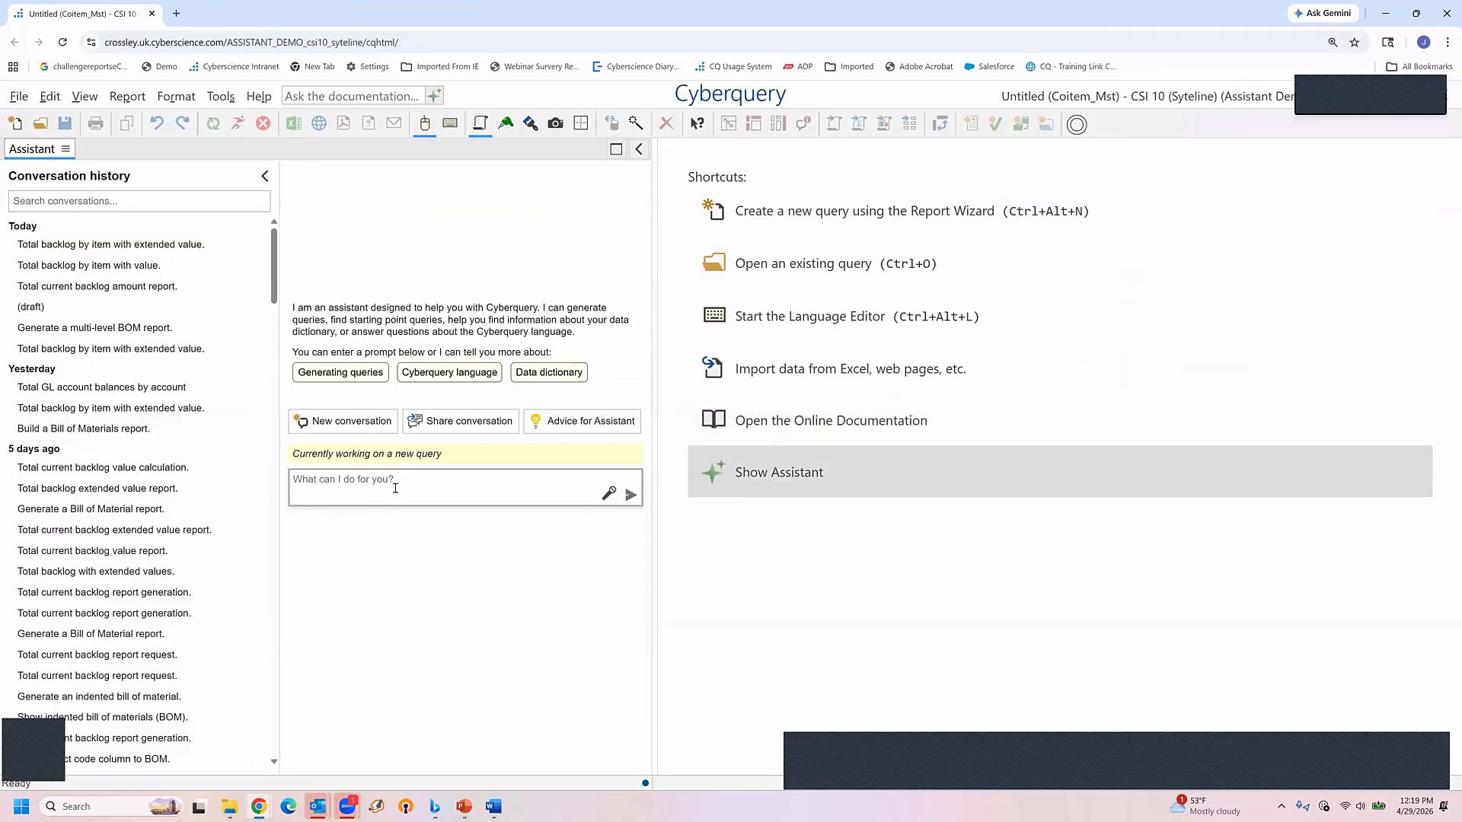
Dictate the request "show me a bill of material report" to the Assistant and browse the suggested starting points
click(396, 485)
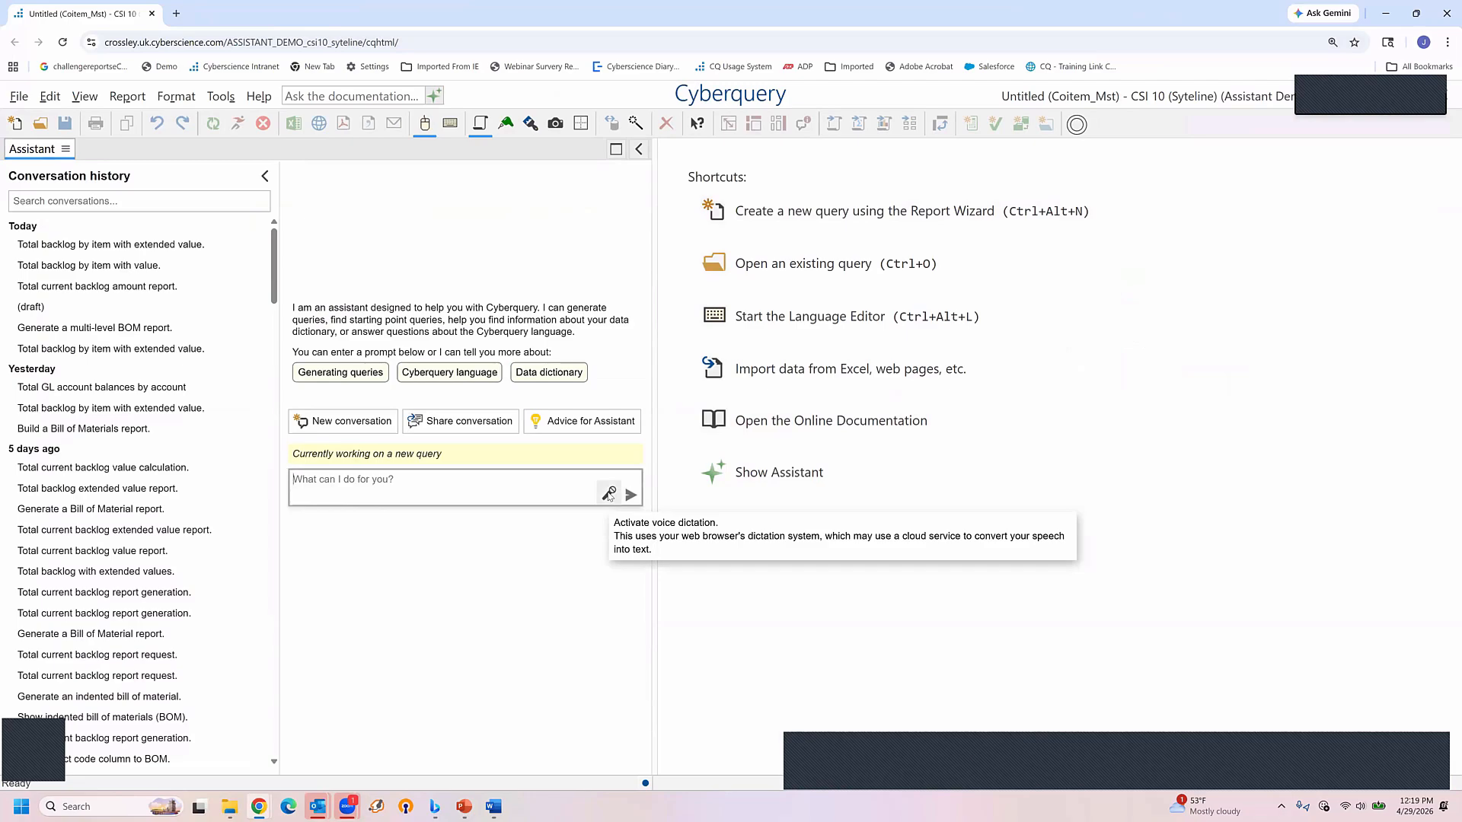
click(609, 494)
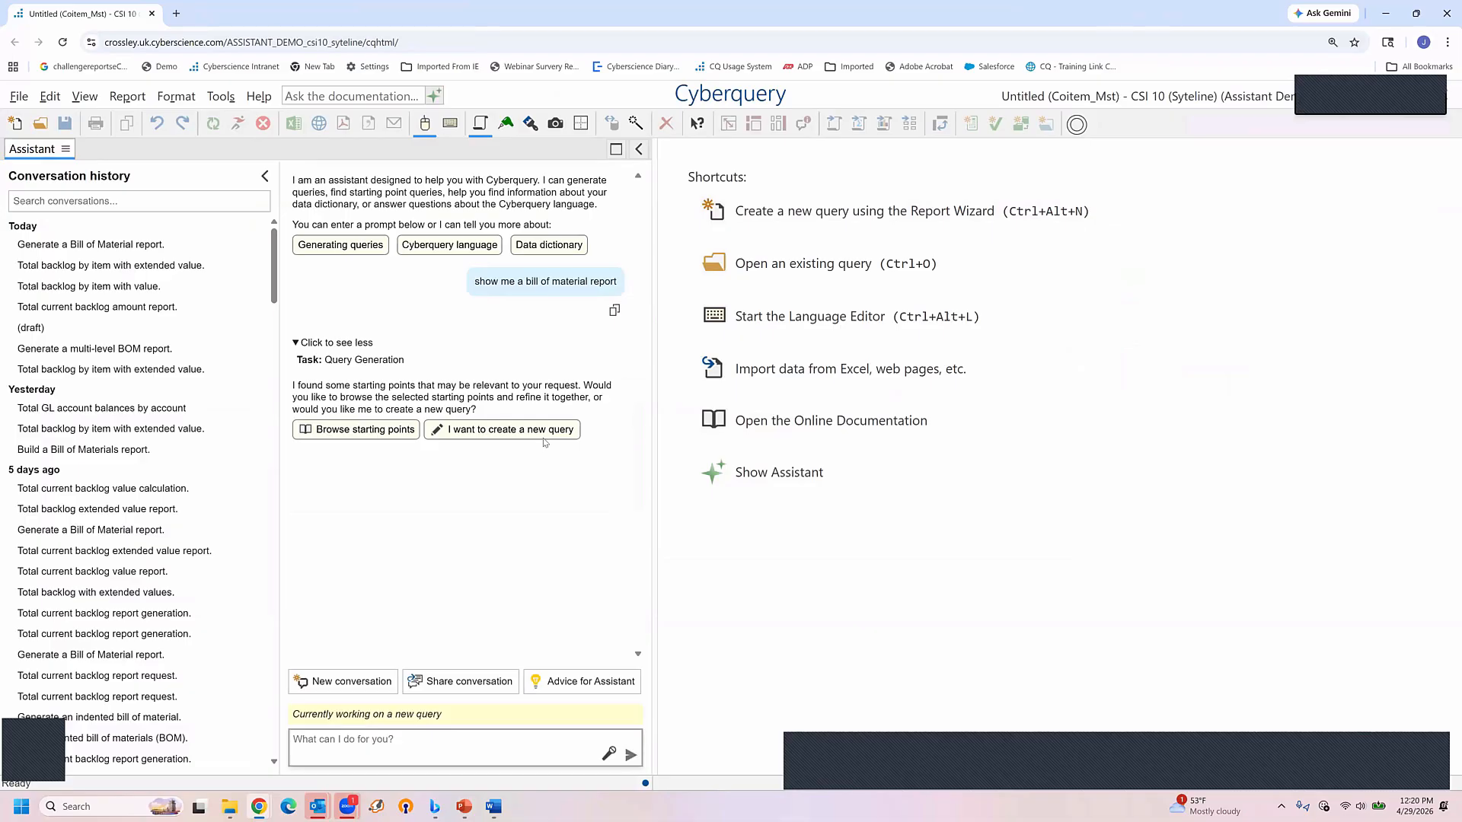
click(363, 432)
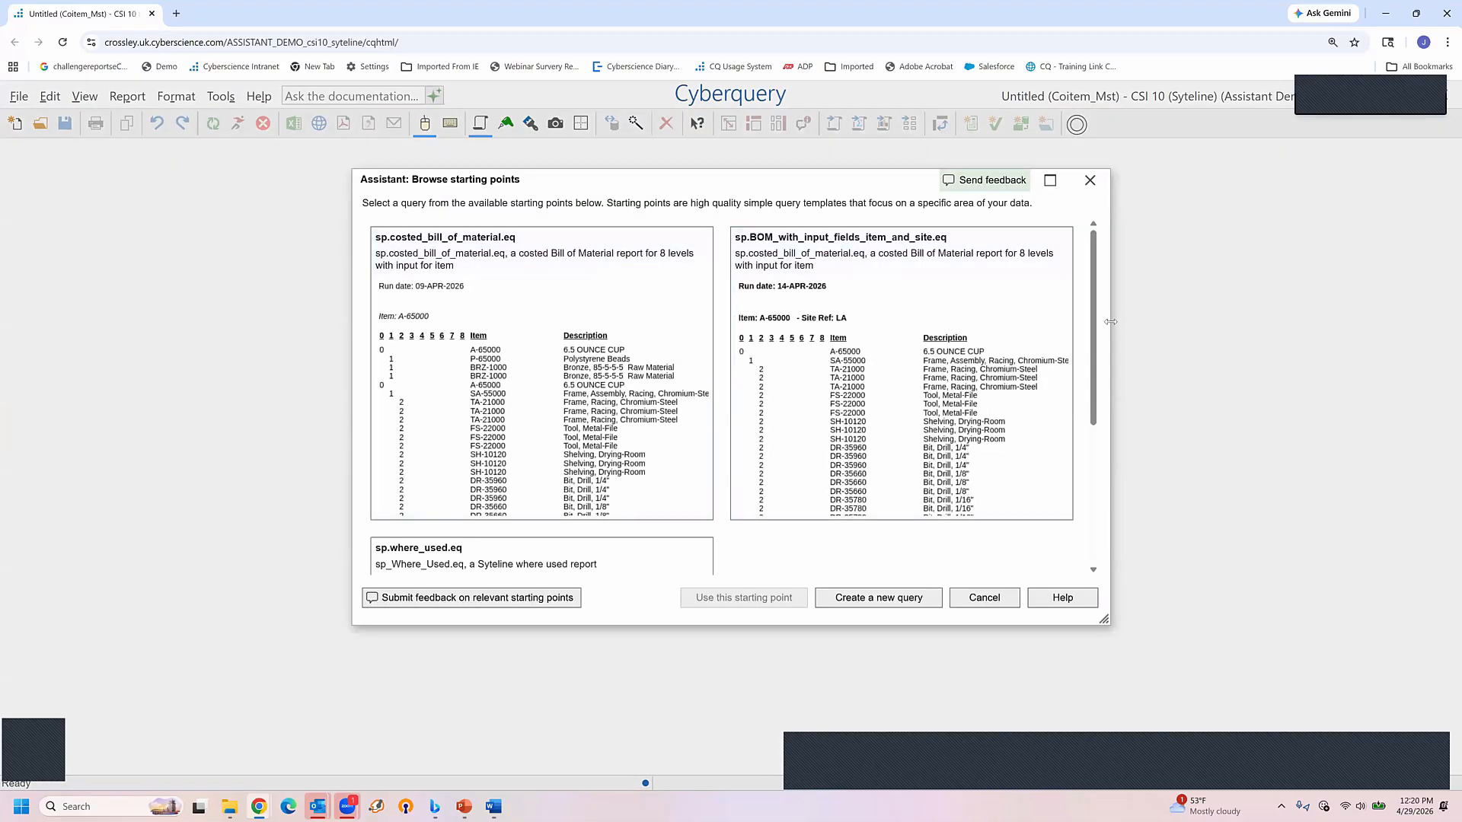
Review the available starting points and use sp.BOM_with_input_fields_item_and_site.eq for the query
scroll(1083, 386, down, 3)
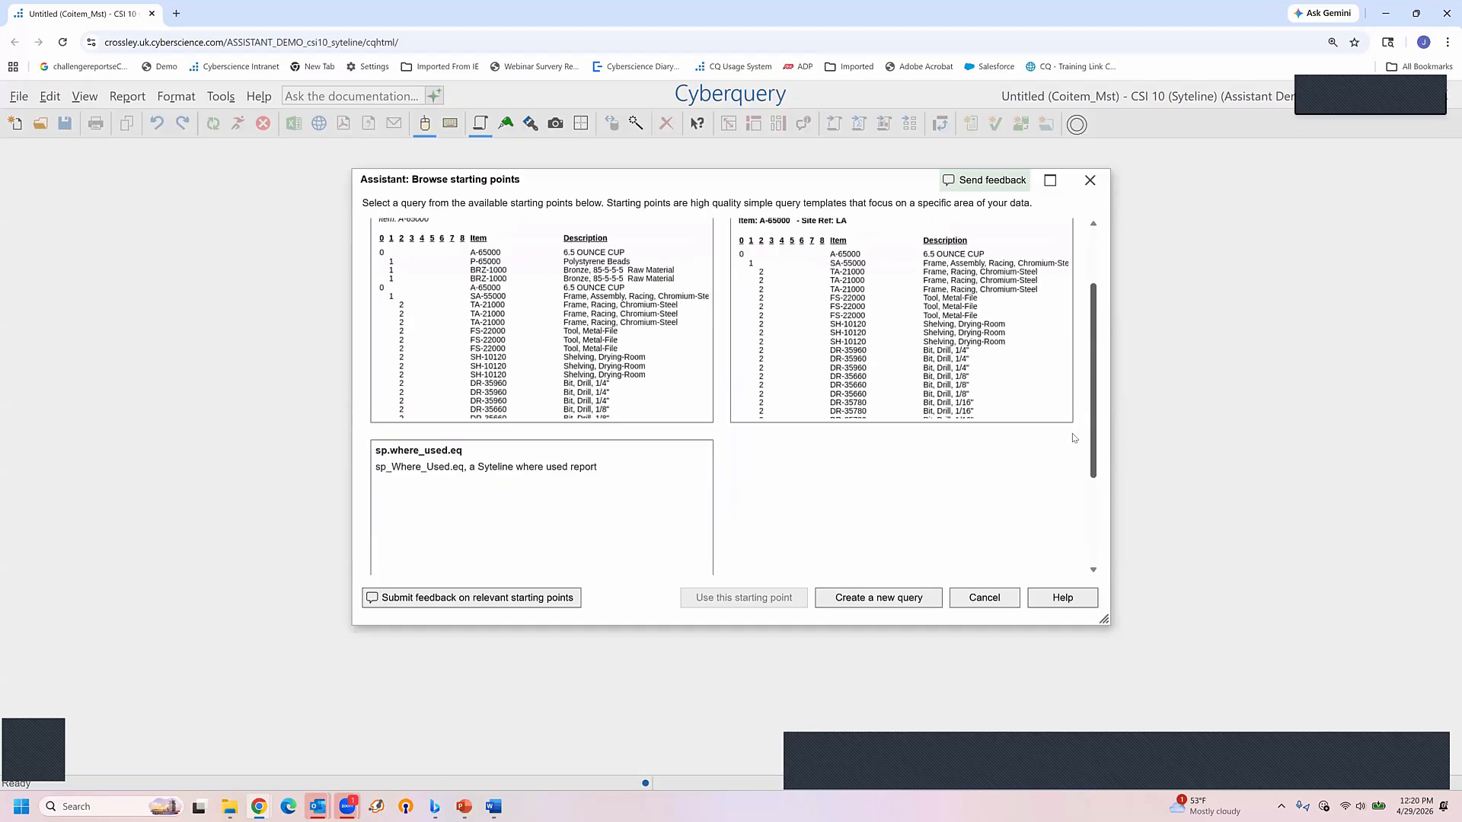
scroll(1074, 411, up, 3)
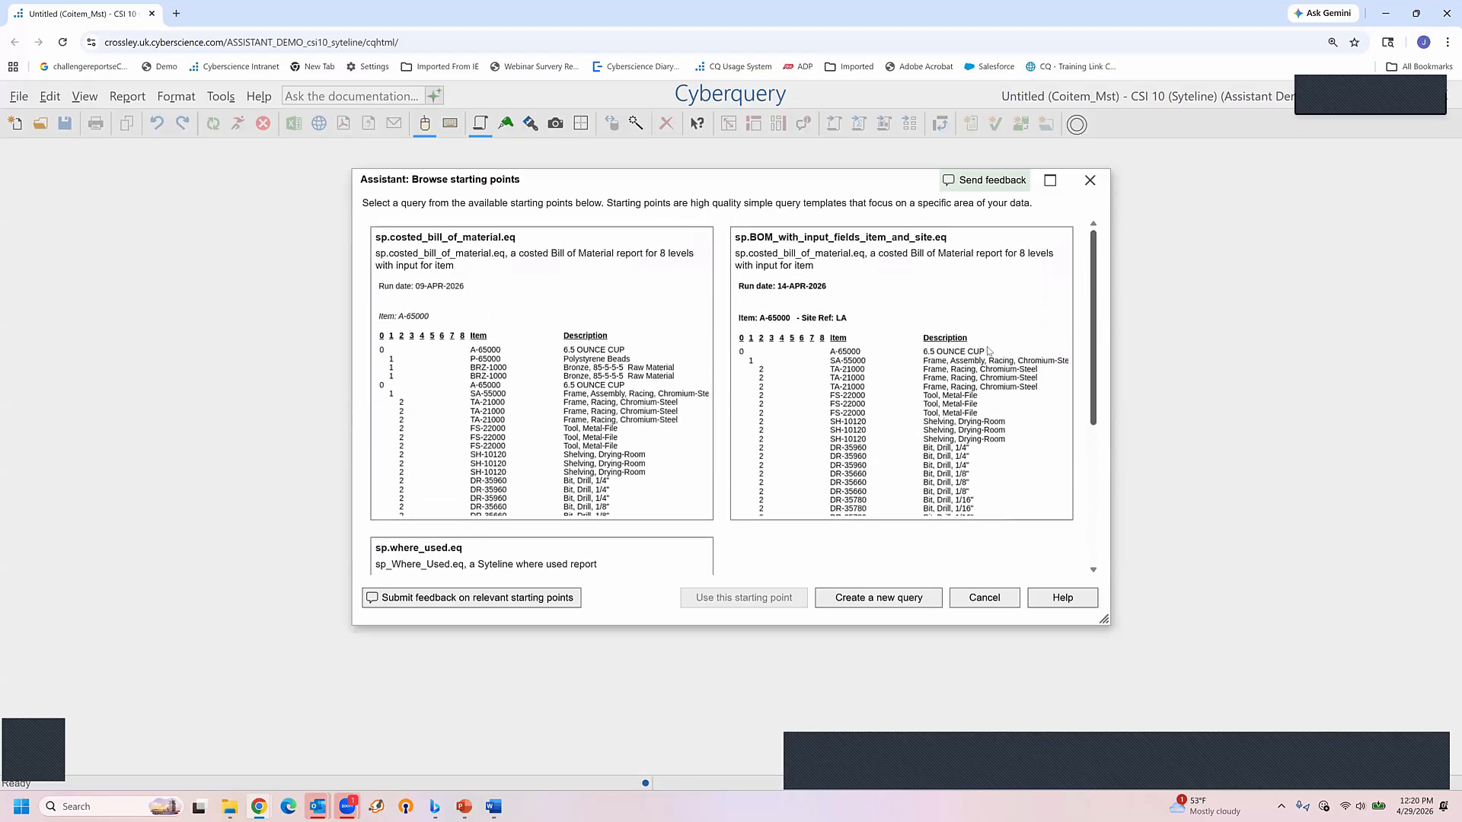
click(895, 365)
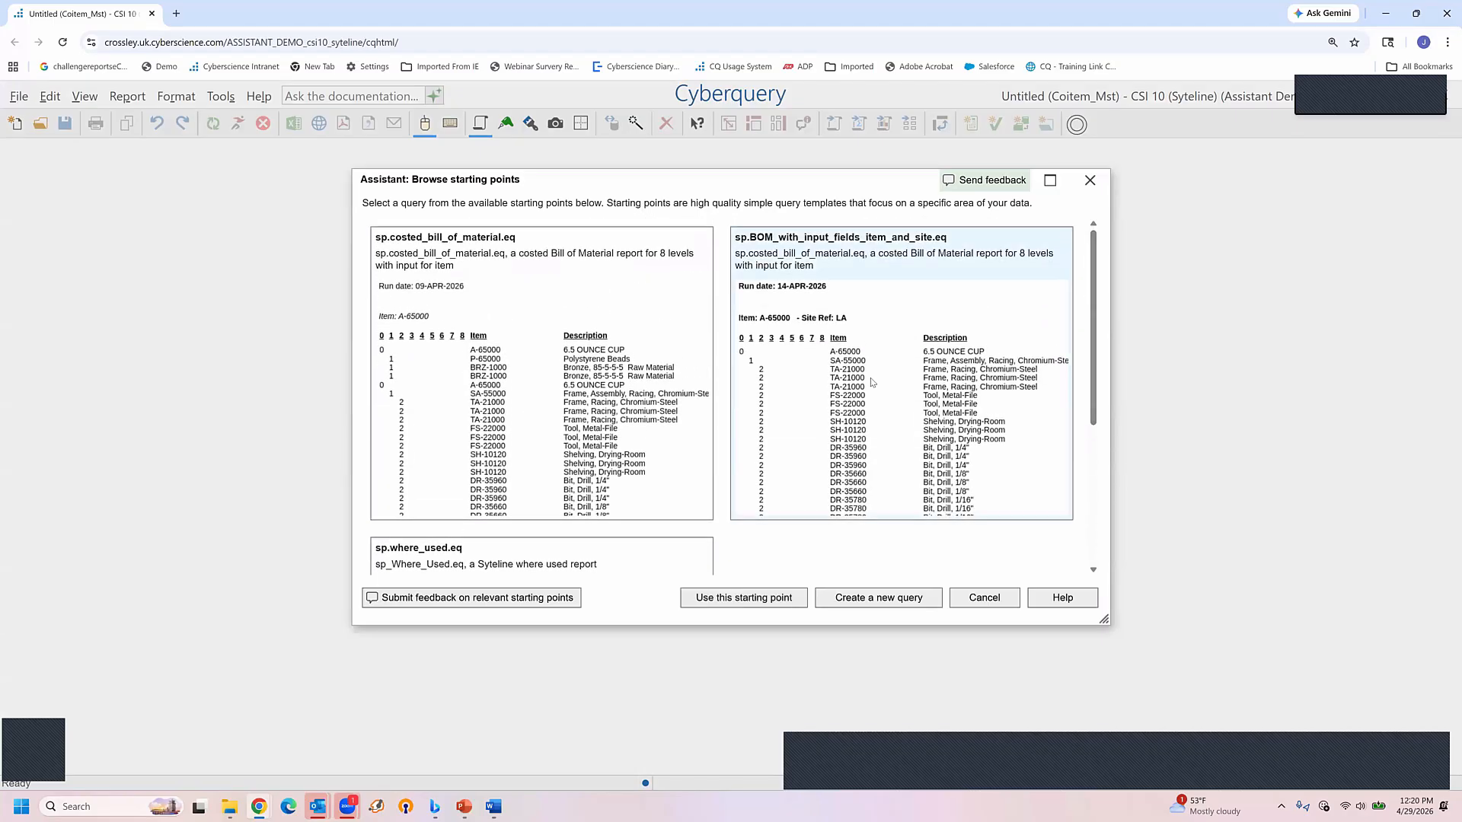
click(743, 598)
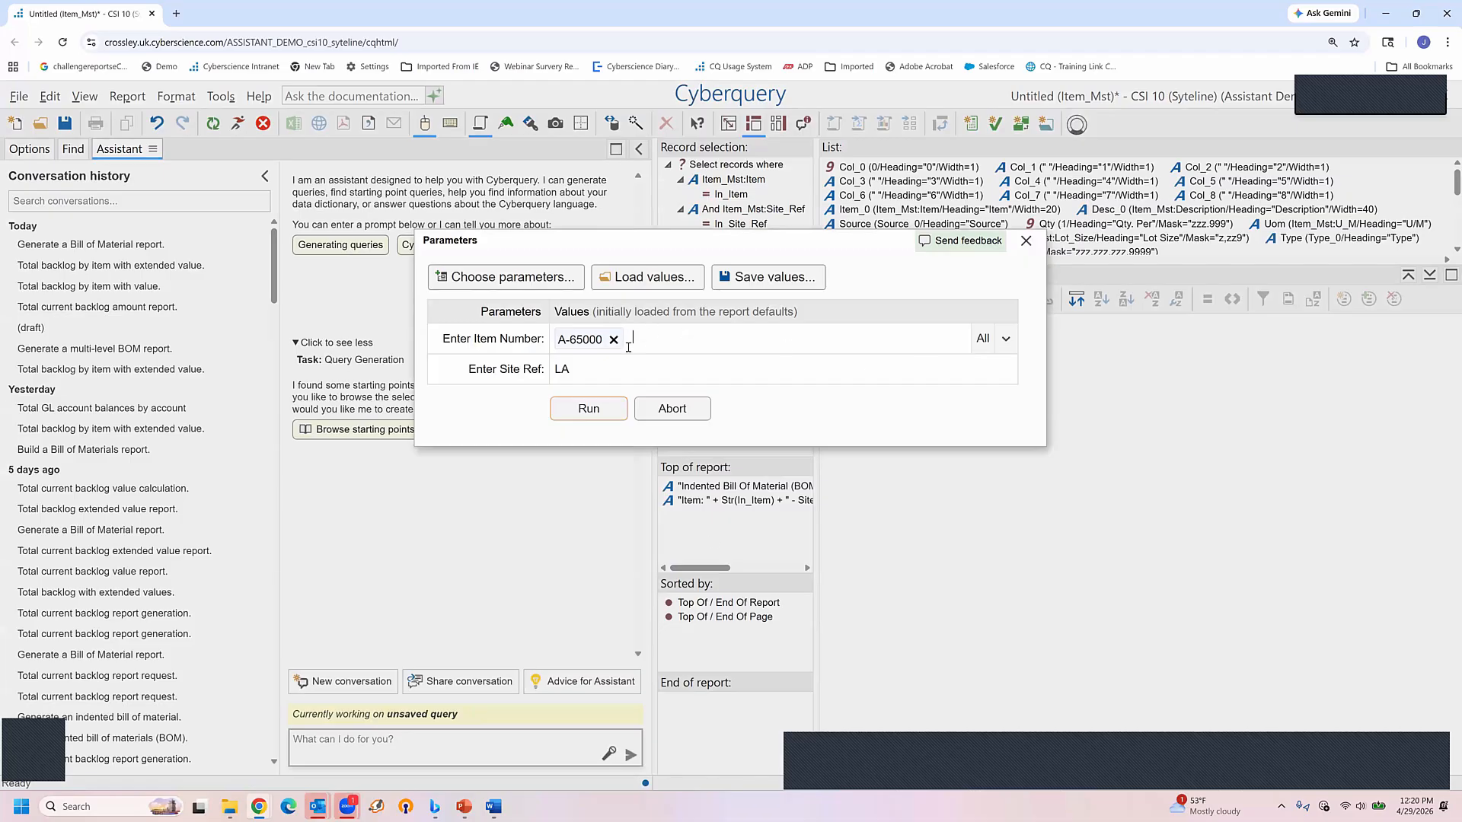
Check the parameter choices and run the report for item number A-65000 and site ref LA
click(650, 373)
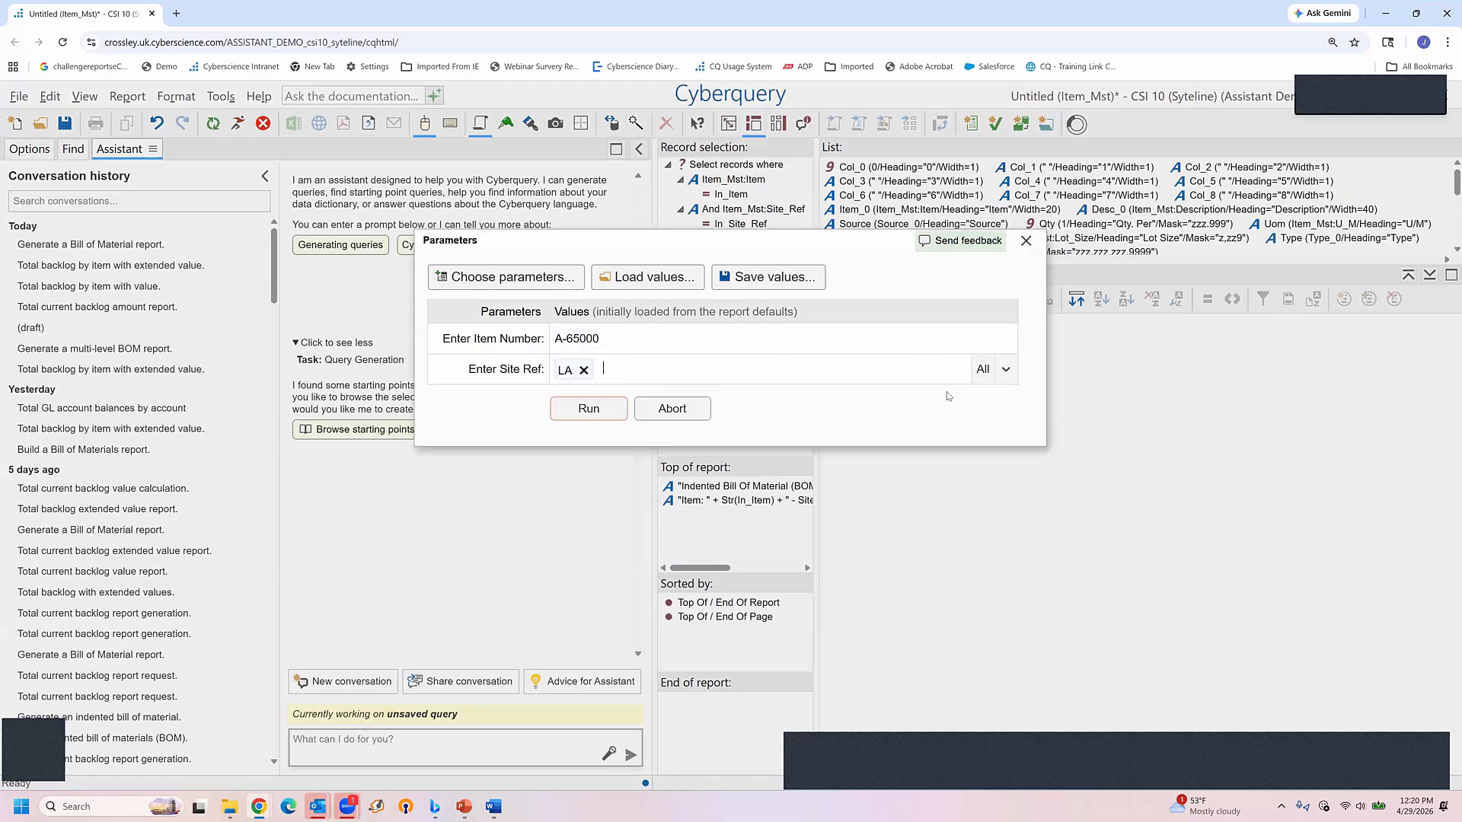
click(1006, 371)
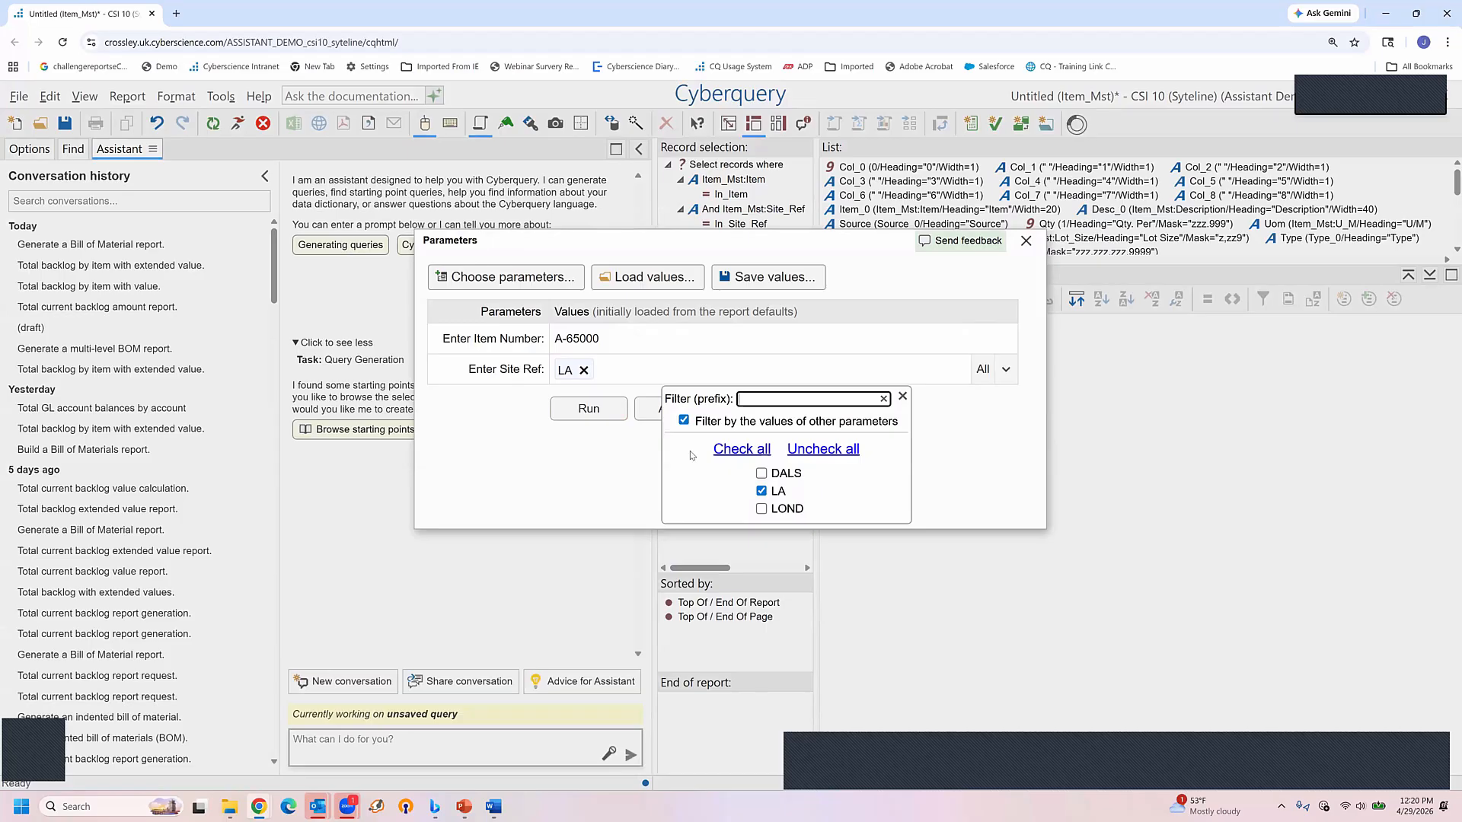
click(541, 430)
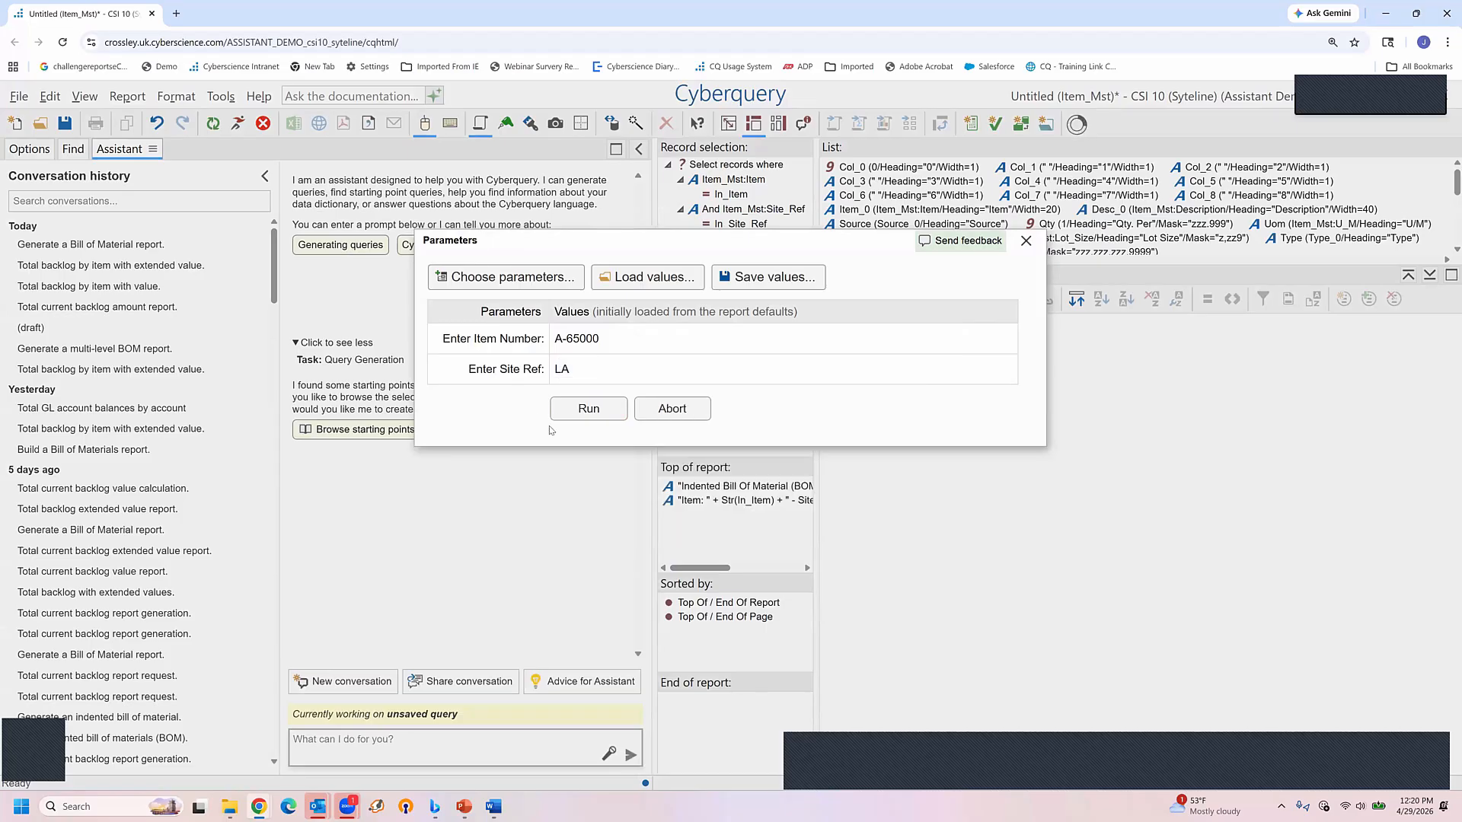
click(590, 410)
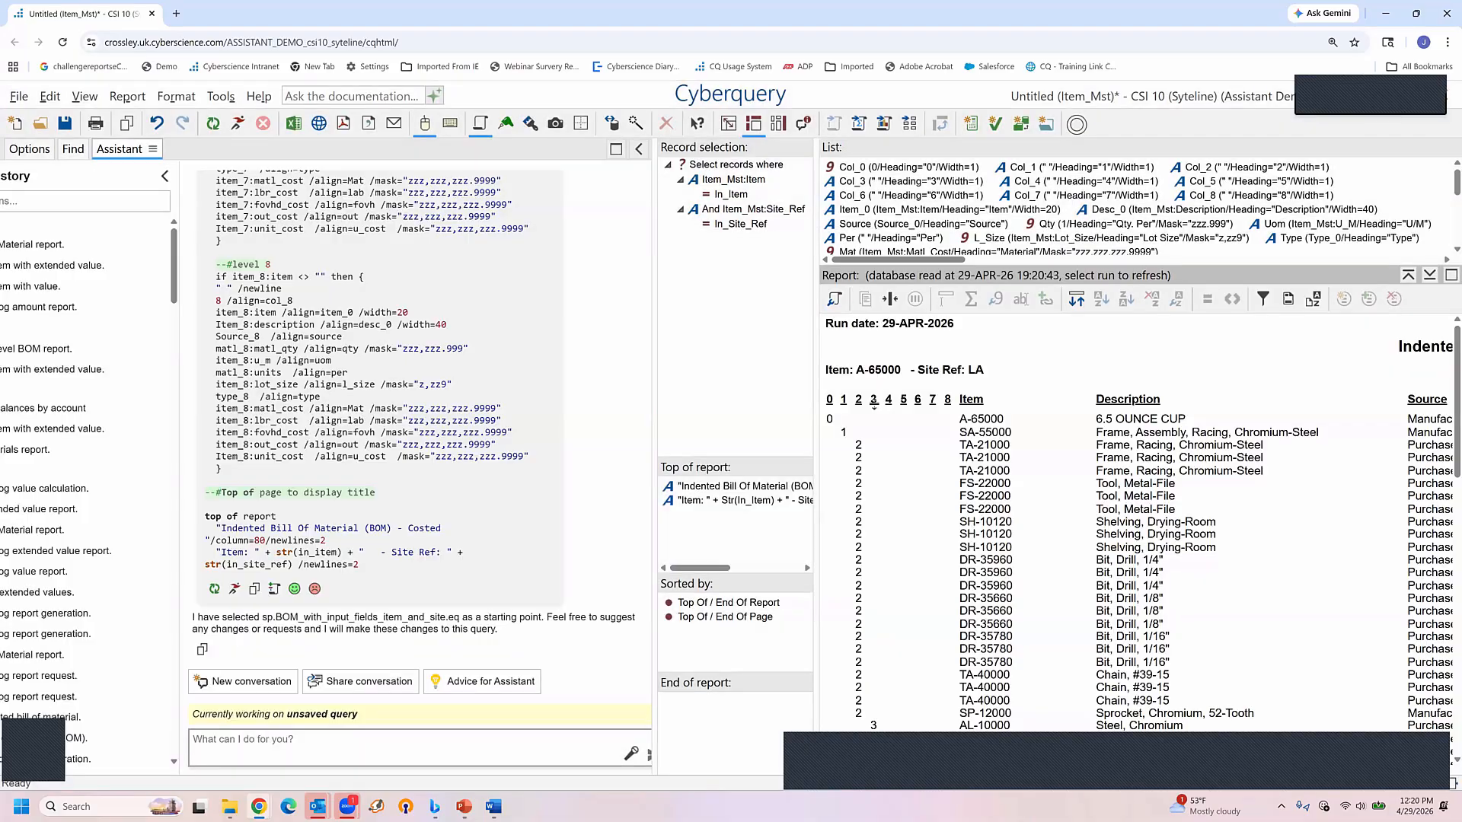
Examine the indented costed bill of material in the maximized report viewer, and restore the normal layout
click(1450, 276)
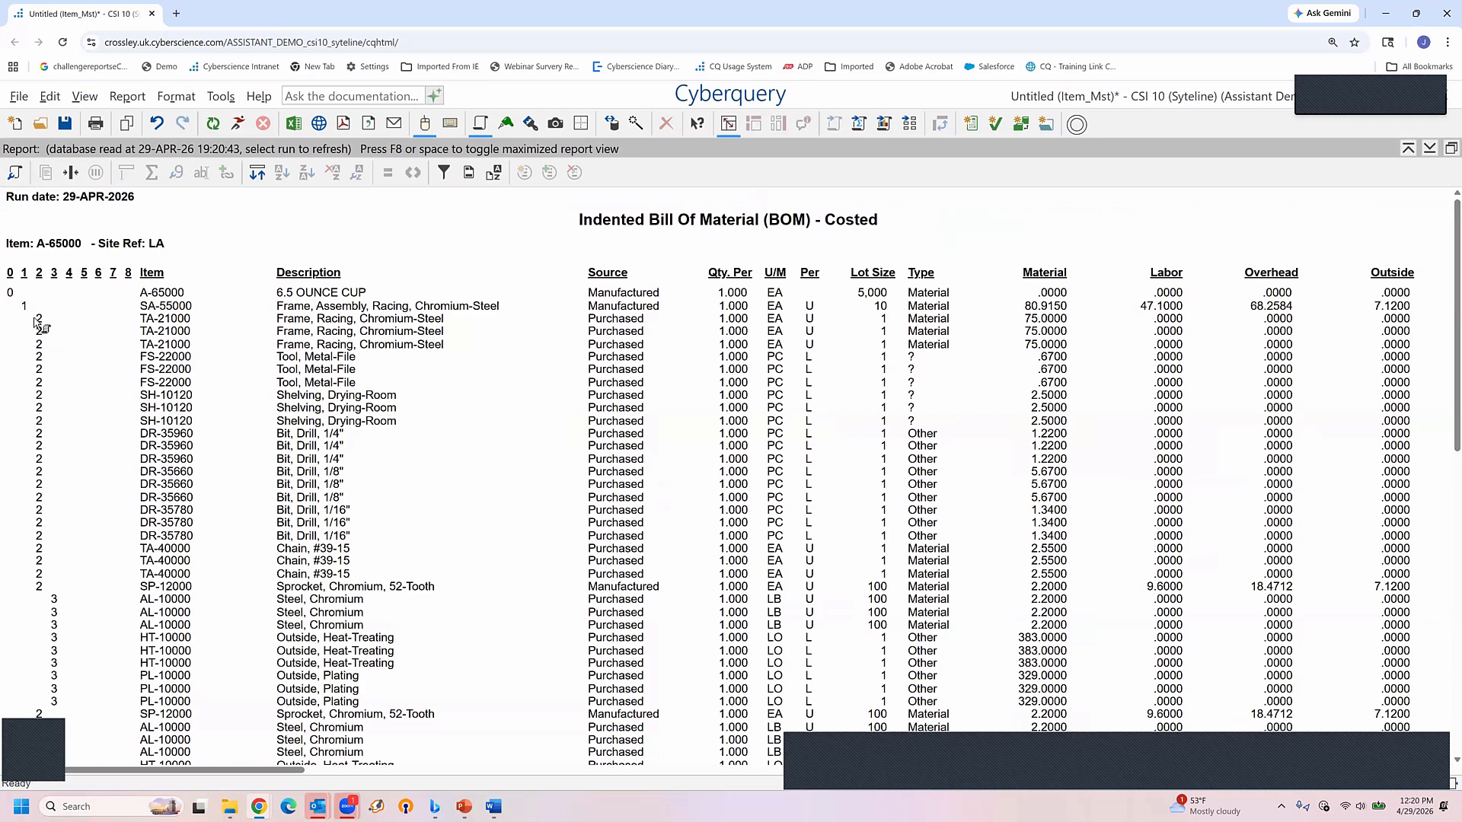
scroll(60, 558, down, 5)
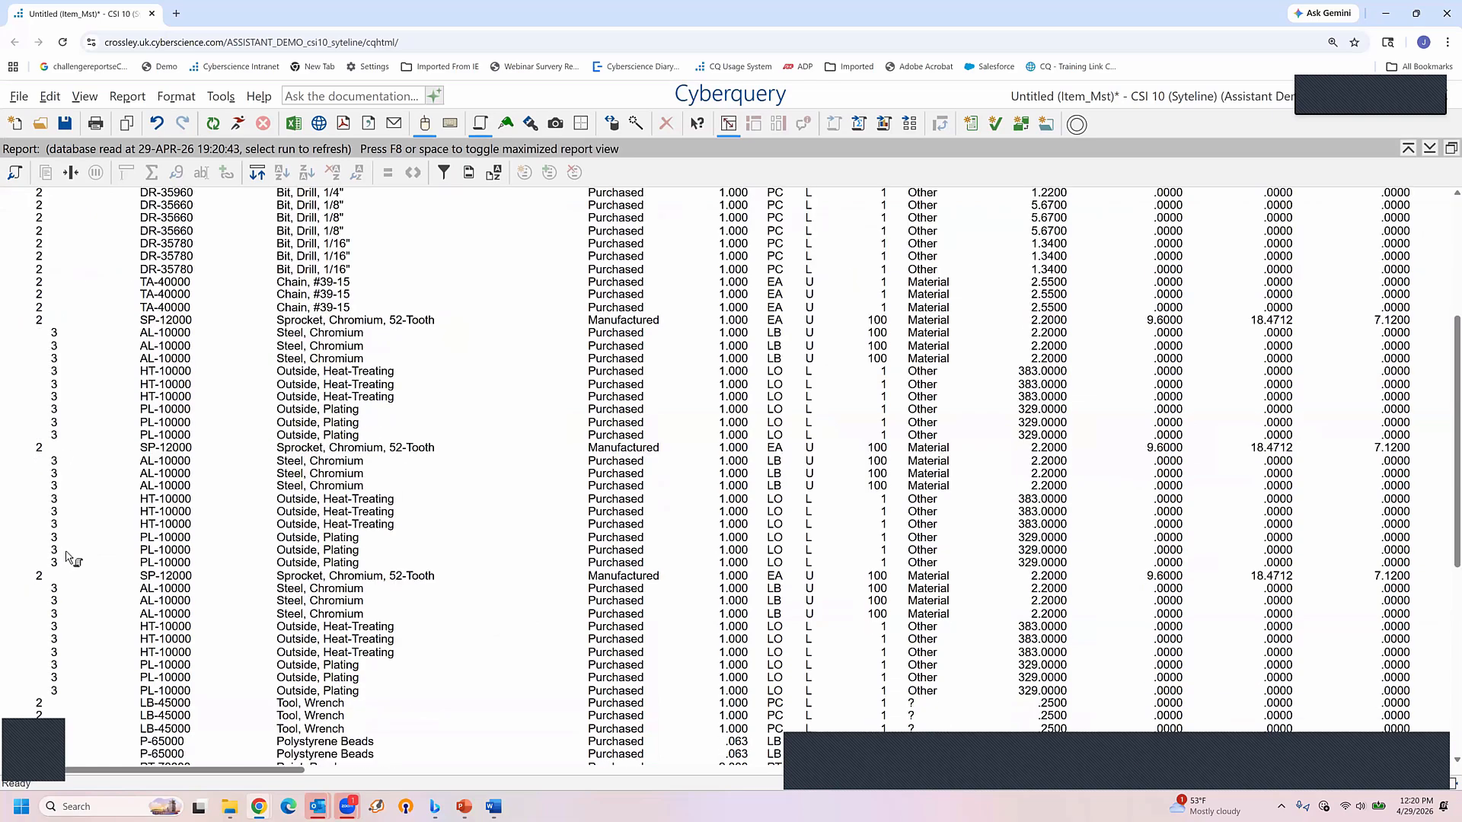
scroll(69, 556, up, 5)
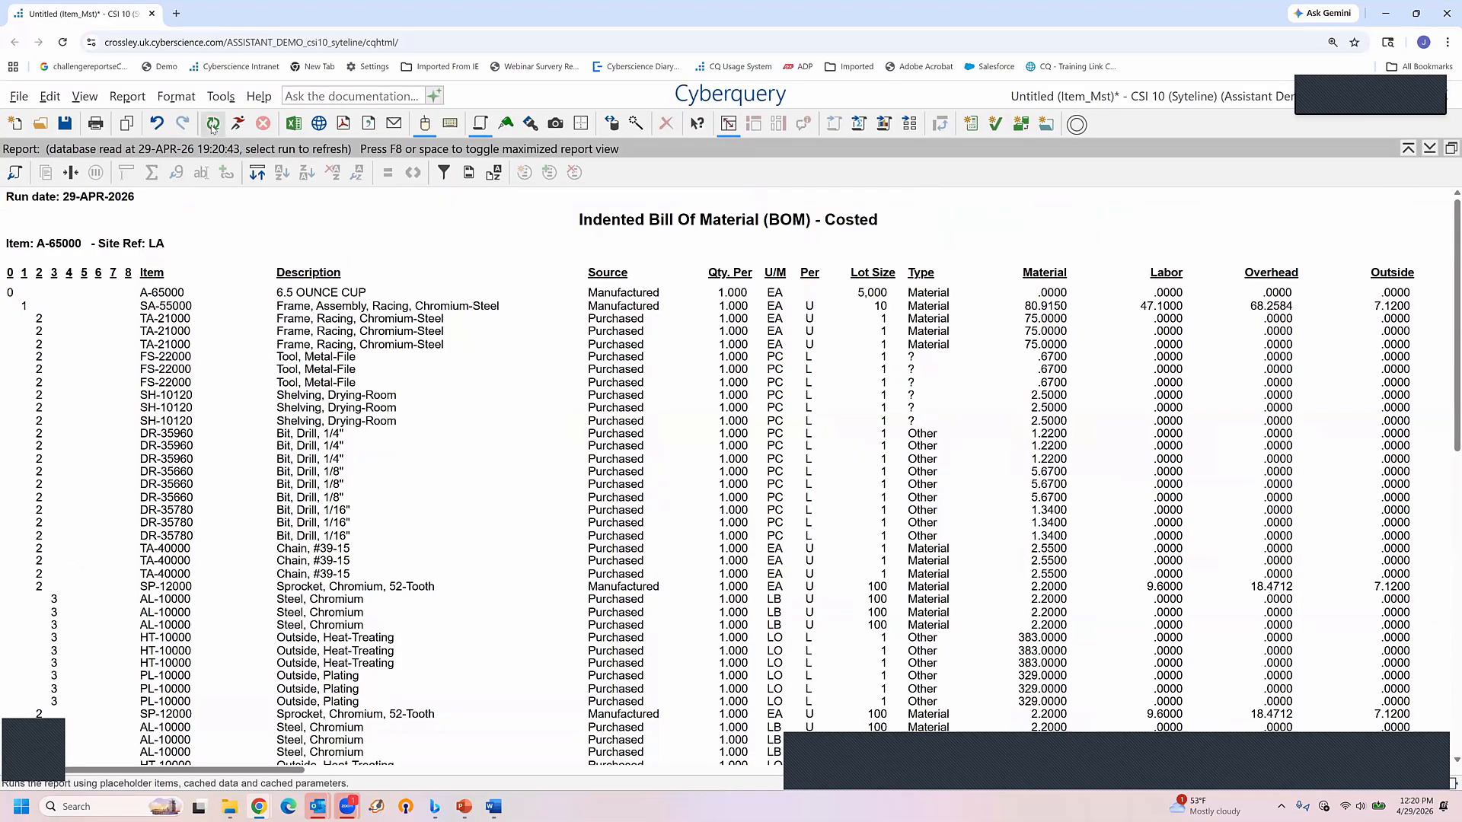
mouse_move(293, 125)
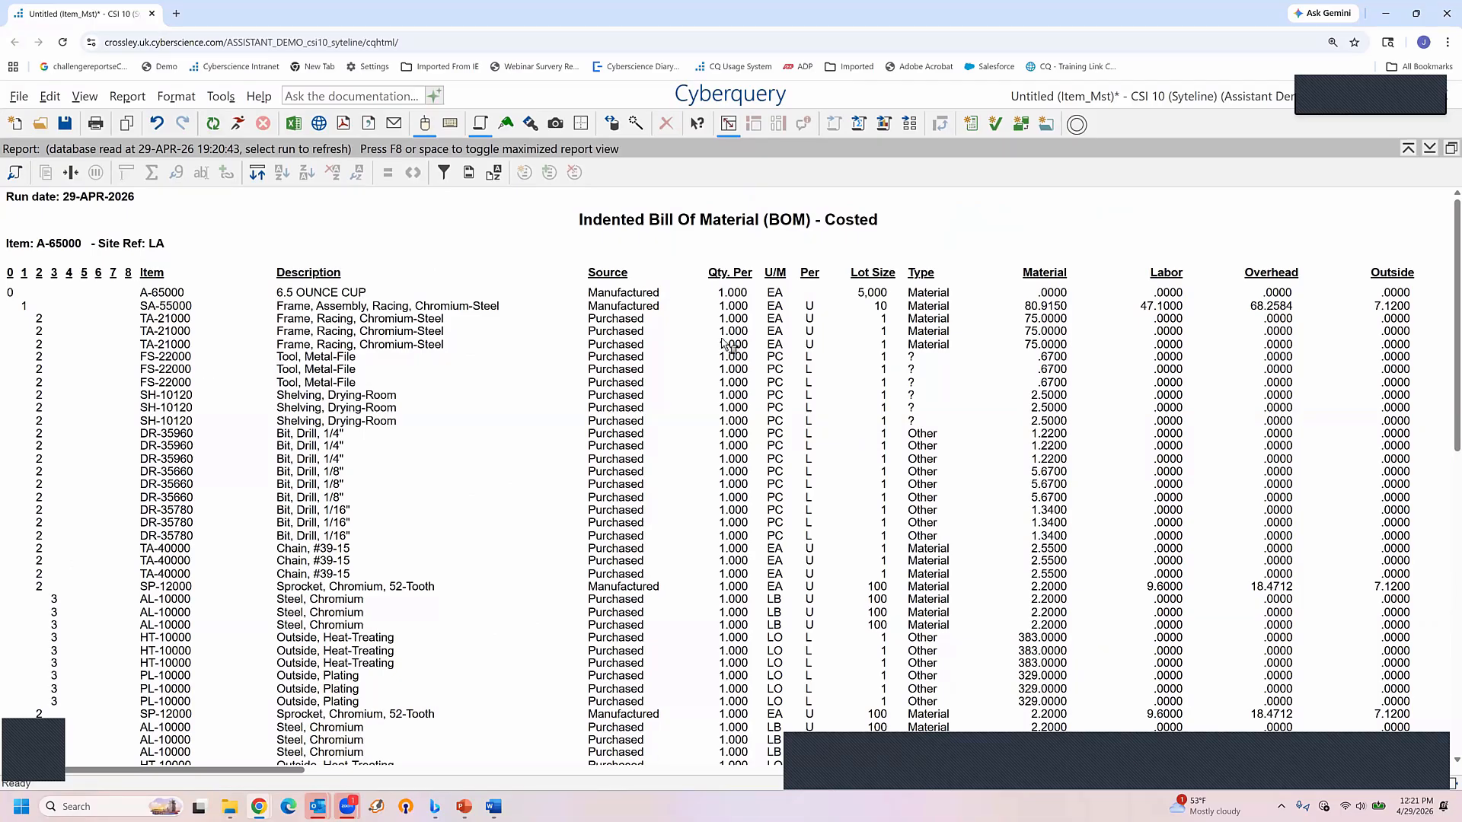
key(F8)
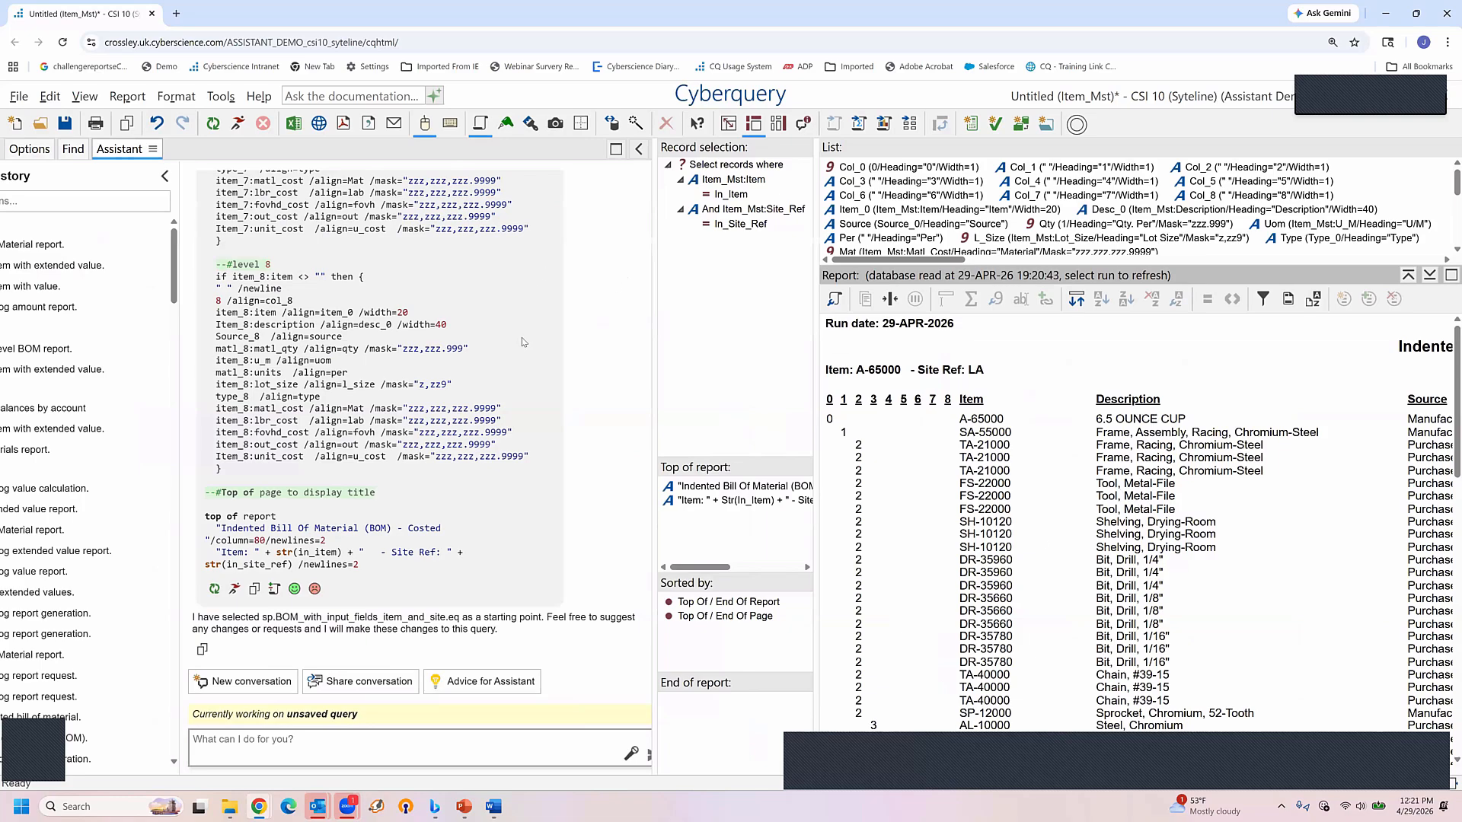
Collapse the conversation history and start a new Assistant conversation without saving the untitled query
mouse_move(91, 357)
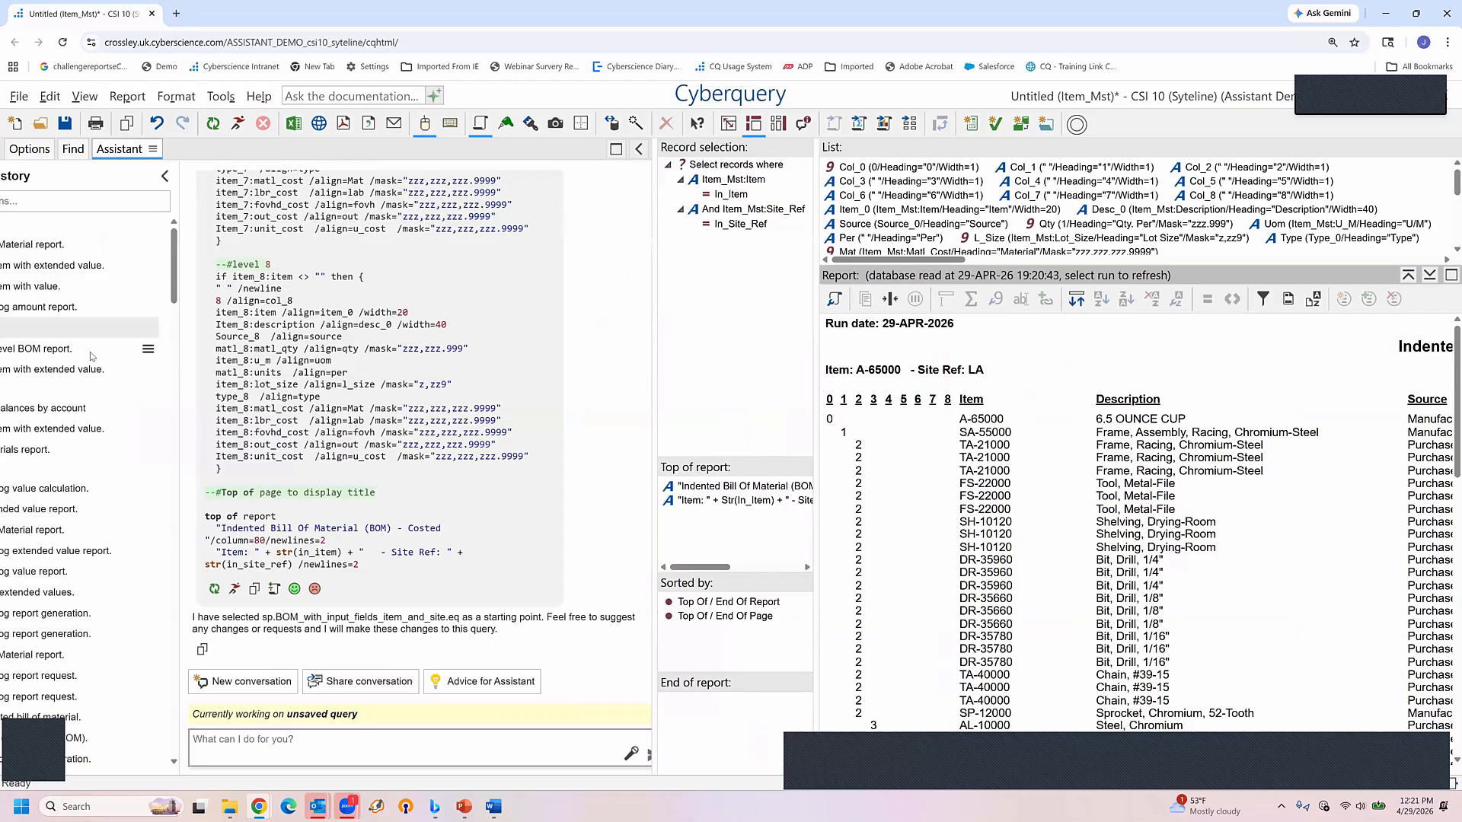
click(166, 178)
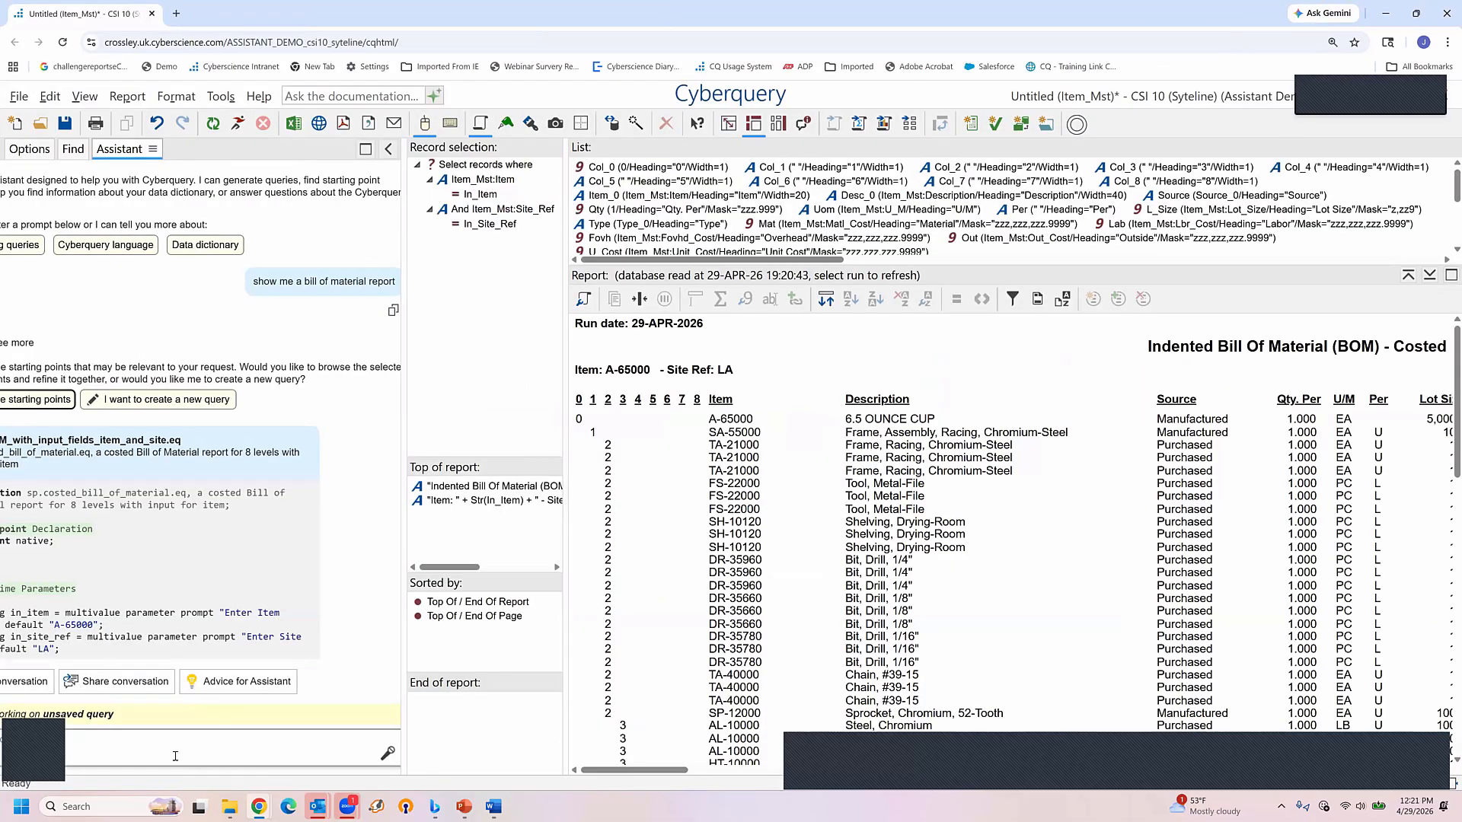
click(34, 689)
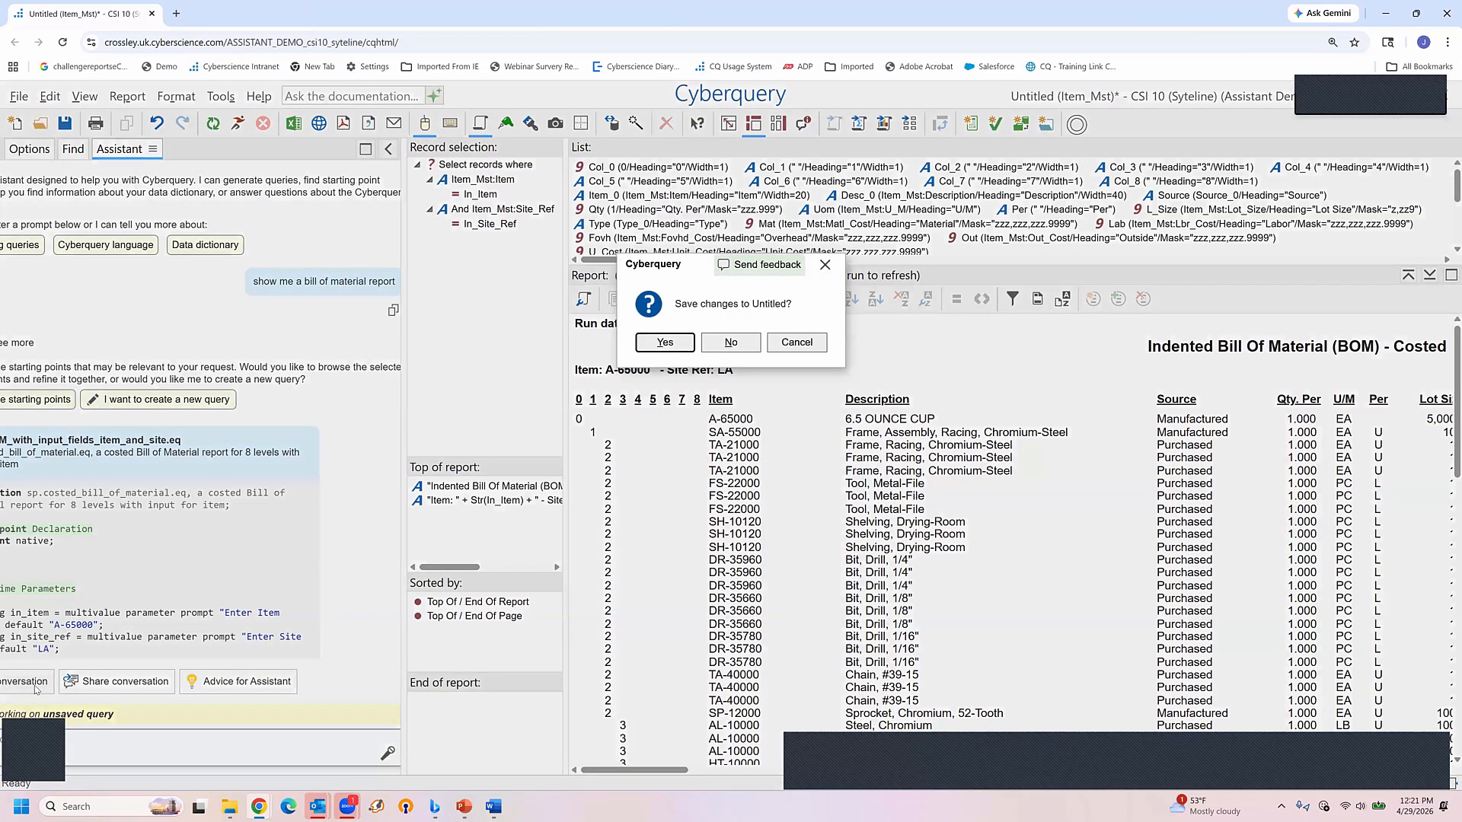
click(731, 343)
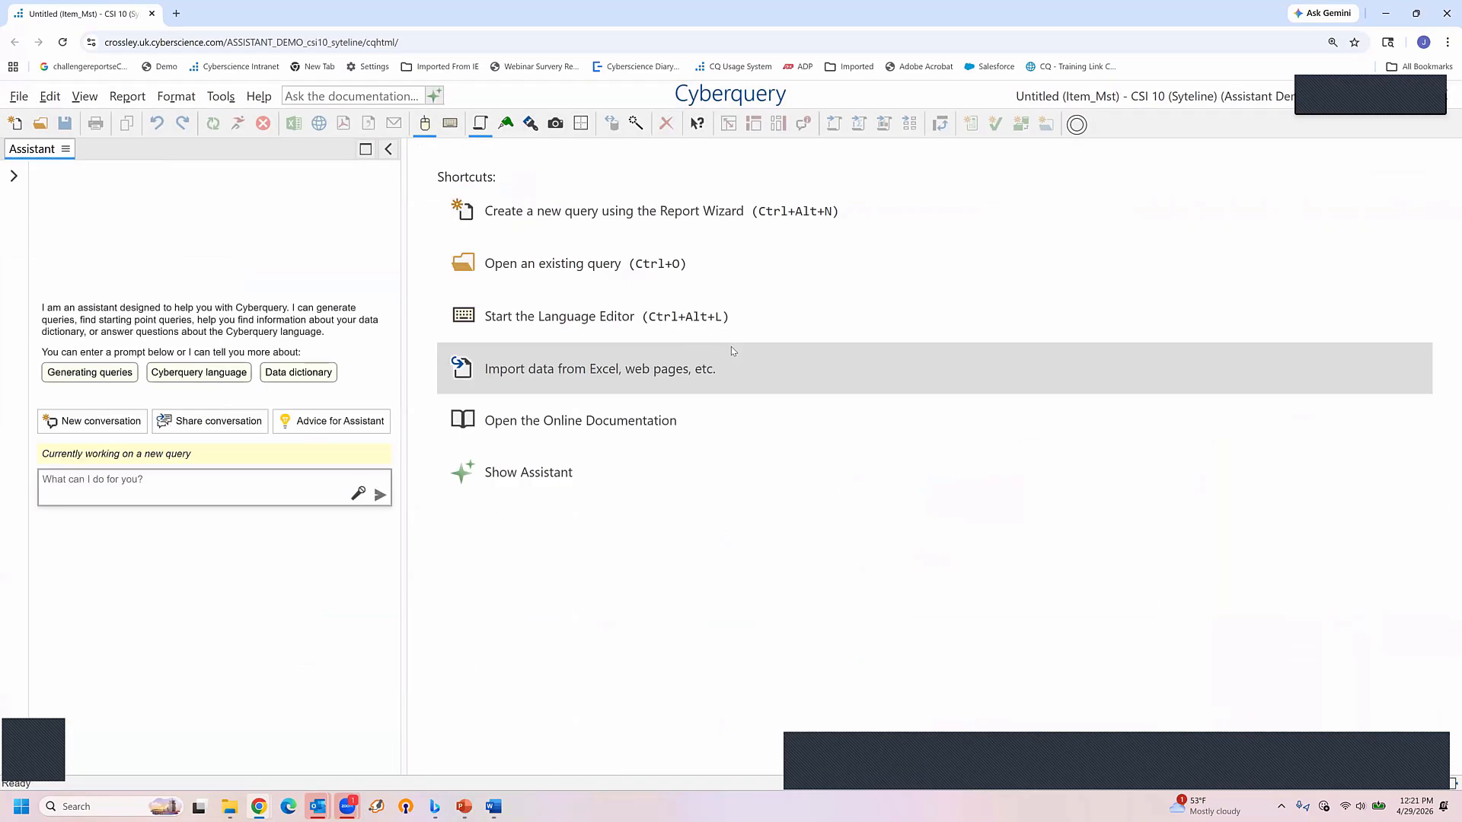
Have the Assistant create a new query from "show me my total current backlog by item with extended value" and run it
click(150, 483)
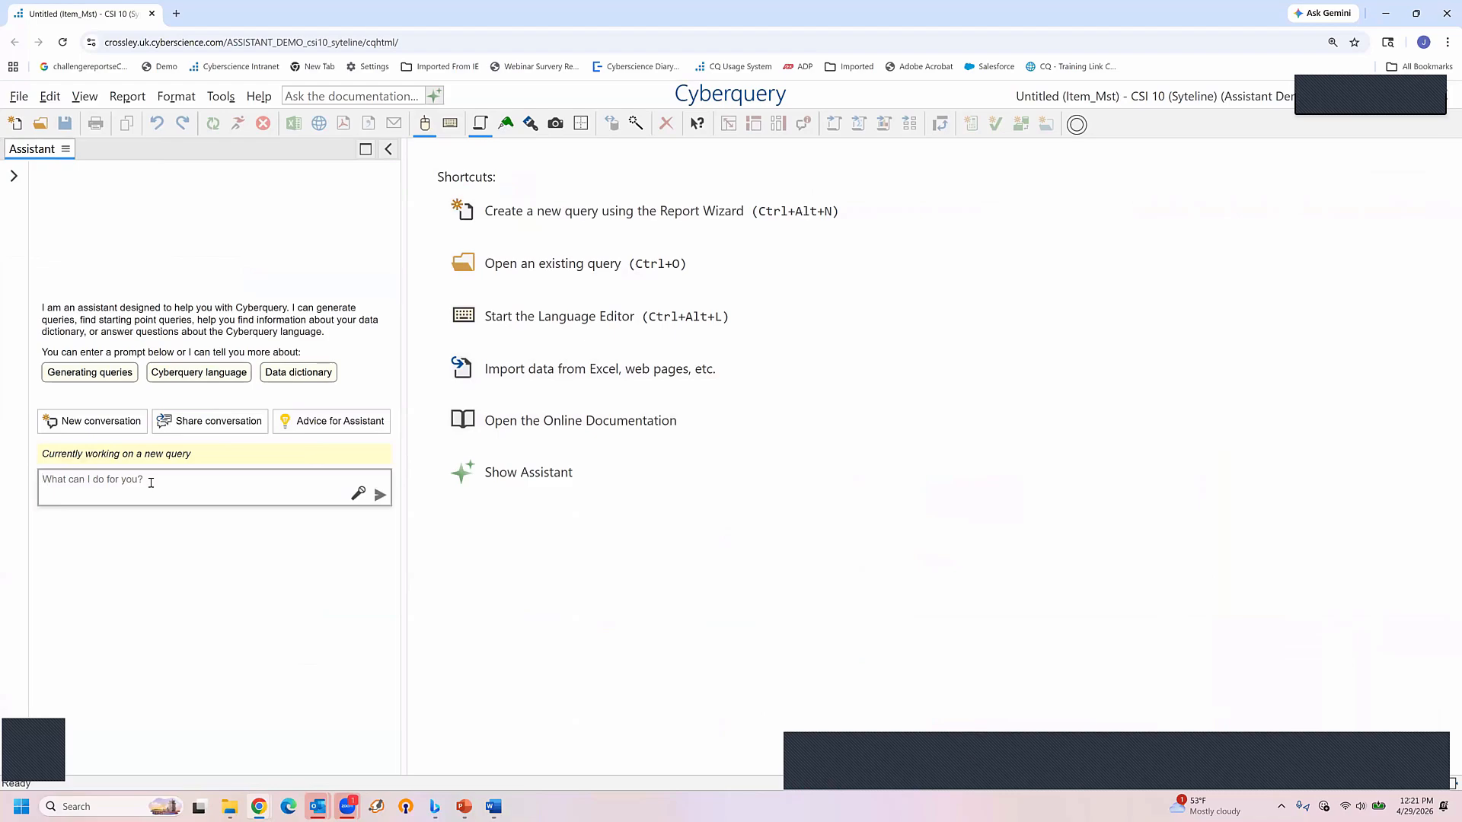
text(show me my total current backlog by item with extended value)
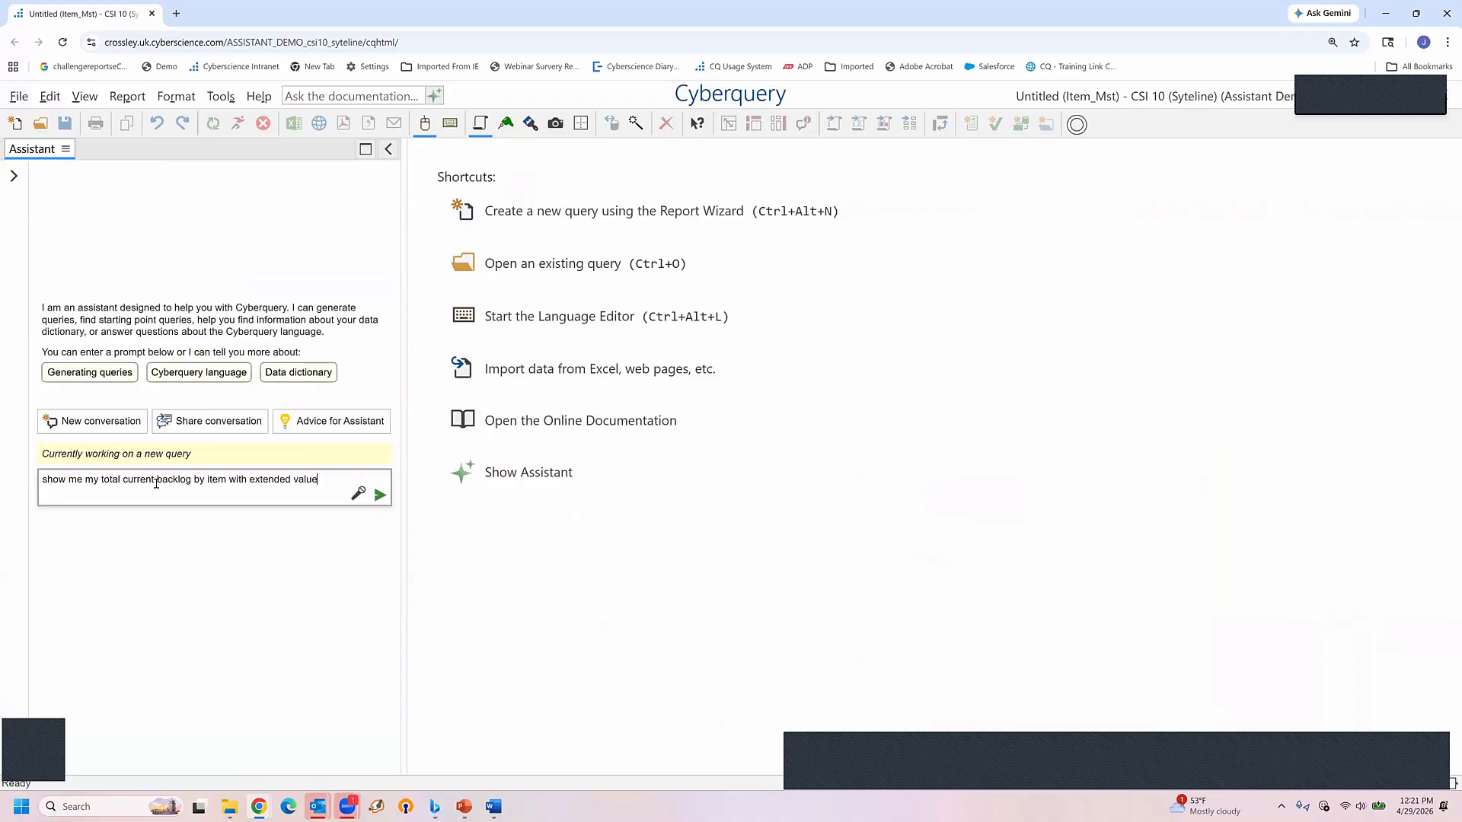
key(Return)
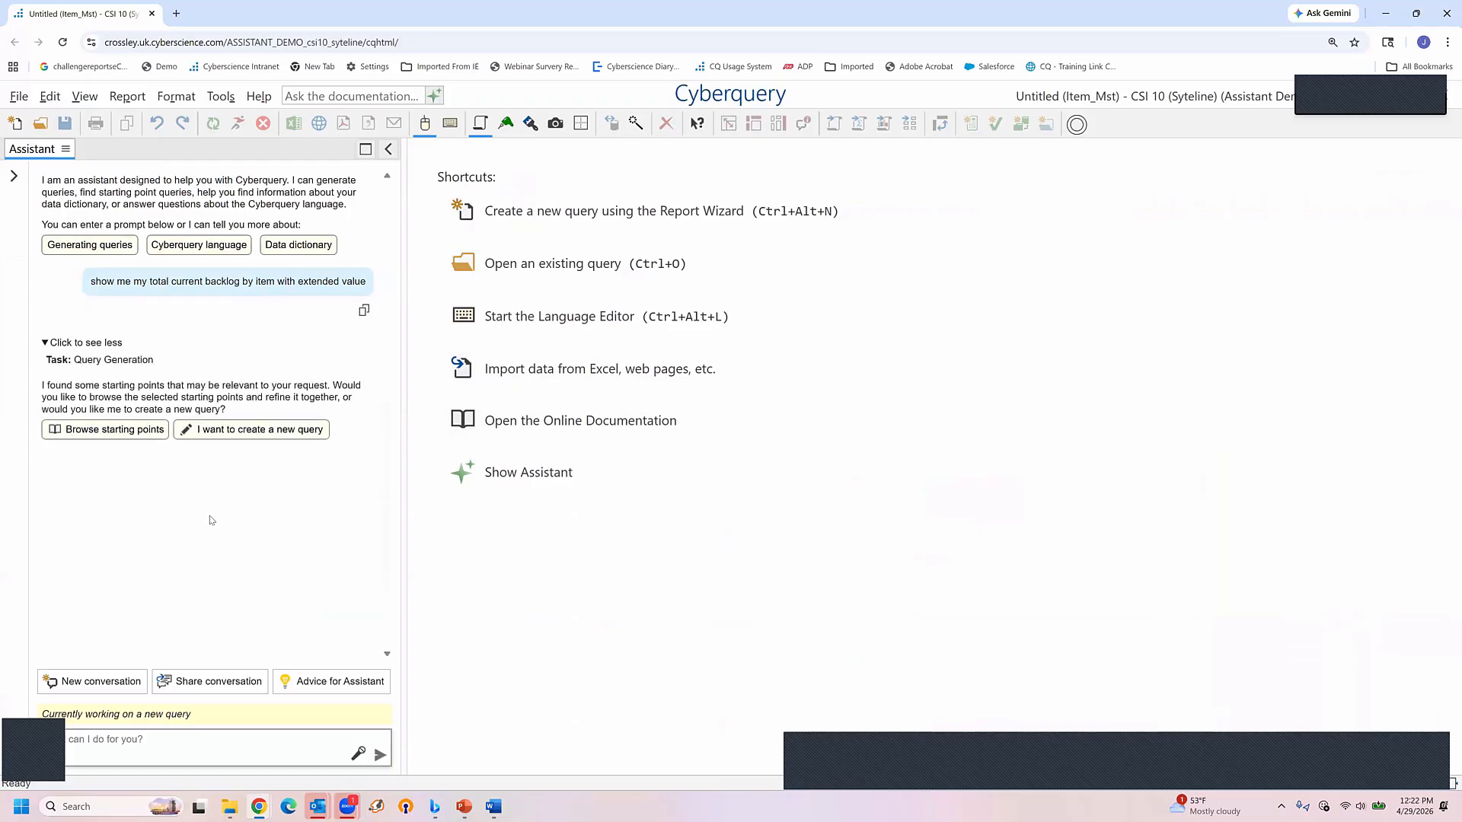
click(257, 431)
click(45, 344)
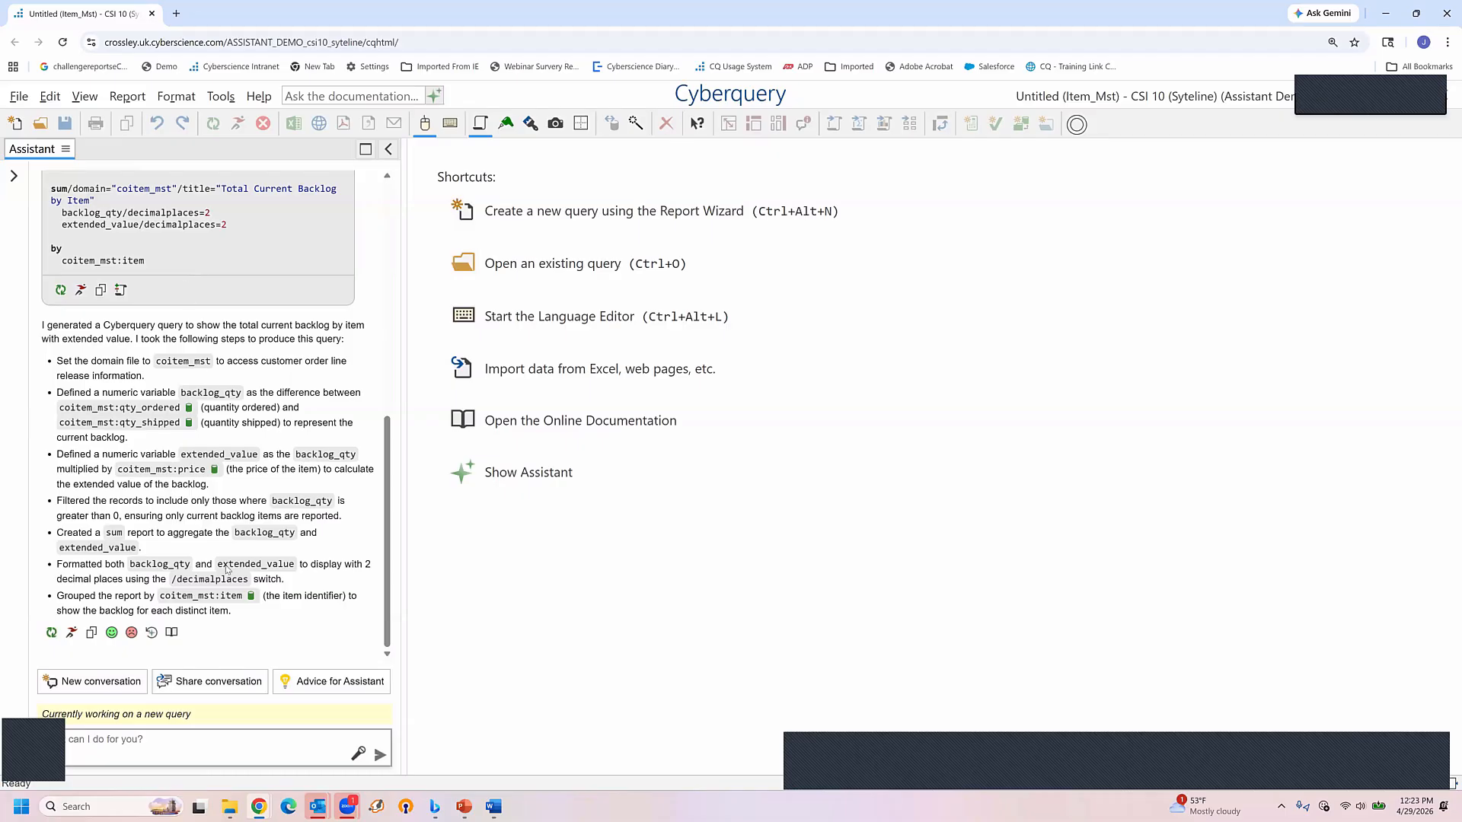
click(71, 633)
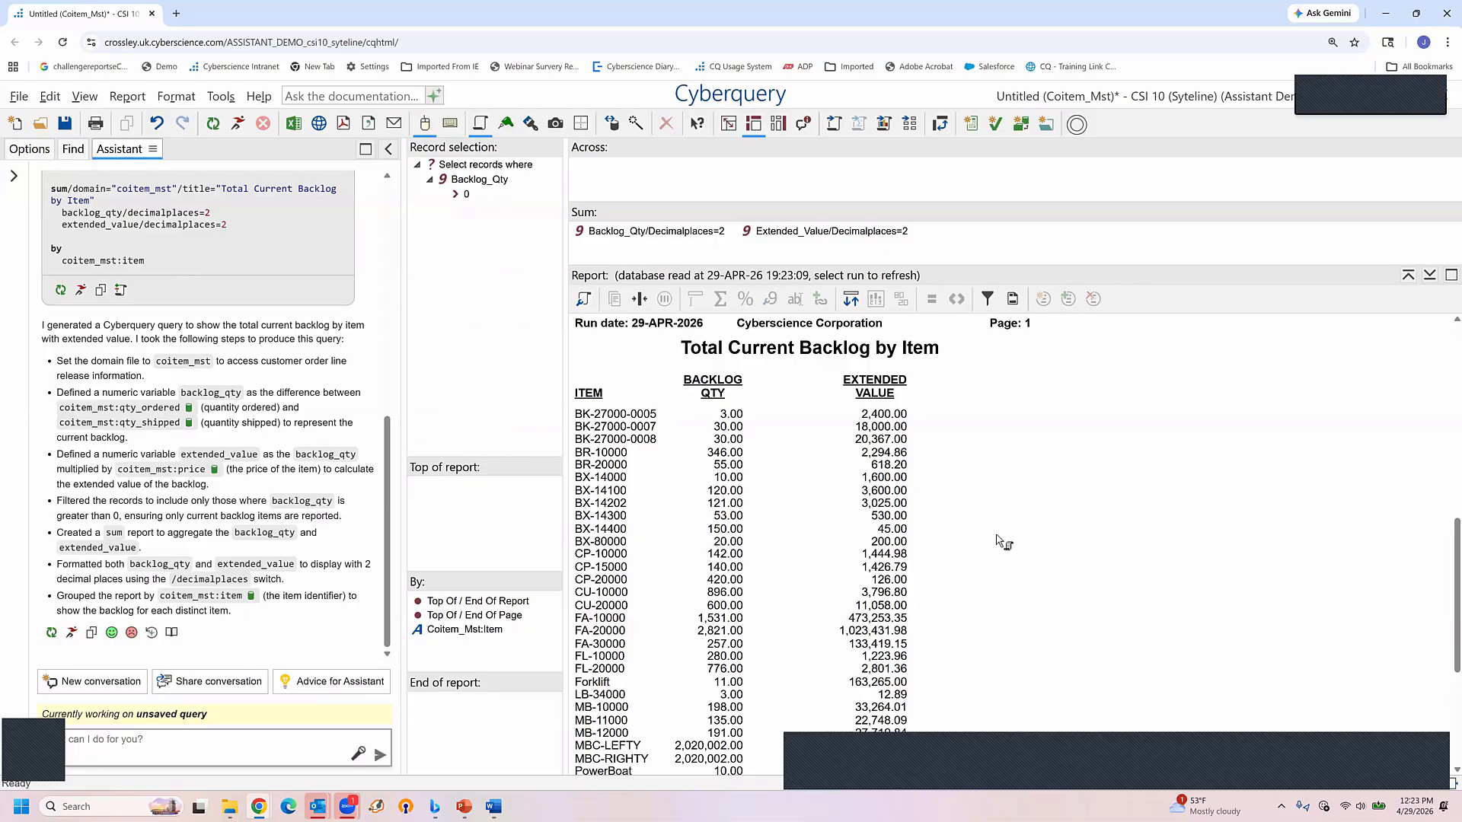
Ask the Assistant for "customer name in place of item" and compare the modified query with the previous one
click(144, 744)
text(customer name in place of item)
key(Return)
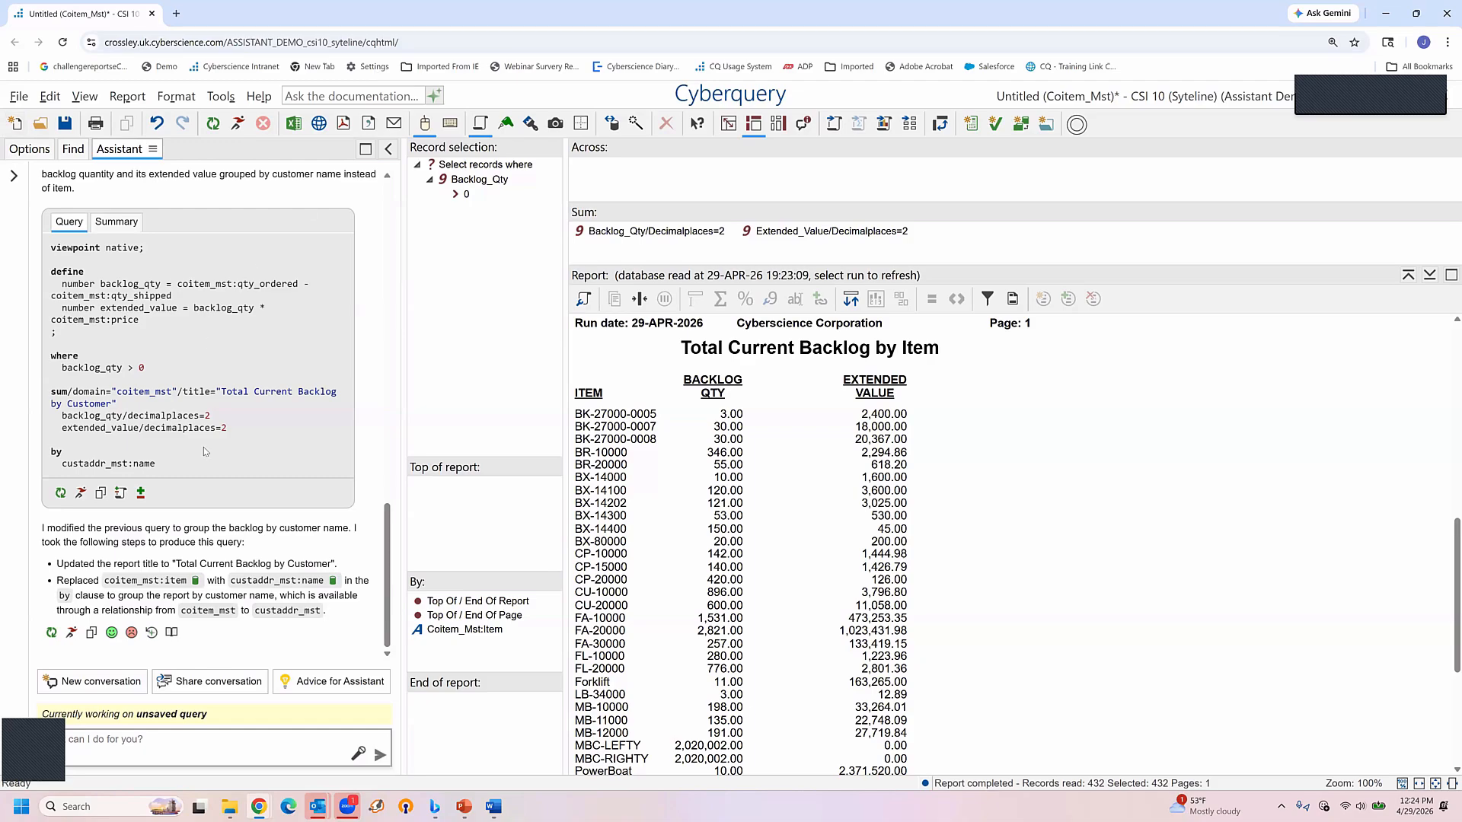
click(141, 494)
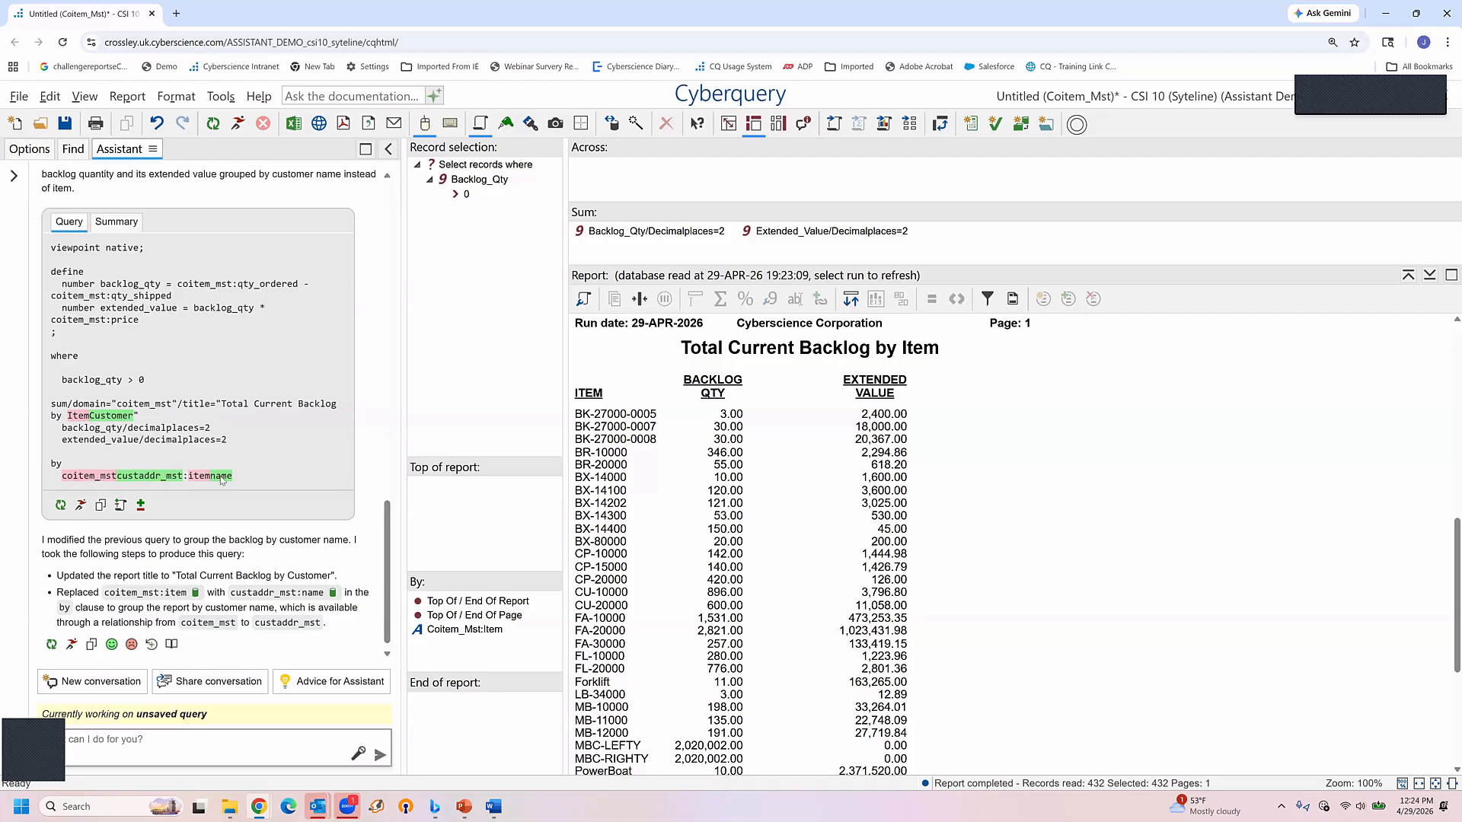
Run the query grouped by customer name and delete the backlog quantity column from the report
click(81, 506)
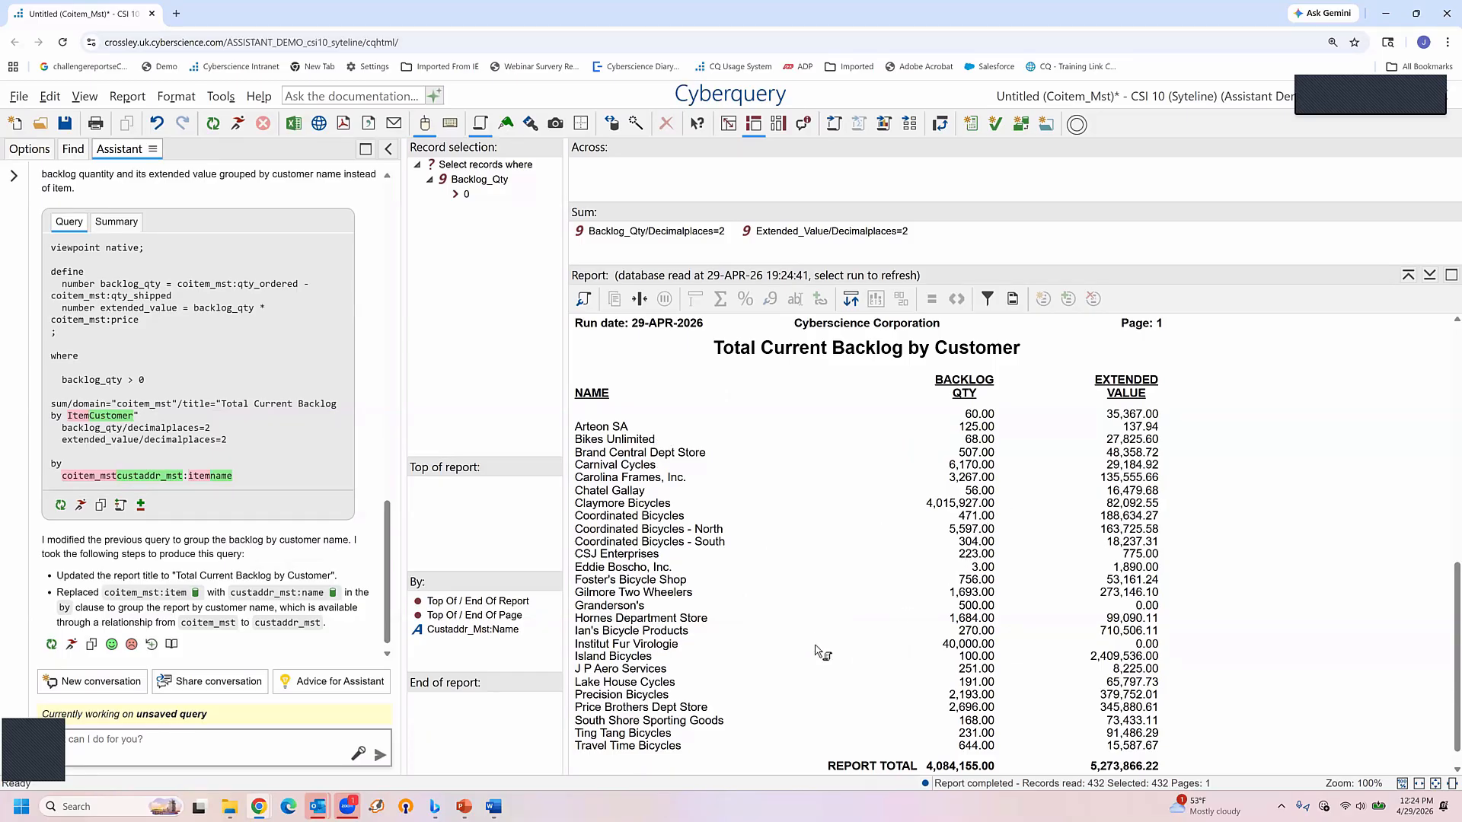
click(984, 579)
key(Delete)
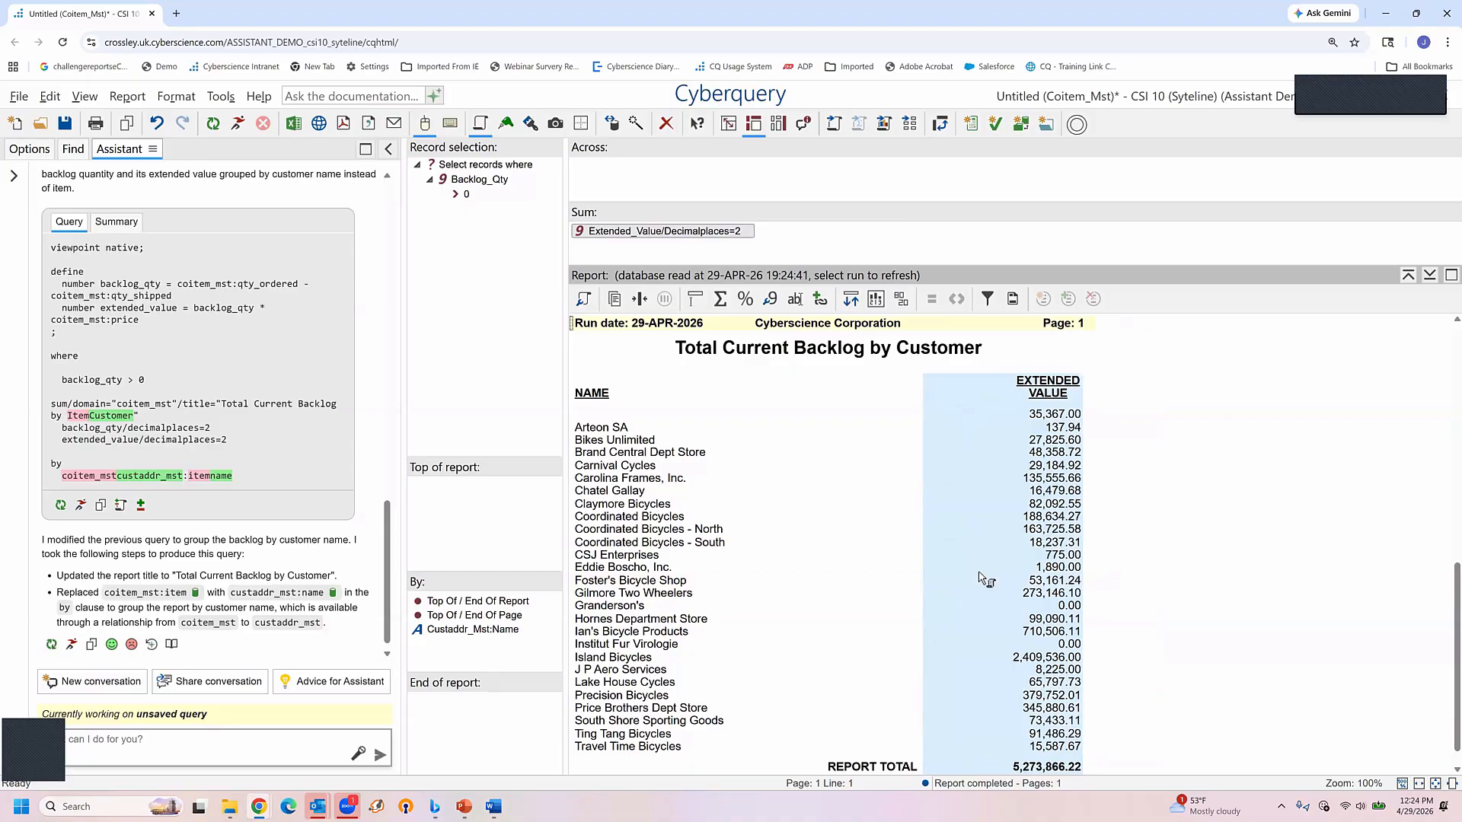
Ask the Assistant to show the top 10 customer names in a bar chart
click(136, 747)
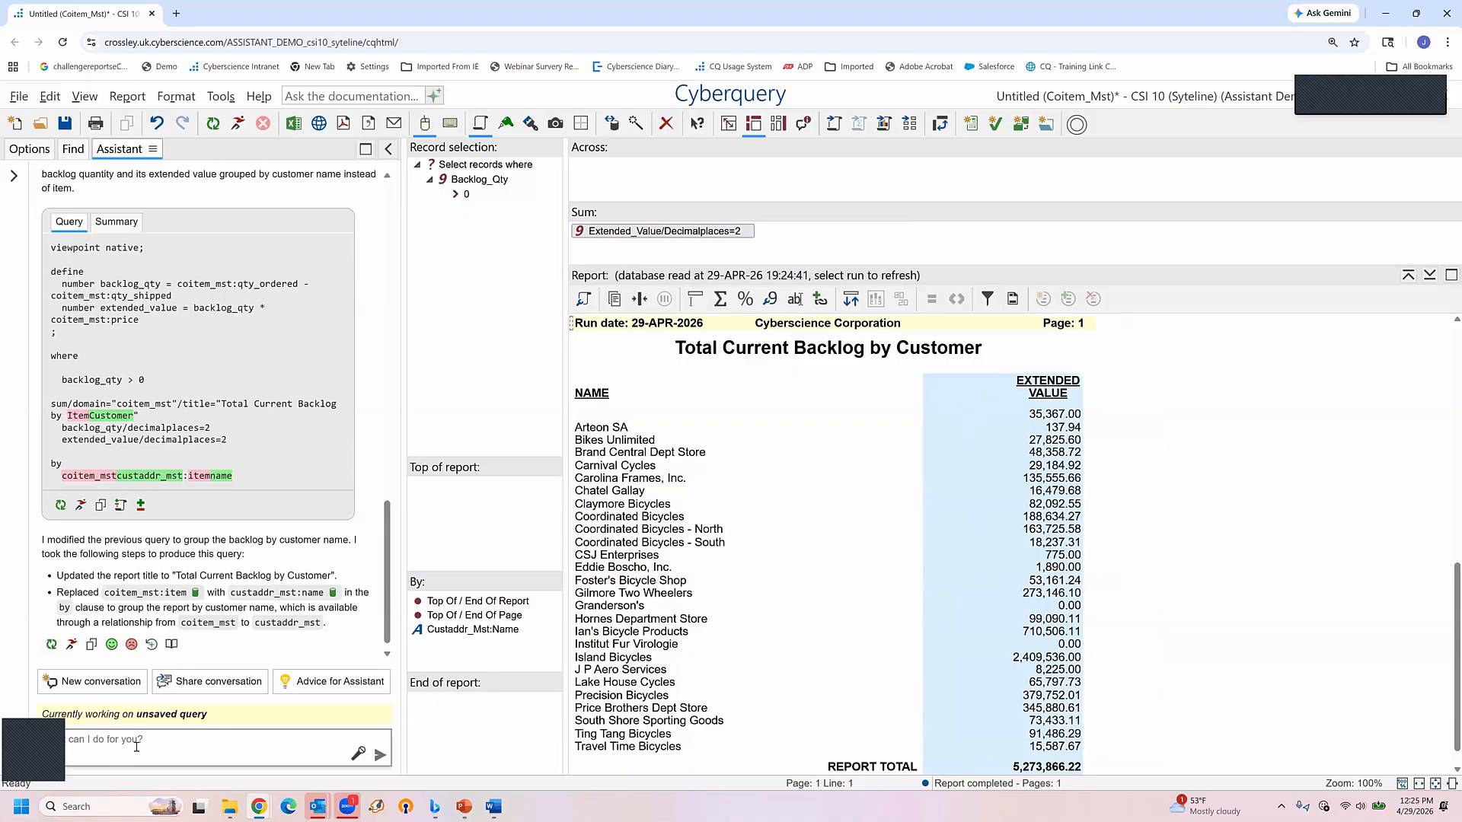
text(show me the top 10 custojmmer)
key(BackSpace)
key(BackSpace)
key(BackSpace)
key(BackSpace)
text(mers names in a bar chart)
key(Return)
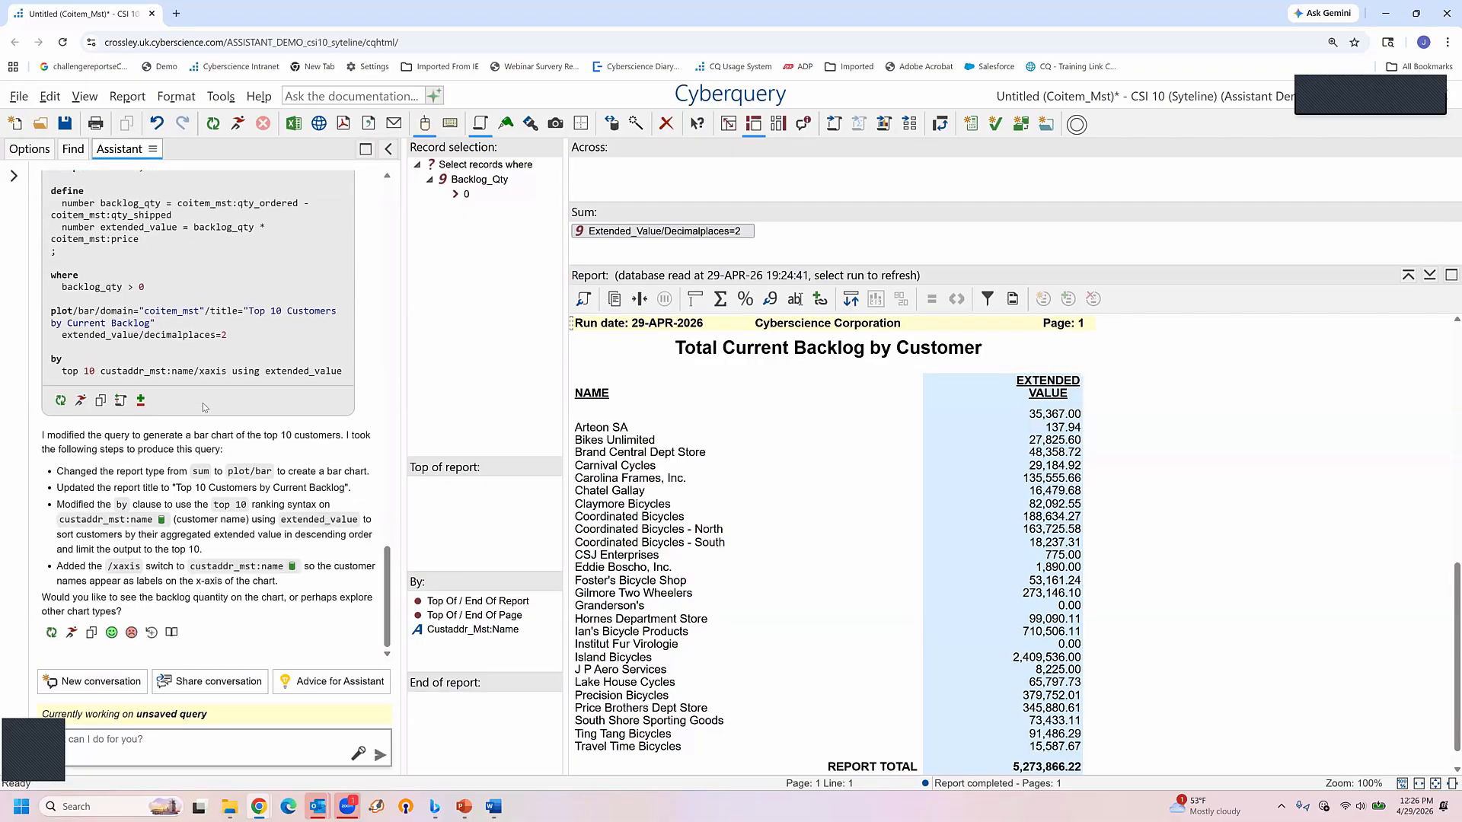
Compare the bar chart query with the previous Assistant query and run it
click(141, 401)
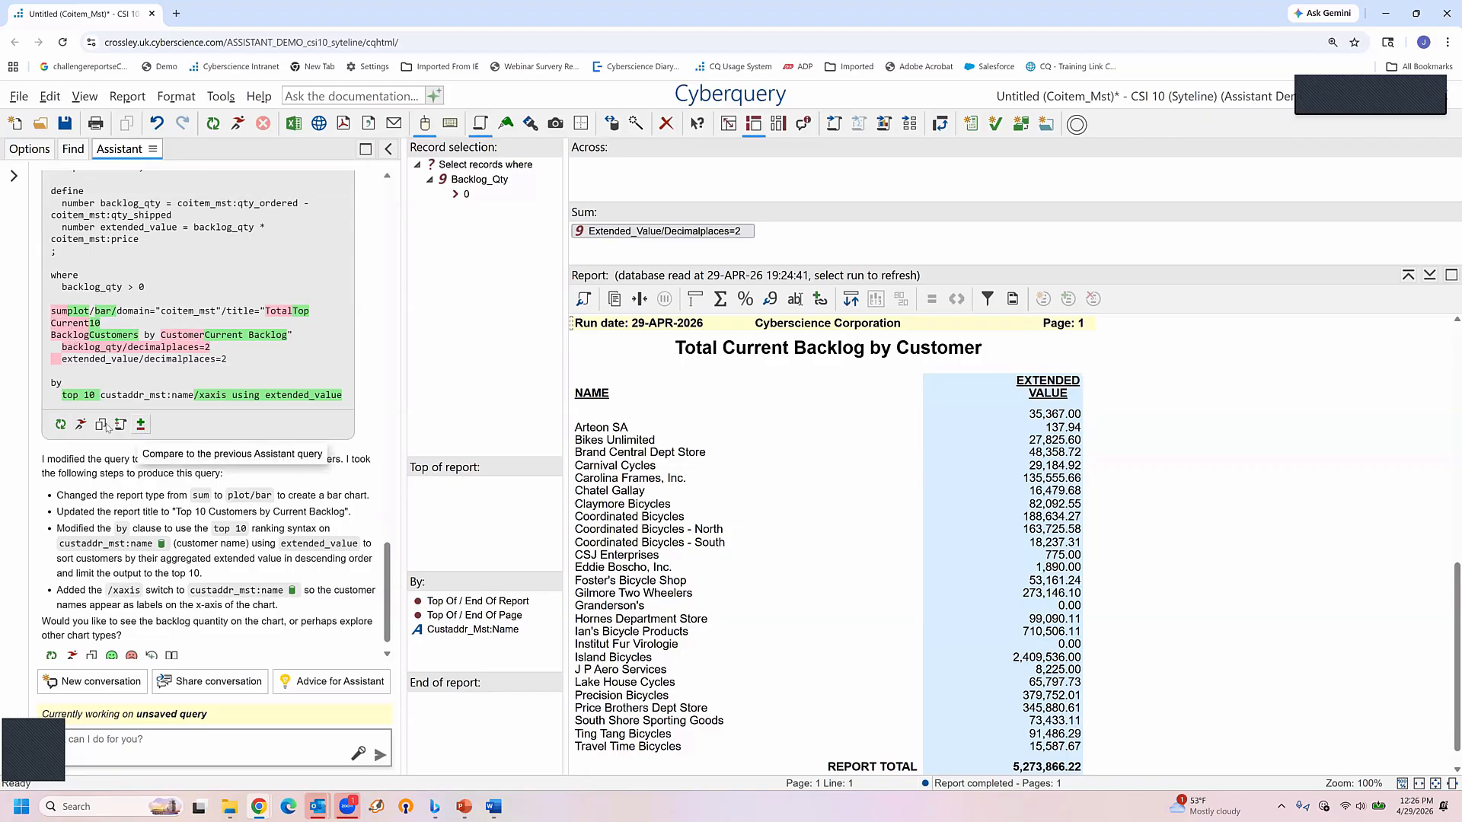
click(82, 425)
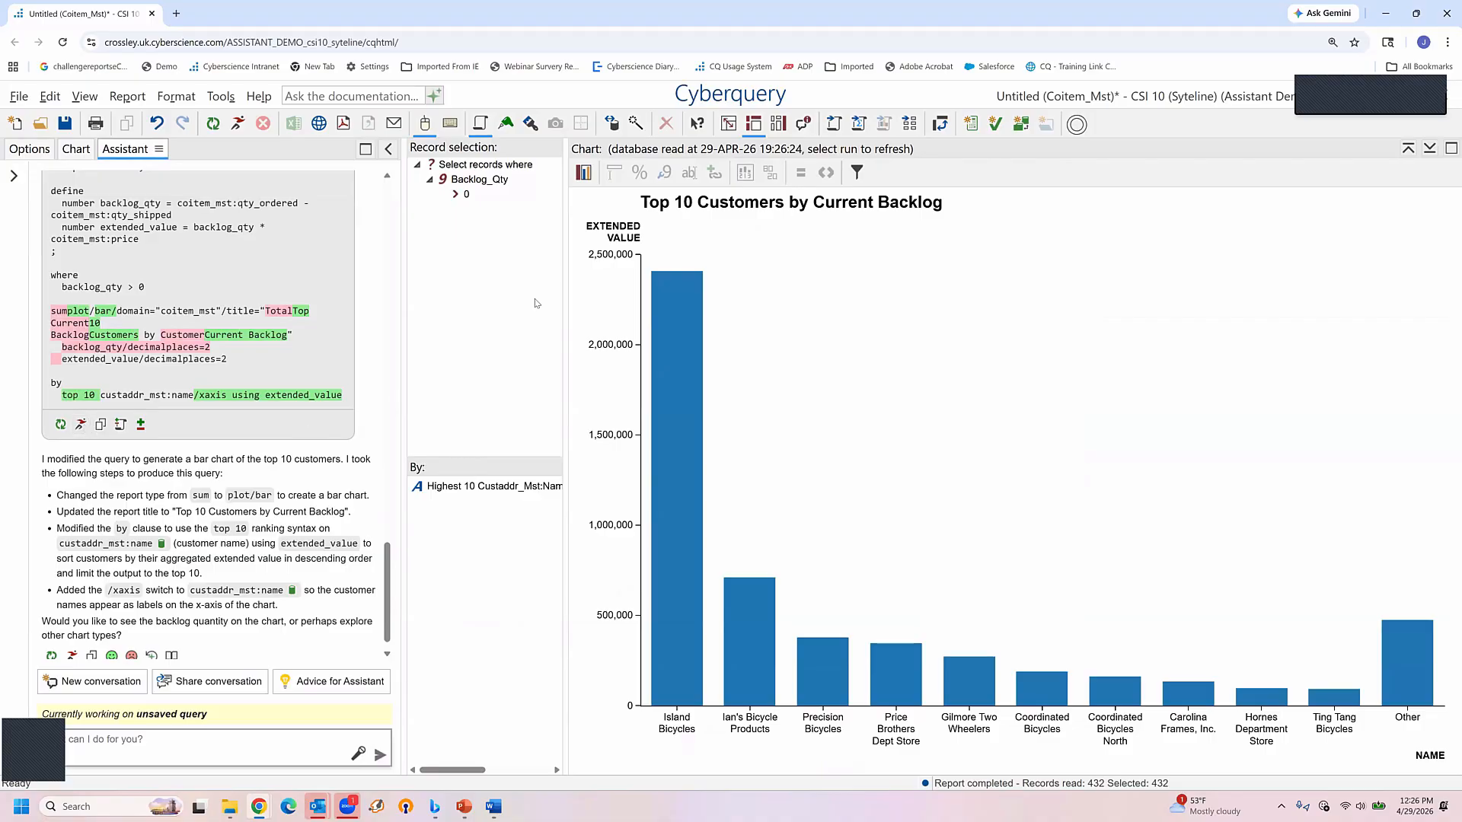
Ask the Assistant "Tell me about our database, which tables should I use to find our top 10 customers"
mouse_move(687, 466)
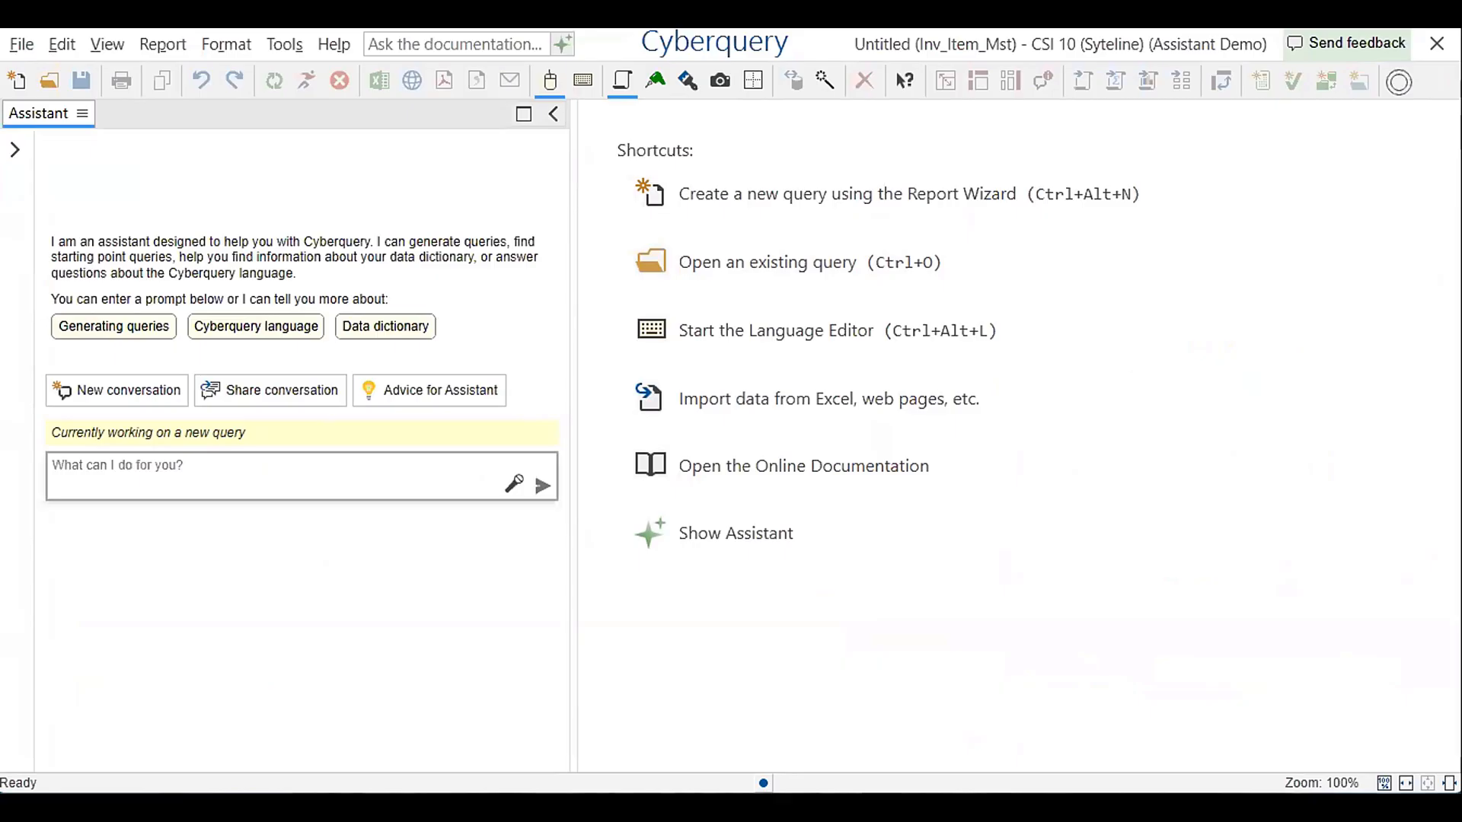
click(298, 453)
text(Tell me about our database, which tables wo)
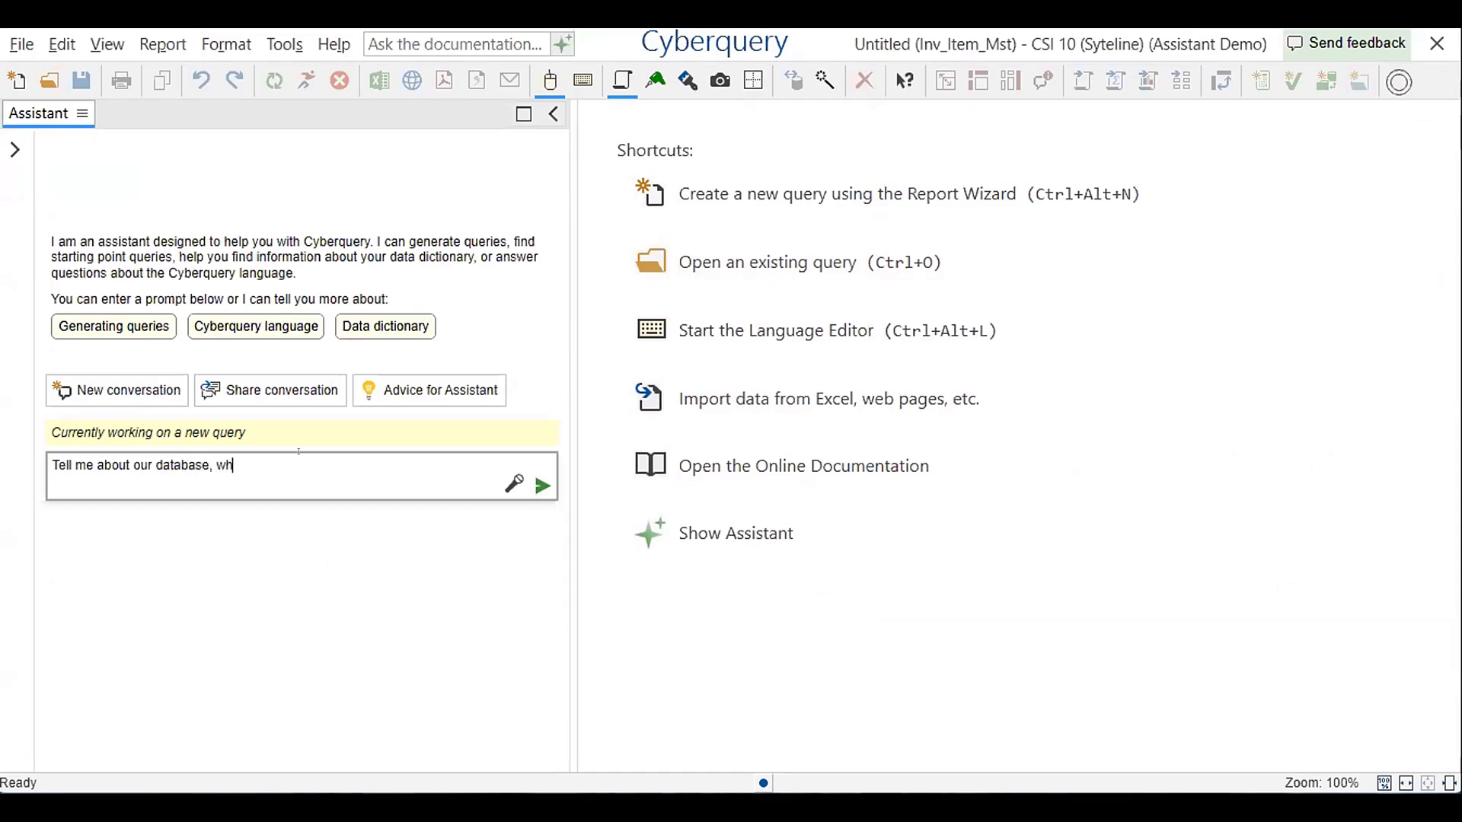
key(BackSpace)
key(BackSpace)
text(should I use to find our t)
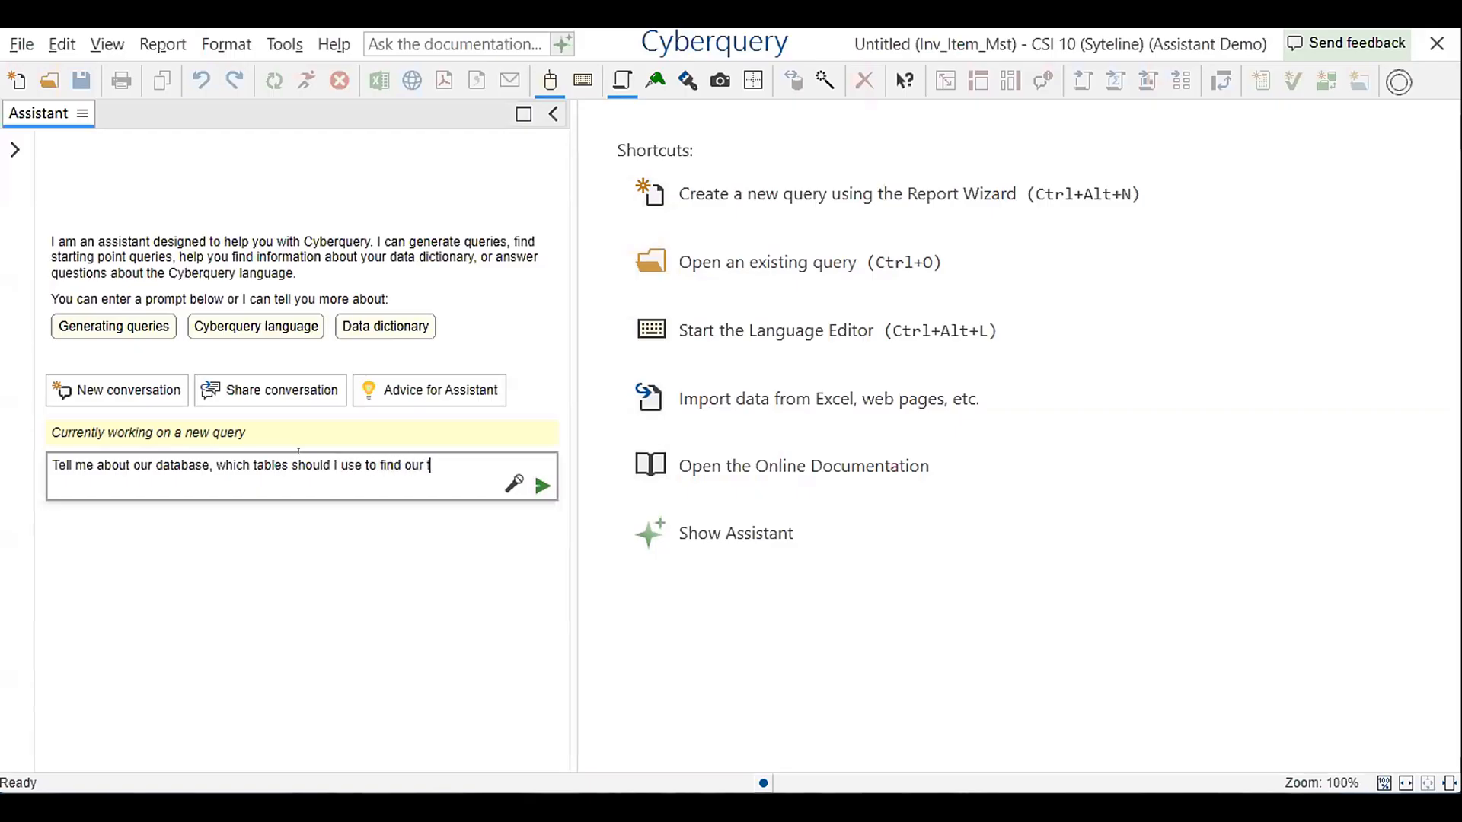
text(op 10 customers)
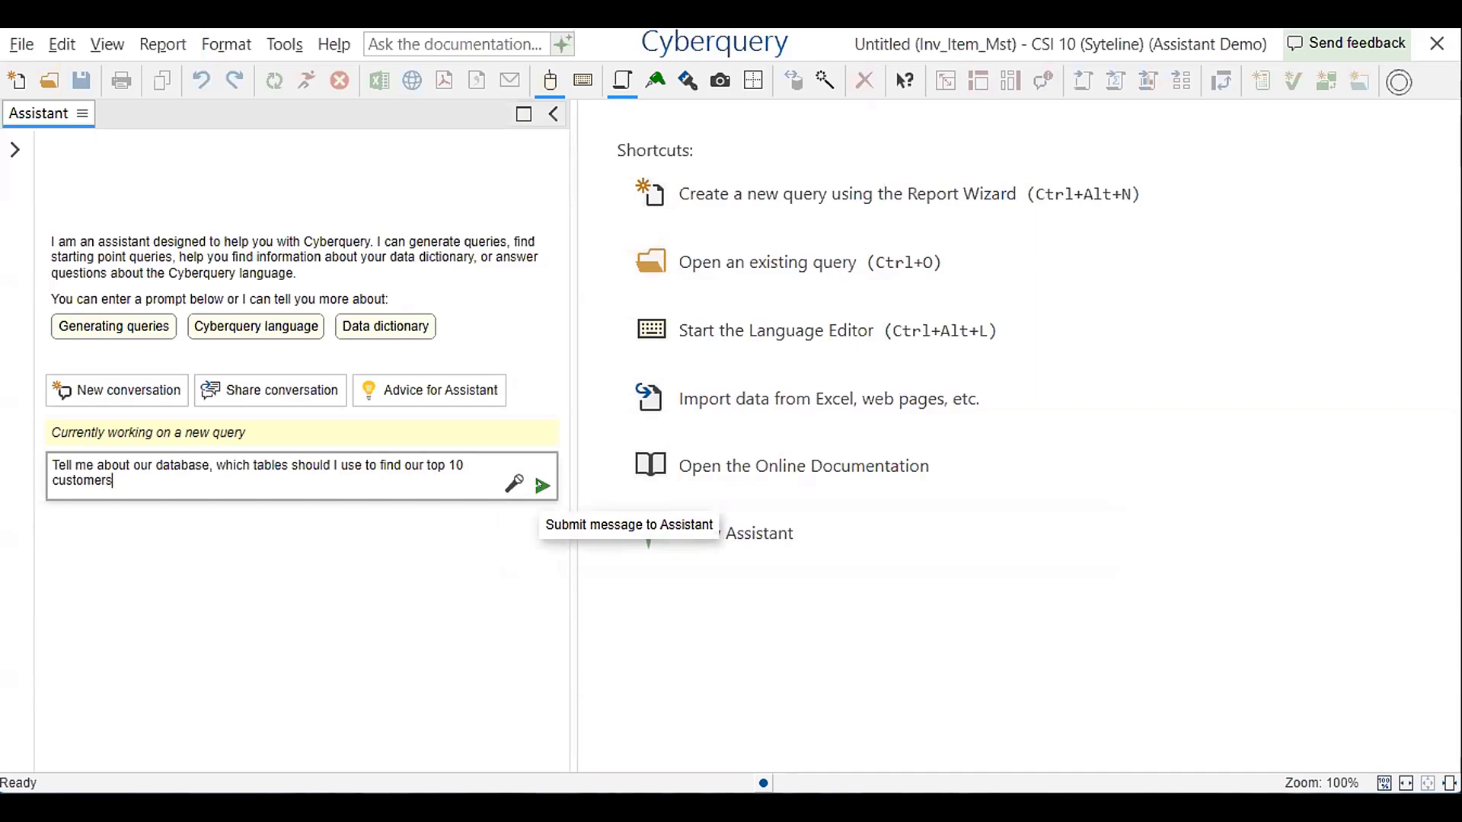
click(542, 486)
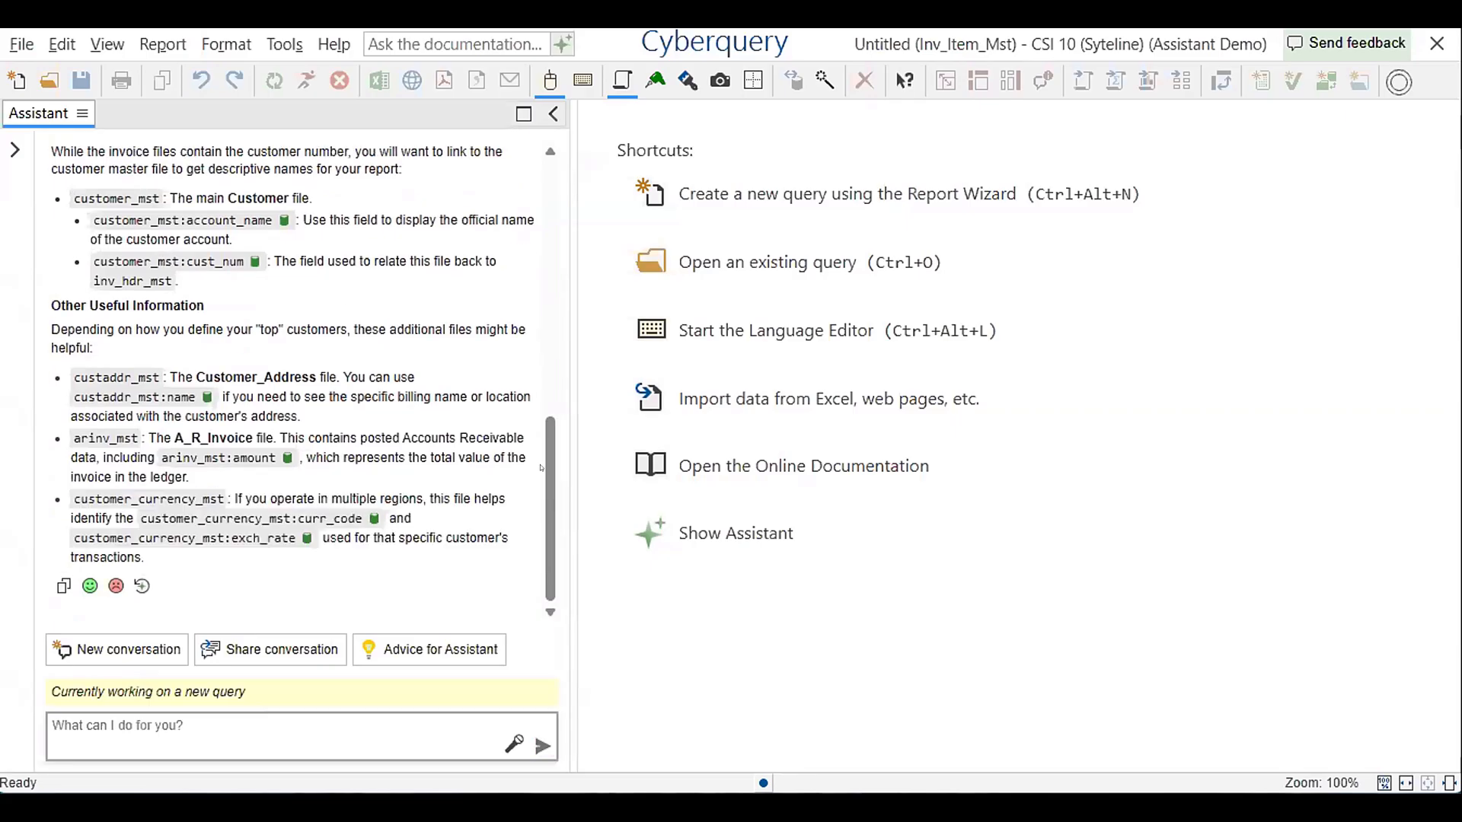
Review the Assistant's breakdown of invoicing and customer tables for identifying the top 10 customers
scroll(541, 468, up, 5)
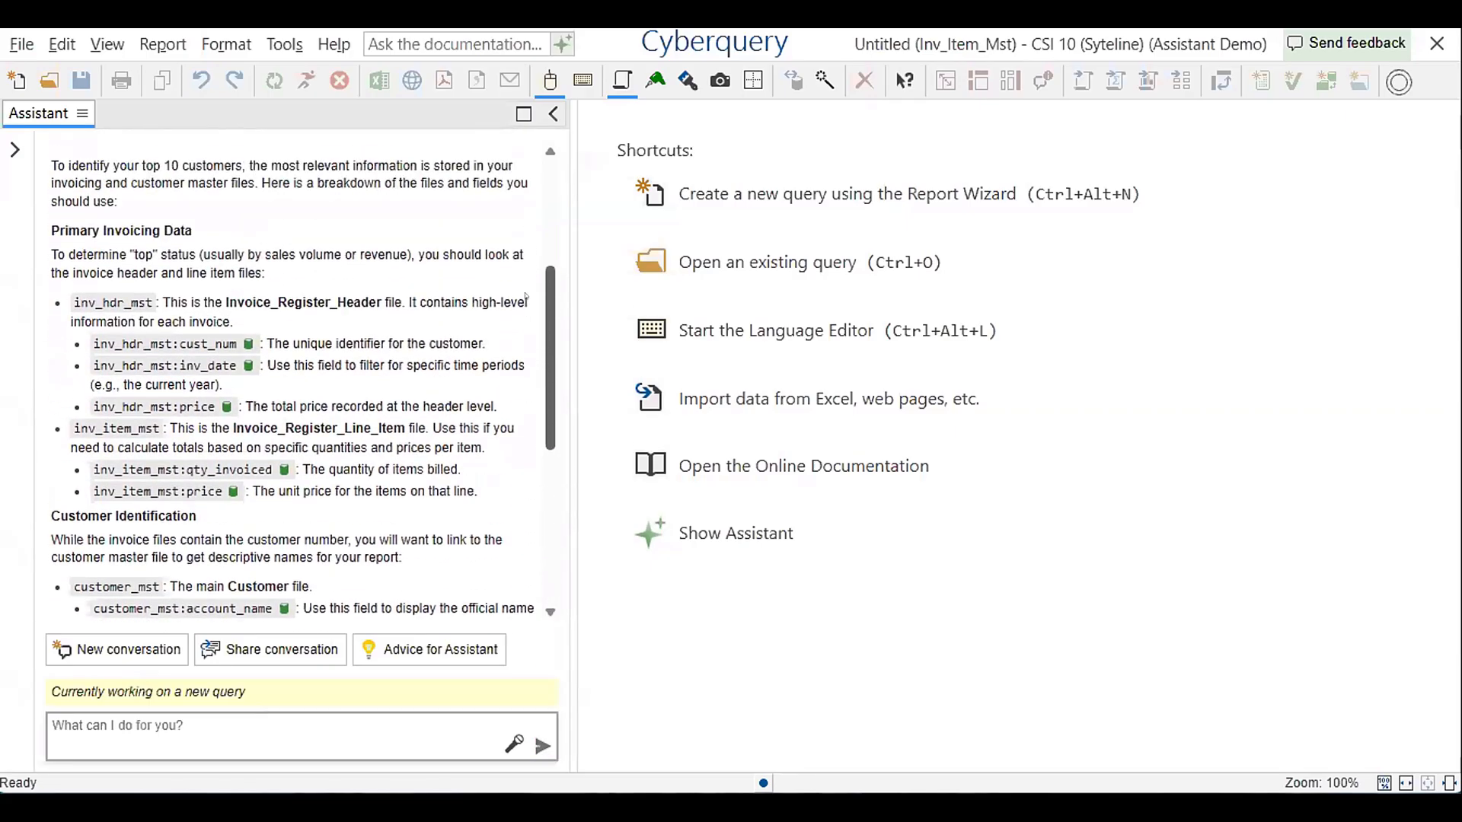
scroll(525, 297, up, 5)
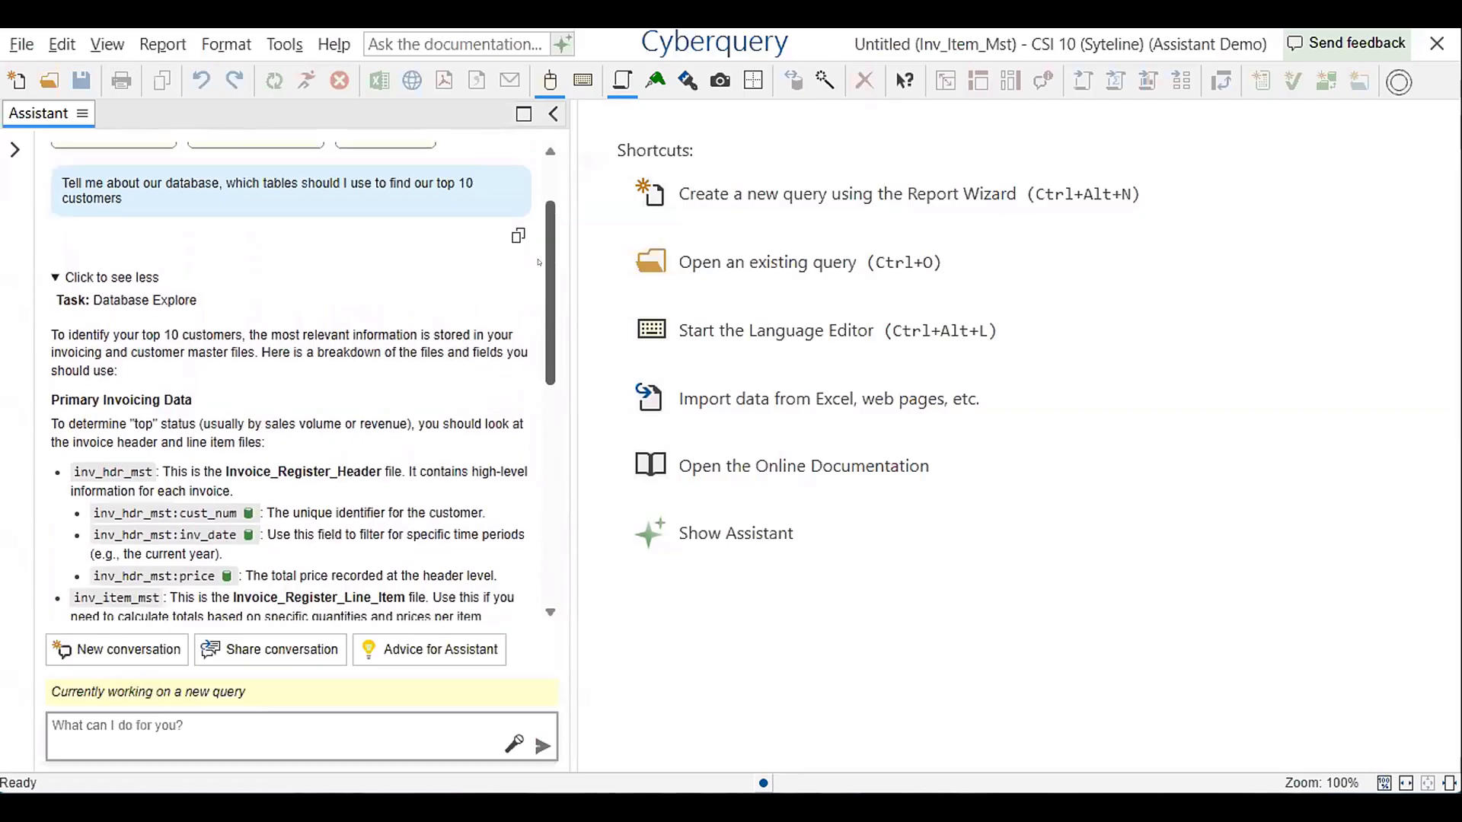
scroll(539, 262, down, 1)
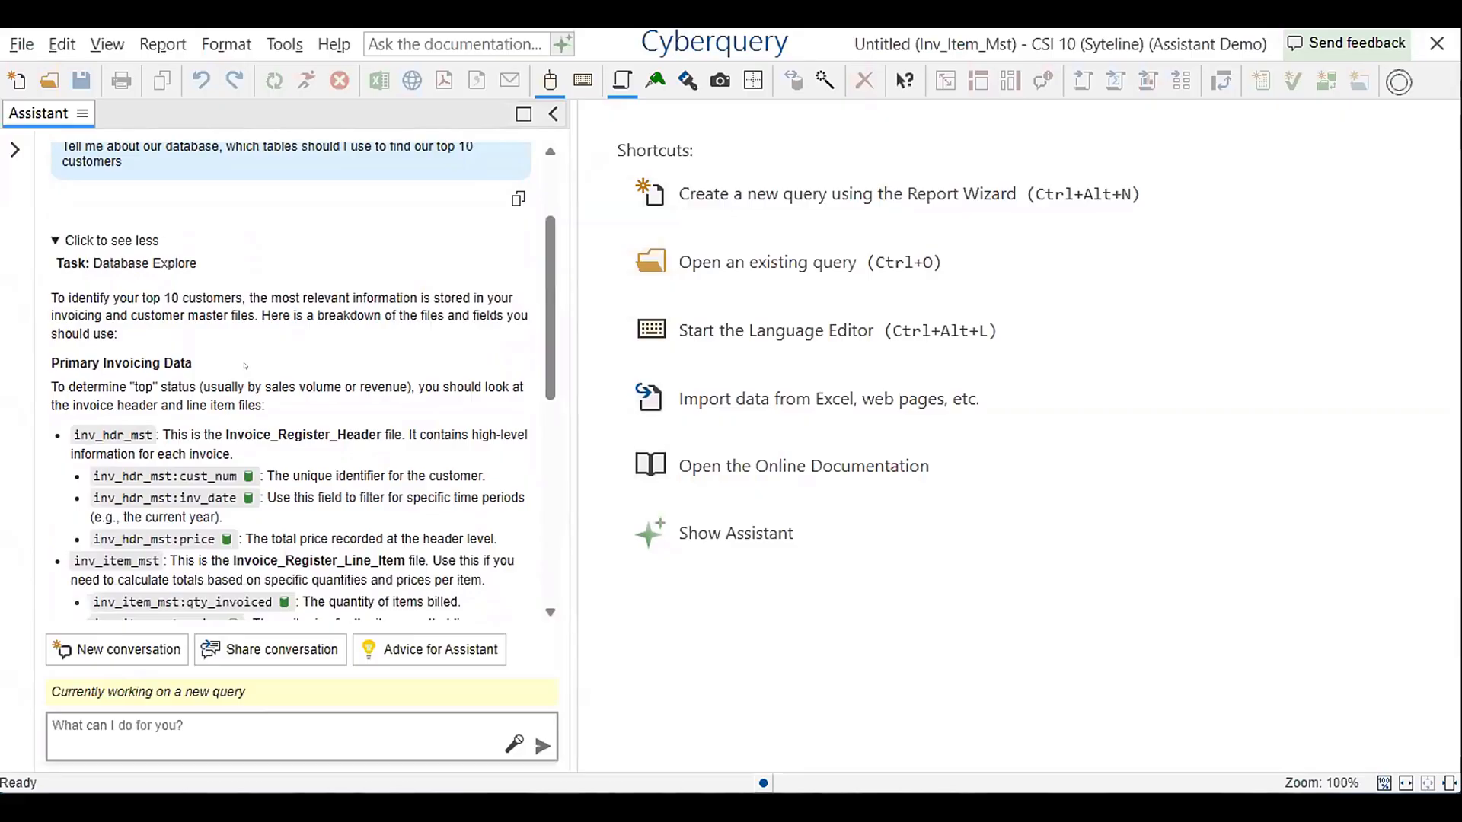
drag(545, 332, 522, 470)
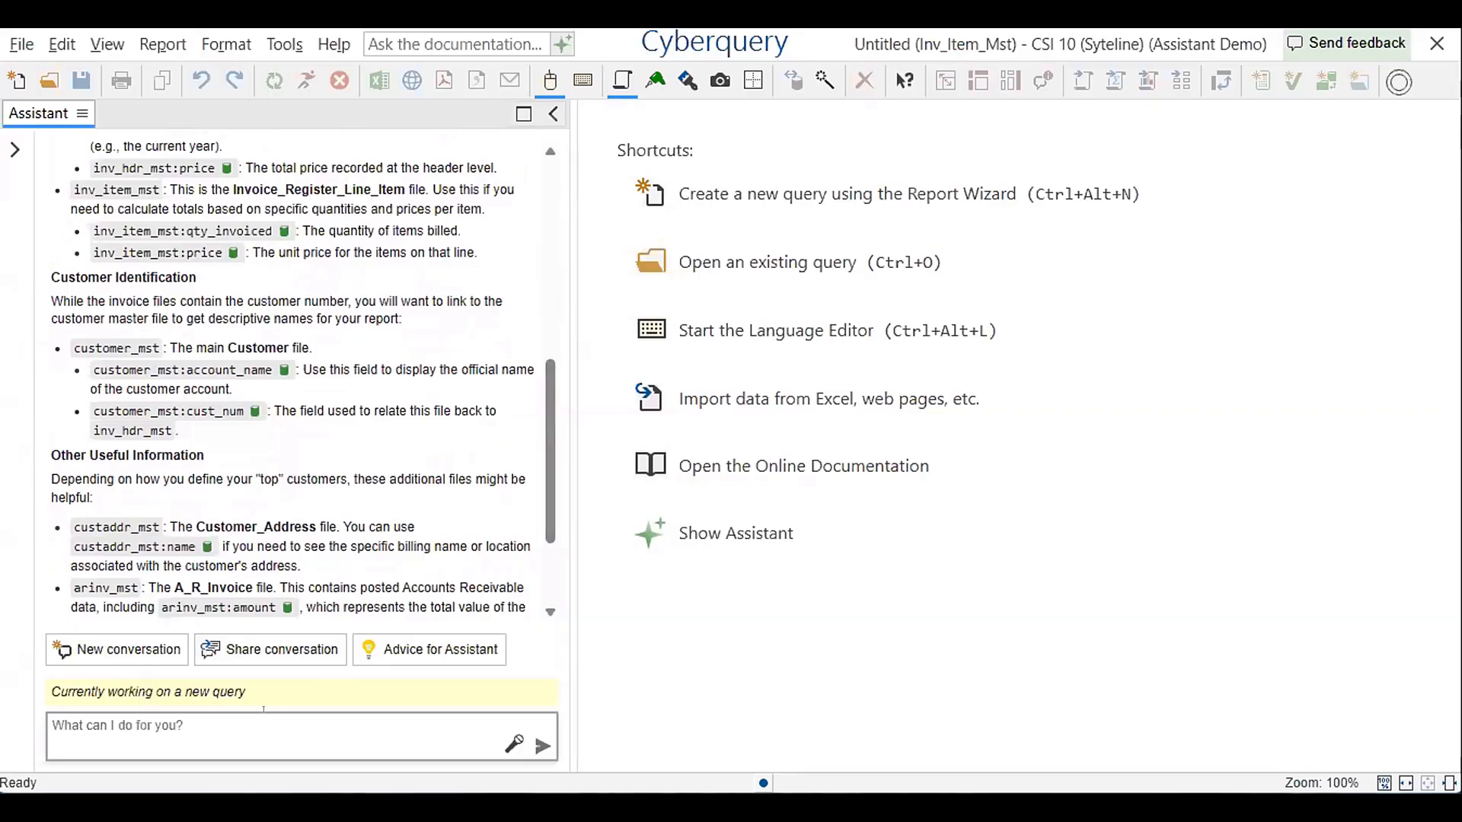
Ask the Assistant "What table would I use if I want to go down to the invoice line item level?"
text(What table would I use if I)
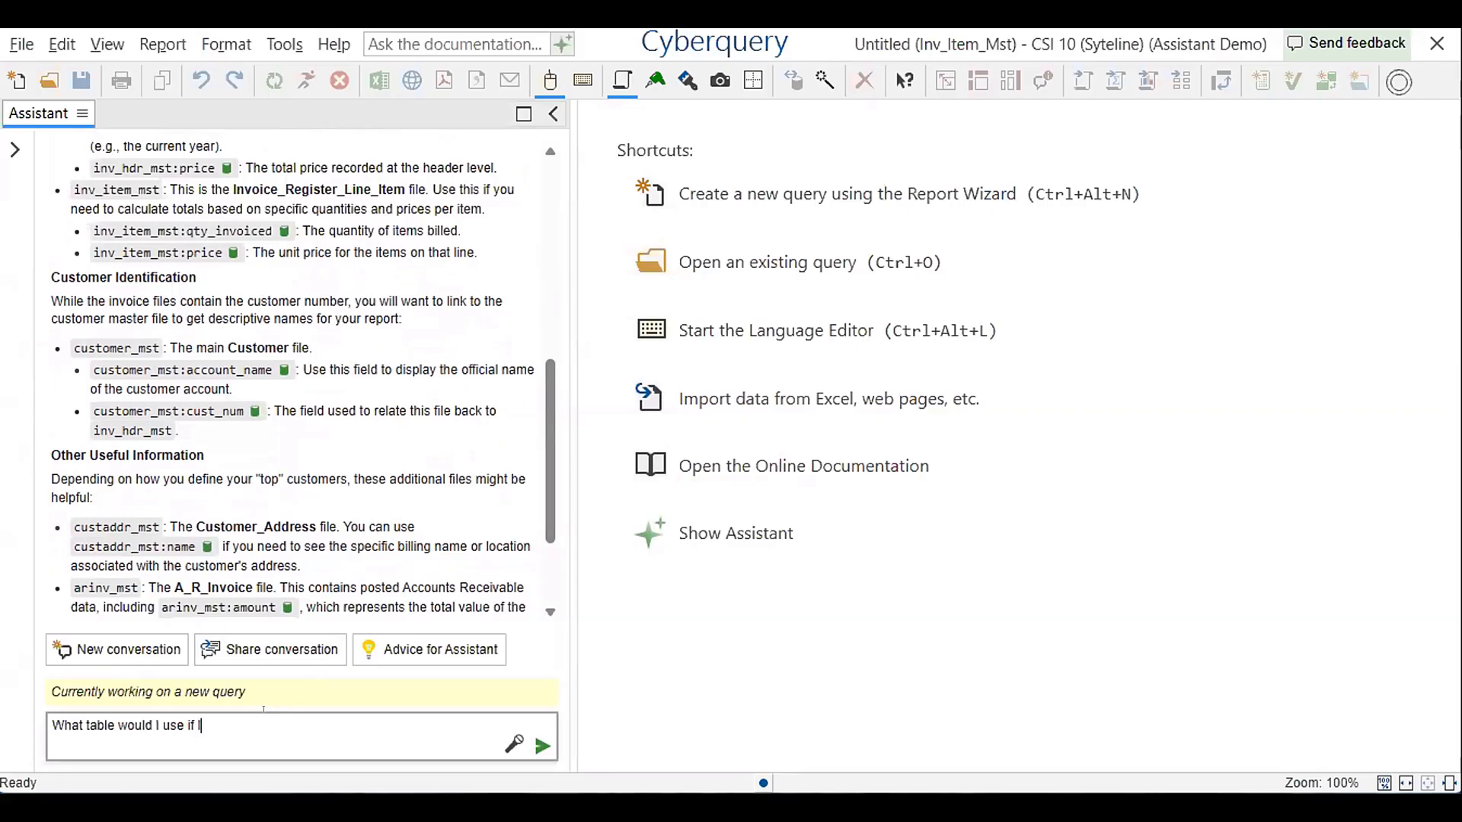
text( want to go down to the invoice line )
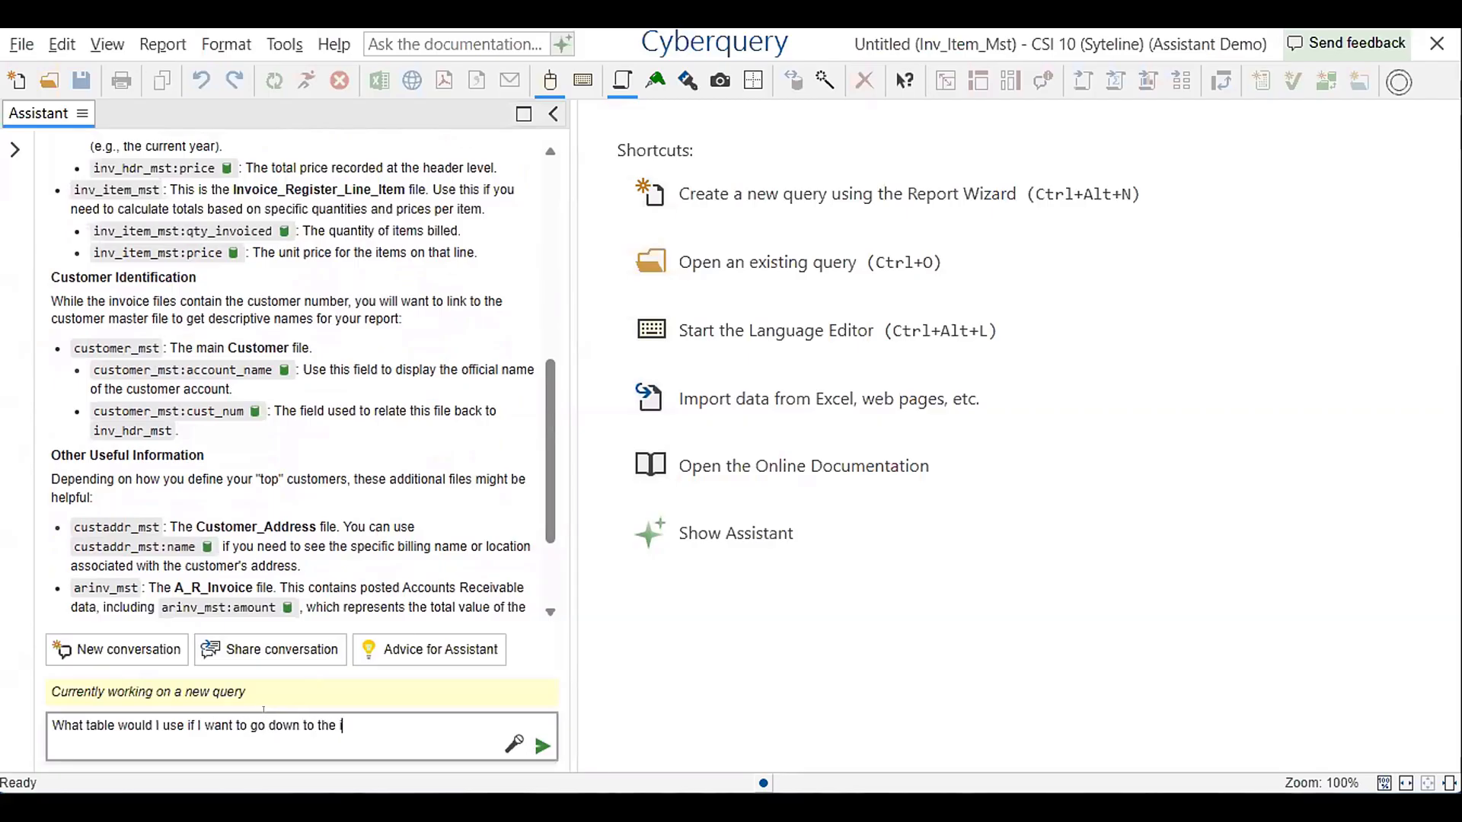
text(item level?)
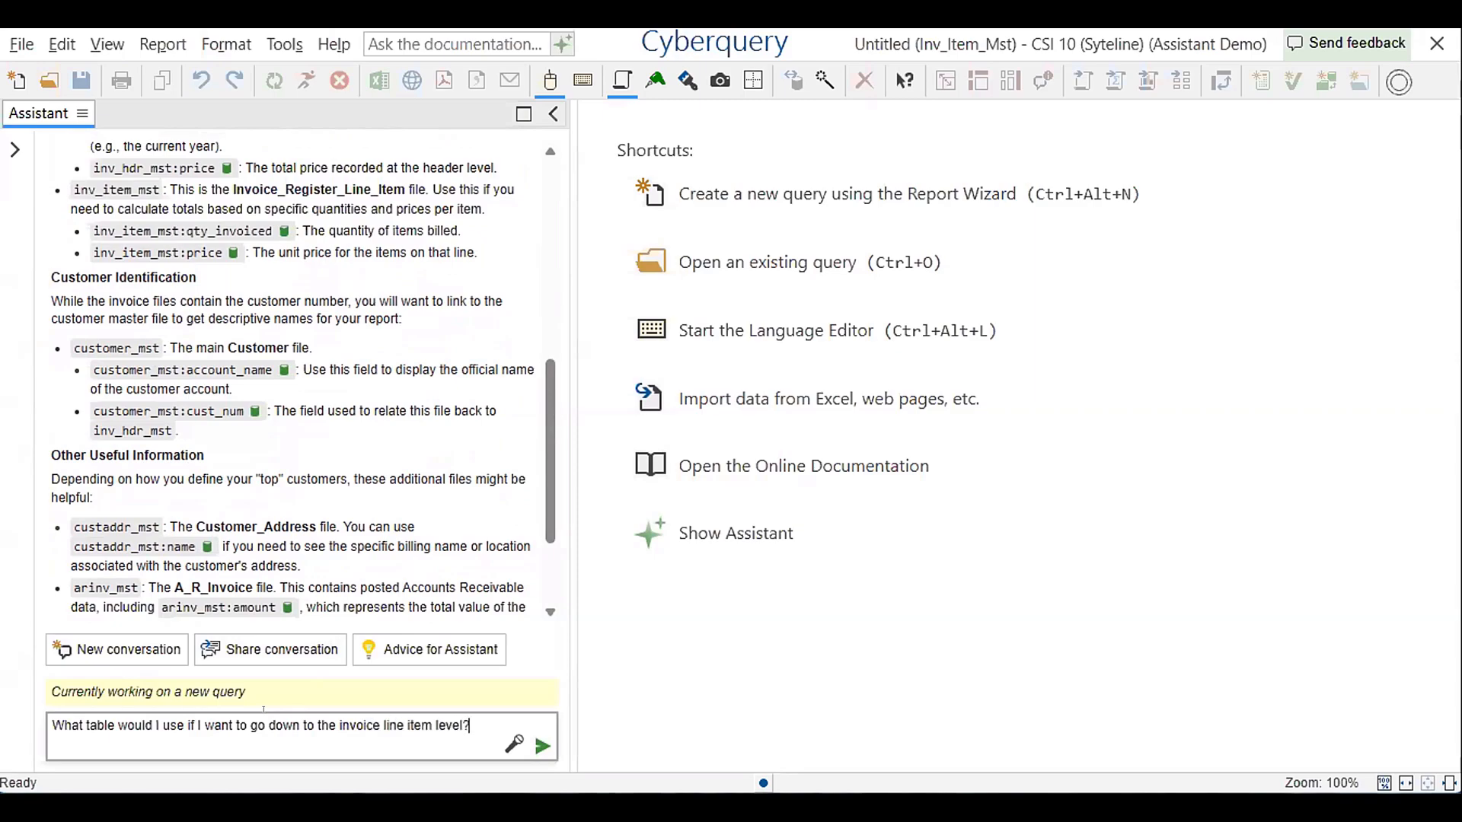
key(Return)
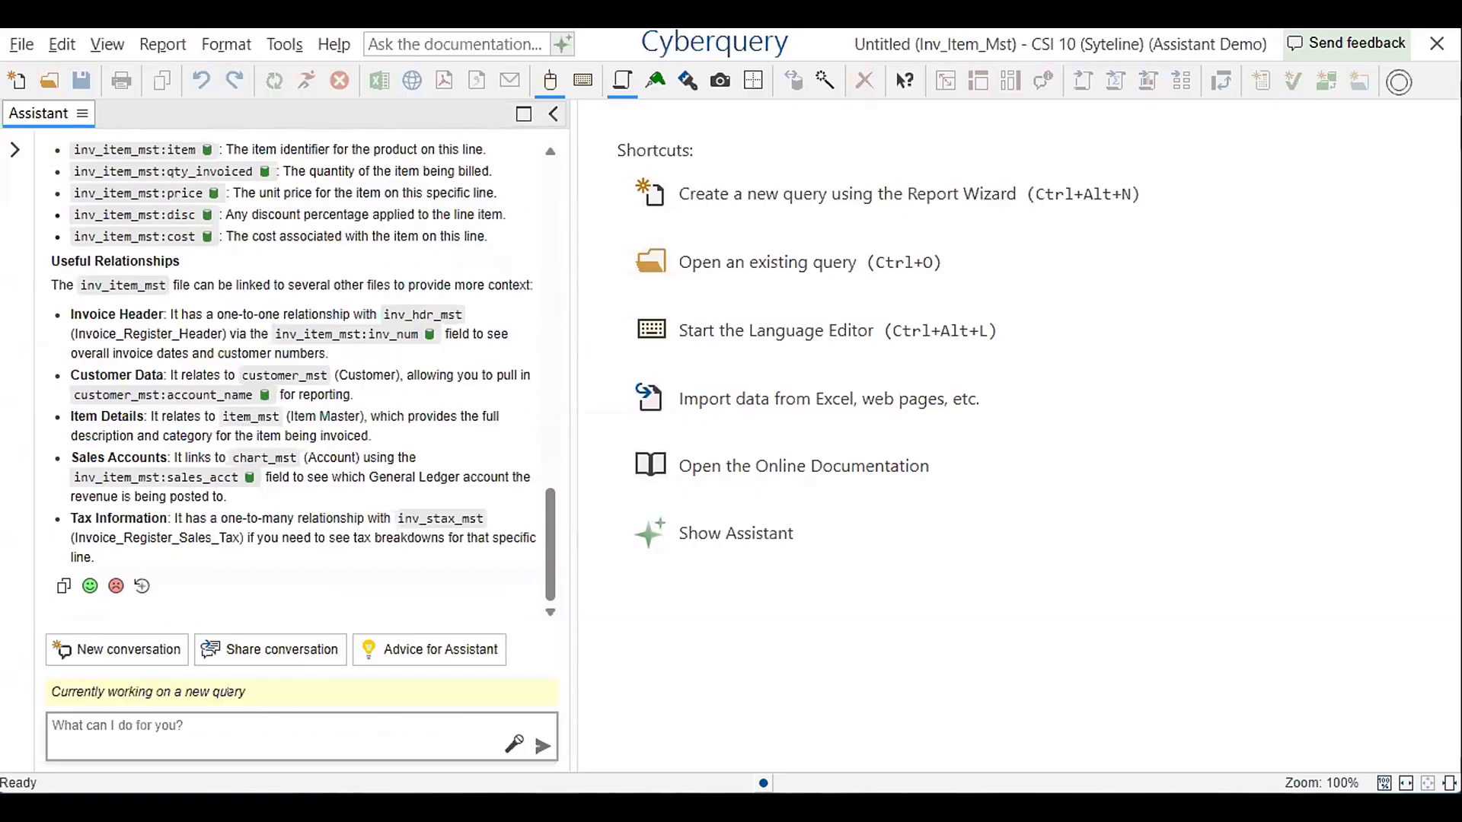
Read through the Assistant's answer on the key fields and useful relationships of the inv_item_mst file
drag(550, 530, 560, 451)
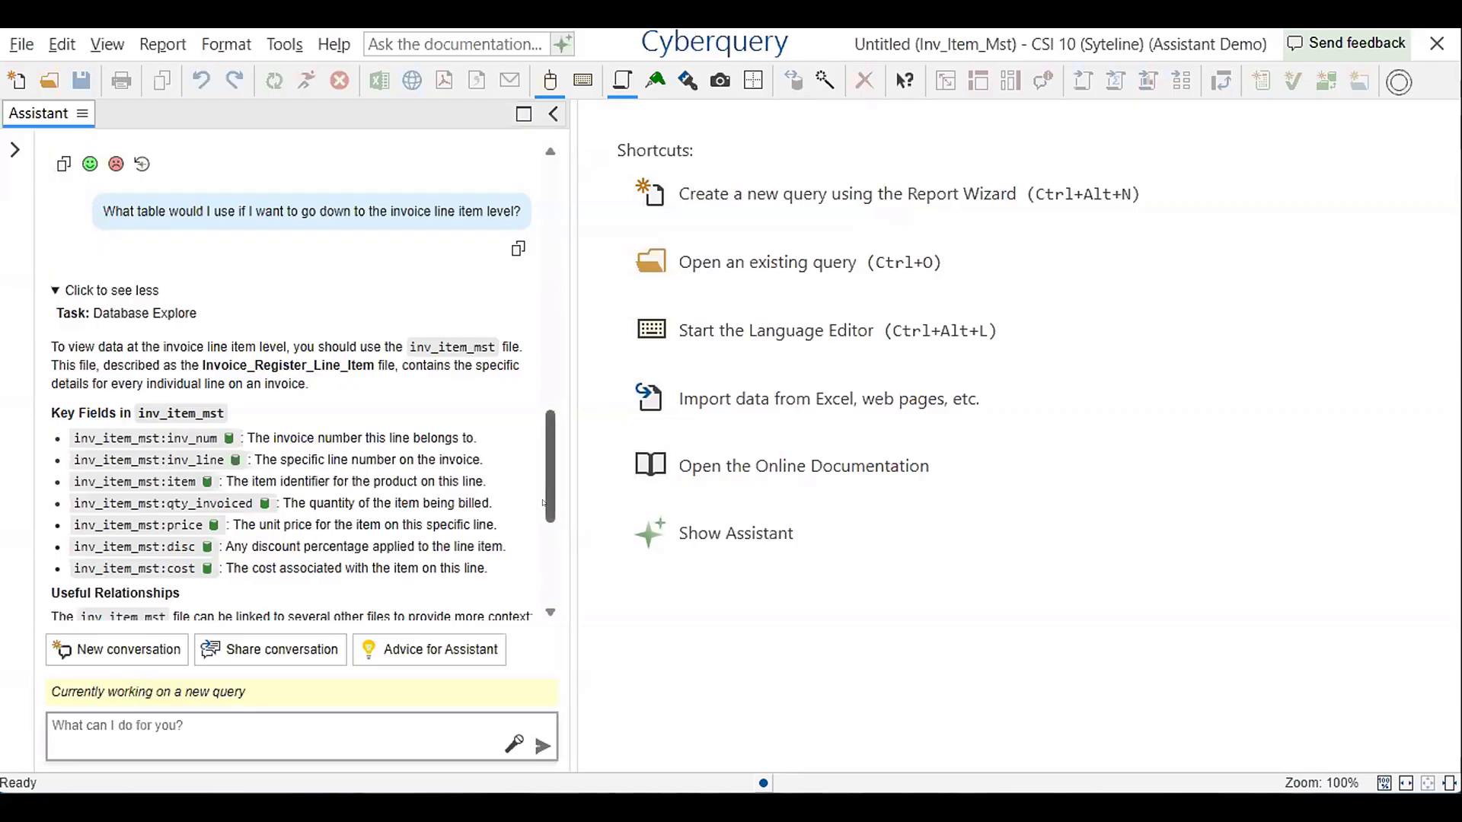
scroll(543, 502, down, 1)
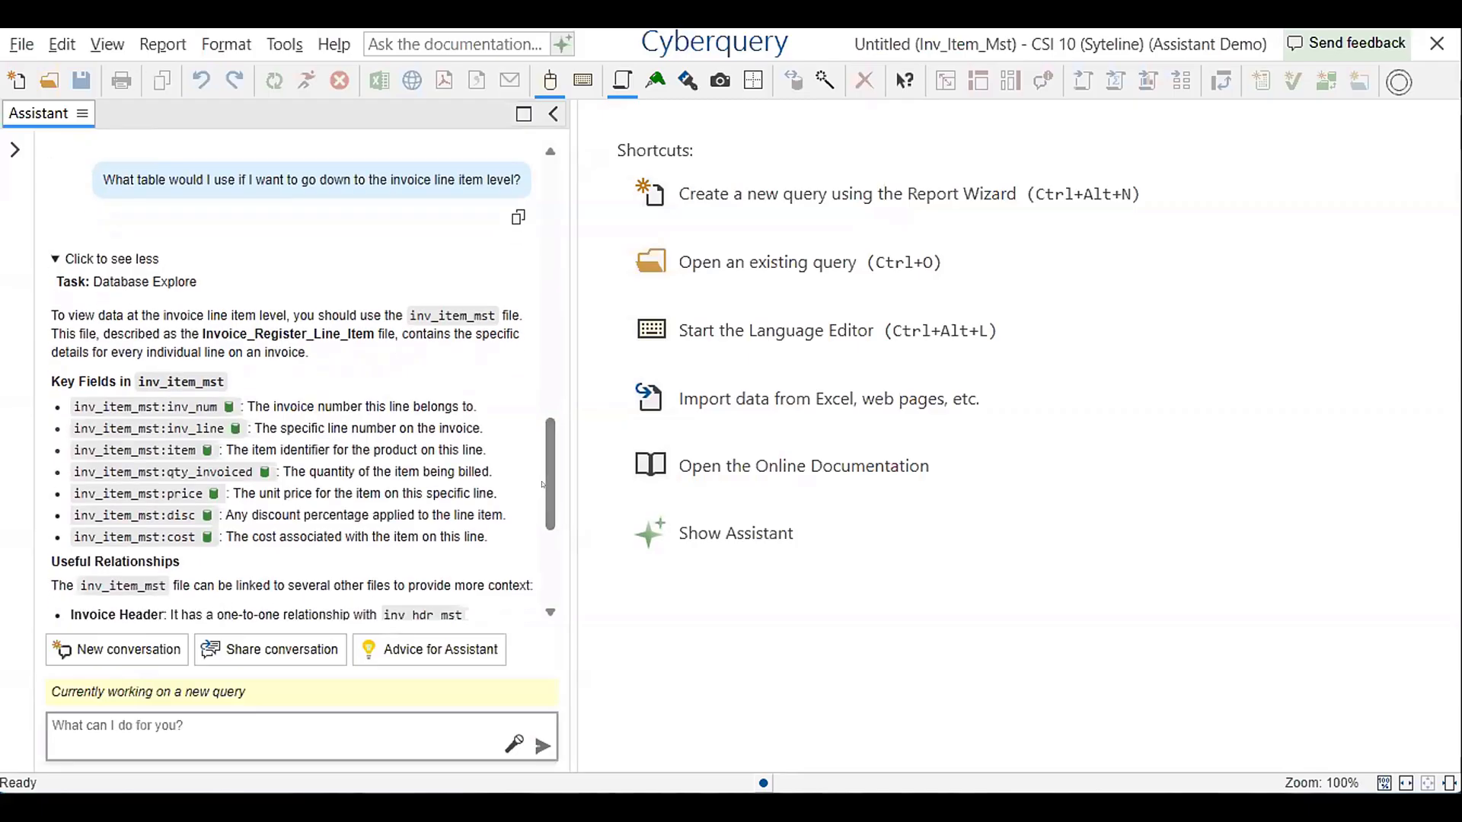
scroll(543, 470, up, 1)
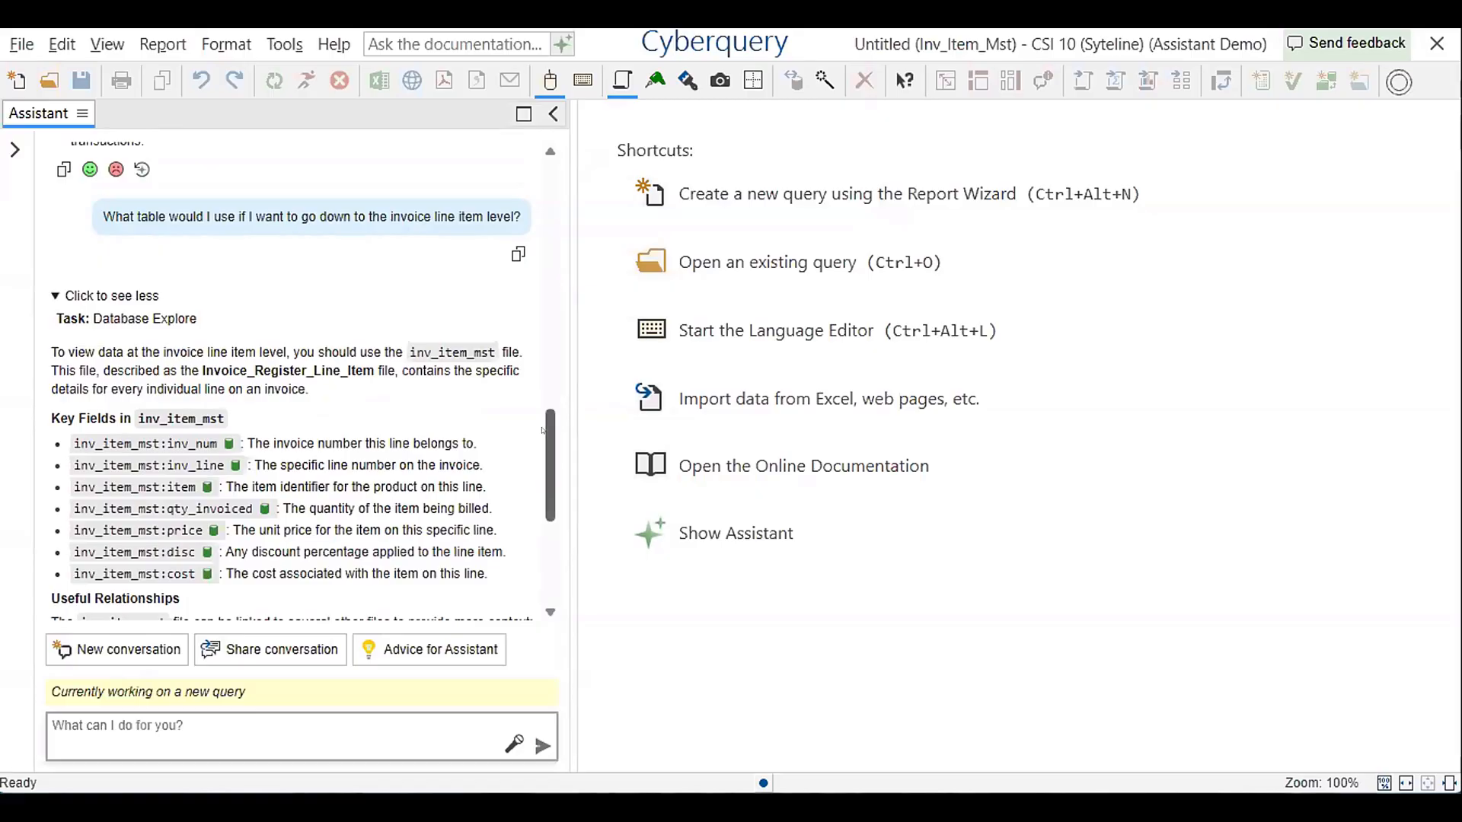
mouse_move(542, 431)
mouse_down()
mouse_move(526, 505)
mouse_move(539, 441)
mouse_up()
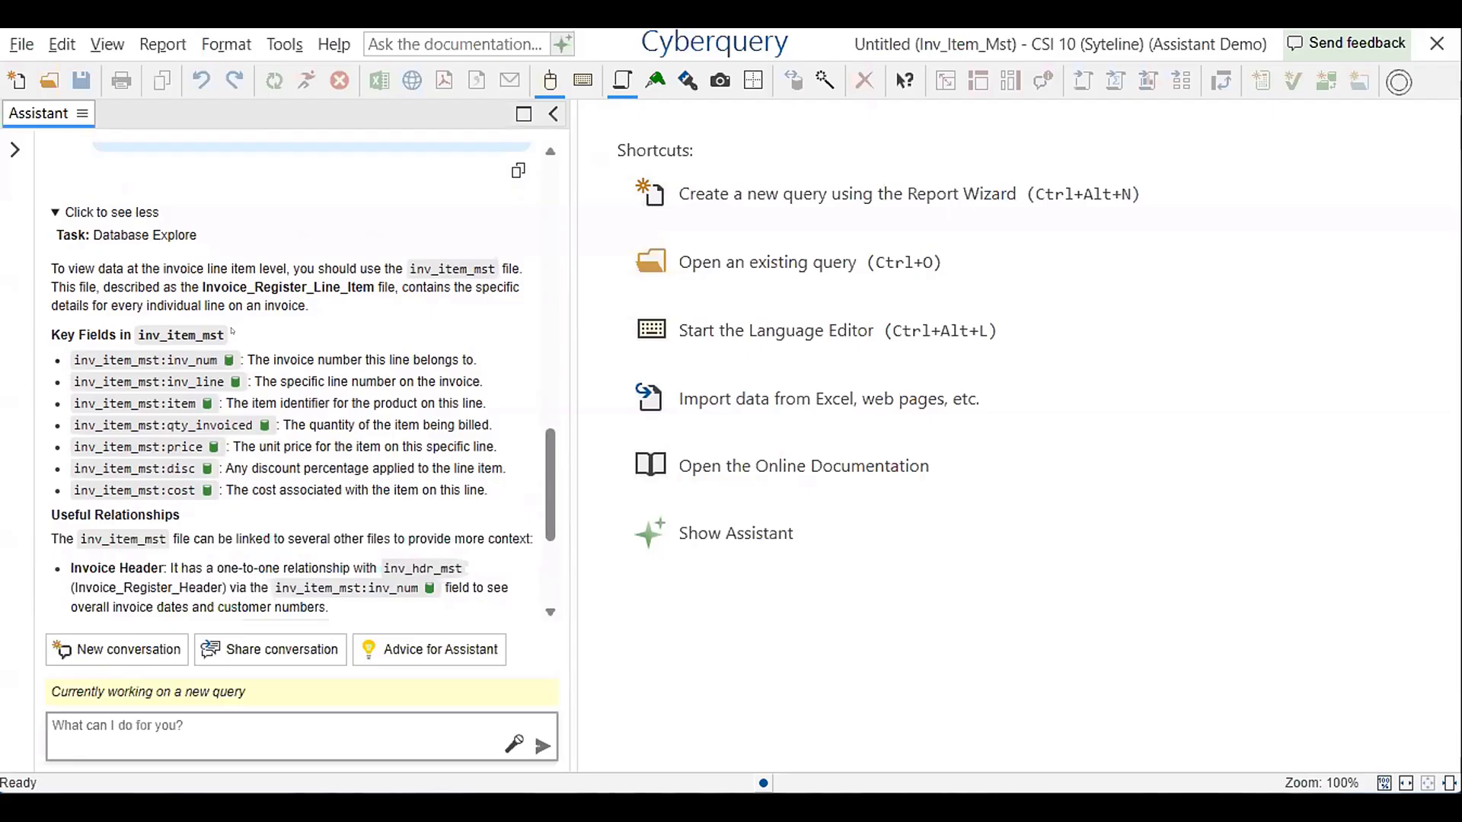
scroll(247, 360, down, 3)
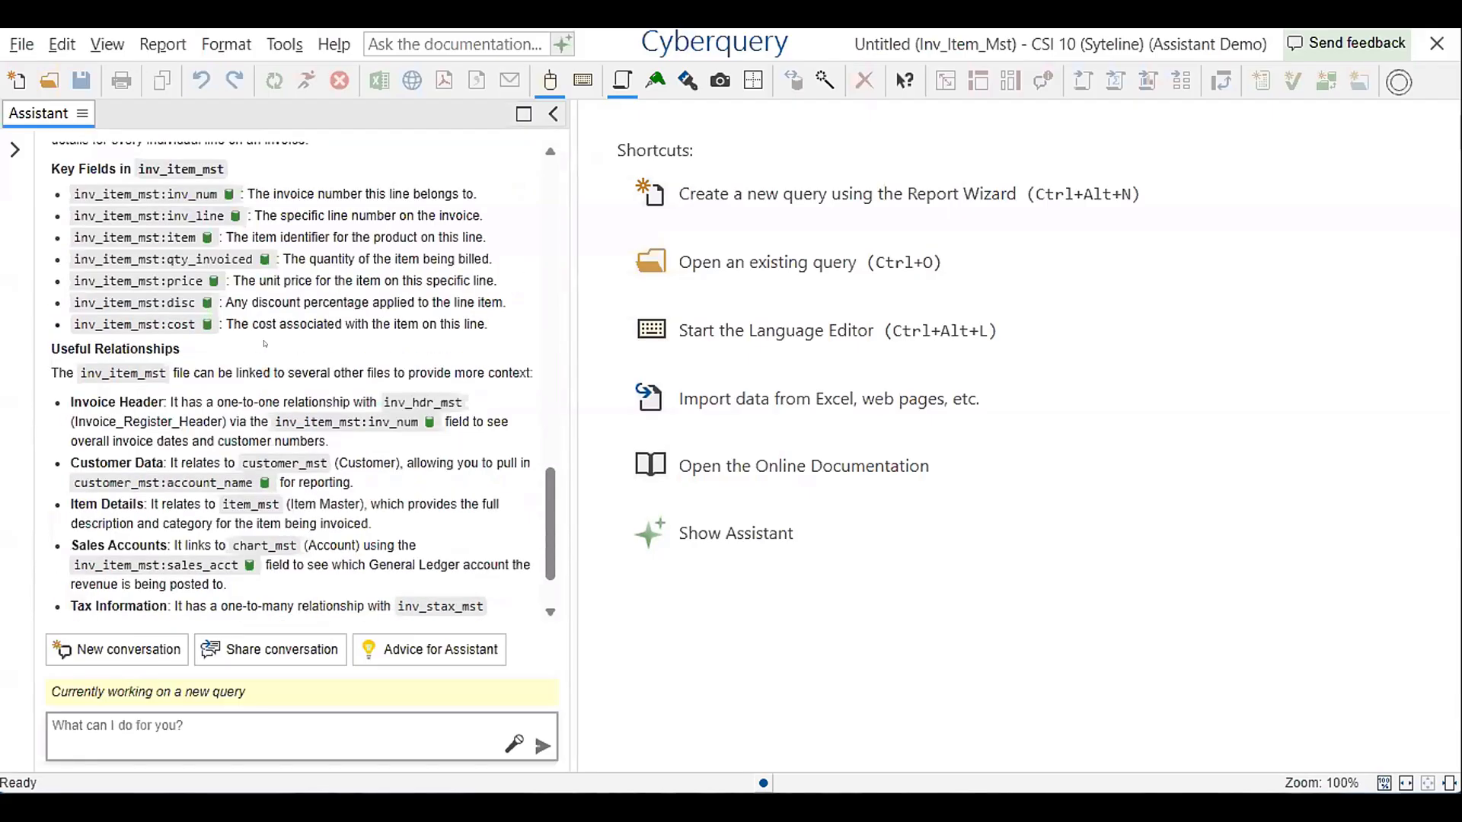
scroll(265, 347, down, 1)
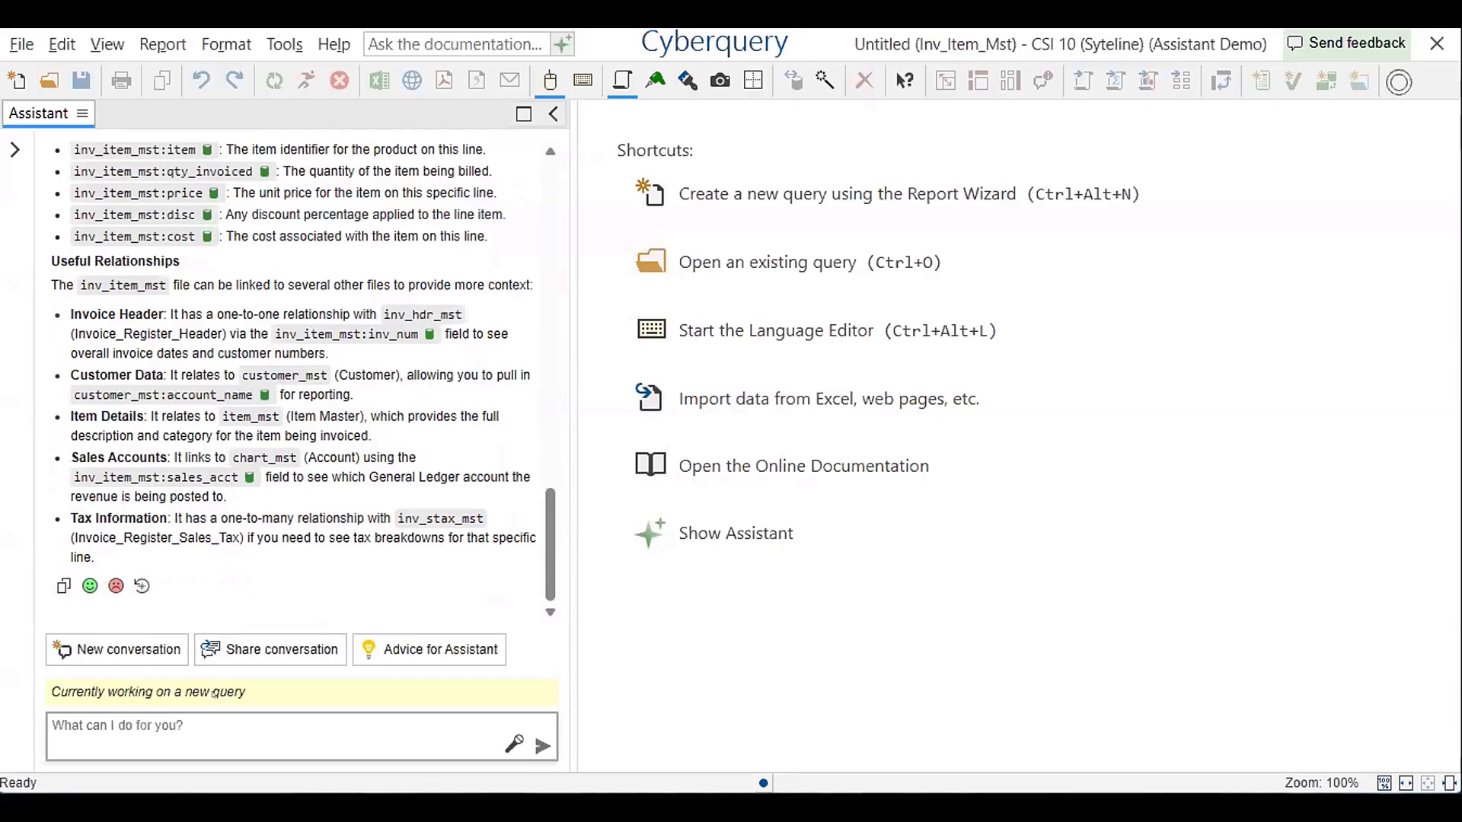
Ask the Assistant for the top 10 all time customers, using total revenue from the invoice line item level, with cust id and address name
text(Alright, sho)
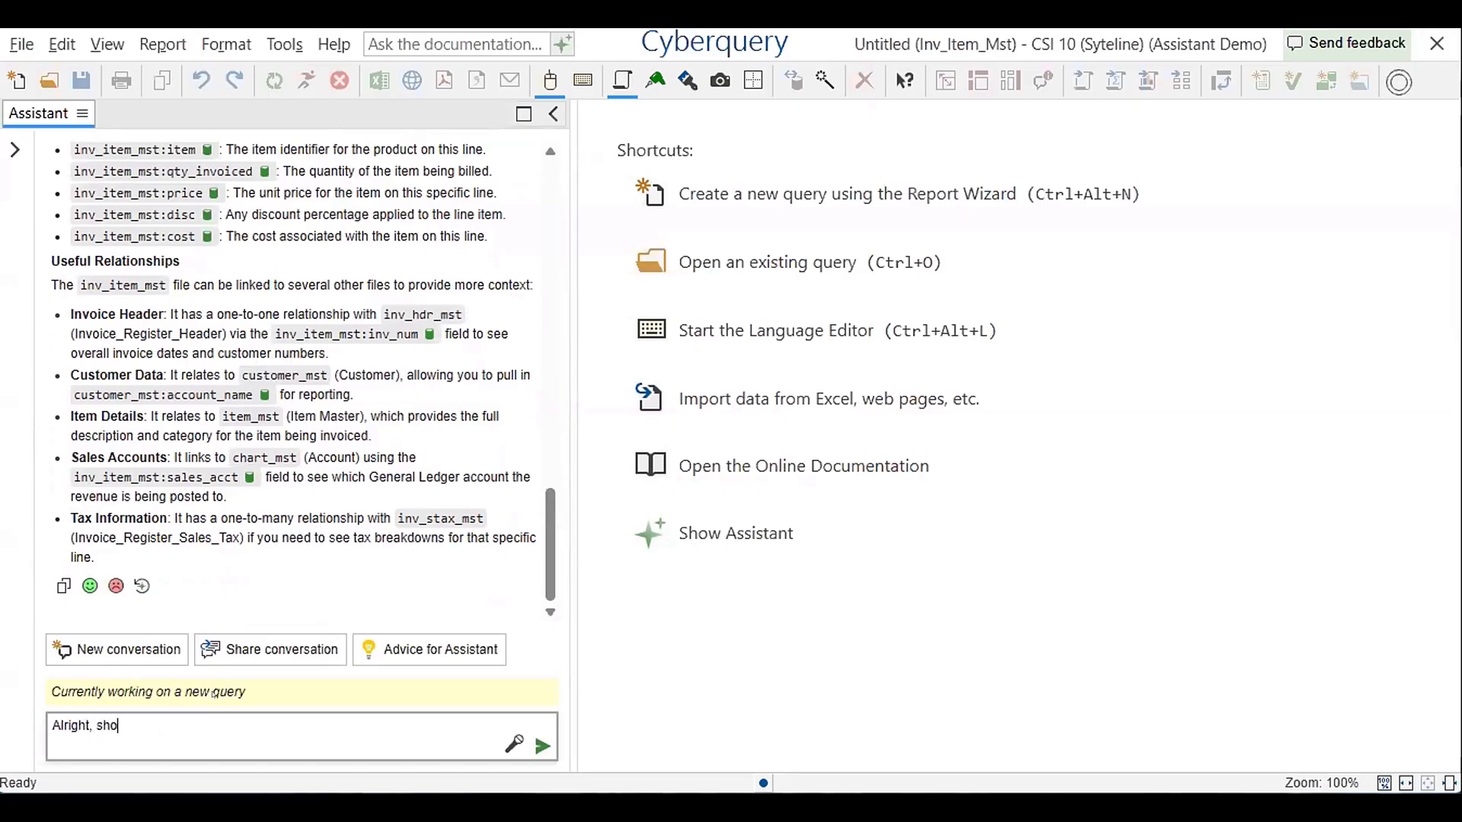
text(w me our top 10 all time customer, us)
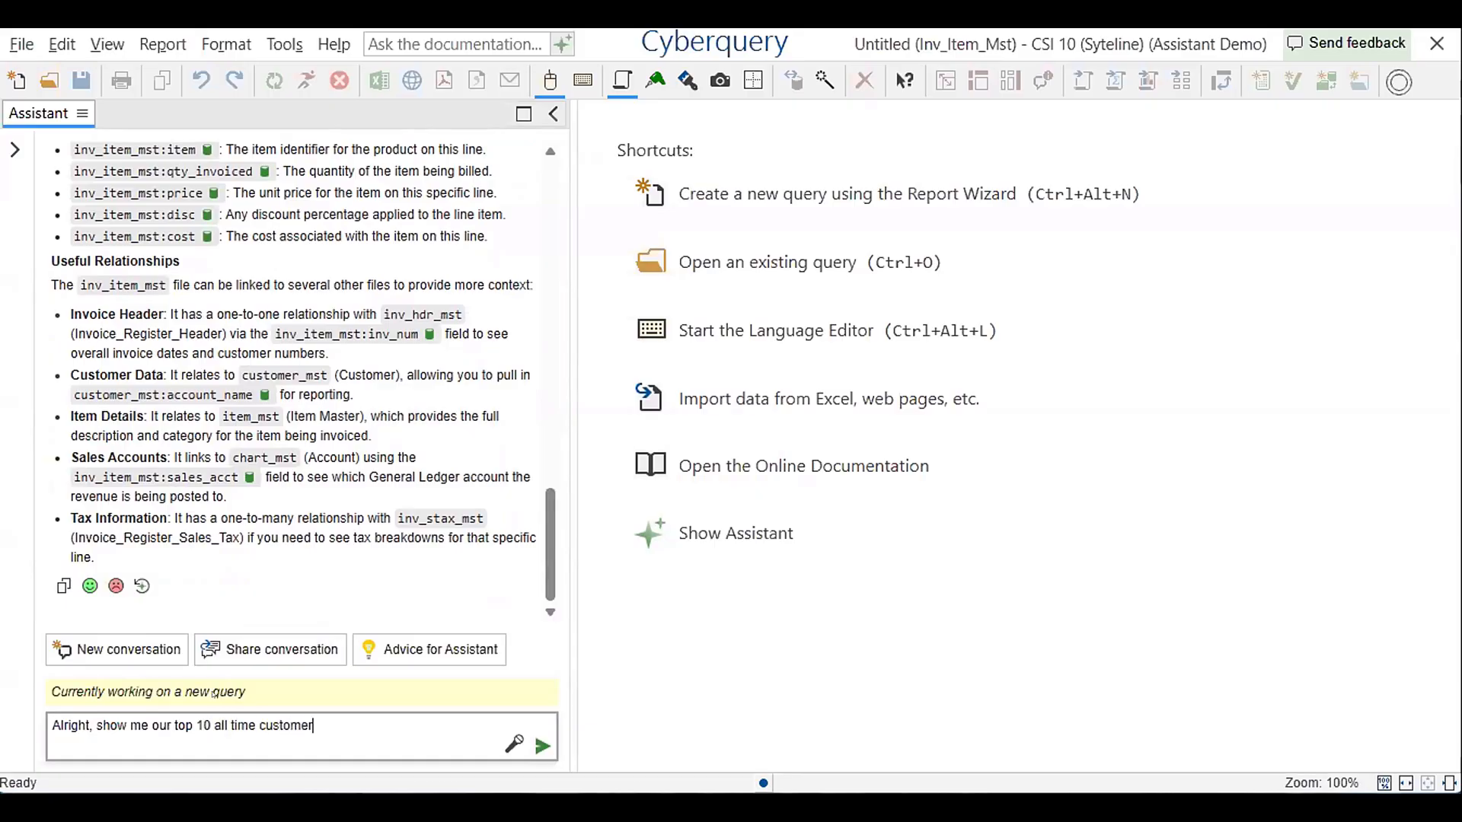
text(al revenue from the in)
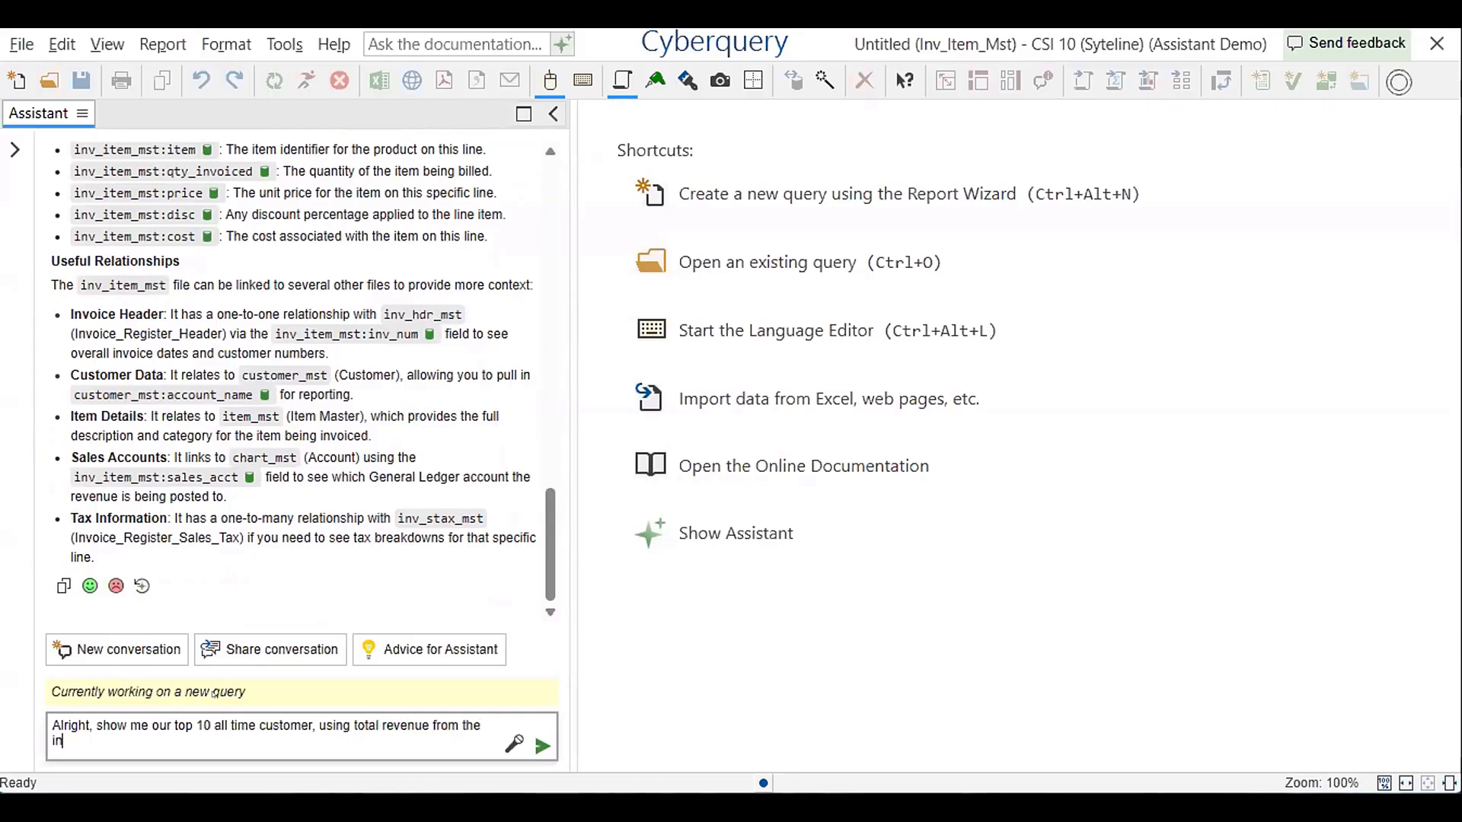
text(voice line item level. Cust me )
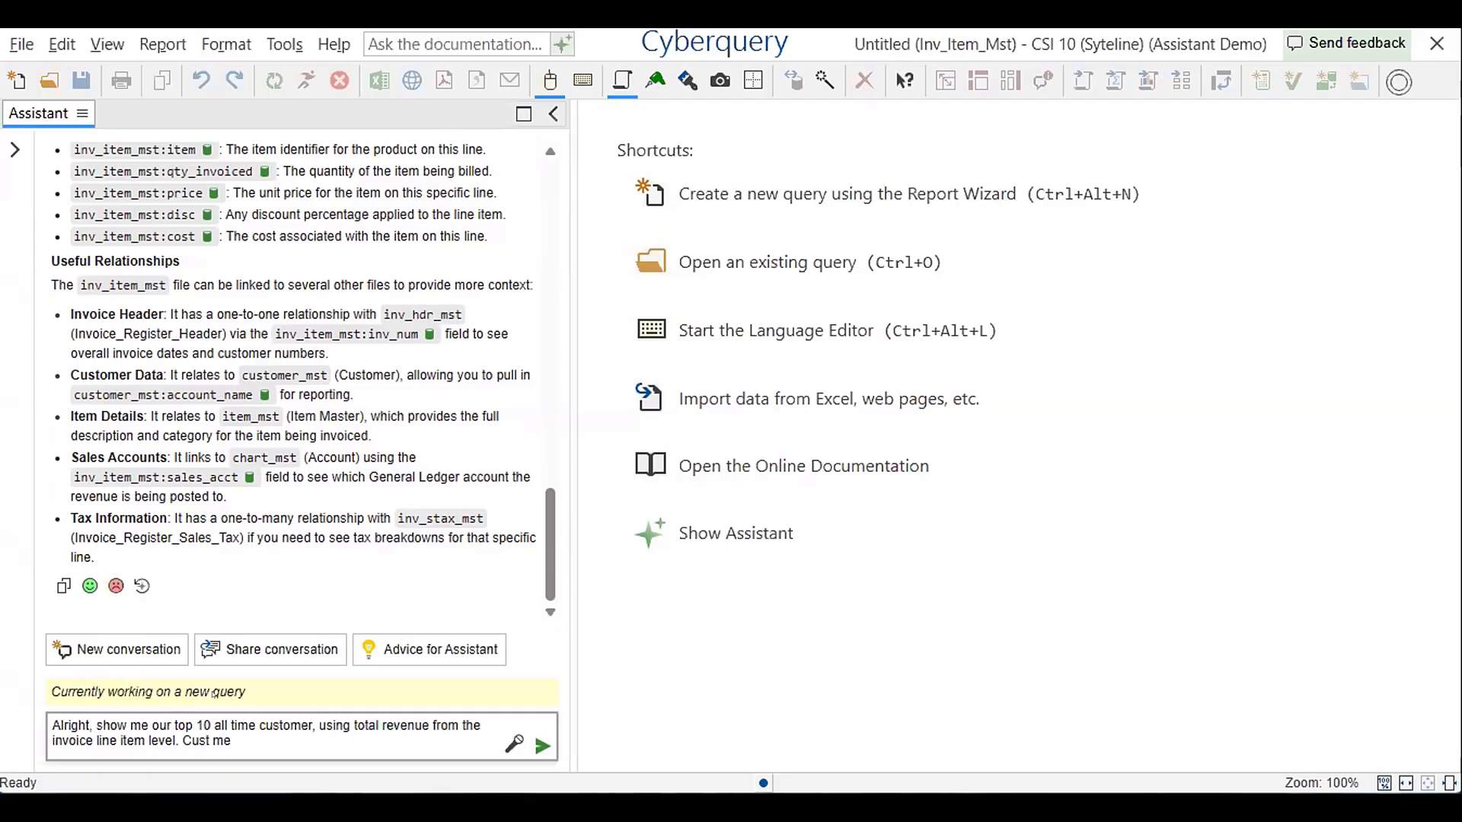
text(cust id and address name)
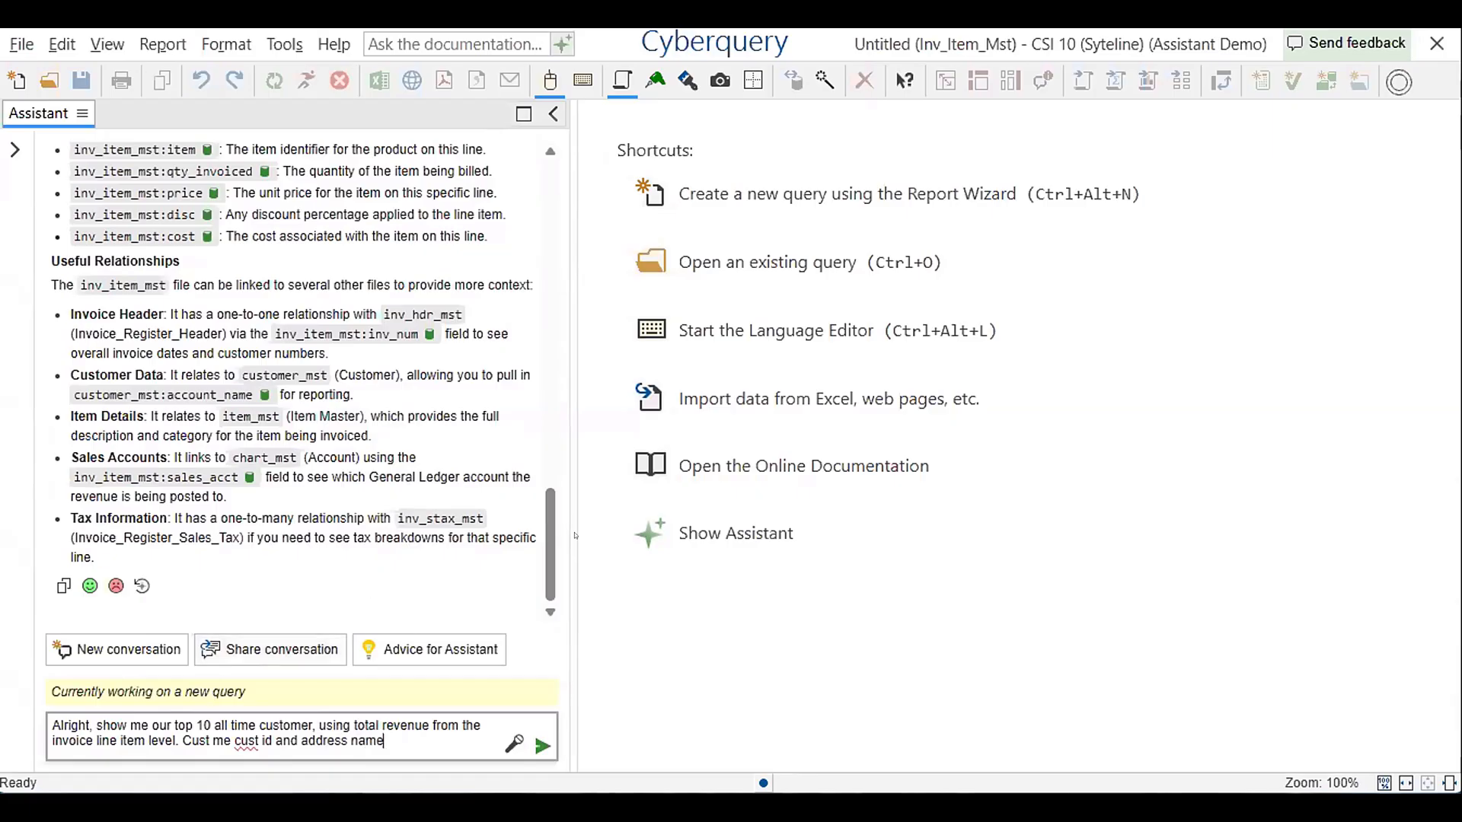
click(542, 744)
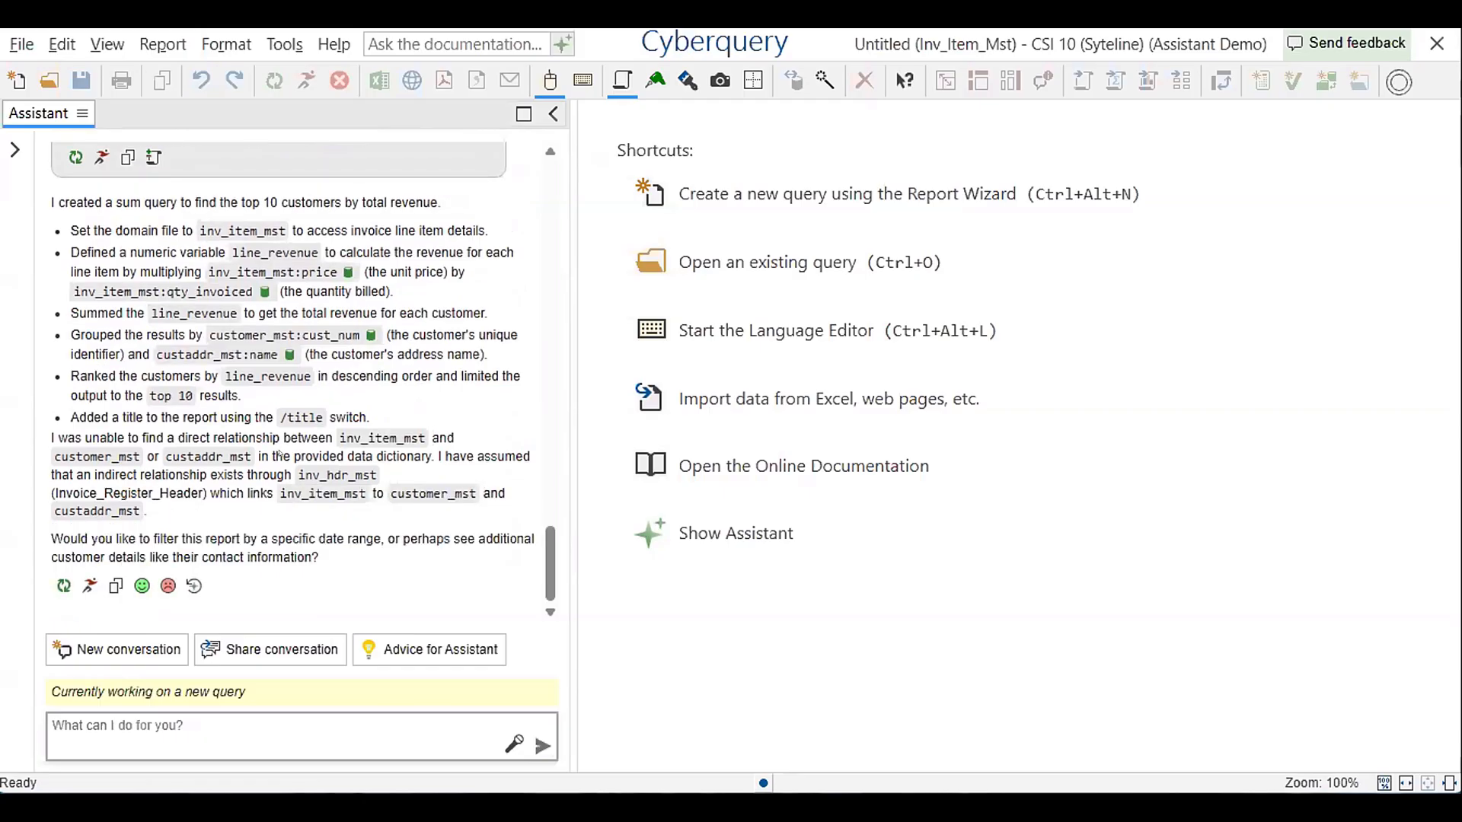
Run the generated query for the top 10 customers by all-time revenue and return to the end of the Assistant's explanation
scroll(247, 450, up, 4)
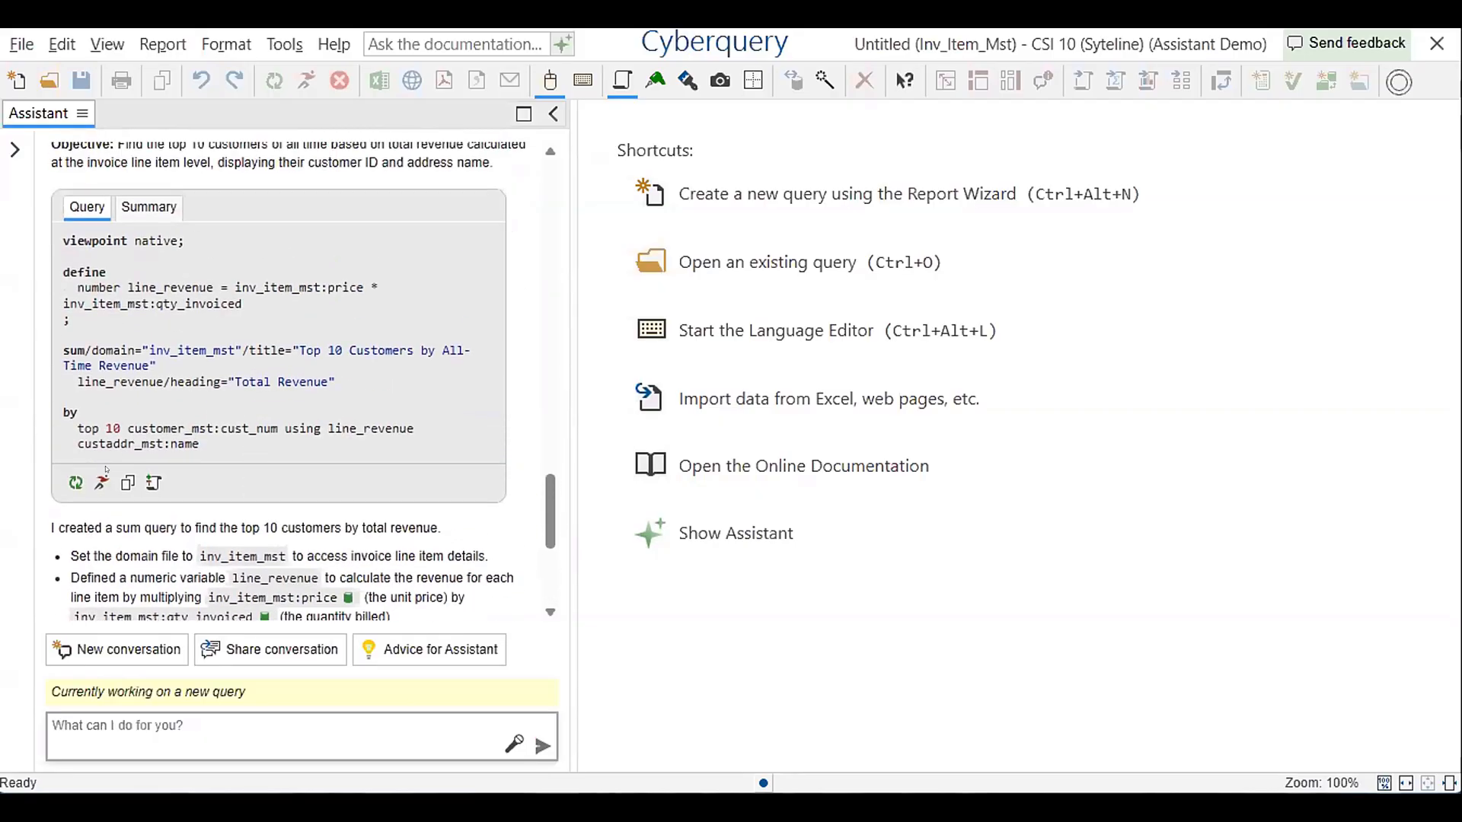
click(101, 483)
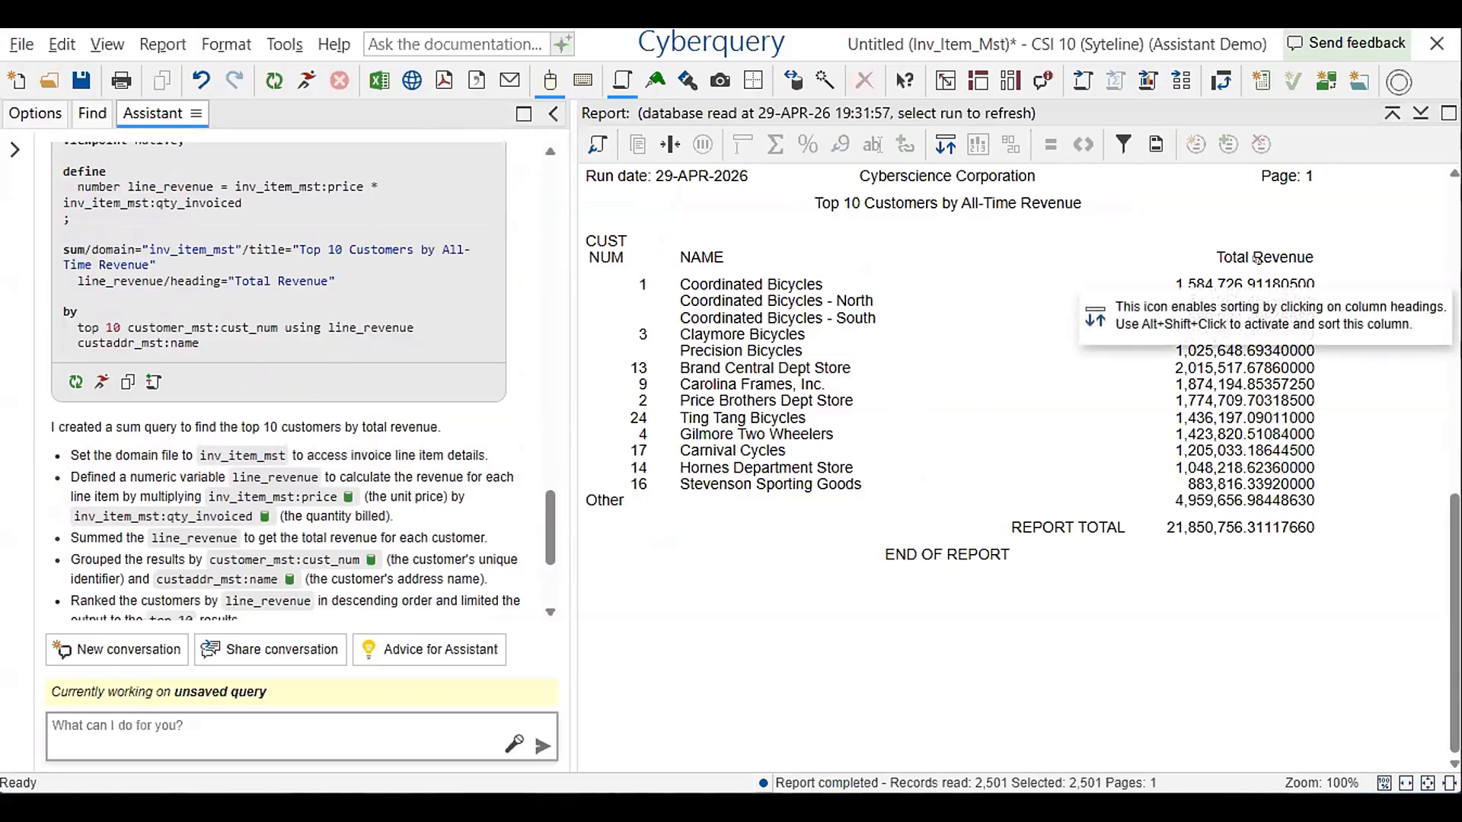
scroll(470, 398, down, 5)
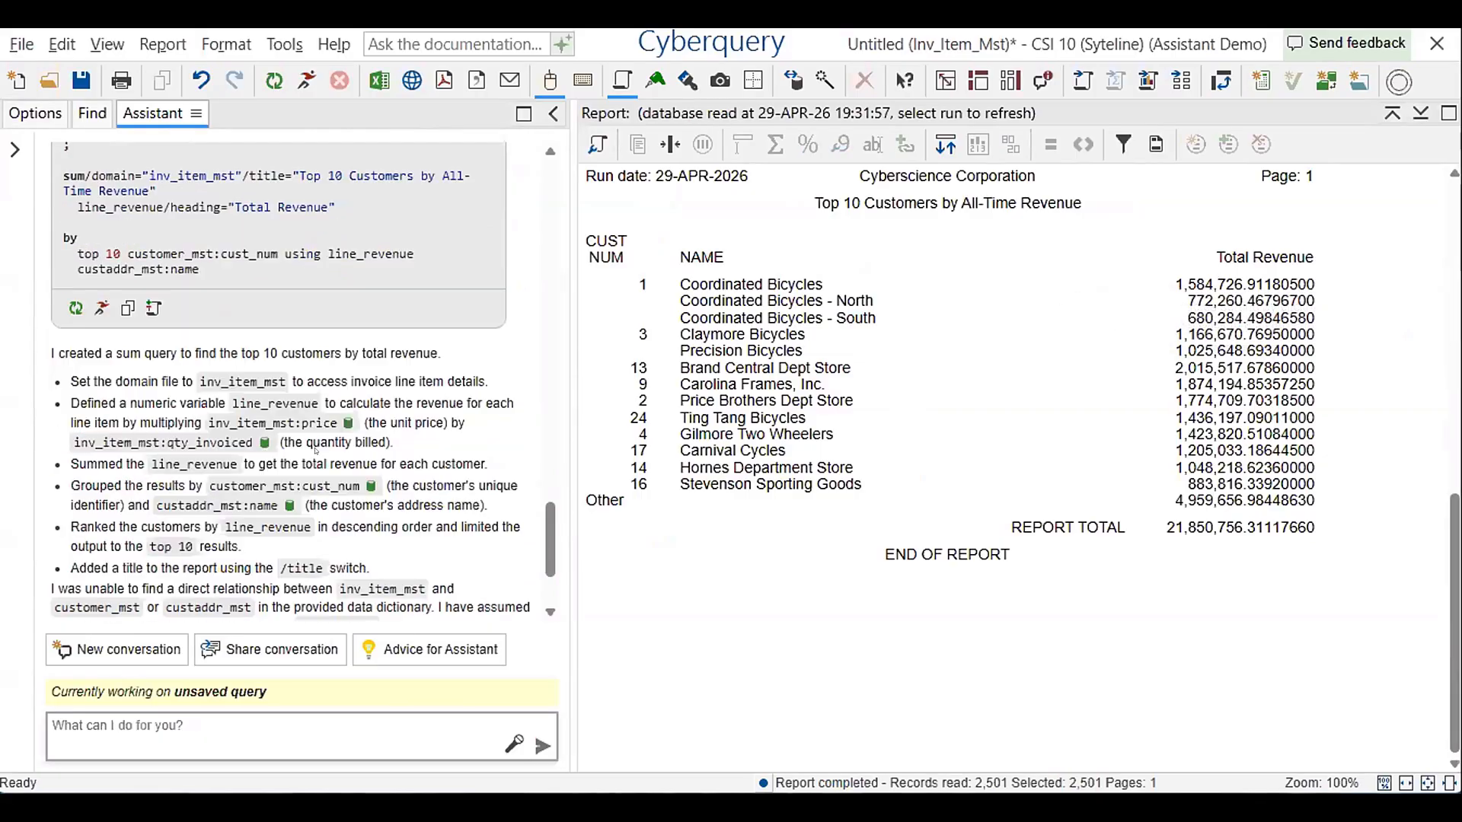
Ask the Assistant for the top 10 customers for each month instead of all time, broken down by year and then month, and view the modified query
click(194, 709)
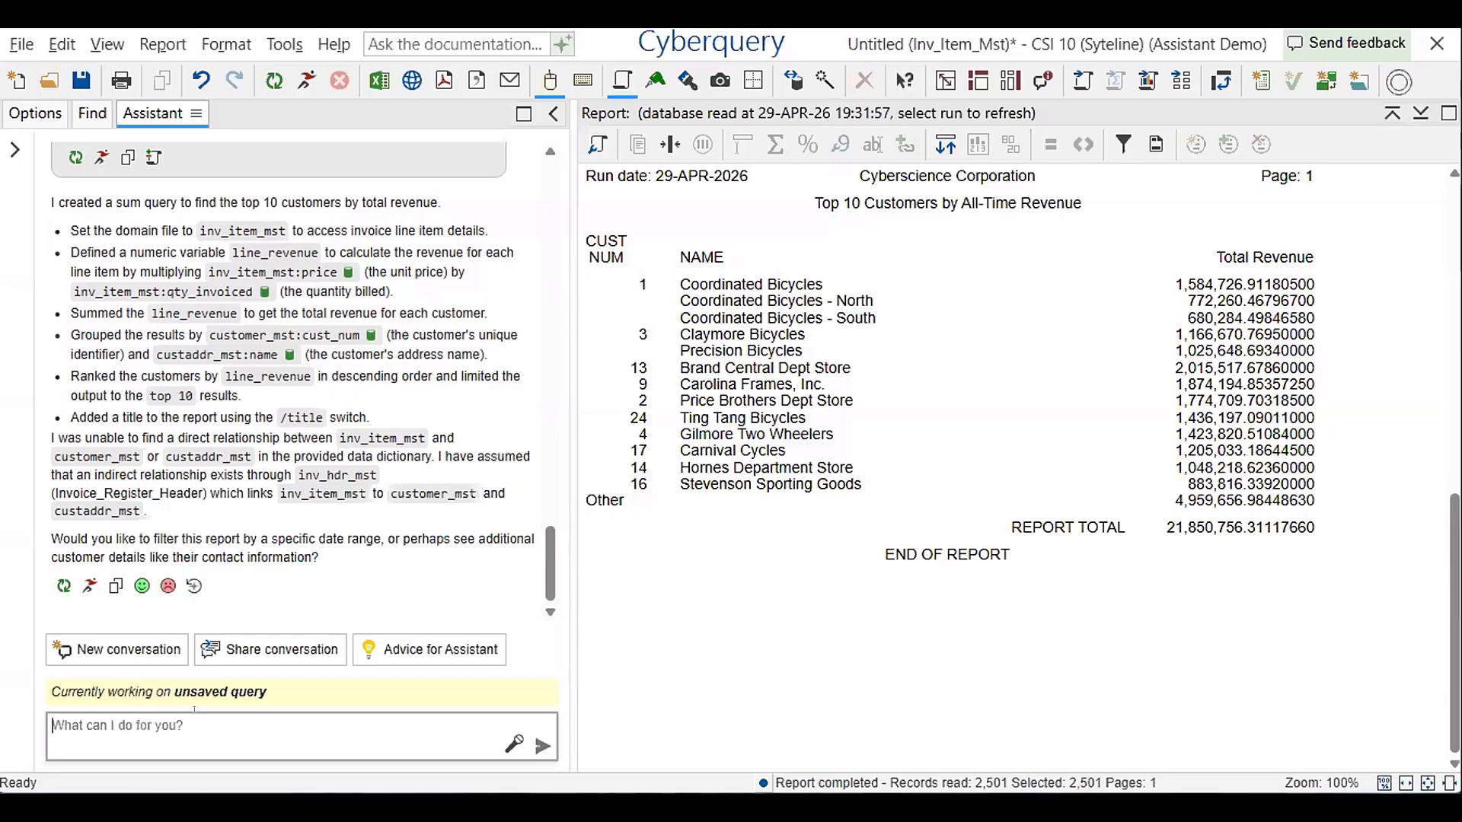
text(Good, now instead of all ti)
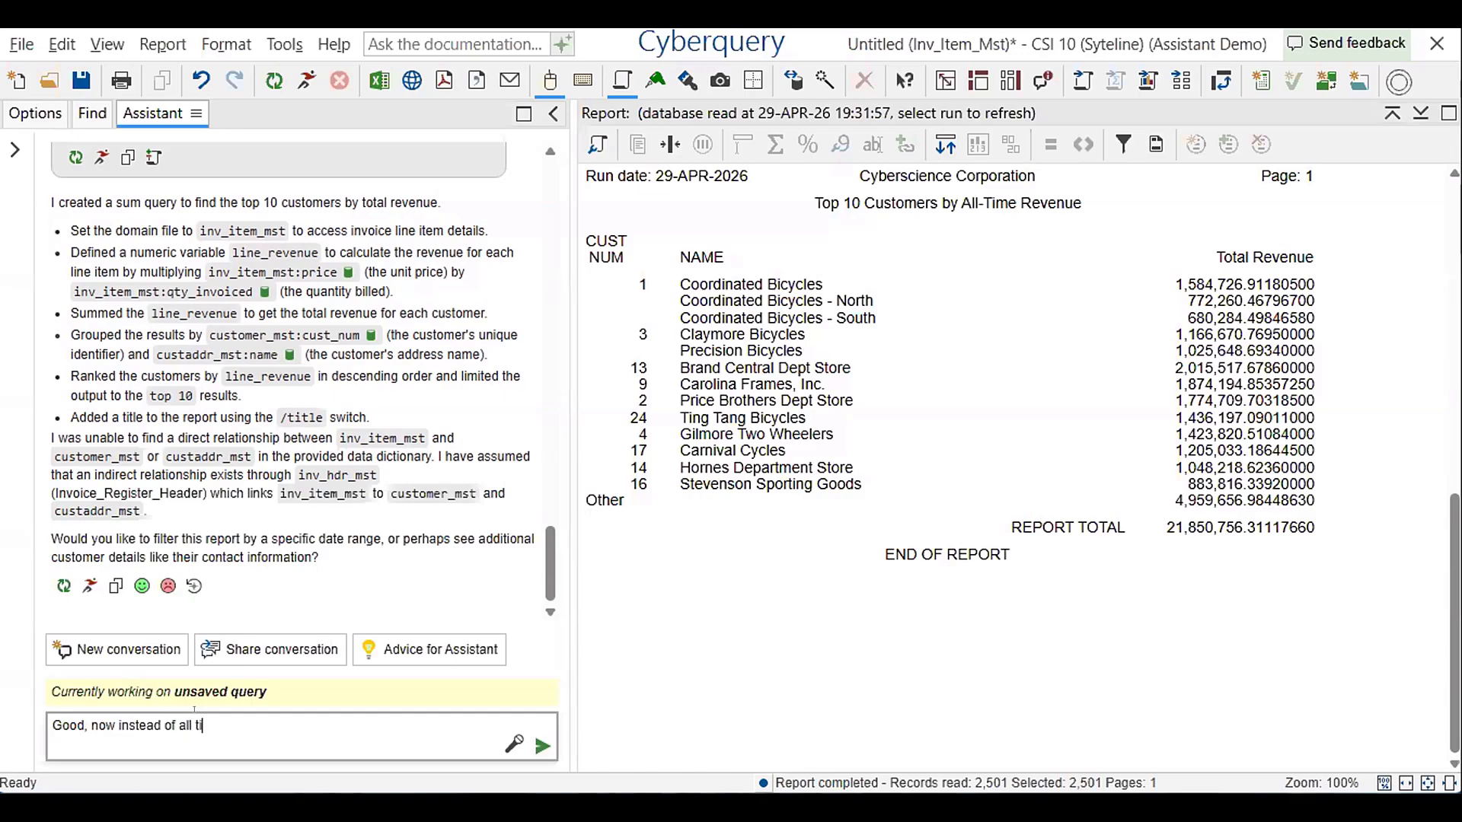
text(me customer, show me )
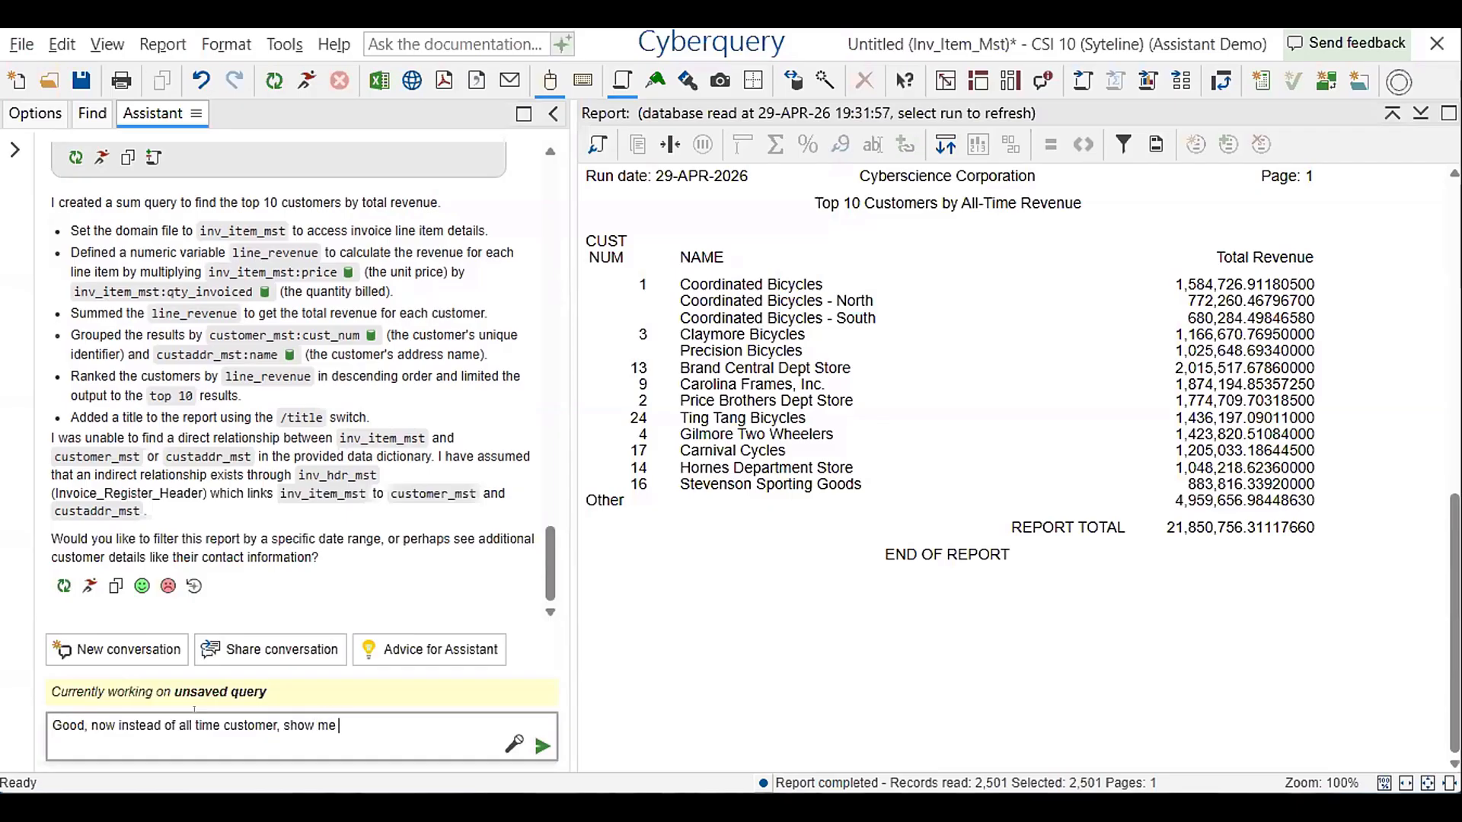
text(our top 10 customers for each )
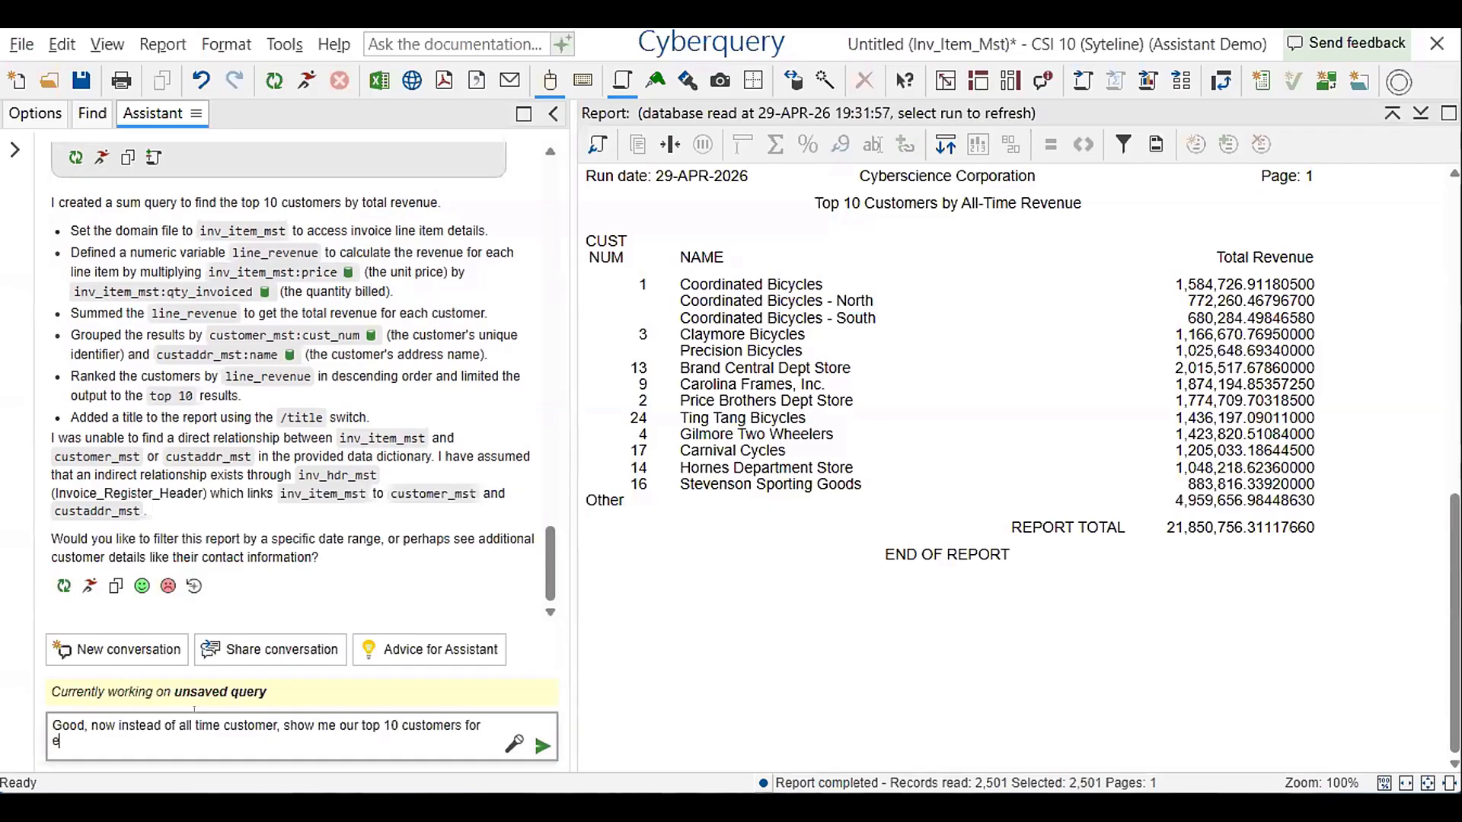
text(month, broken down )
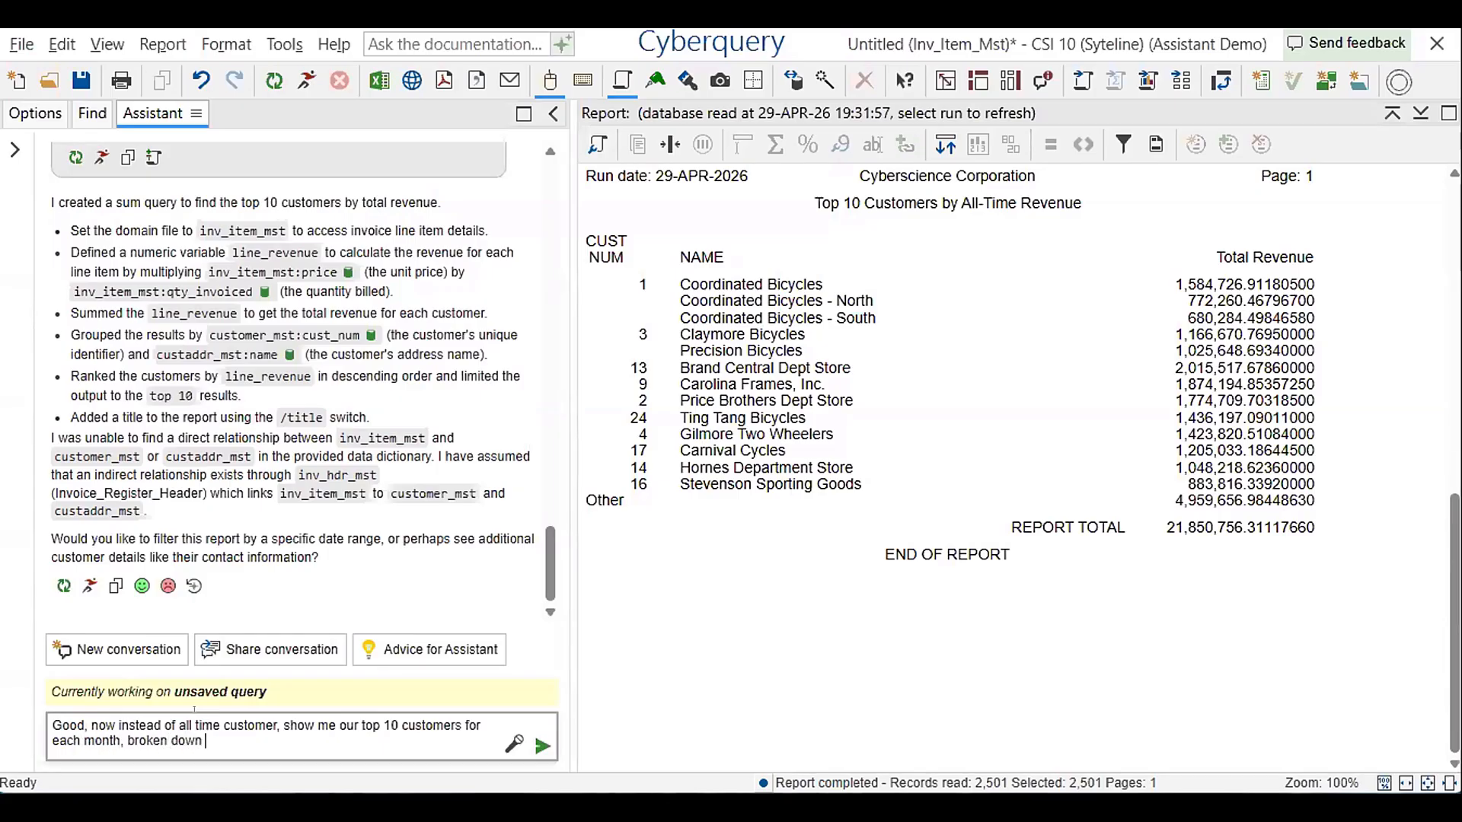
text(by year and then month)
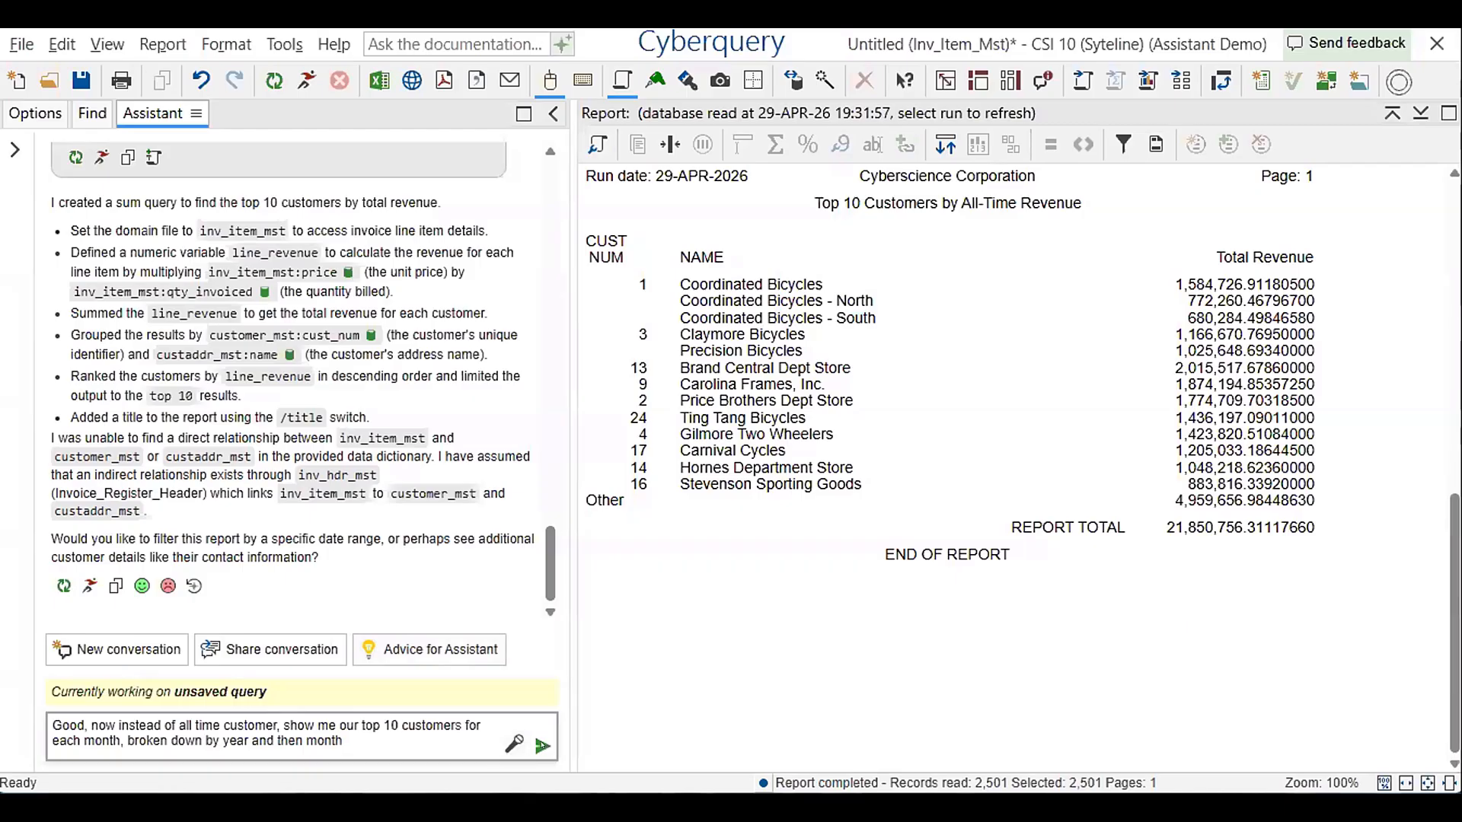
key(Return)
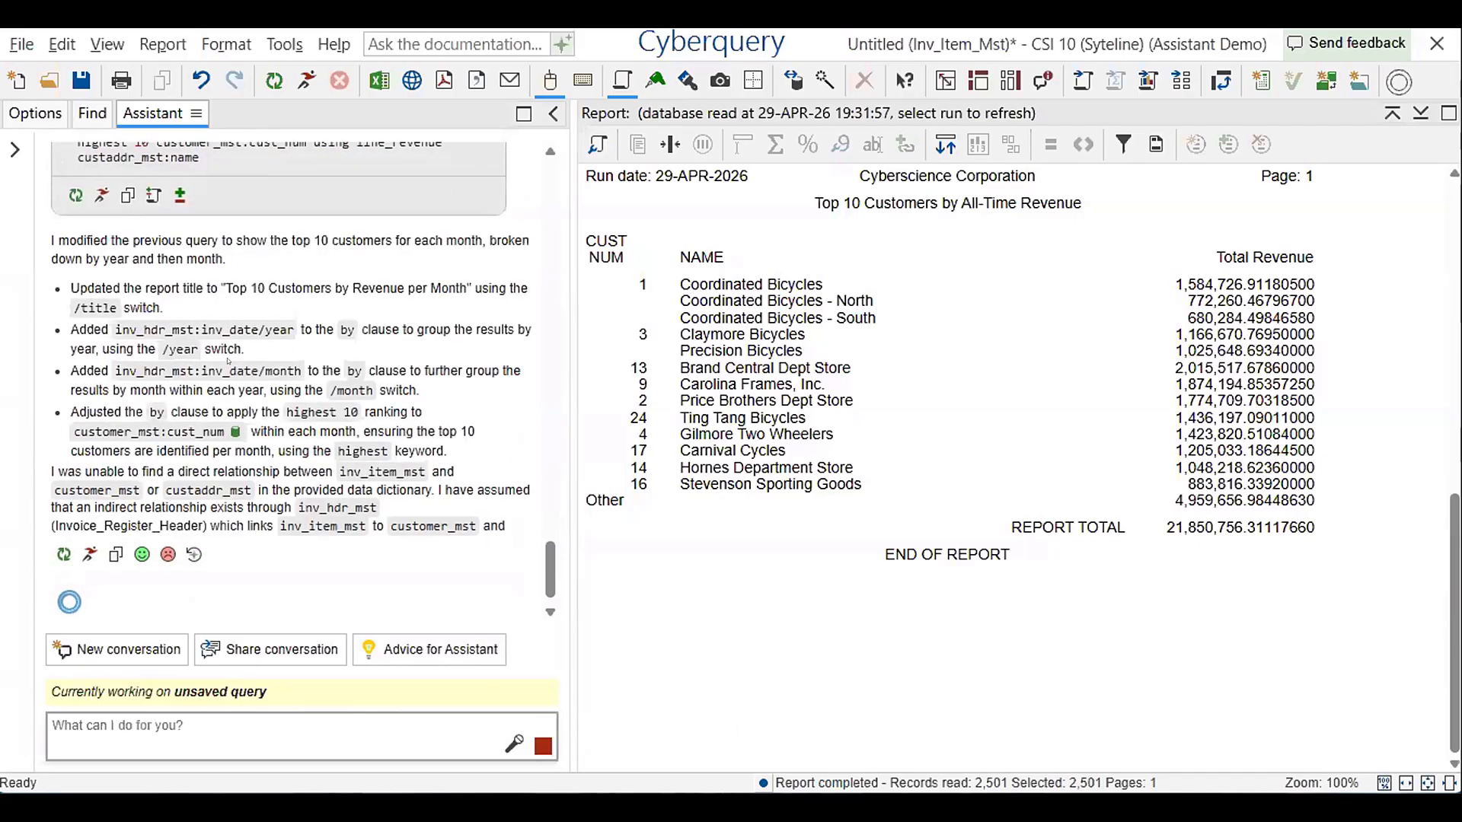
scroll(228, 362, up, 5)
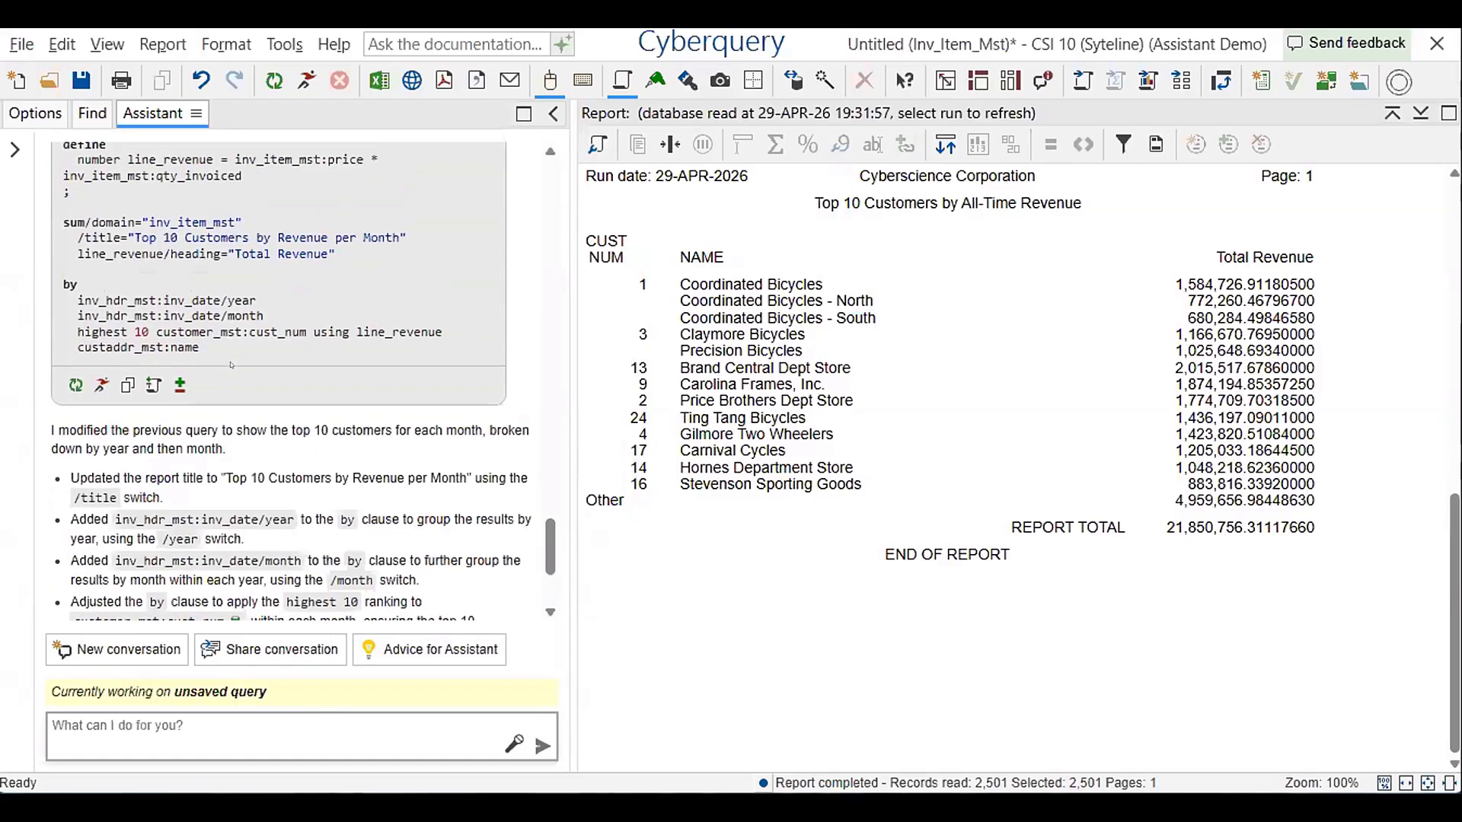
Run the query for the top 10 customers by revenue per month and compare it with the previous Assistant query
scroll(232, 363, up, 3)
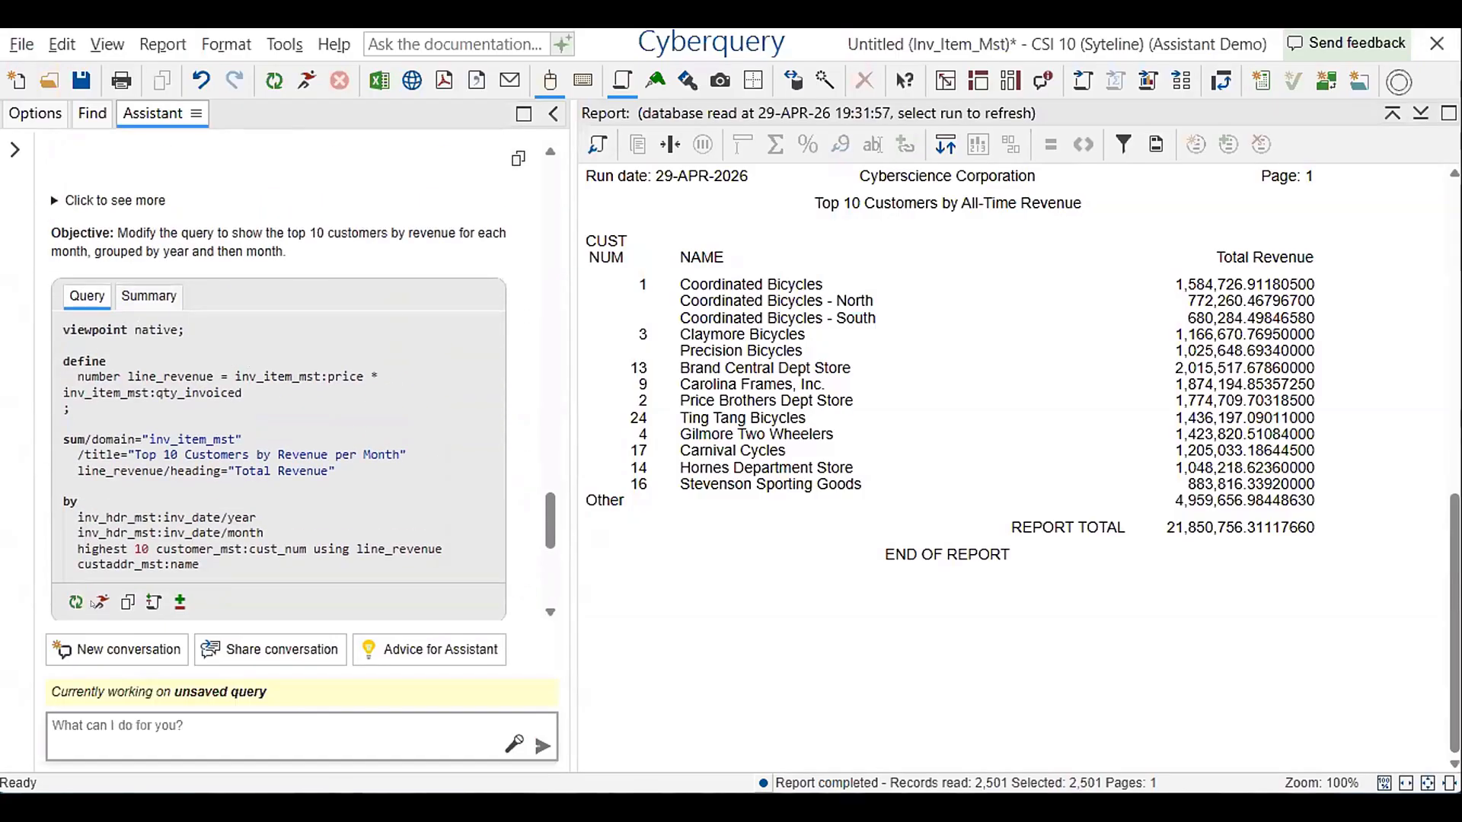
click(102, 602)
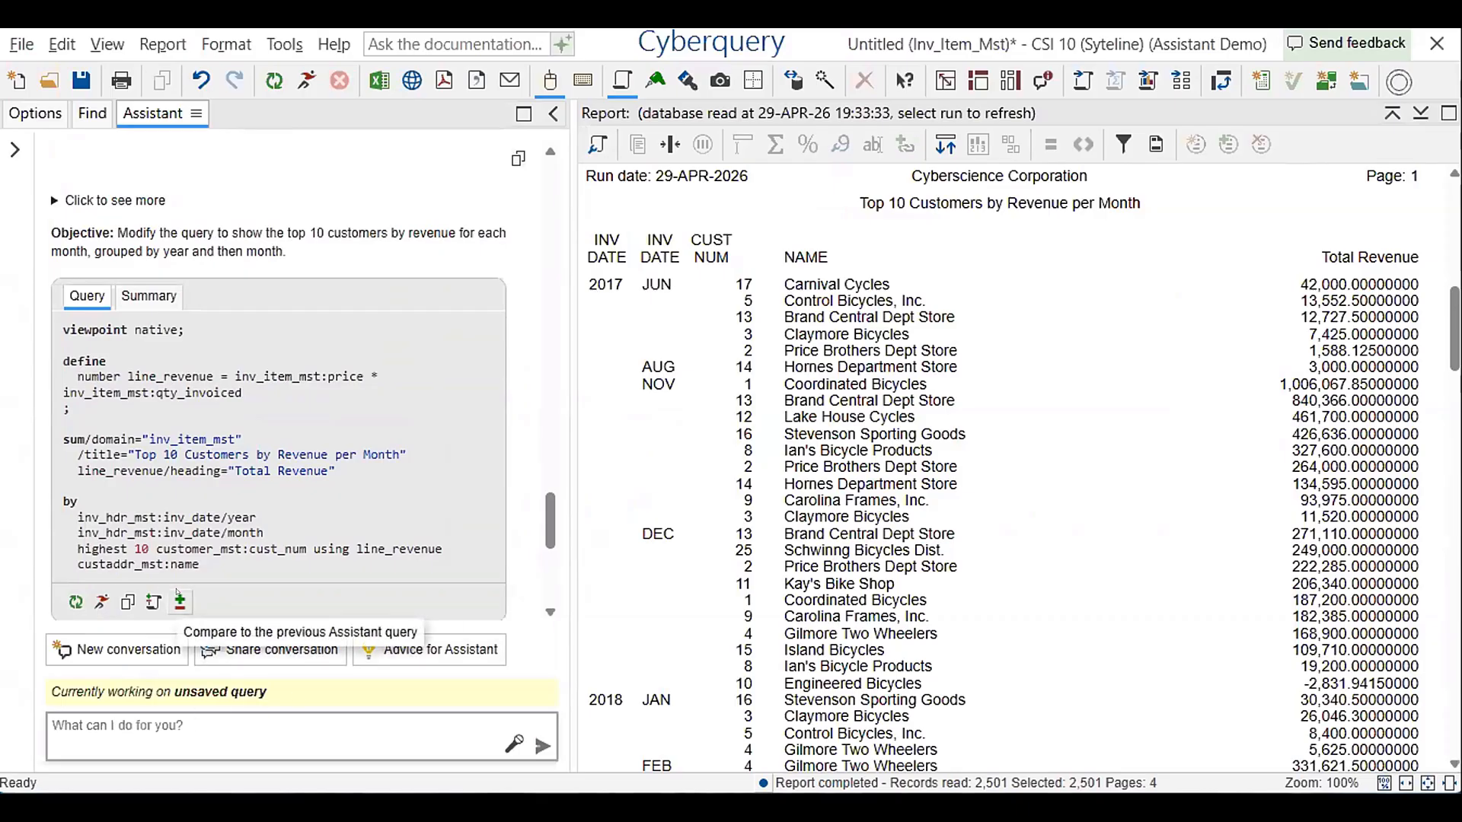
click(179, 602)
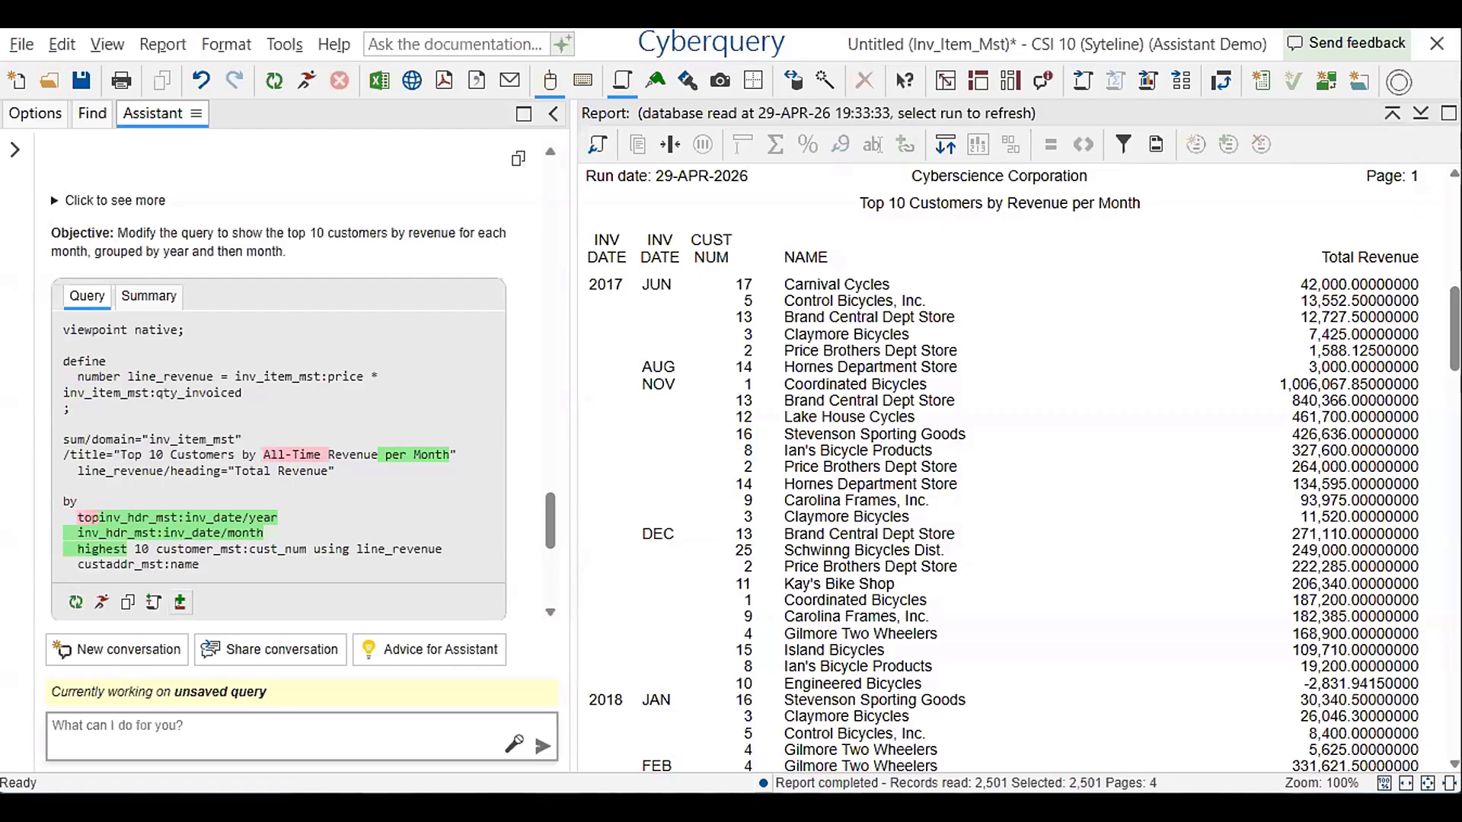
click(180, 600)
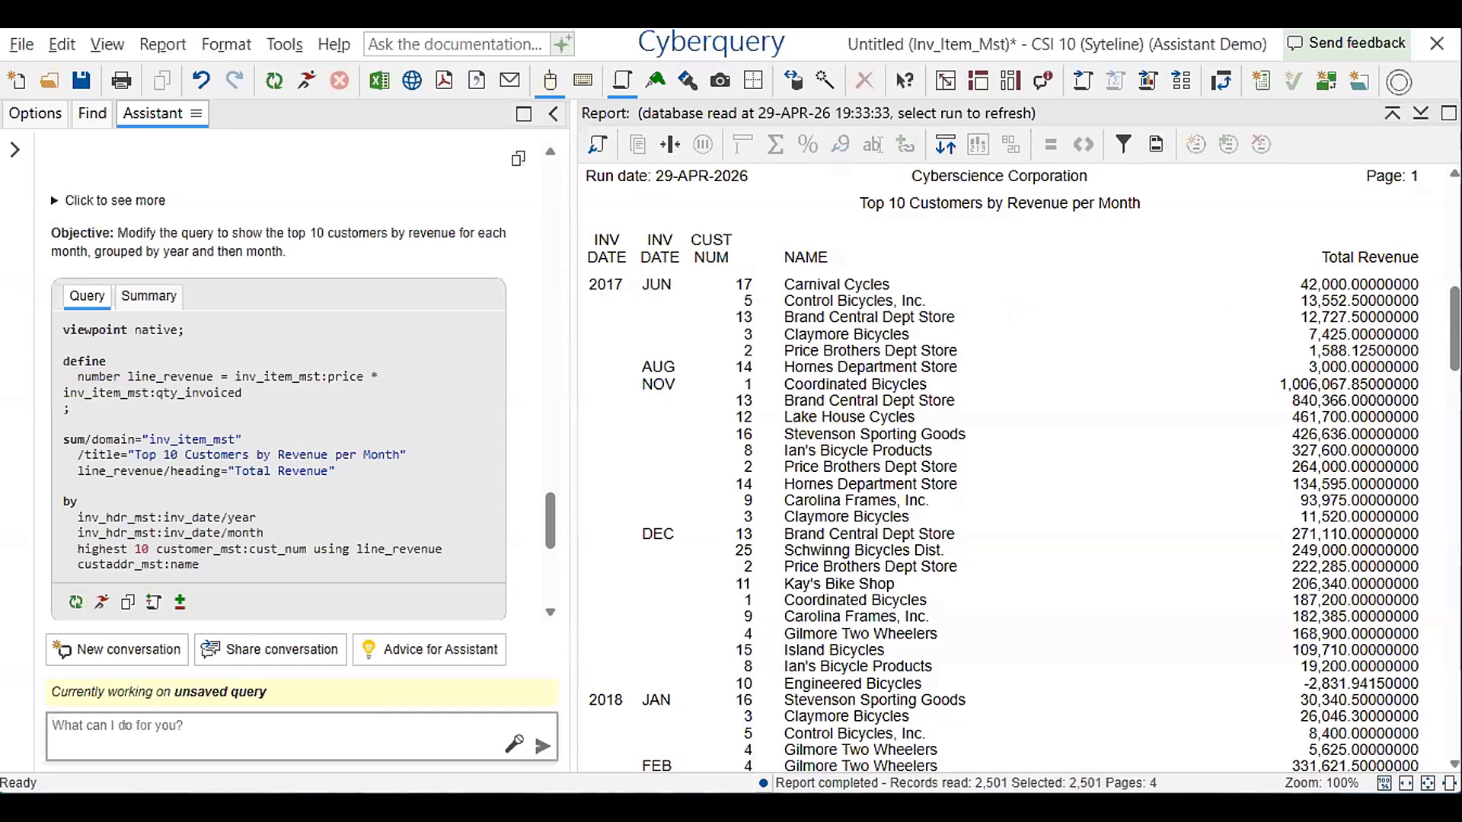
Ask the Assistant to update all of the column heads and add month subtotals
text(Update all of the column)
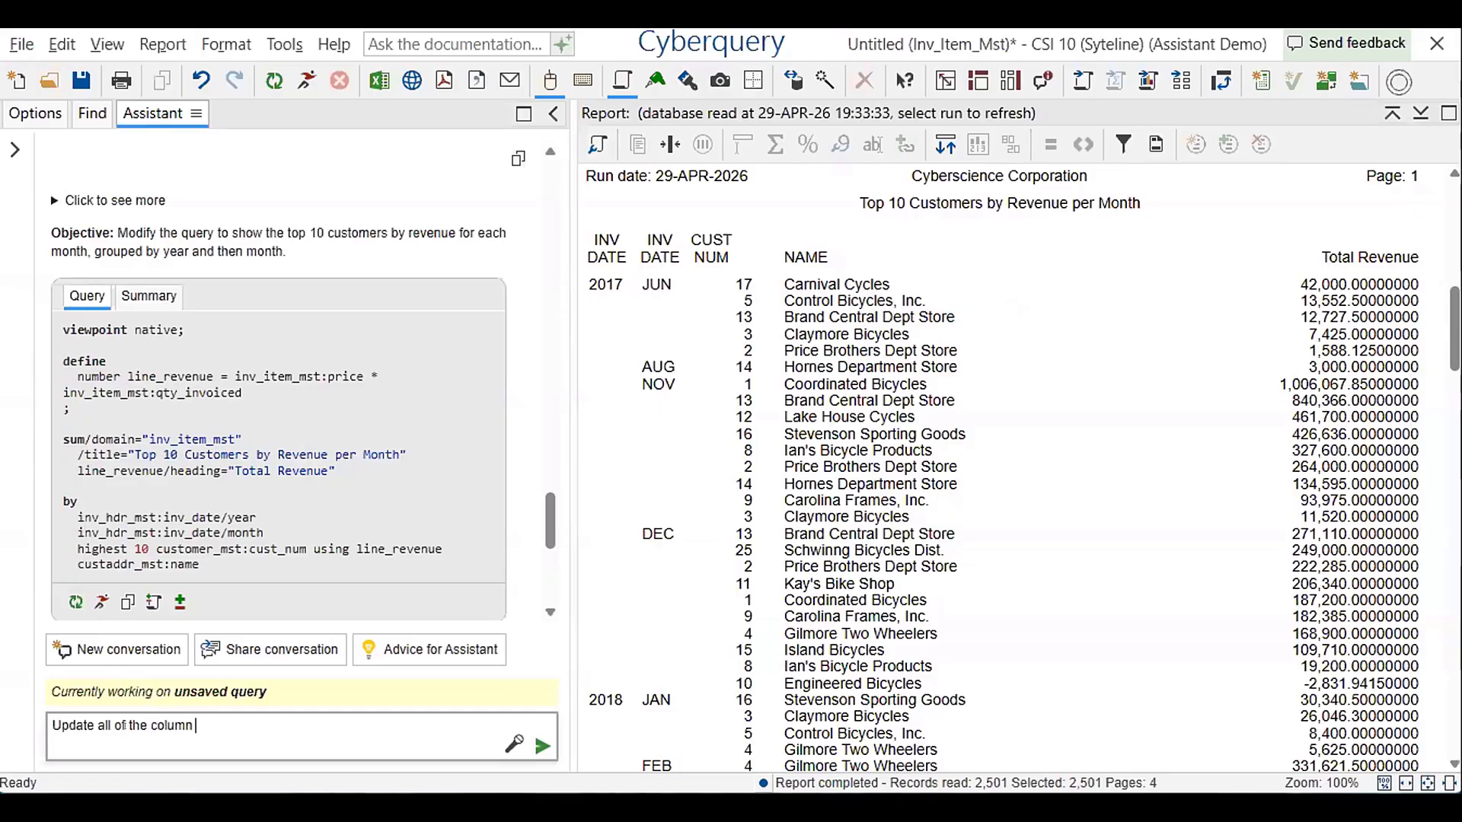
text( heads, and add mo)
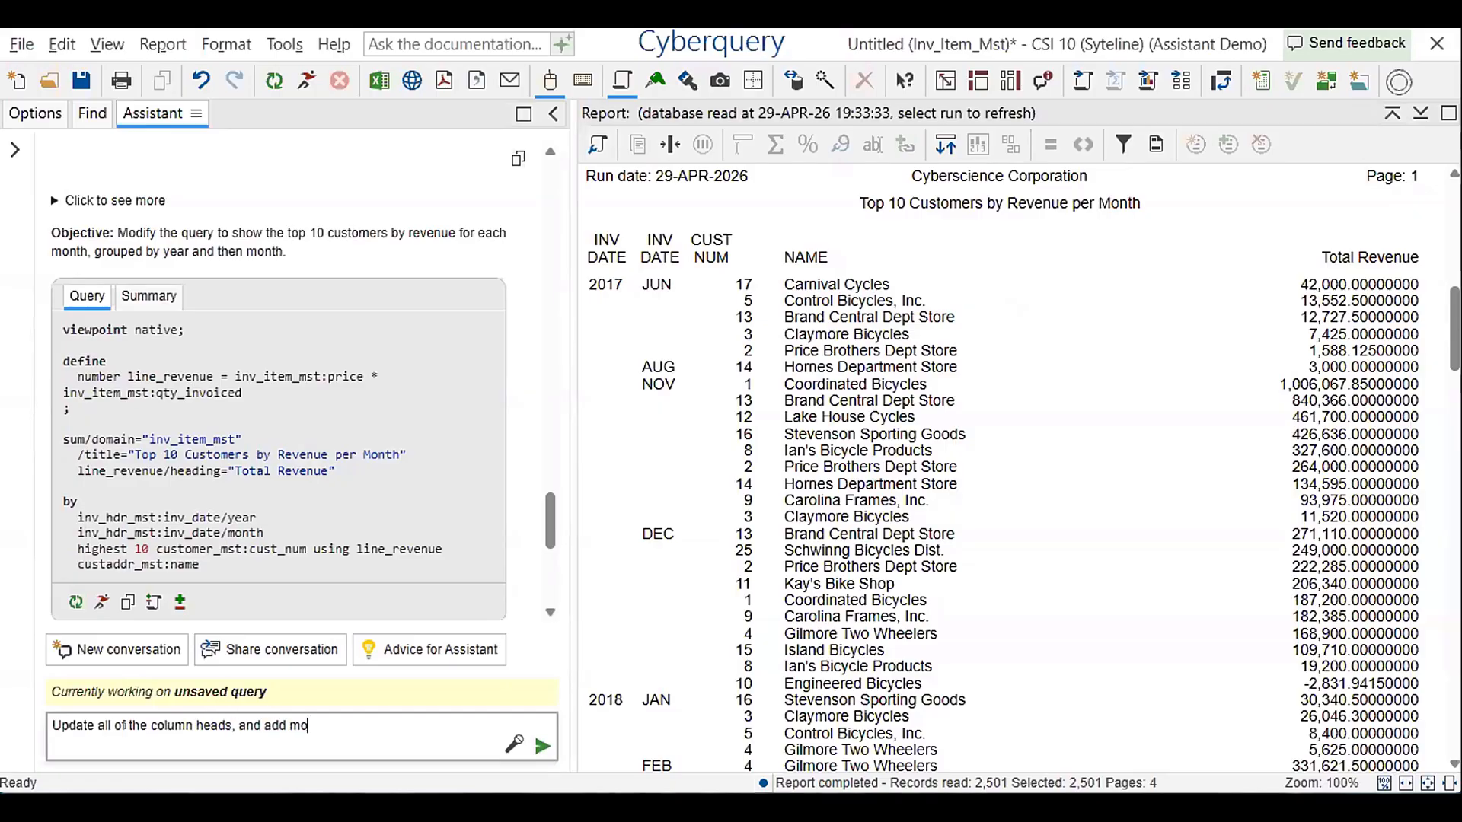
text(nth subtotals)
key(Return)
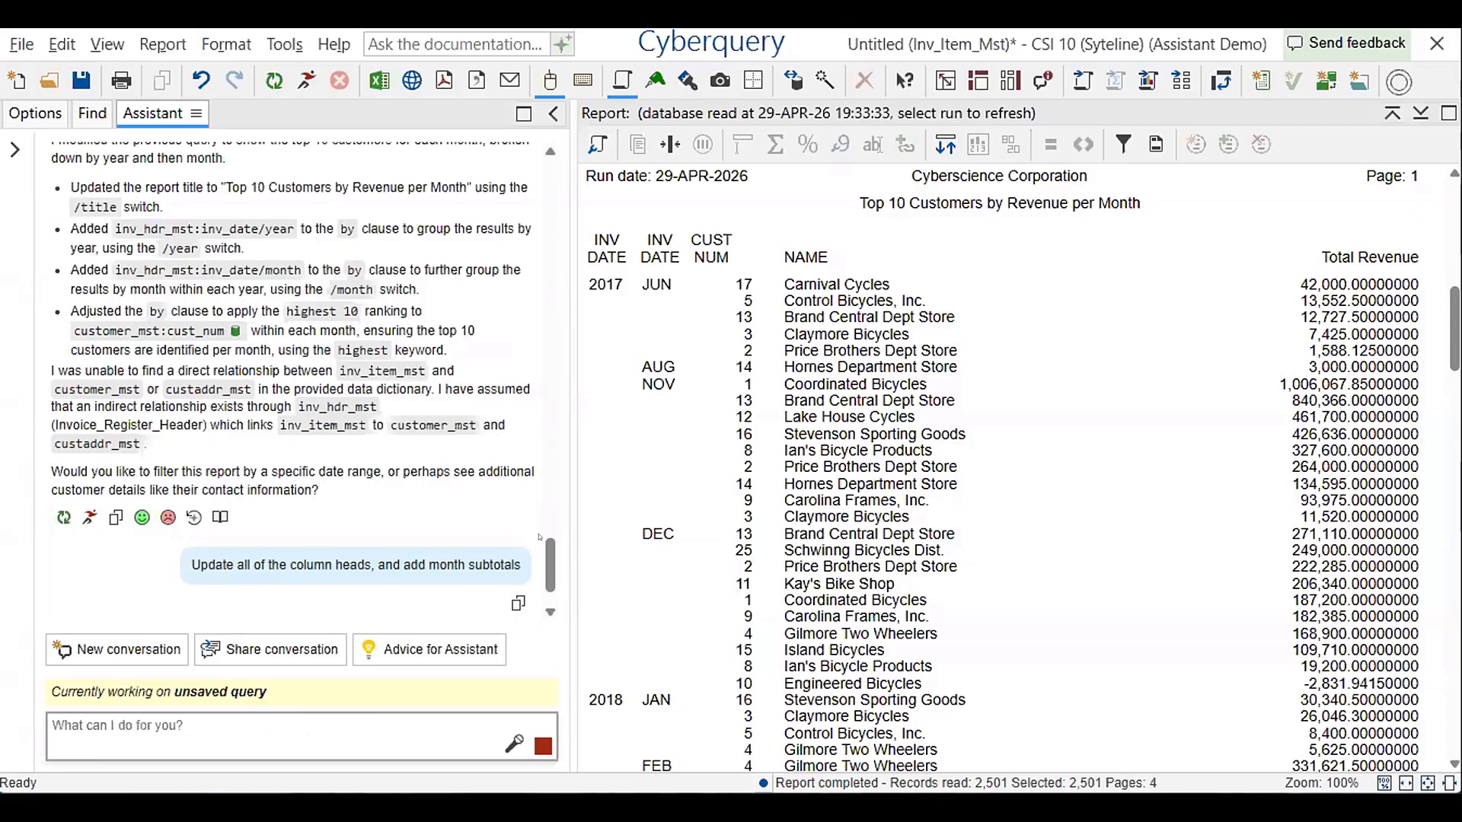
drag(550, 559, 550, 569)
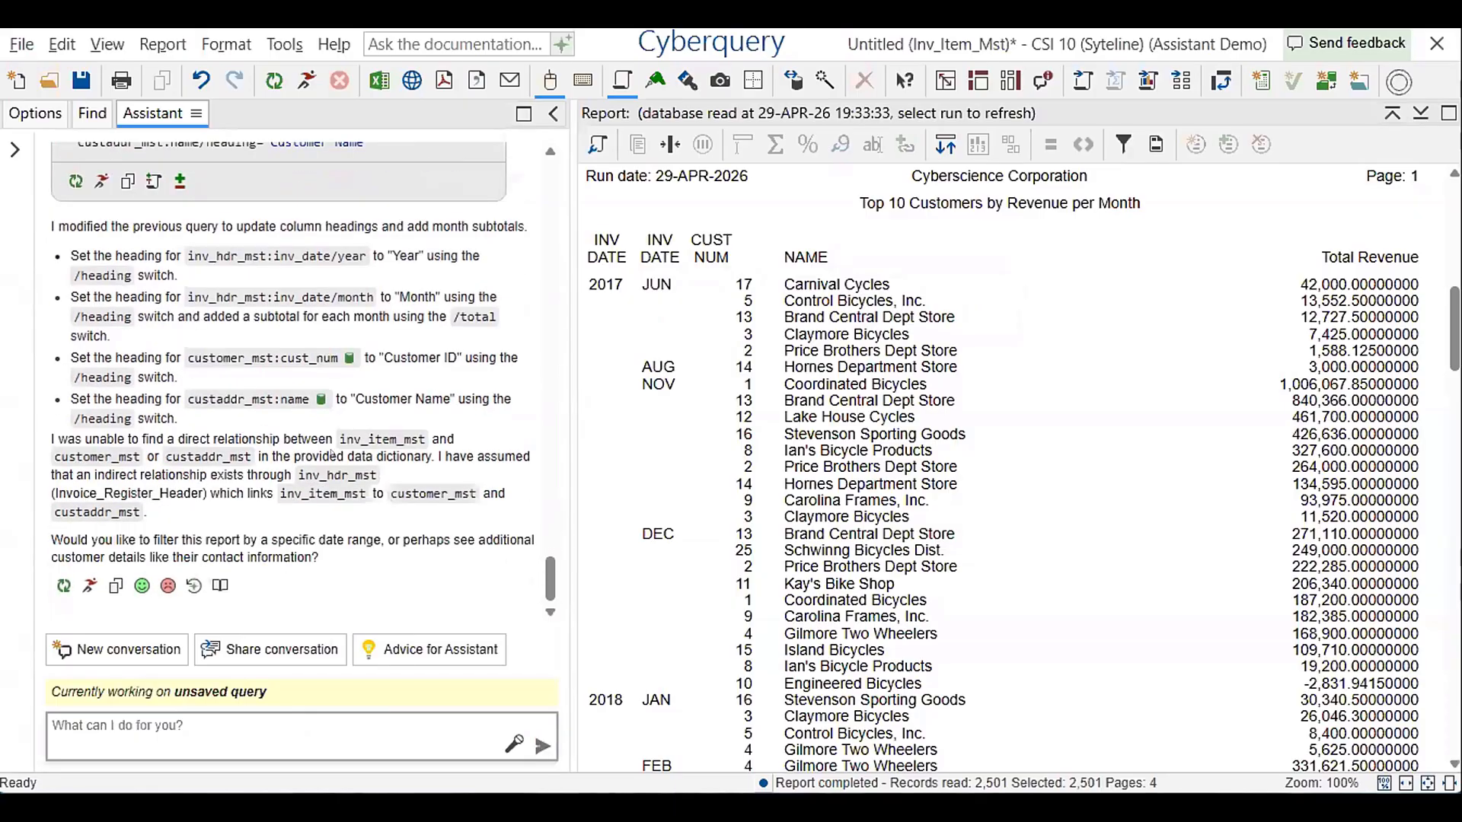
Review the revised query's summary and its differences from the previous Assistant query, and run it
scroll(332, 468, up, 5)
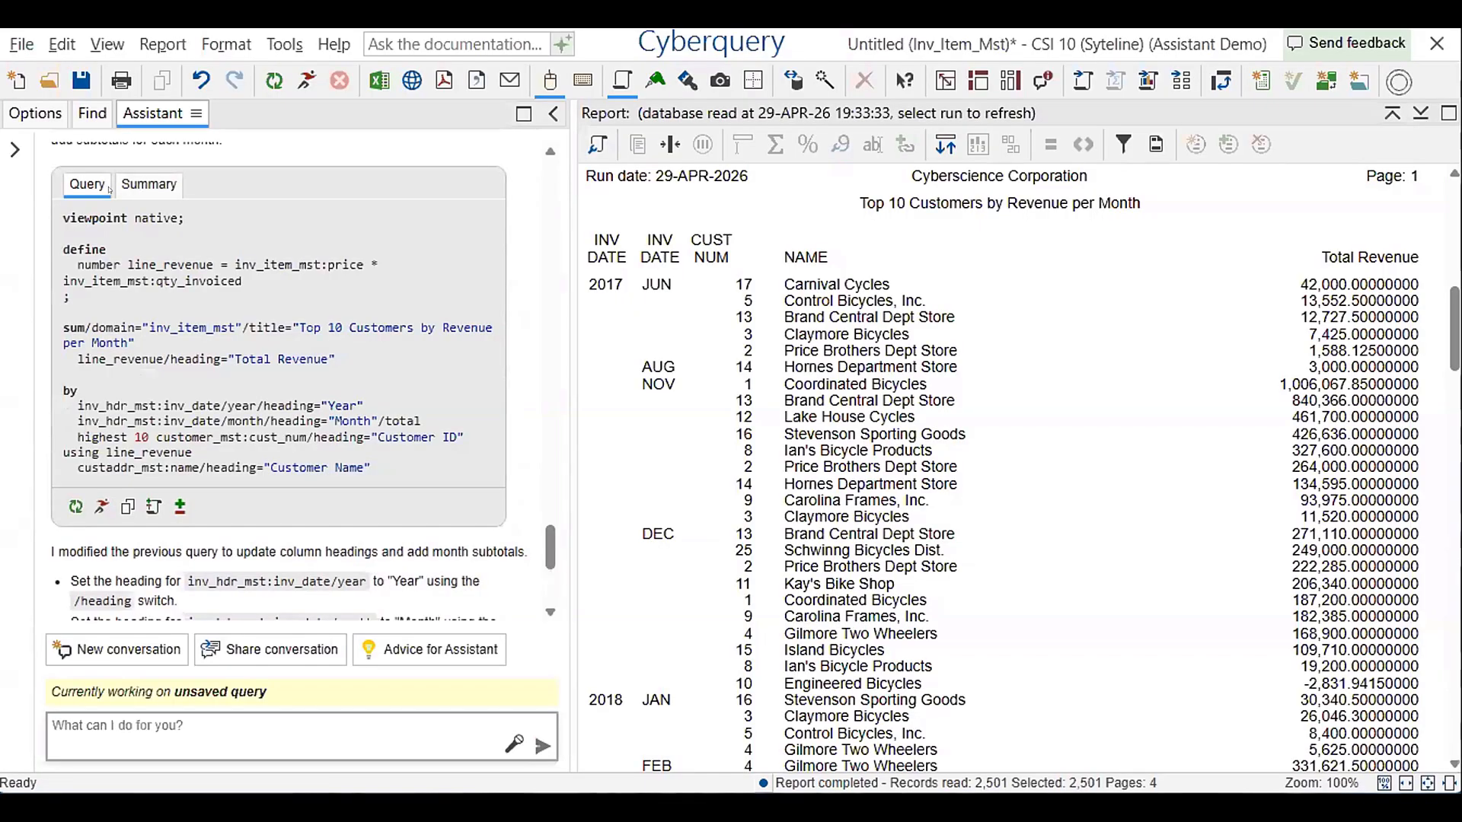
click(141, 186)
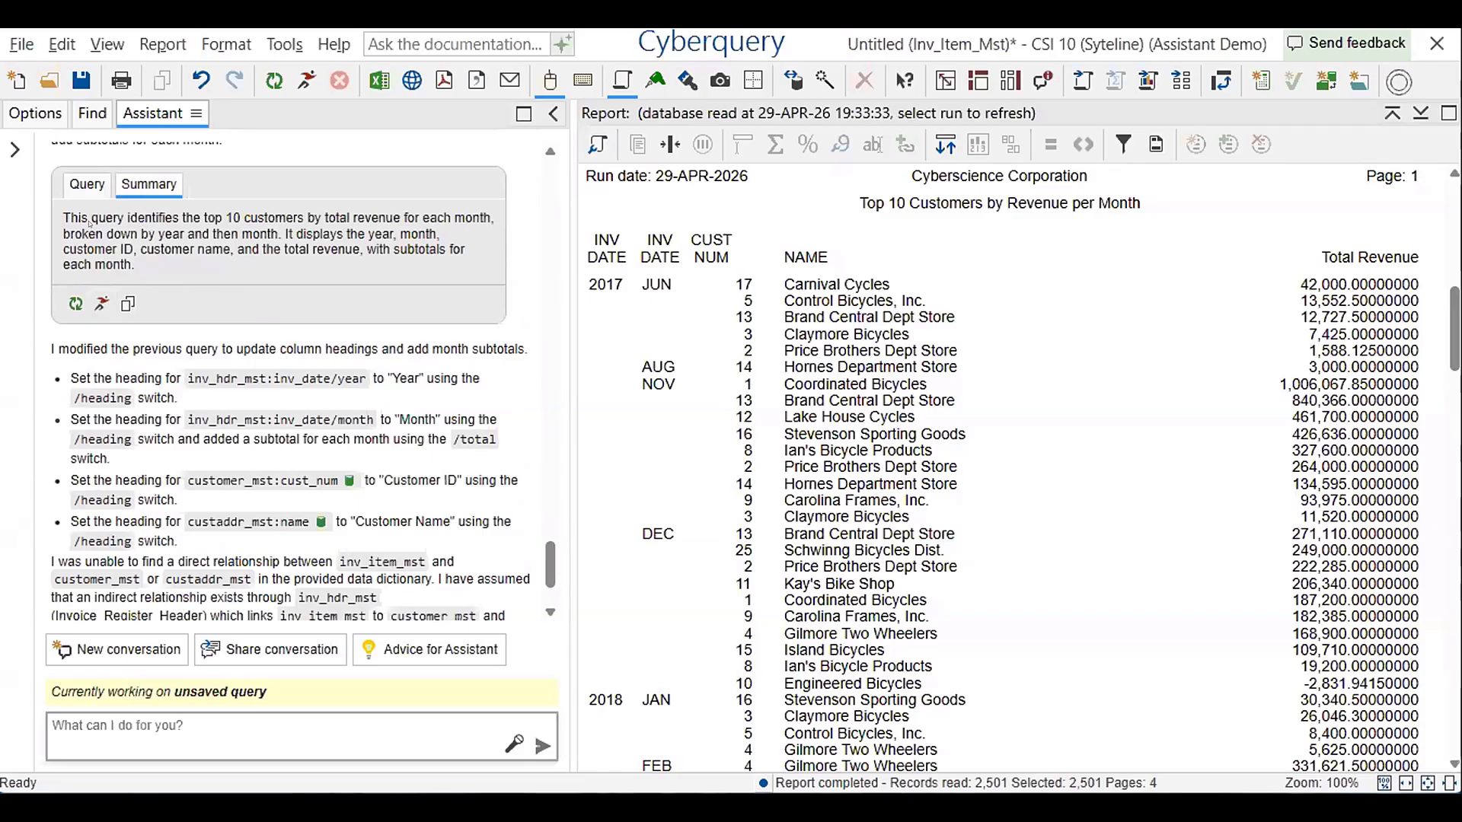
click(90, 187)
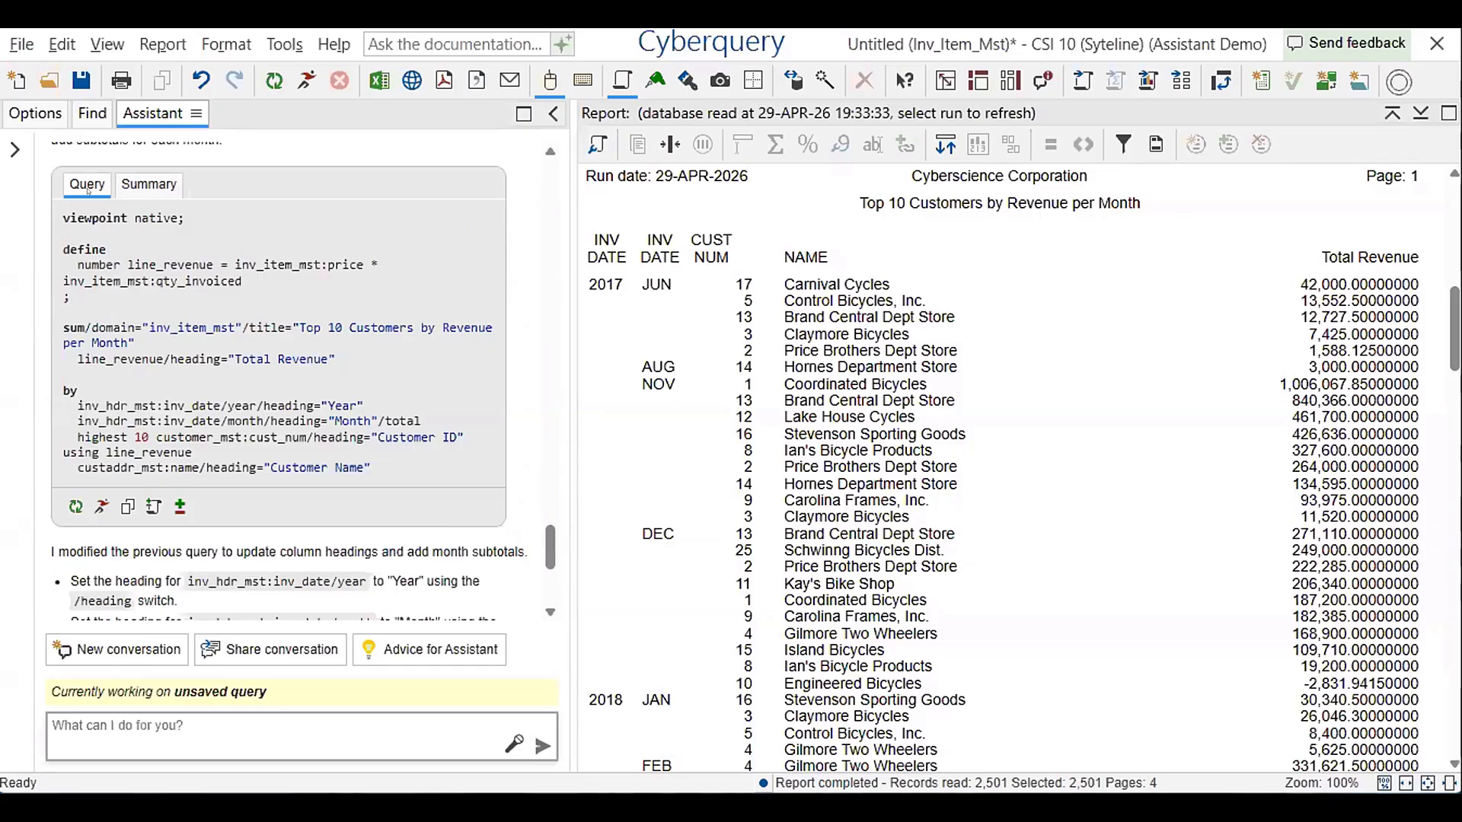
click(179, 506)
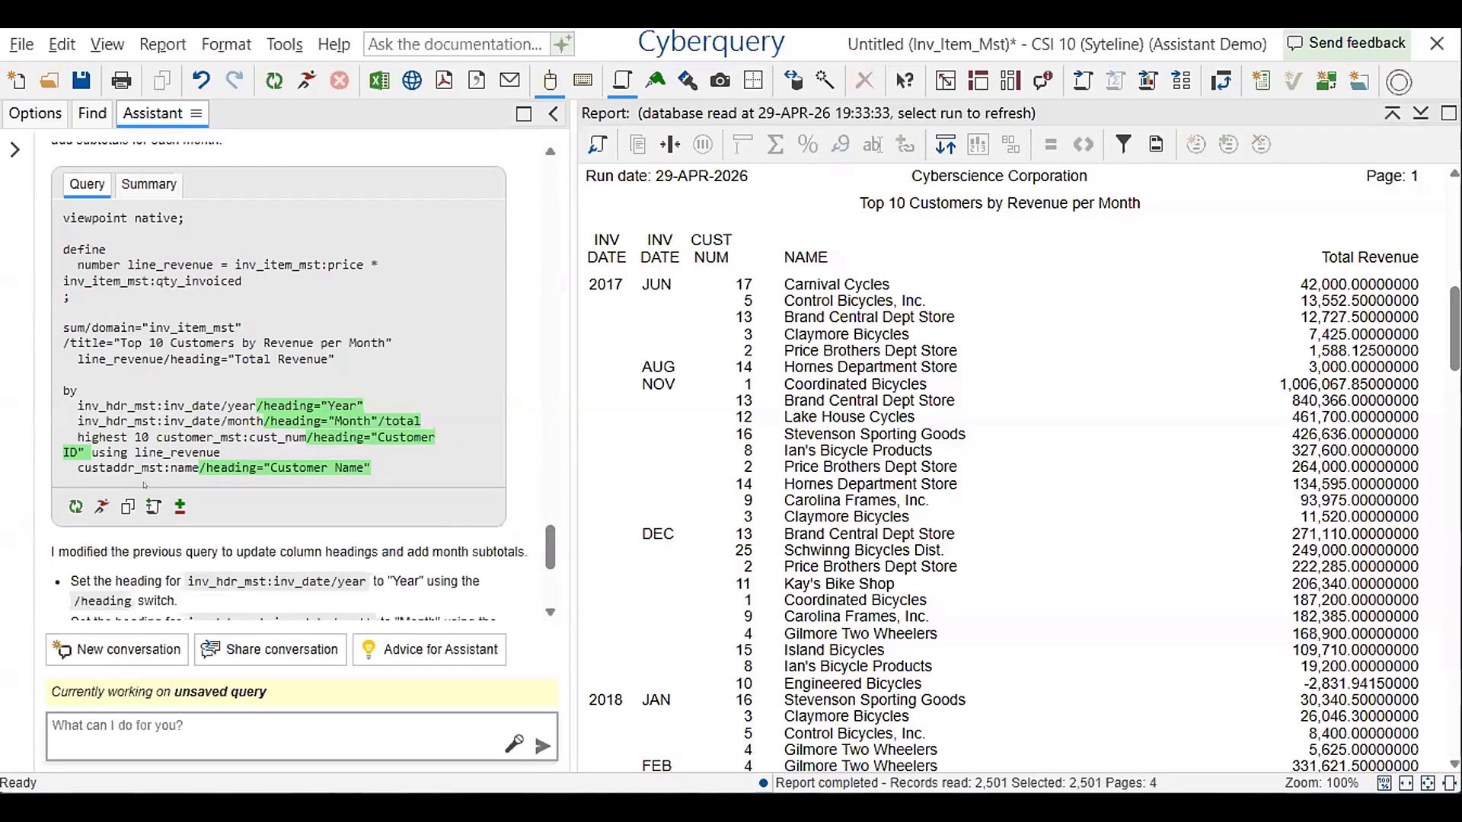
click(101, 506)
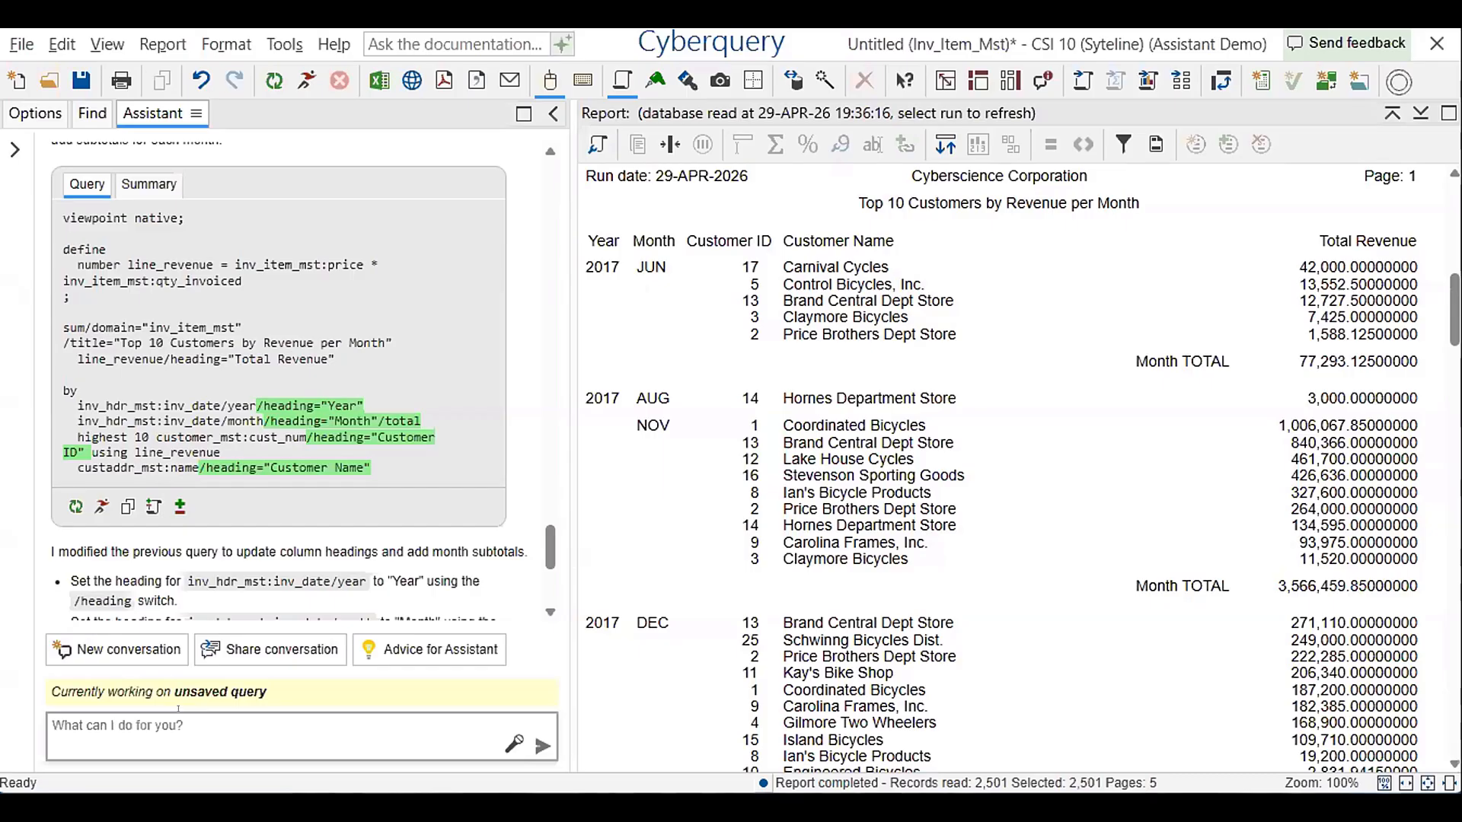
Ask the Assistant to make this an html report that can be collapsed on month
text(make this an html report and l)
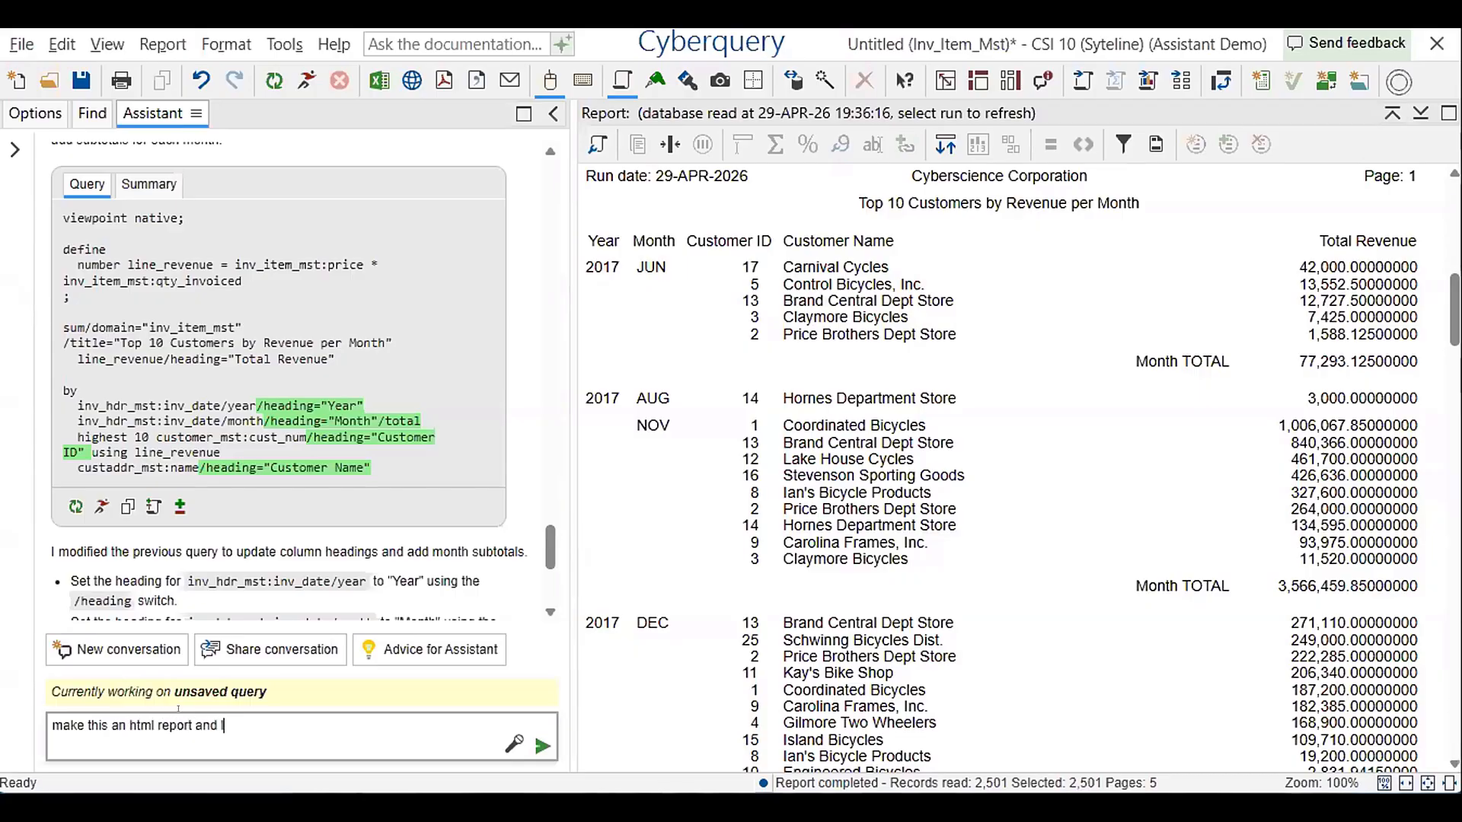
text(et me collap)
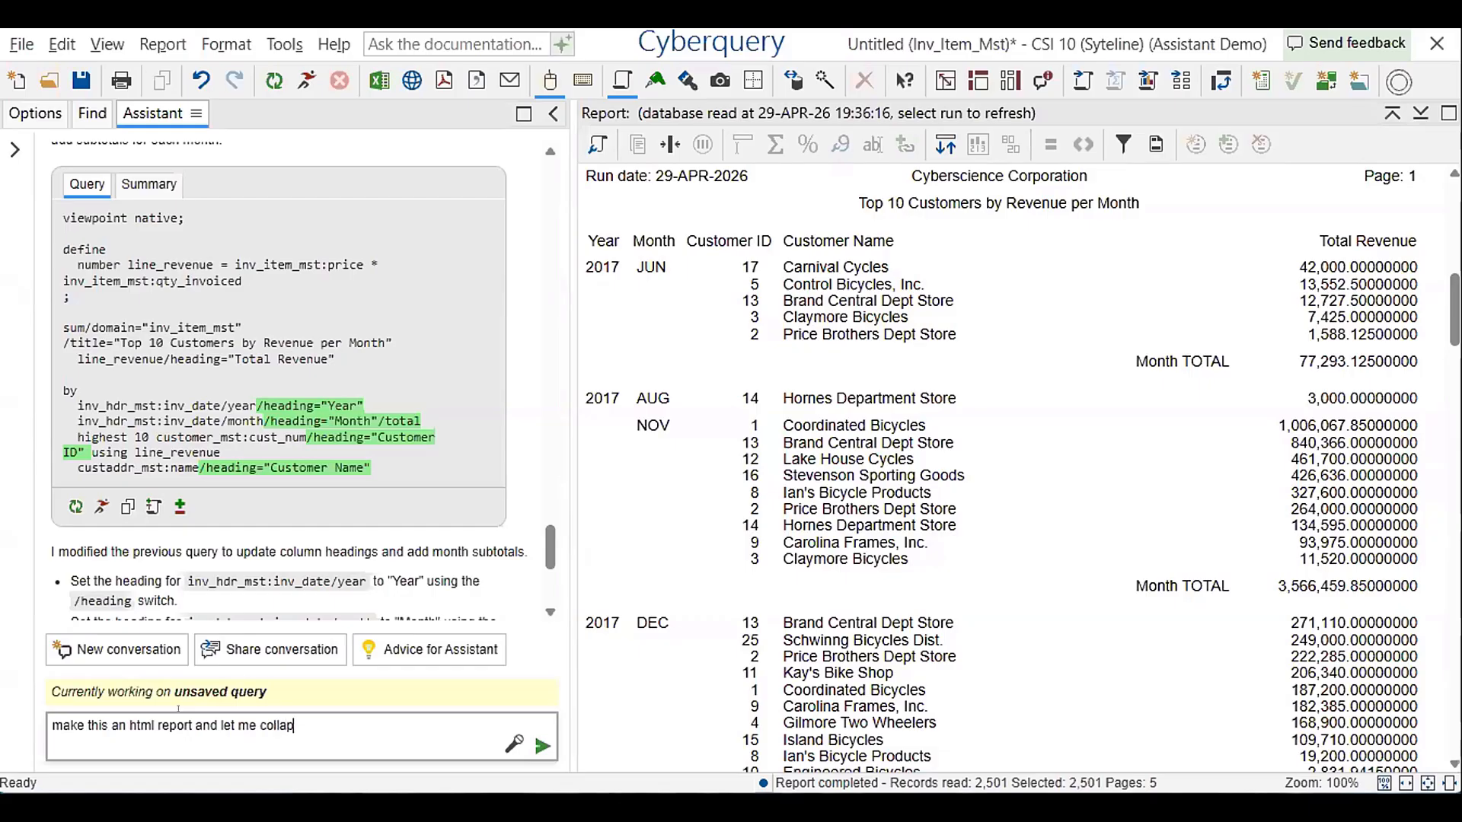
text(se on month)
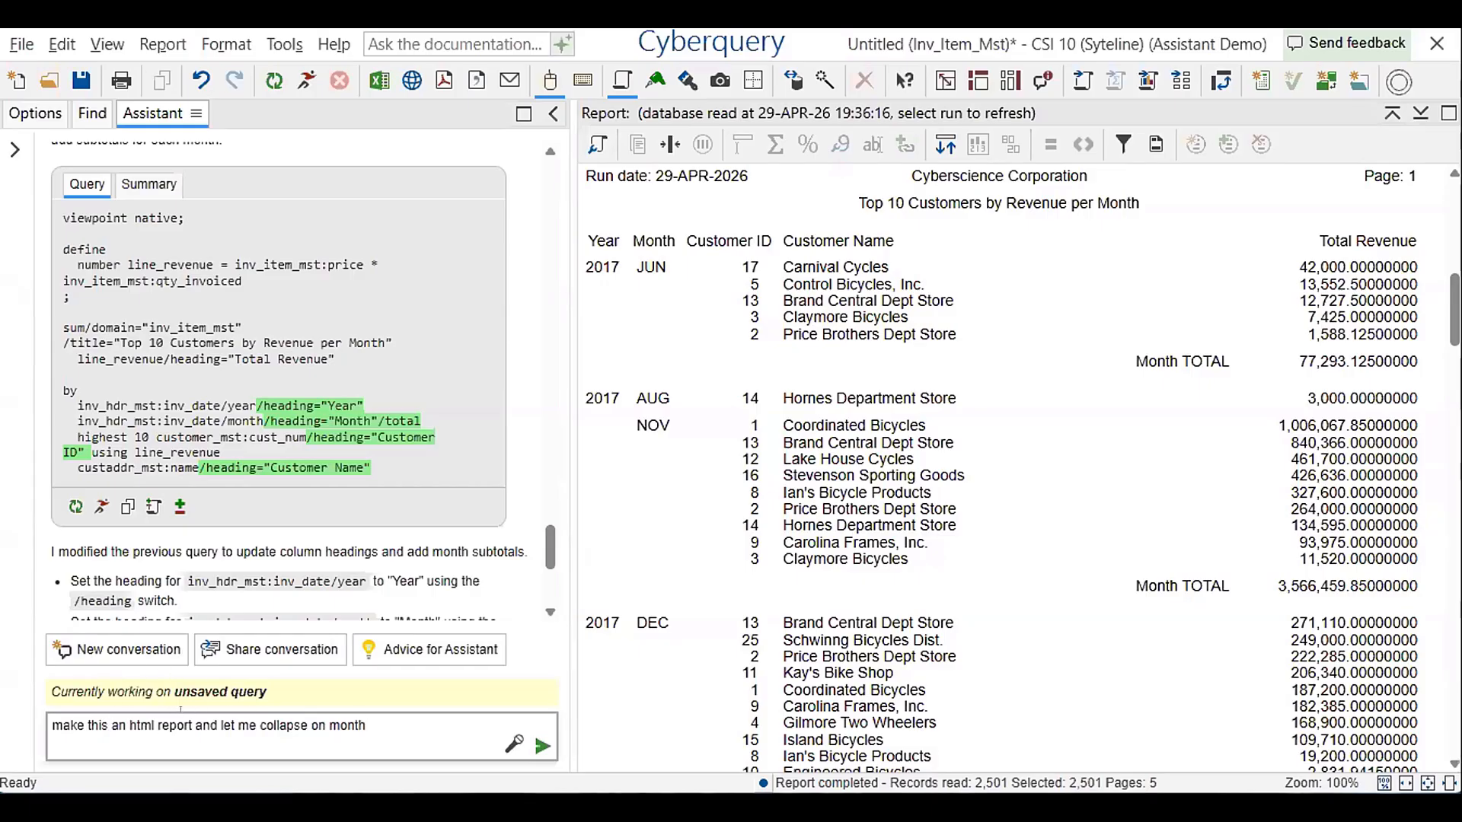
click(542, 746)
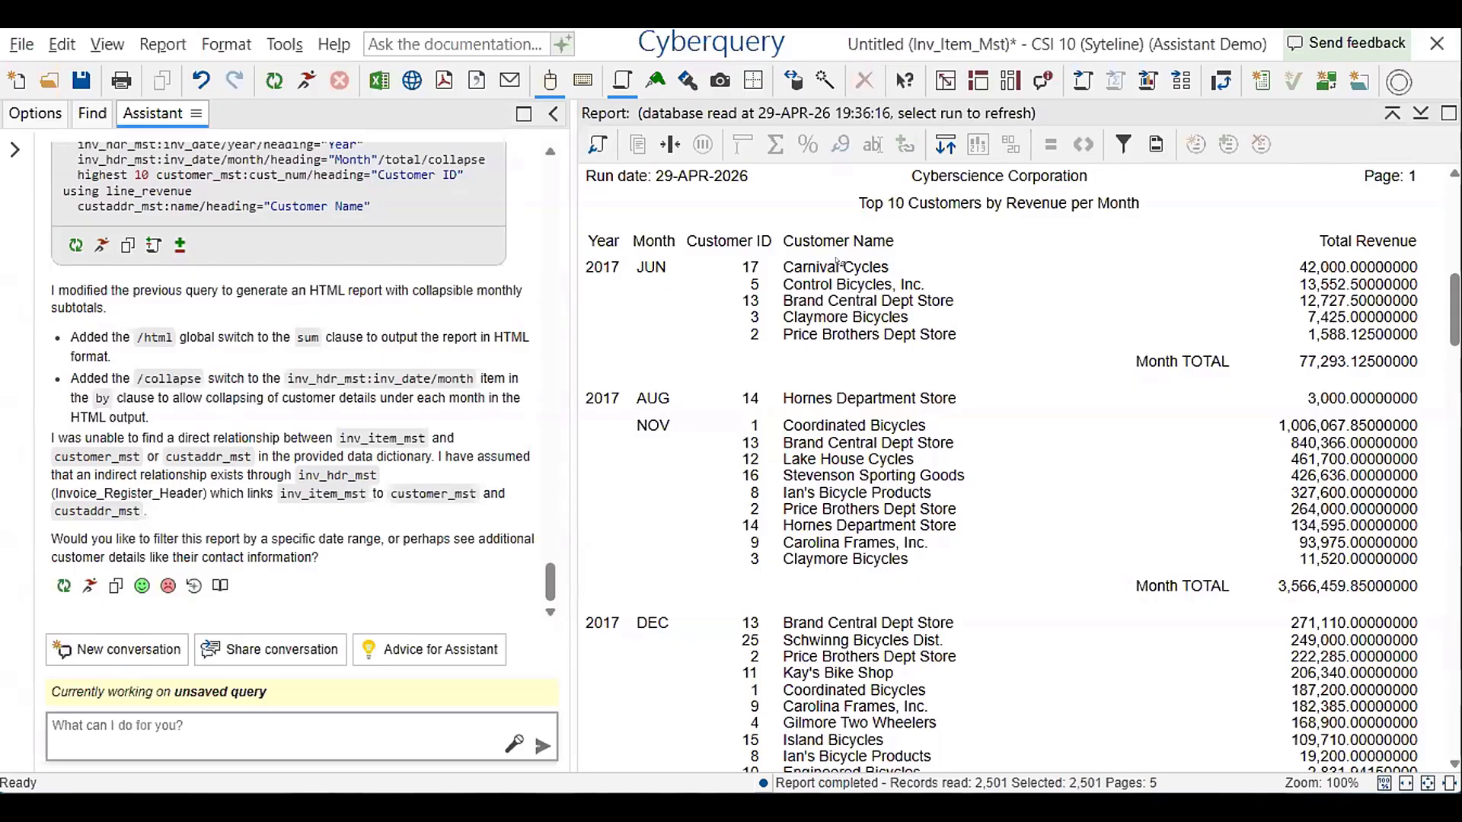
Run the HTML version of the query and try expanding and collapsing the 2017 months AUG, NOV and JUN
scroll(213, 311, up, 4)
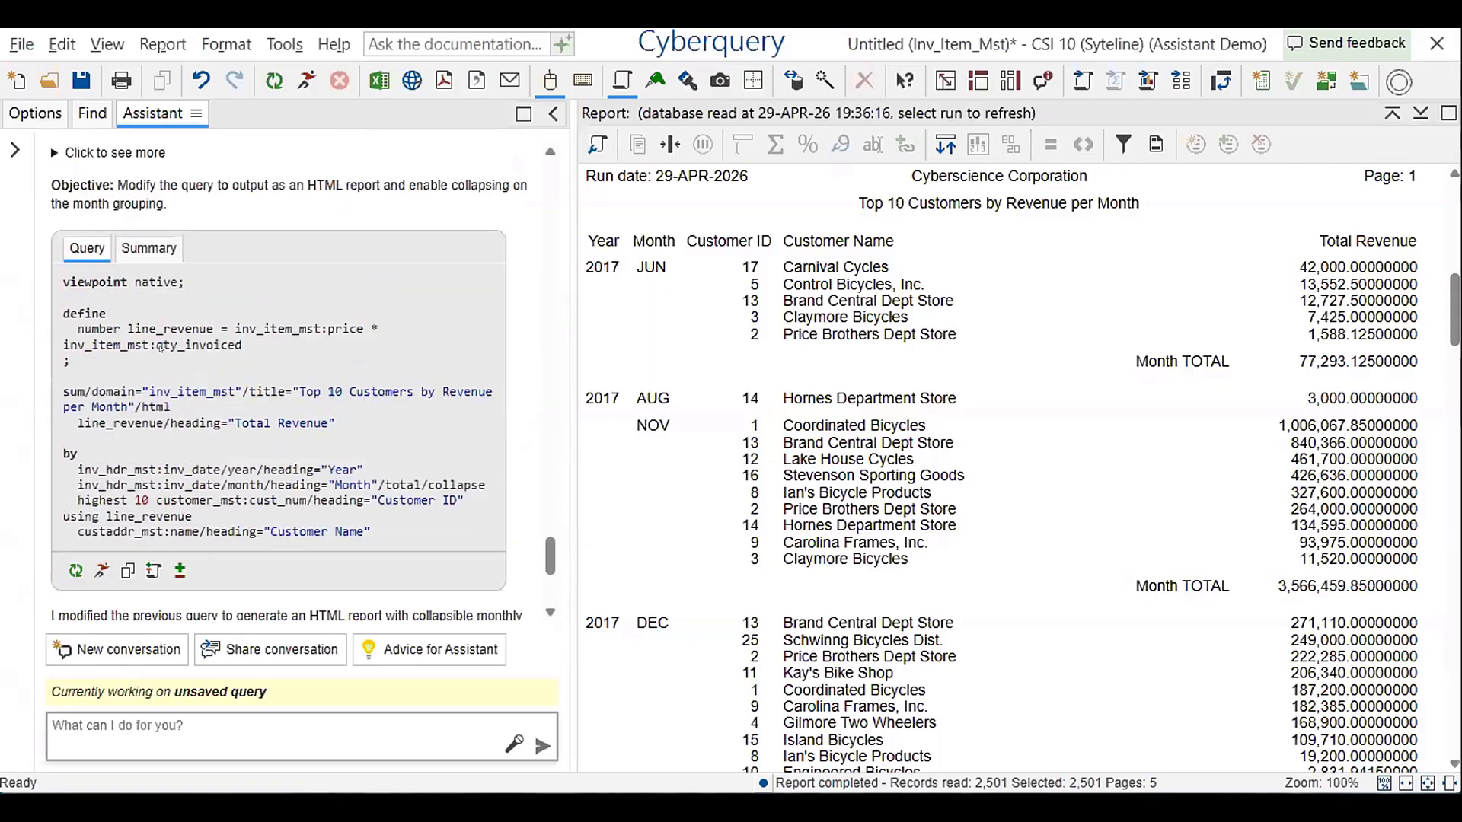
click(97, 571)
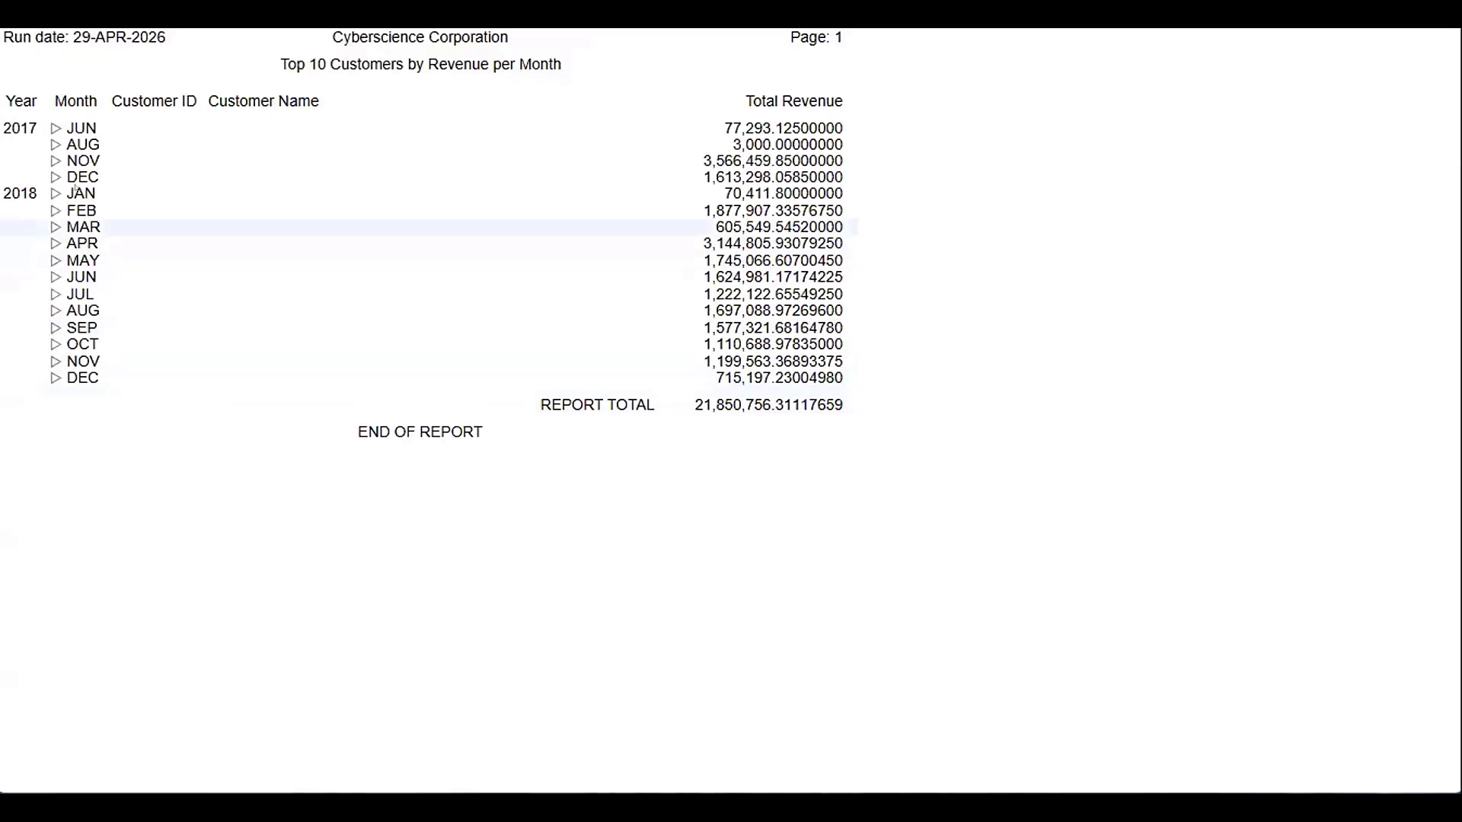
click(55, 144)
click(55, 160)
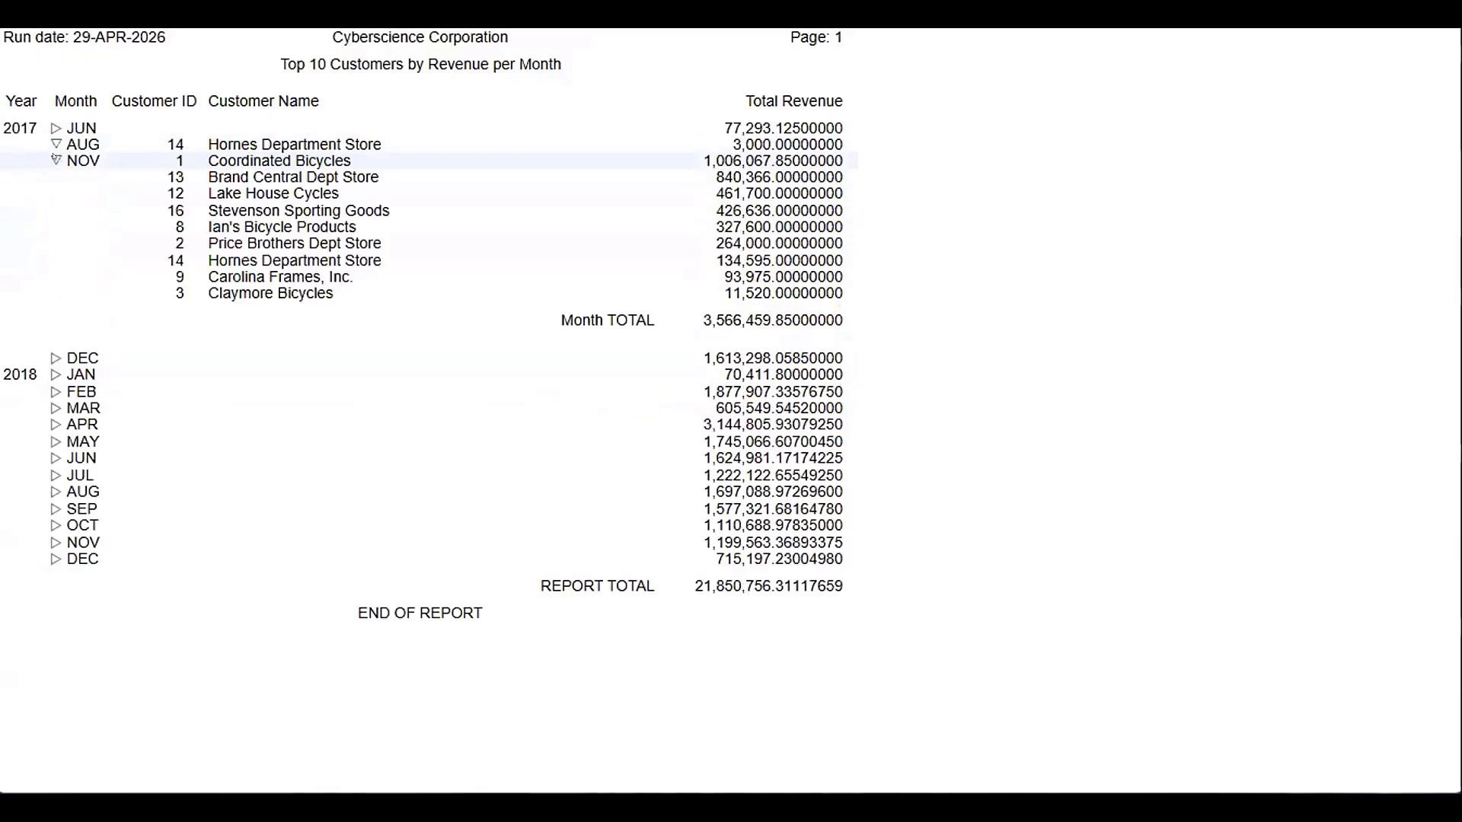
click(56, 160)
click(56, 127)
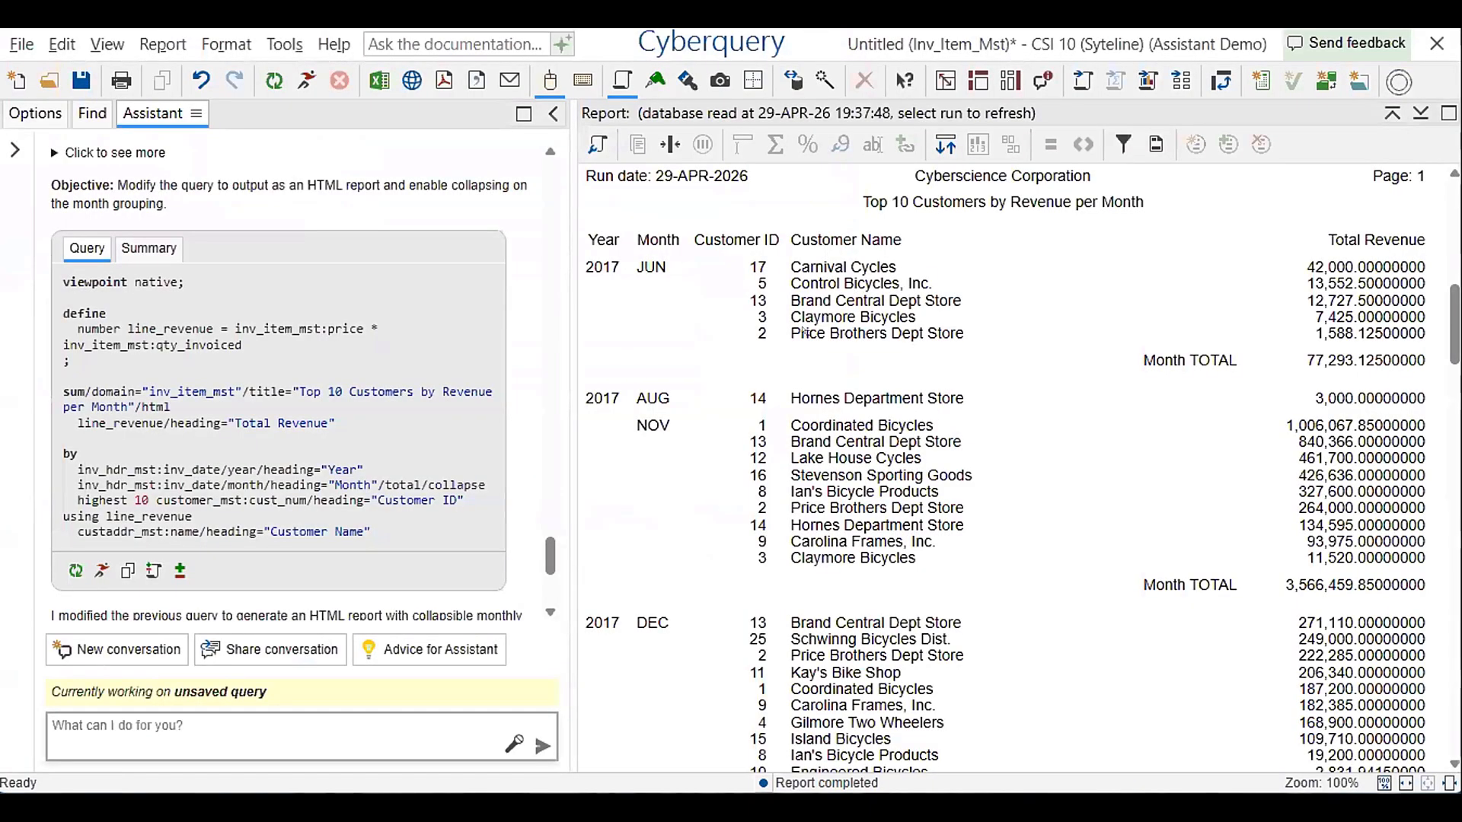
click(1216, 356)
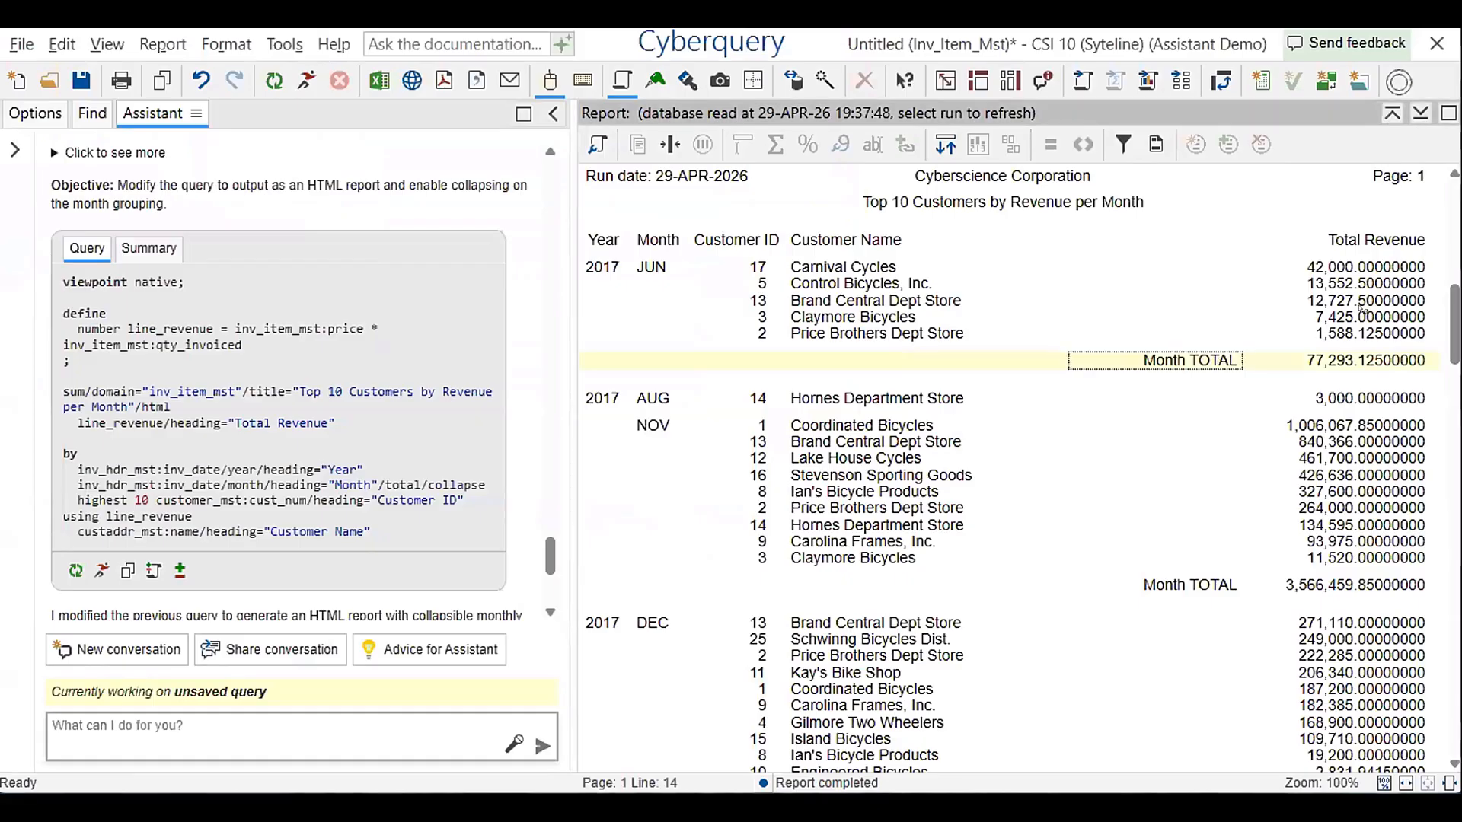
Ask the Assistant for a way to pick the wanted years when running the report
click(263, 725)
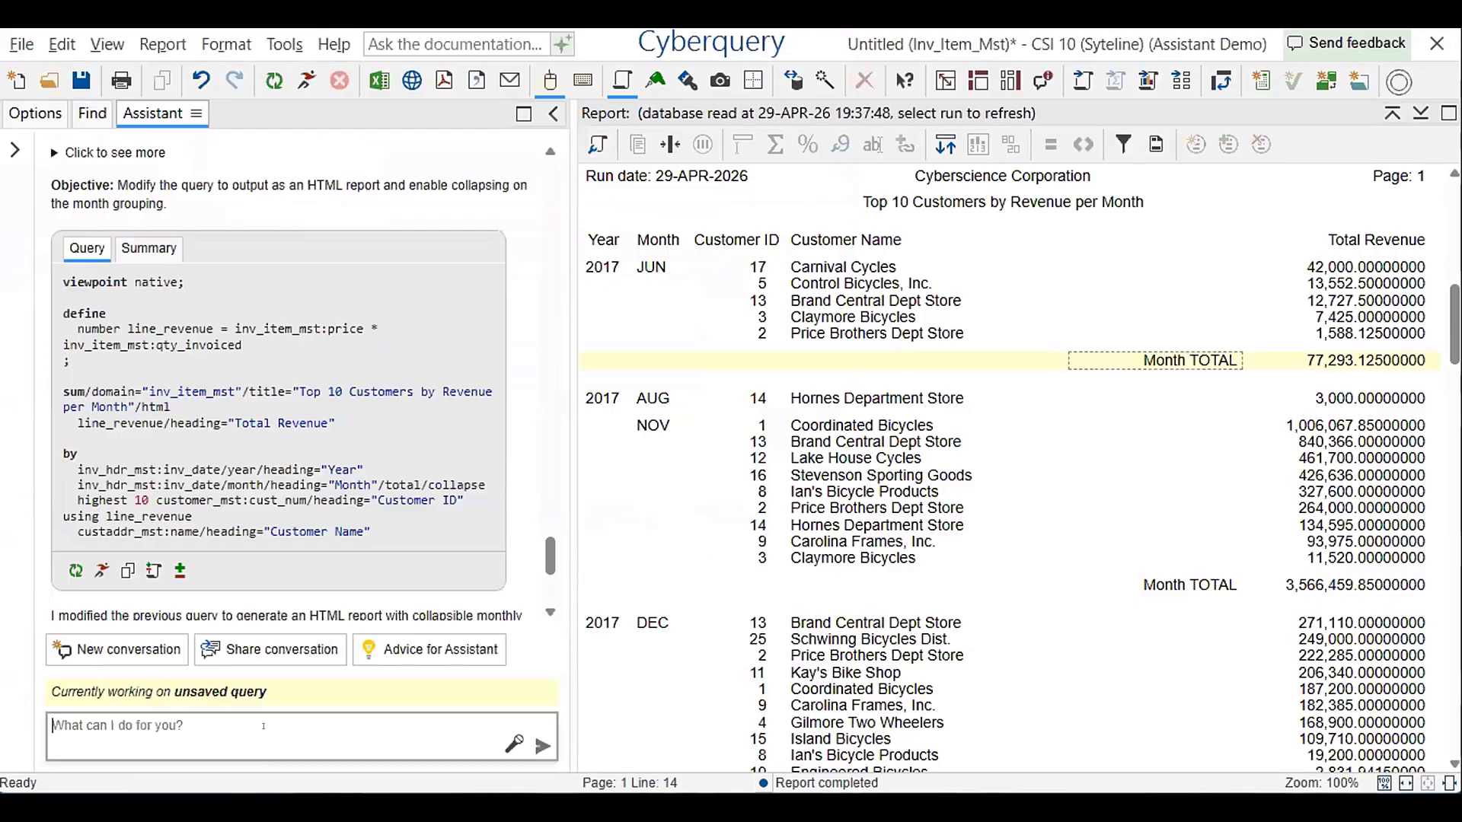
text(Let)
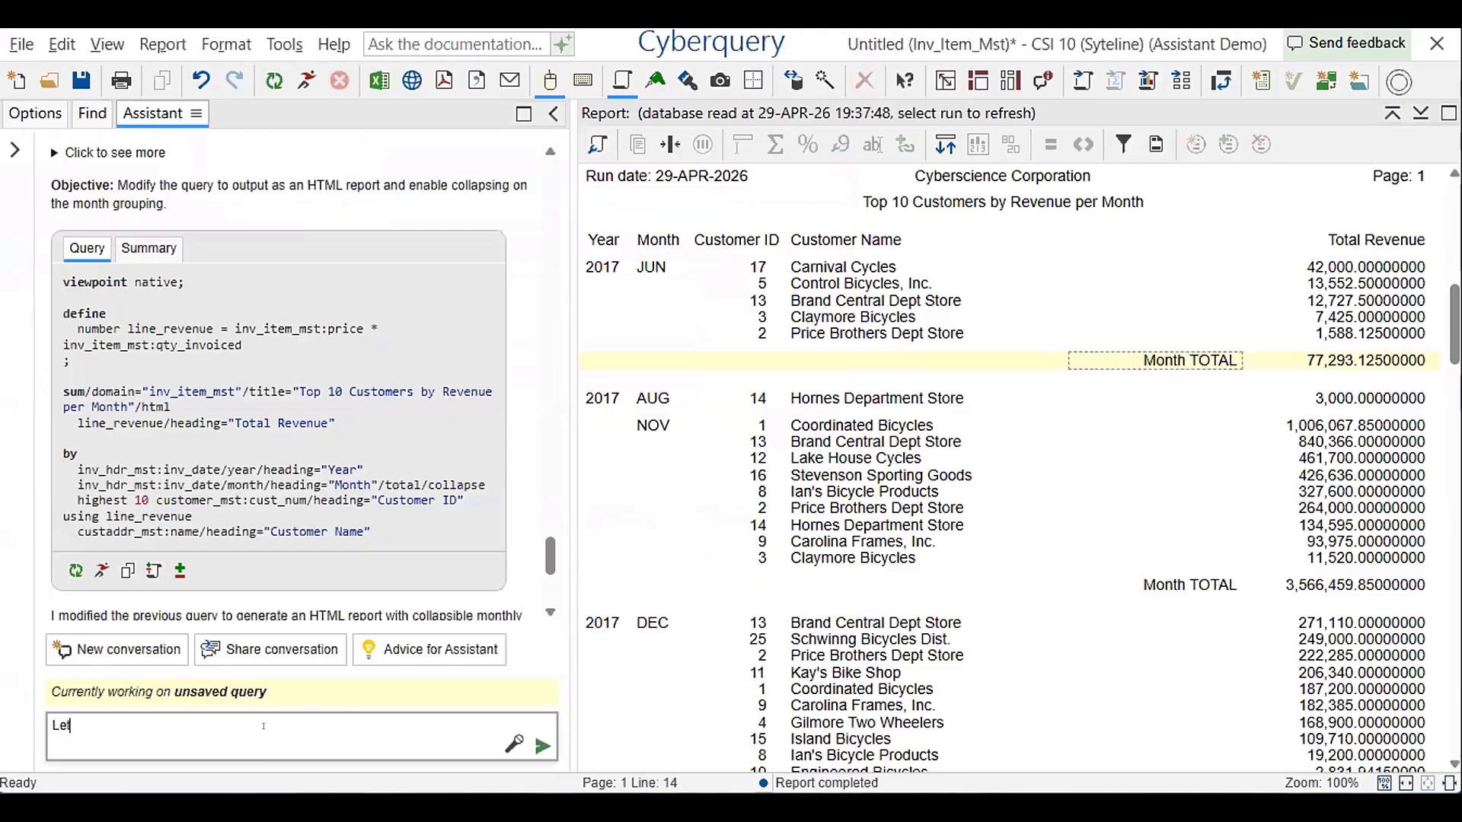
text( me pick the years I want wen)
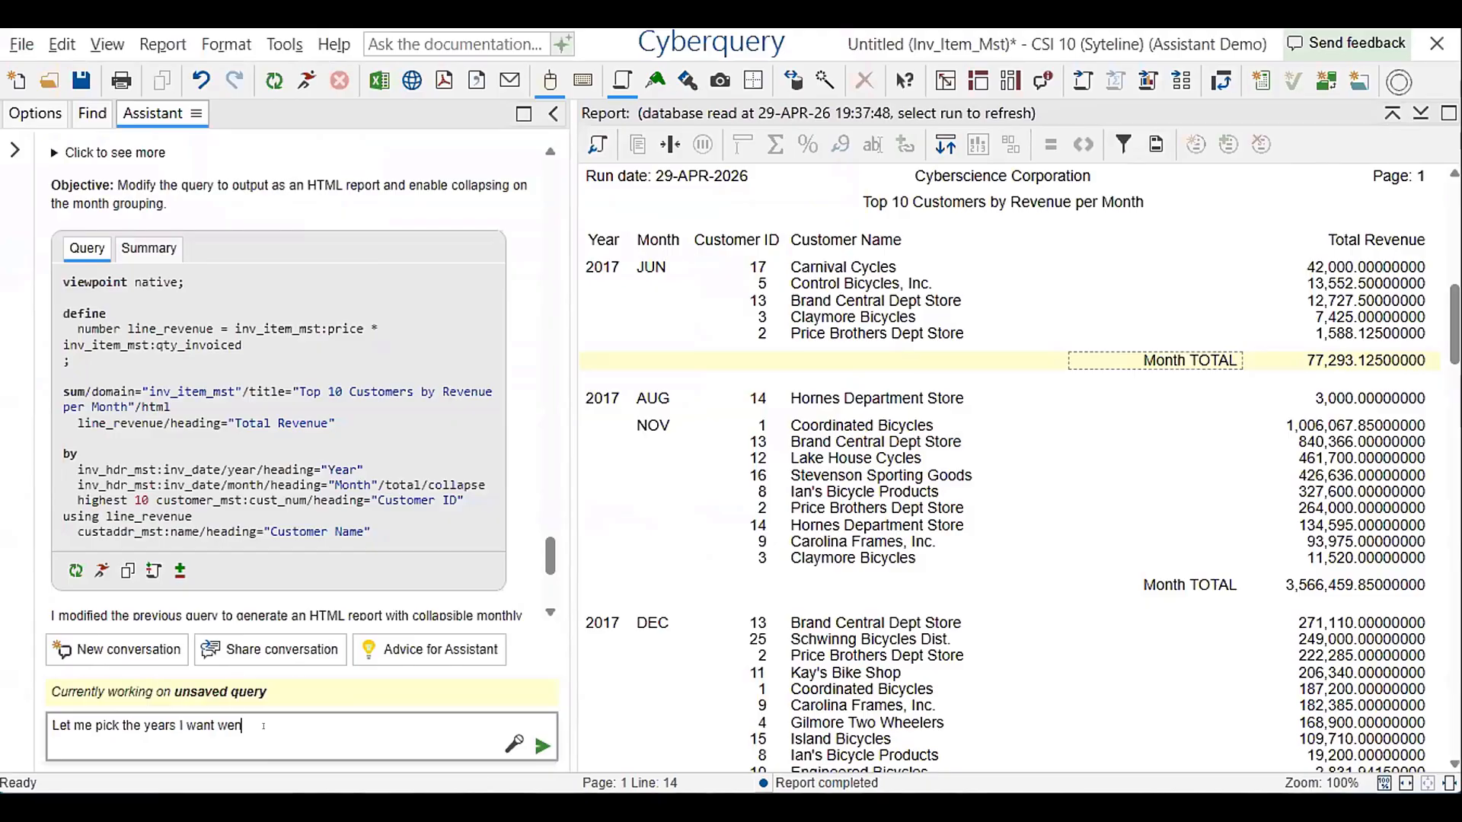
key(BackSpace)
text(hen I run this)
key(Return)
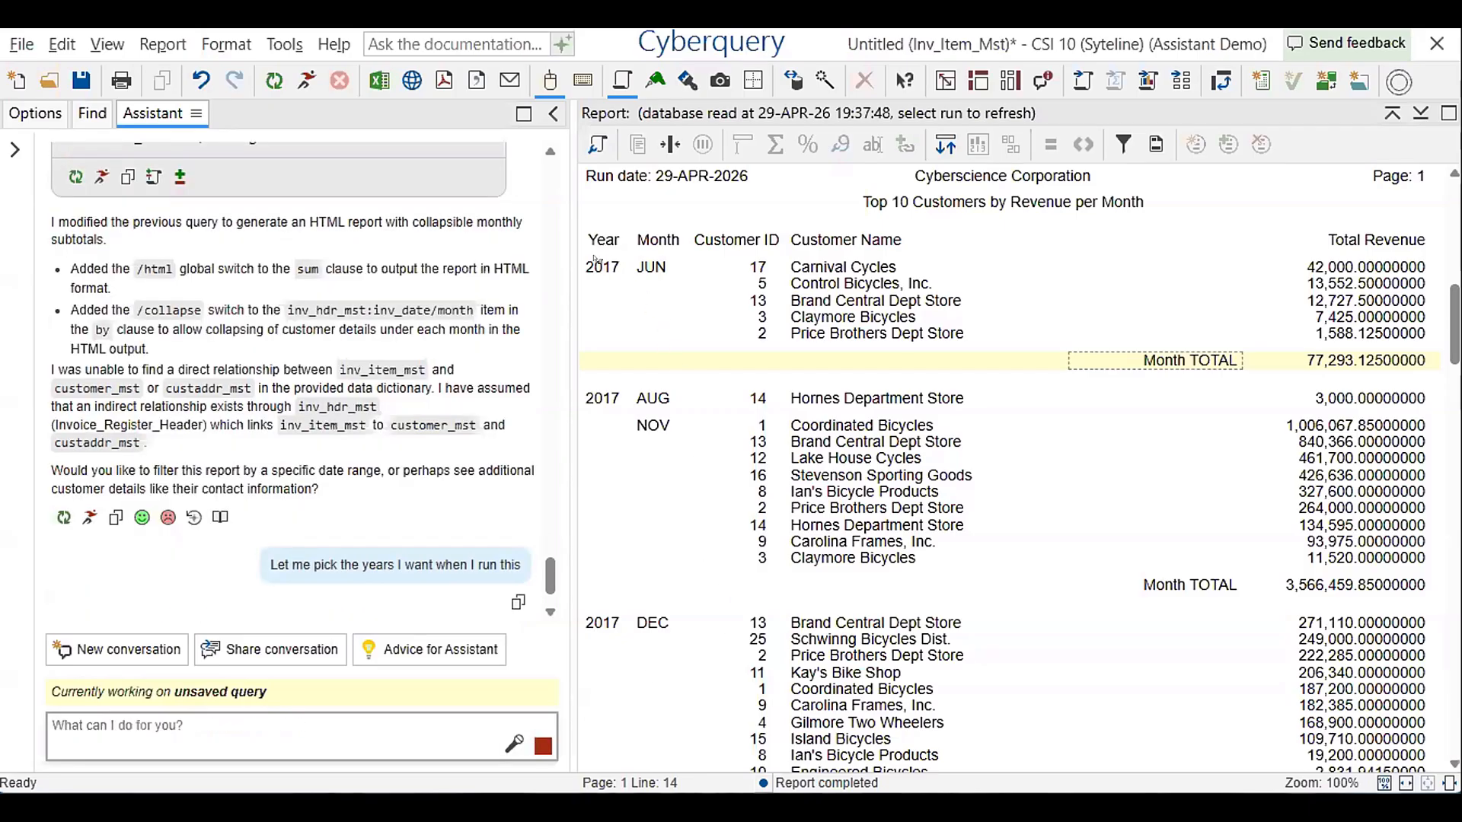
Examine the query with the year selection parameter and compare it with the previous Assistant query
scroll(598, 435, down, 13)
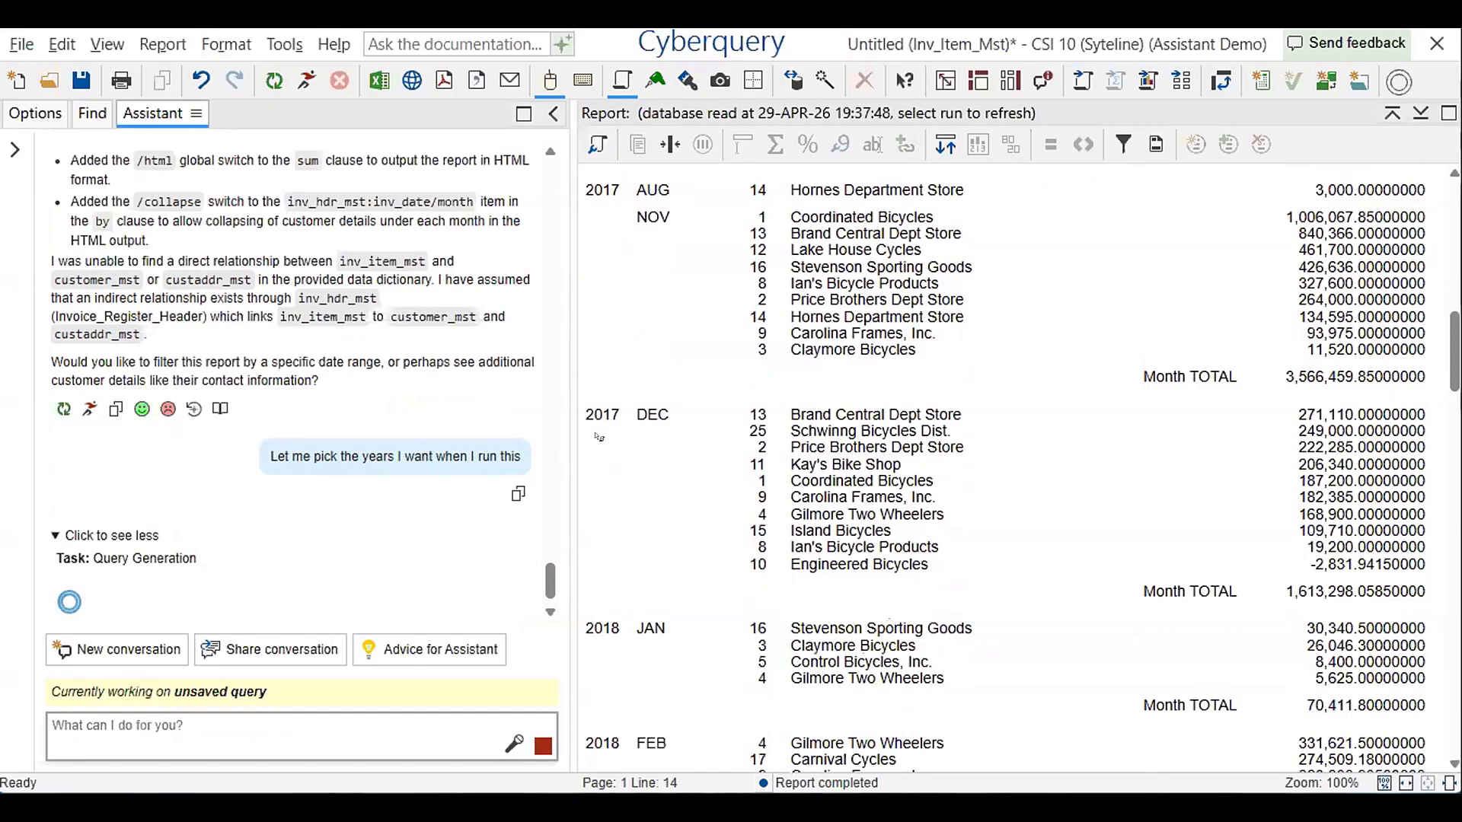
scroll(632, 432, up, 10)
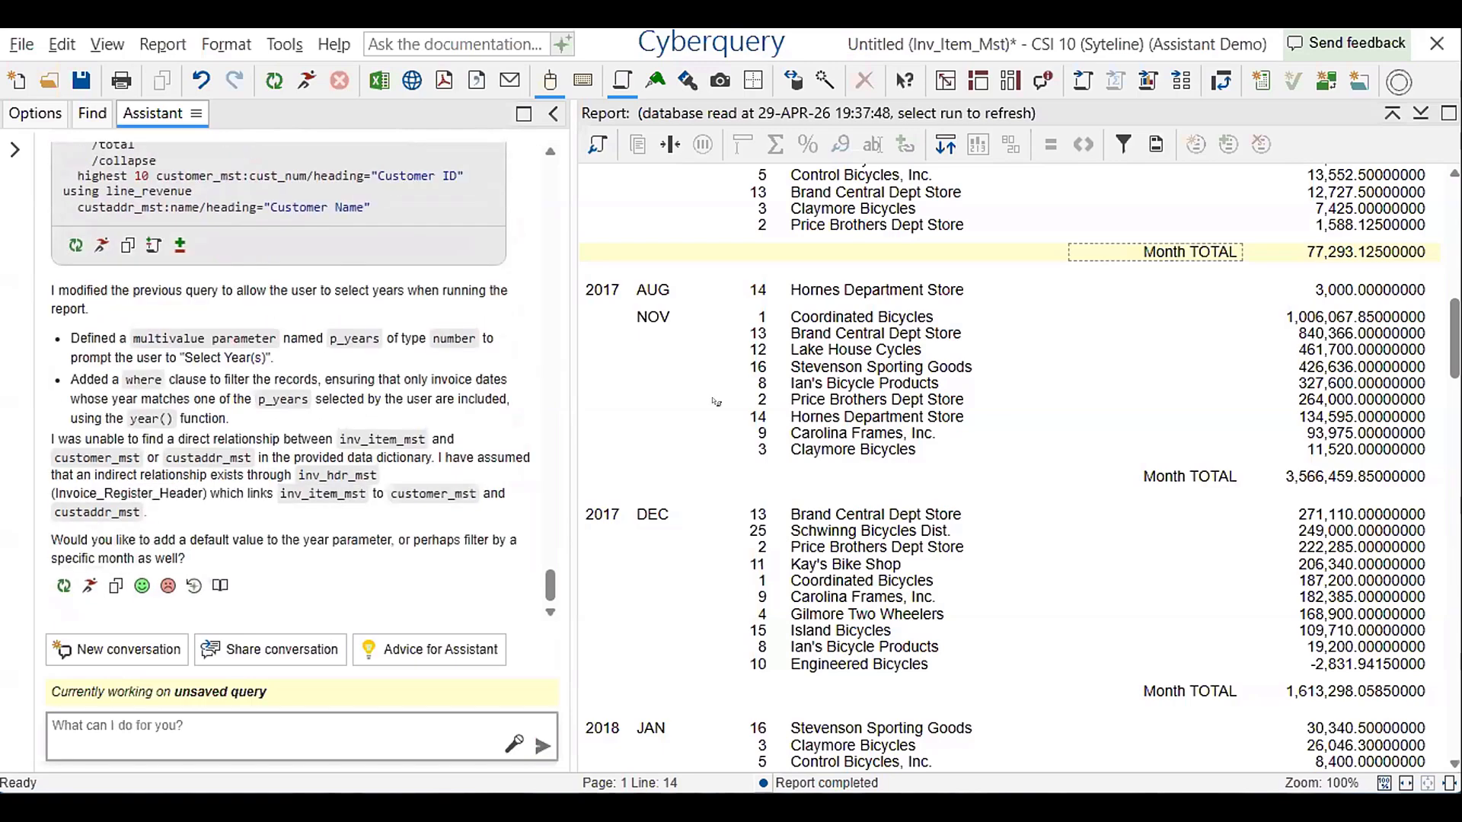
scroll(471, 398, up, 5)
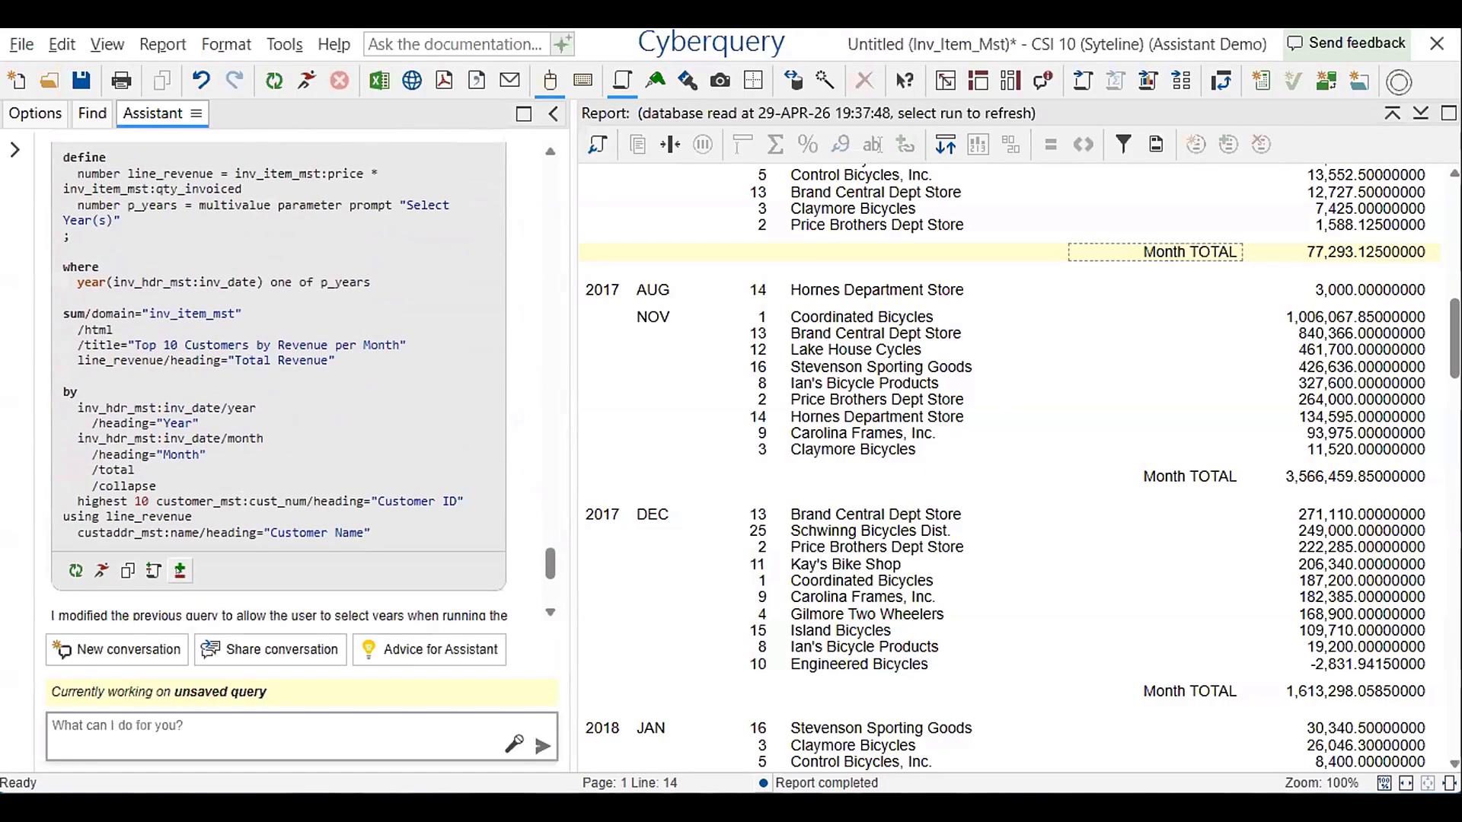
click(179, 570)
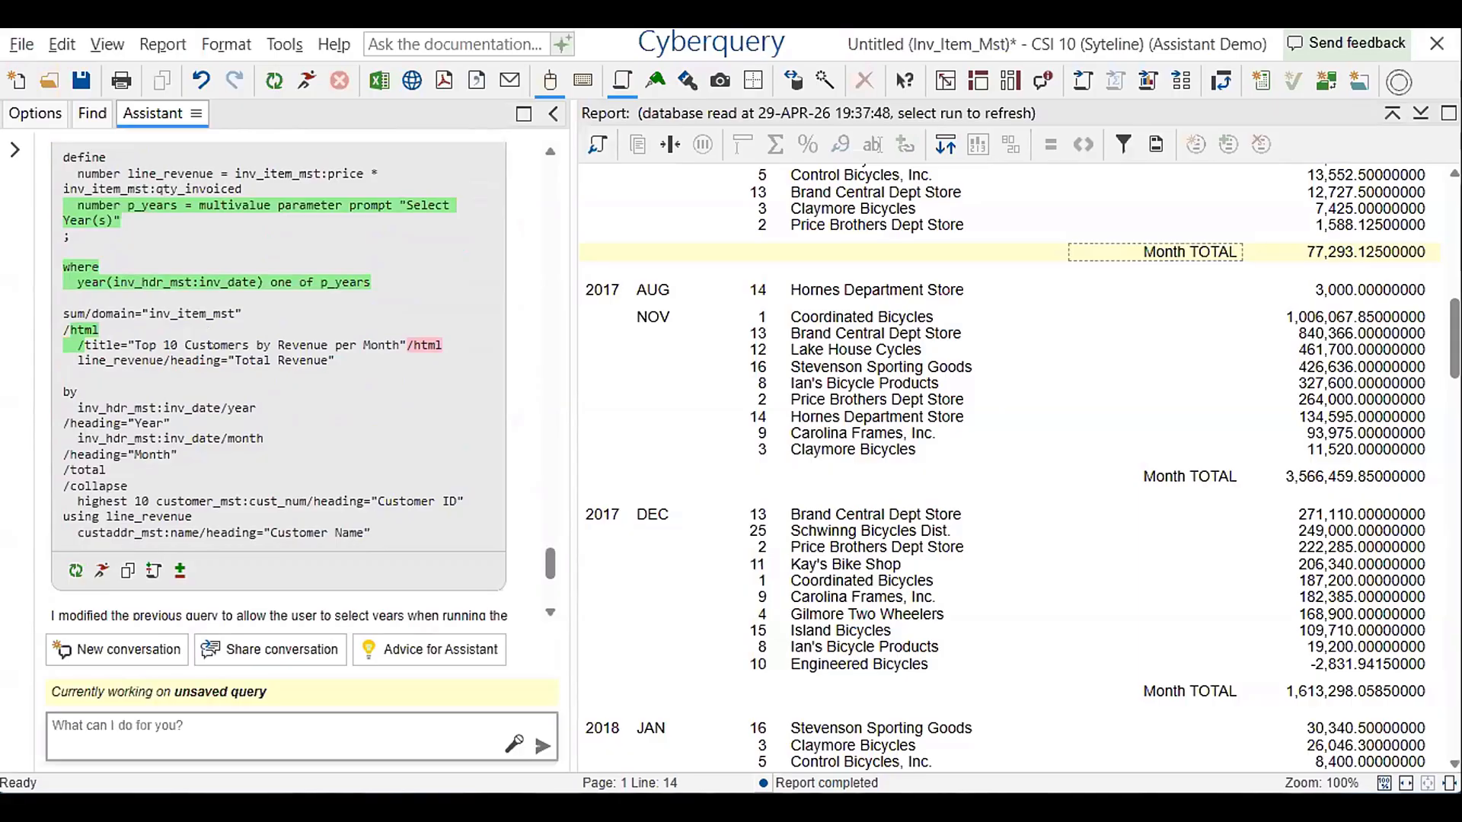
Run the parameterized query with 2018 as the selected year
click(101, 570)
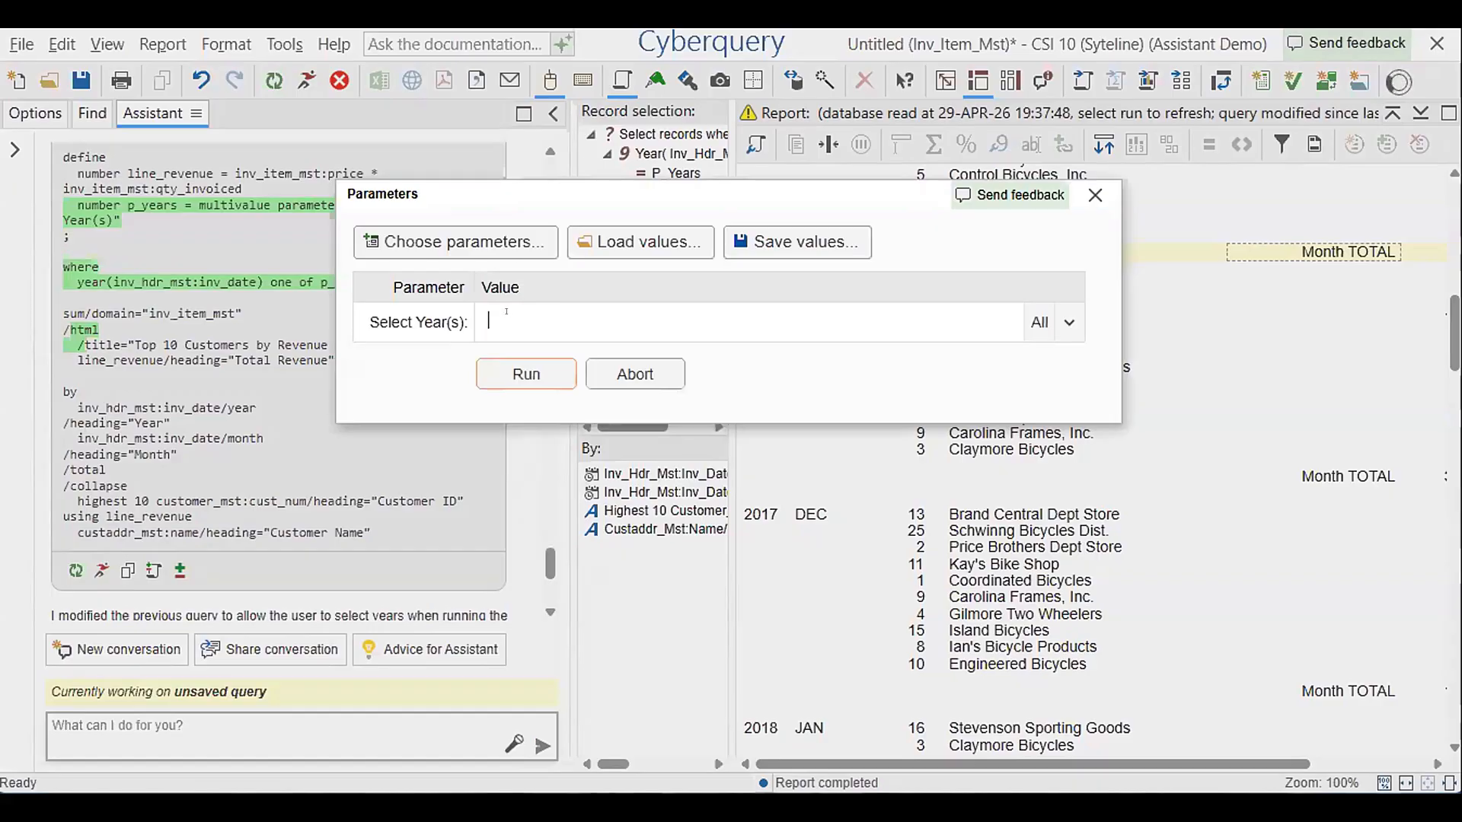
text(2018)
key(Return)
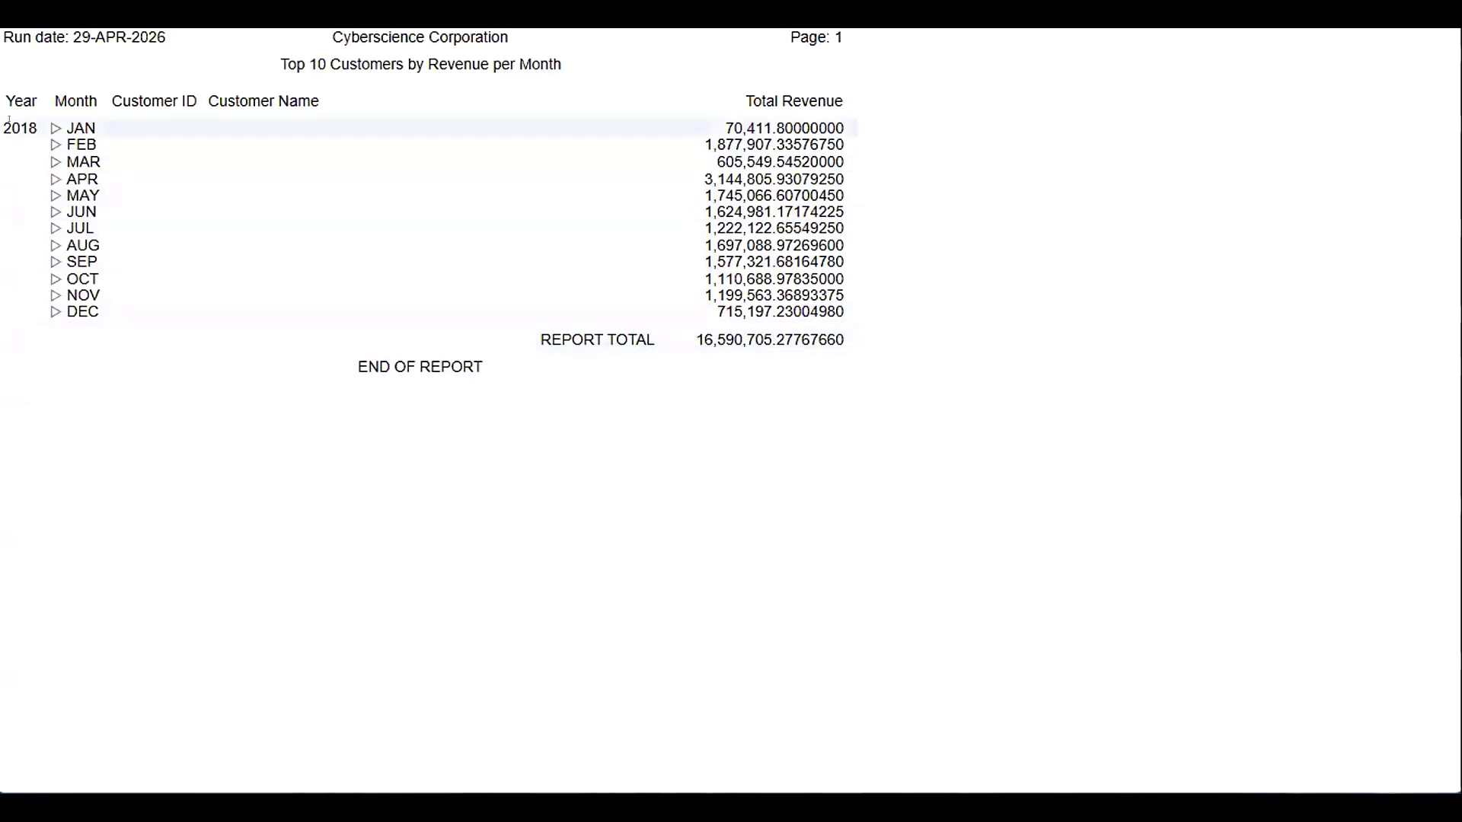
Inspect the customer details for JAN, MAR and MAY in the 2018 HTML report, expanding one month at a time
click(55, 128)
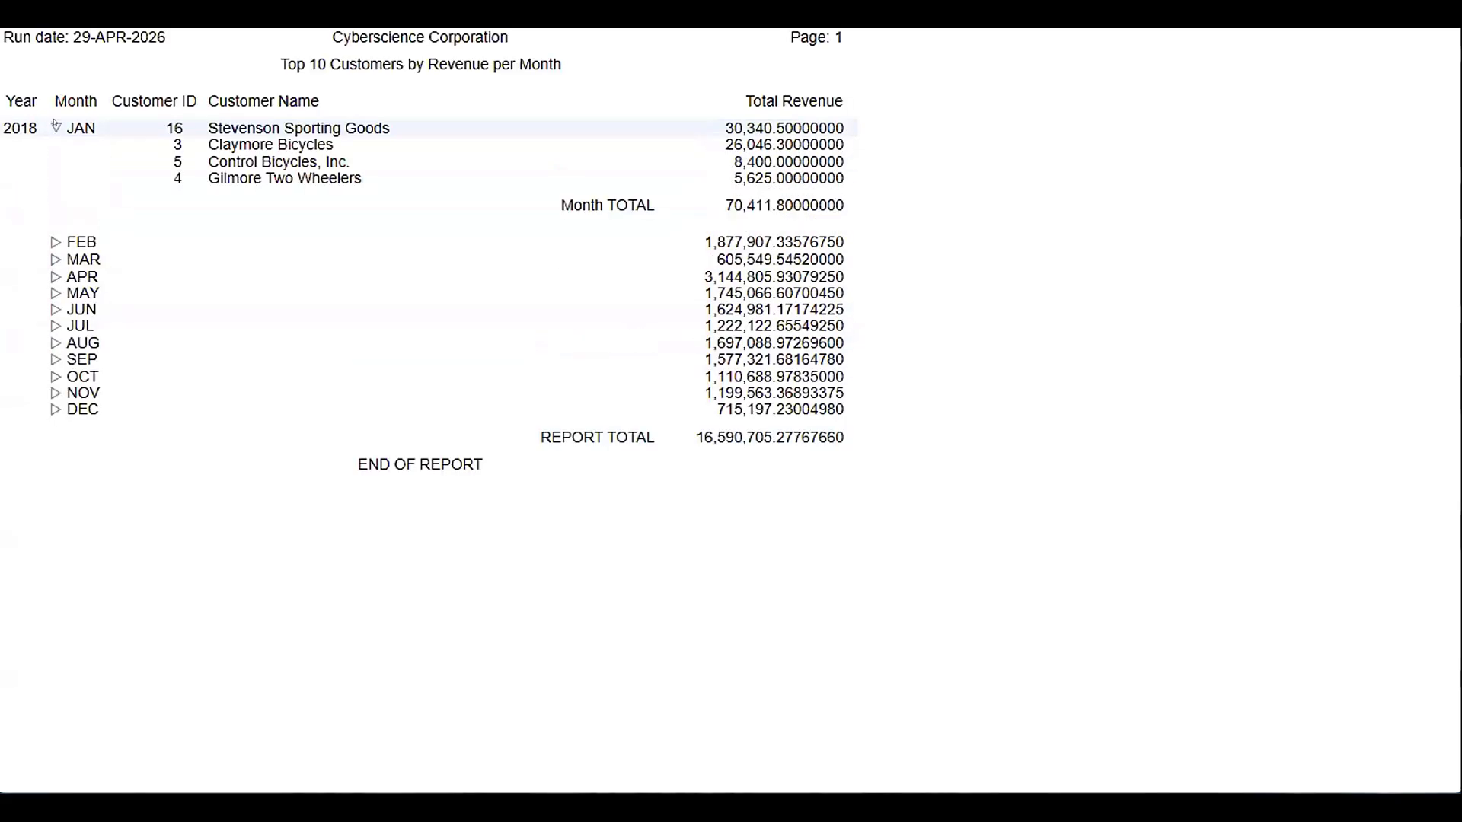
click(56, 128)
click(56, 161)
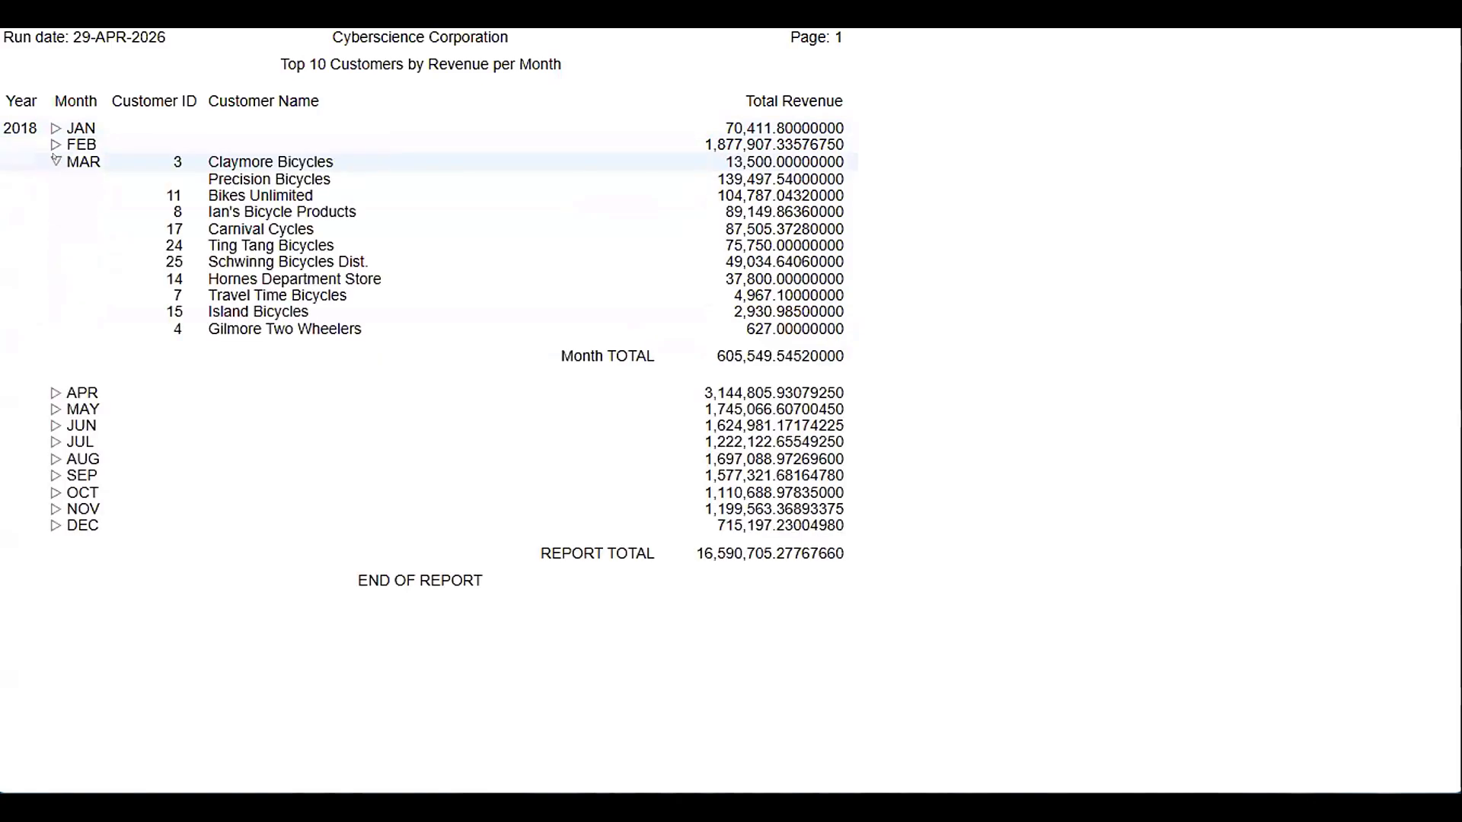
click(55, 162)
click(55, 195)
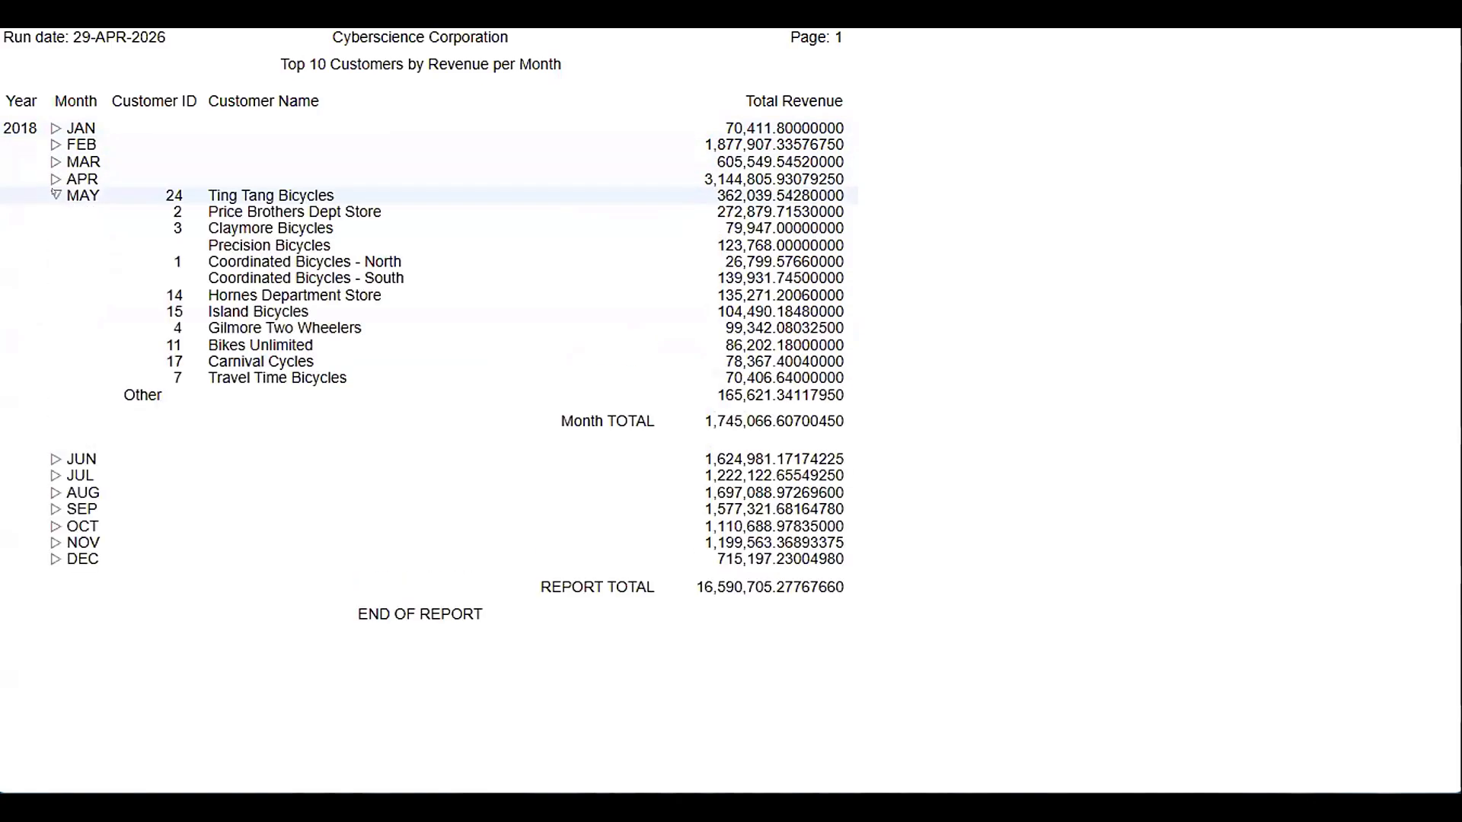
Collapse the MAY details, hide the visual editor panes, and examine the January customer name and total revenue values in the 2018 report
click(55, 195)
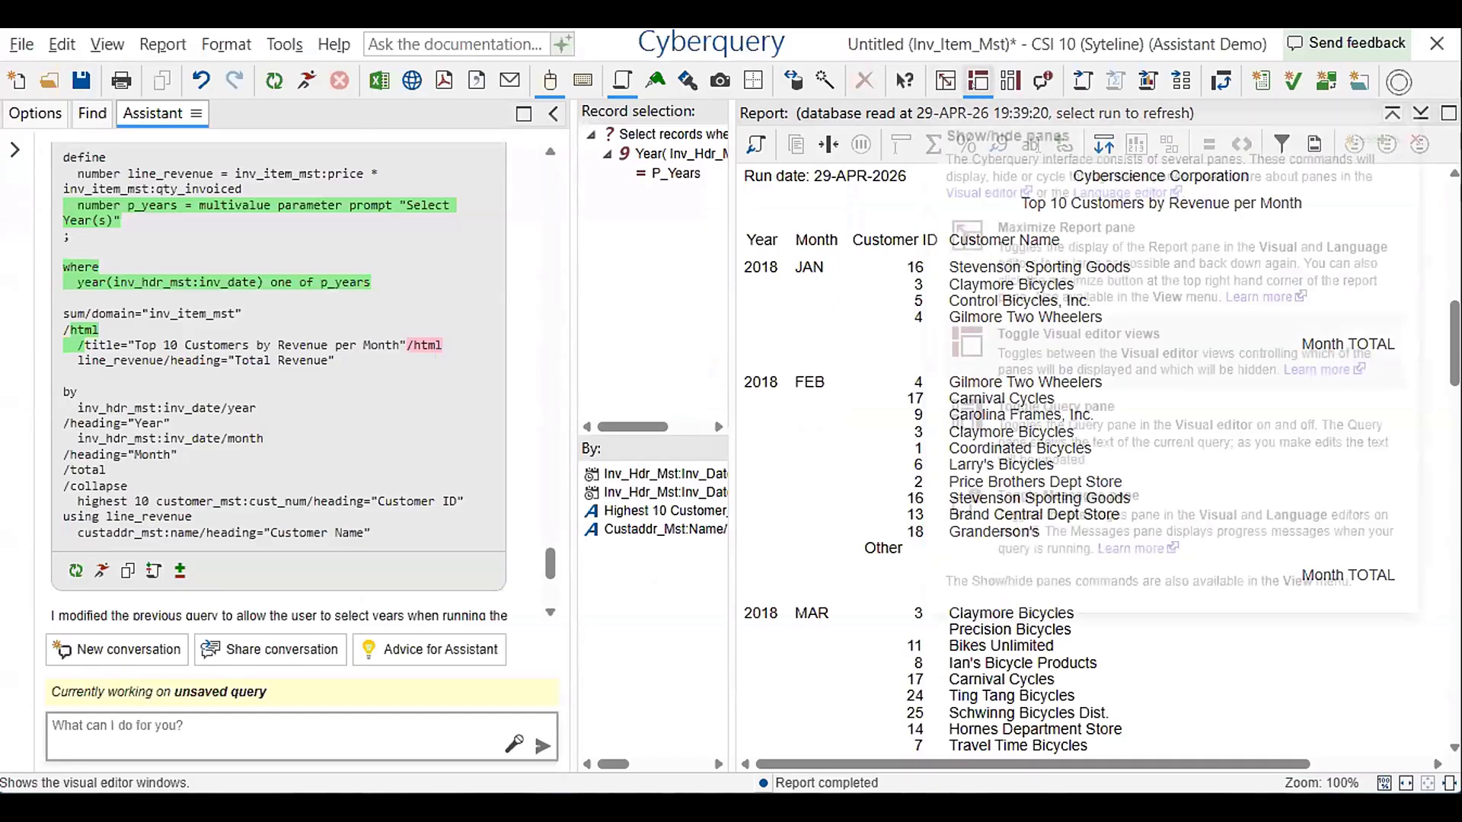
click(978, 81)
click(978, 81)
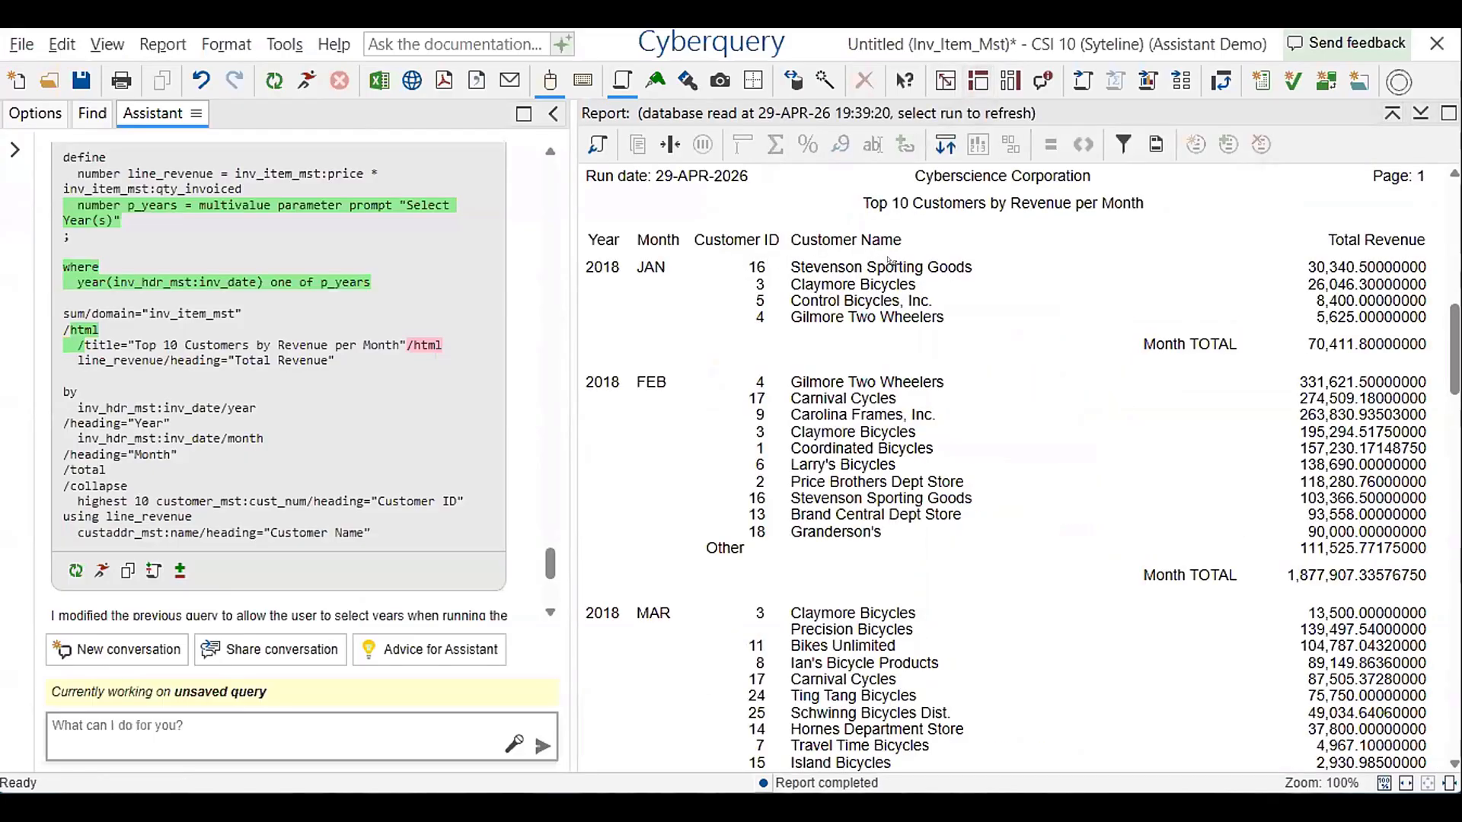
click(958, 263)
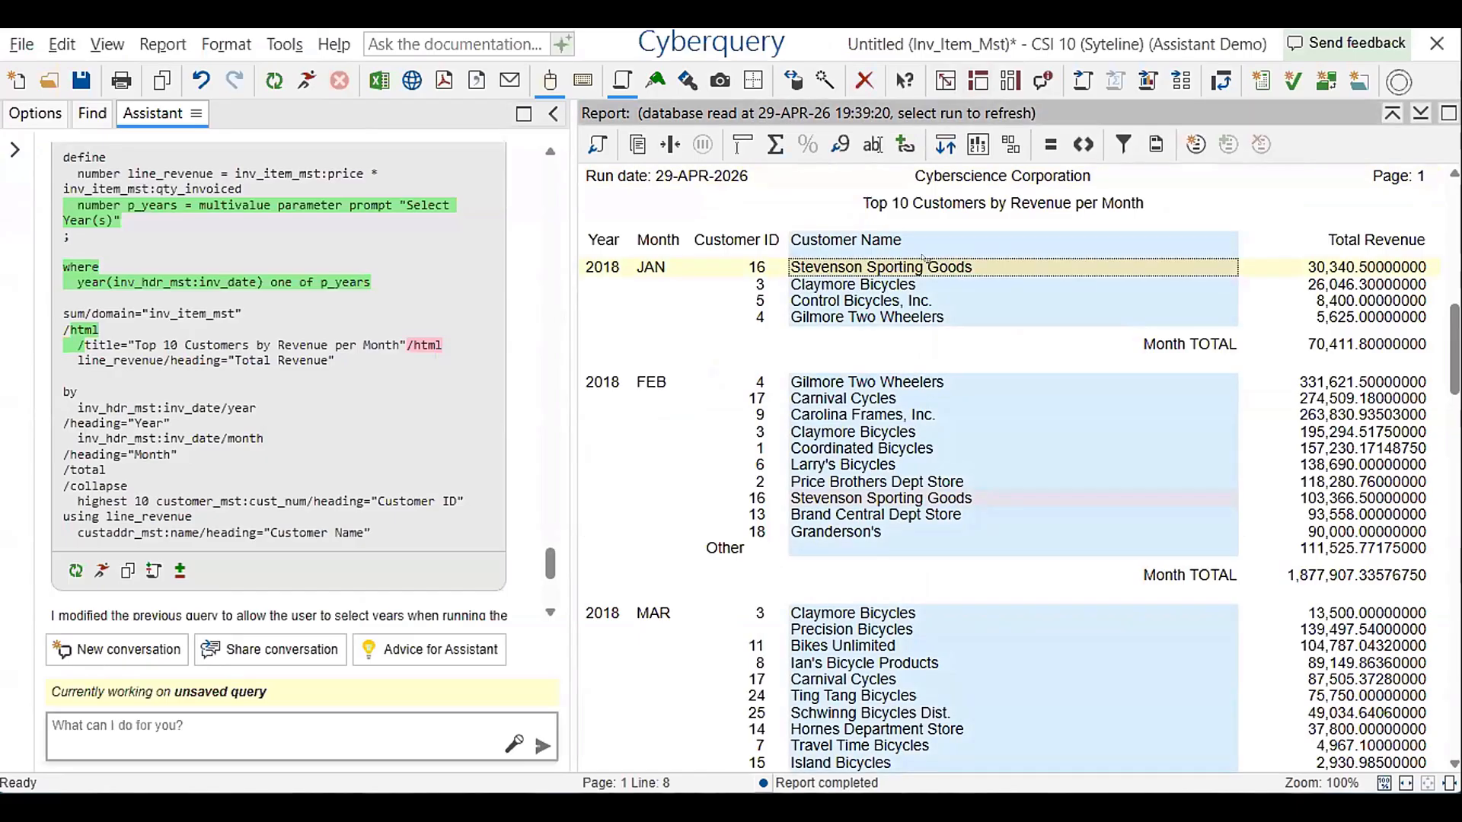
click(1317, 268)
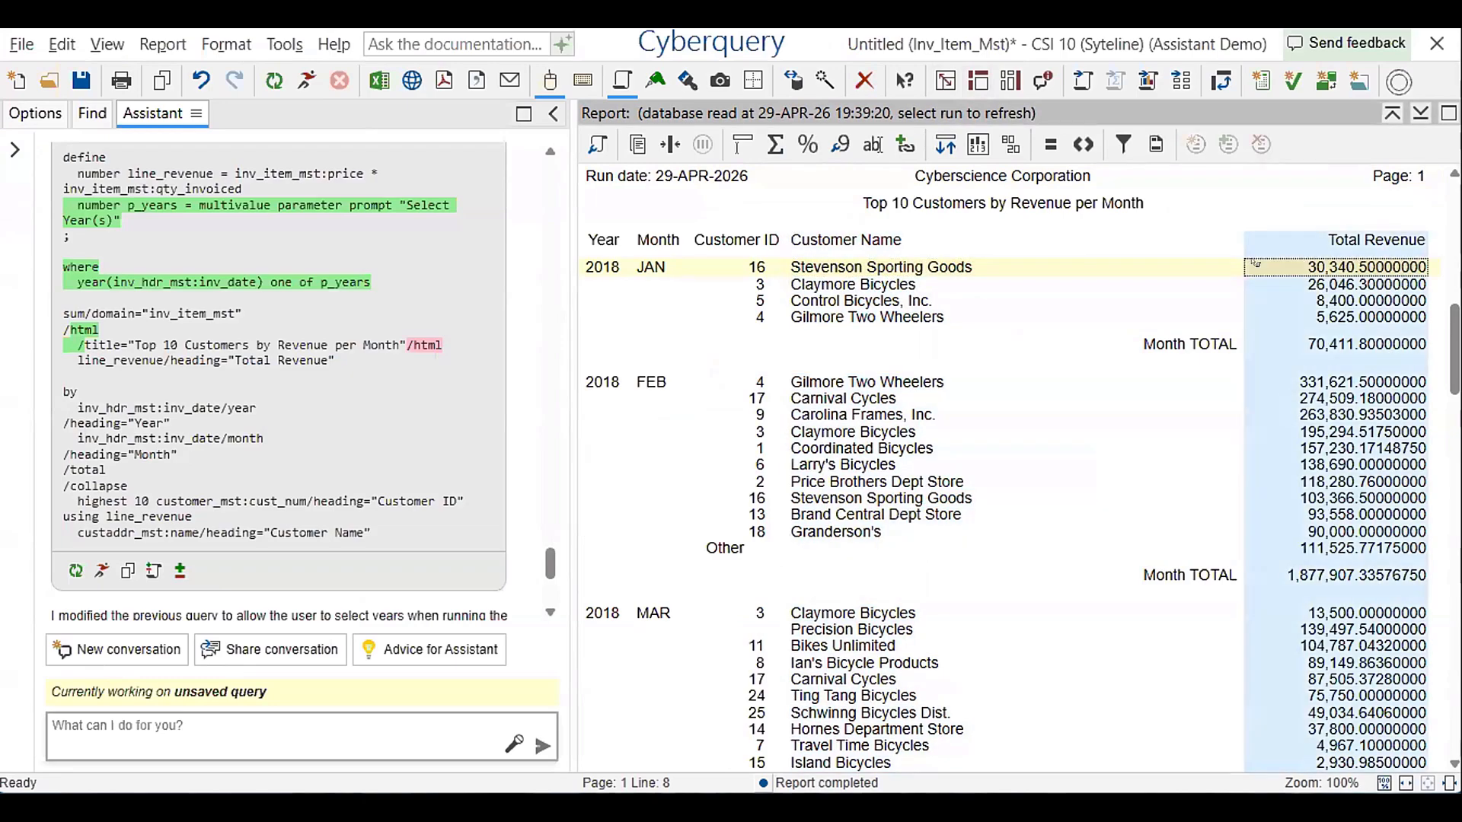
Clone this Cyberquery session and dismiss the year selection prompt in the cloned session
click(282, 42)
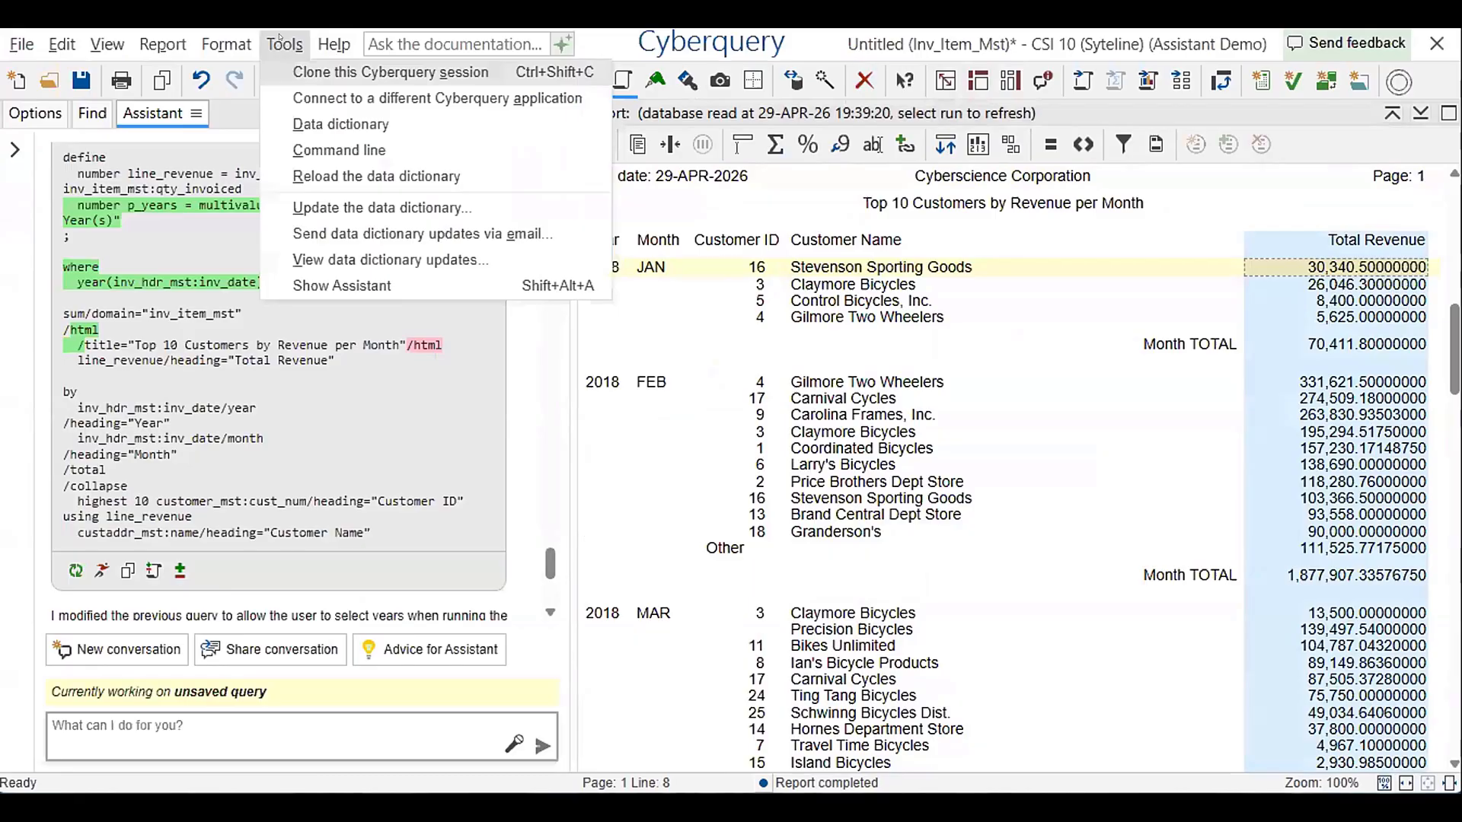
click(330, 71)
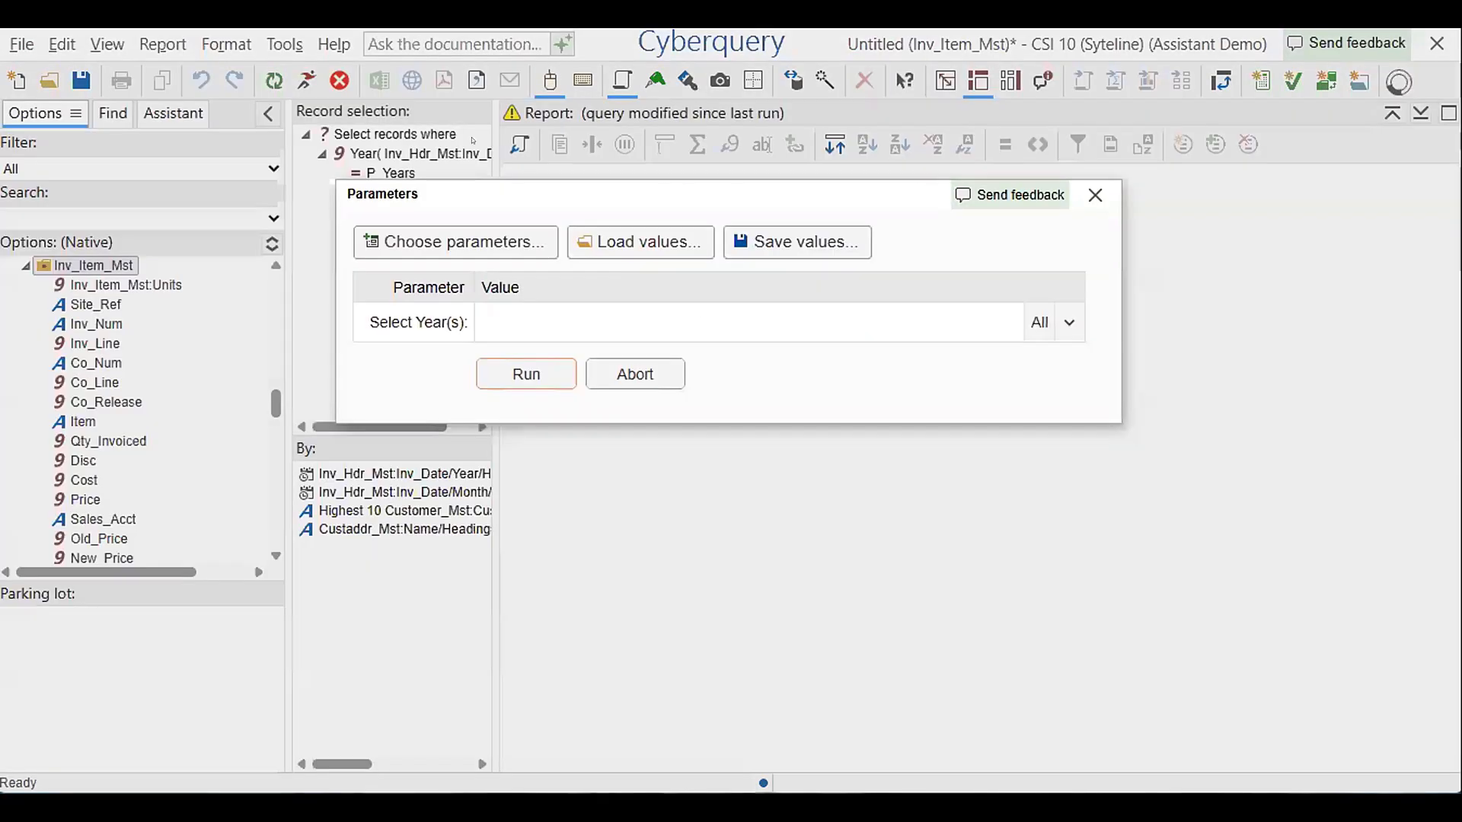
click(1095, 195)
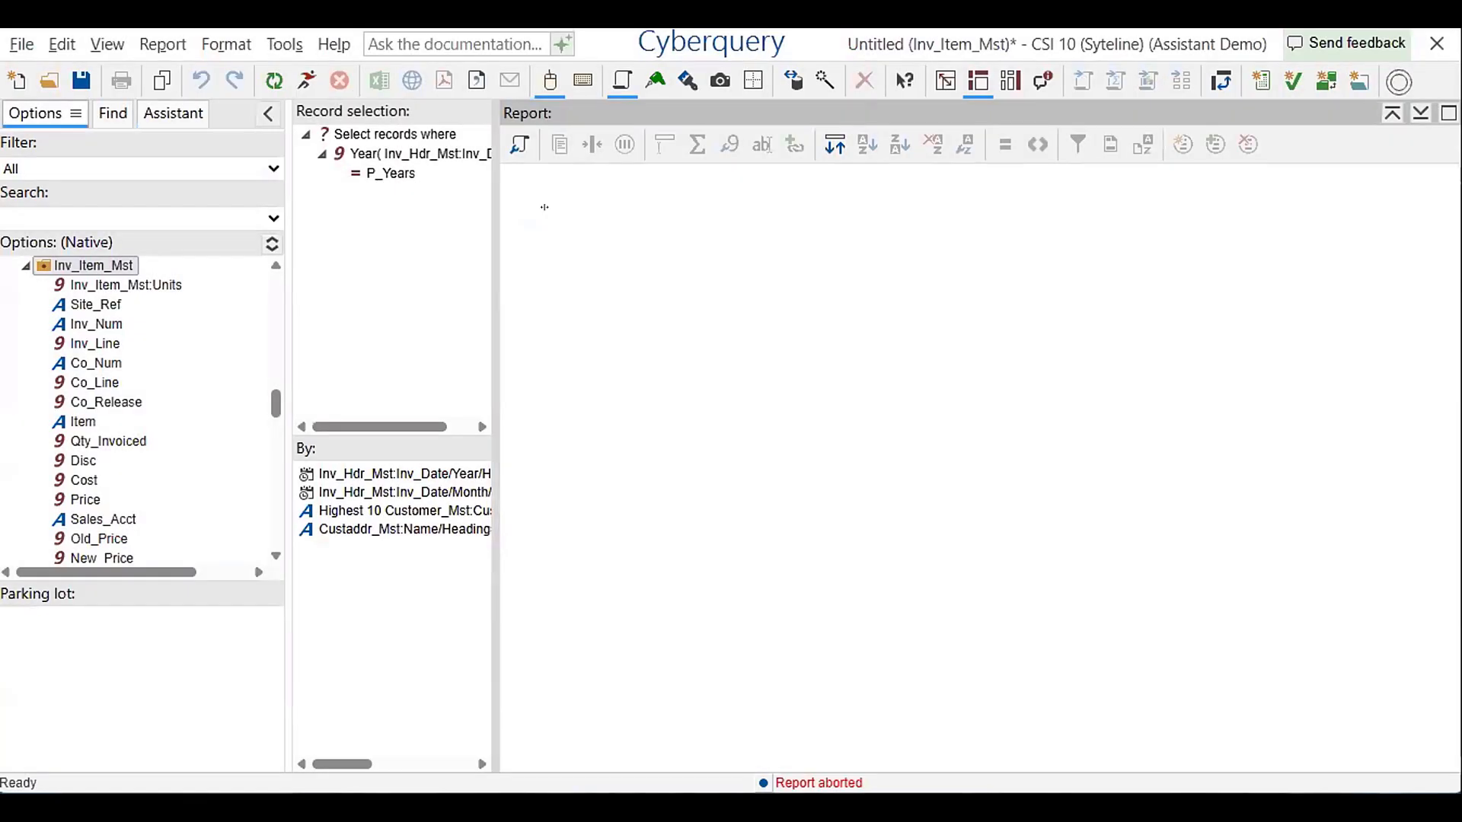
Start a new query in the cloned session without saving the untitled one, and show the Assistant
click(16, 80)
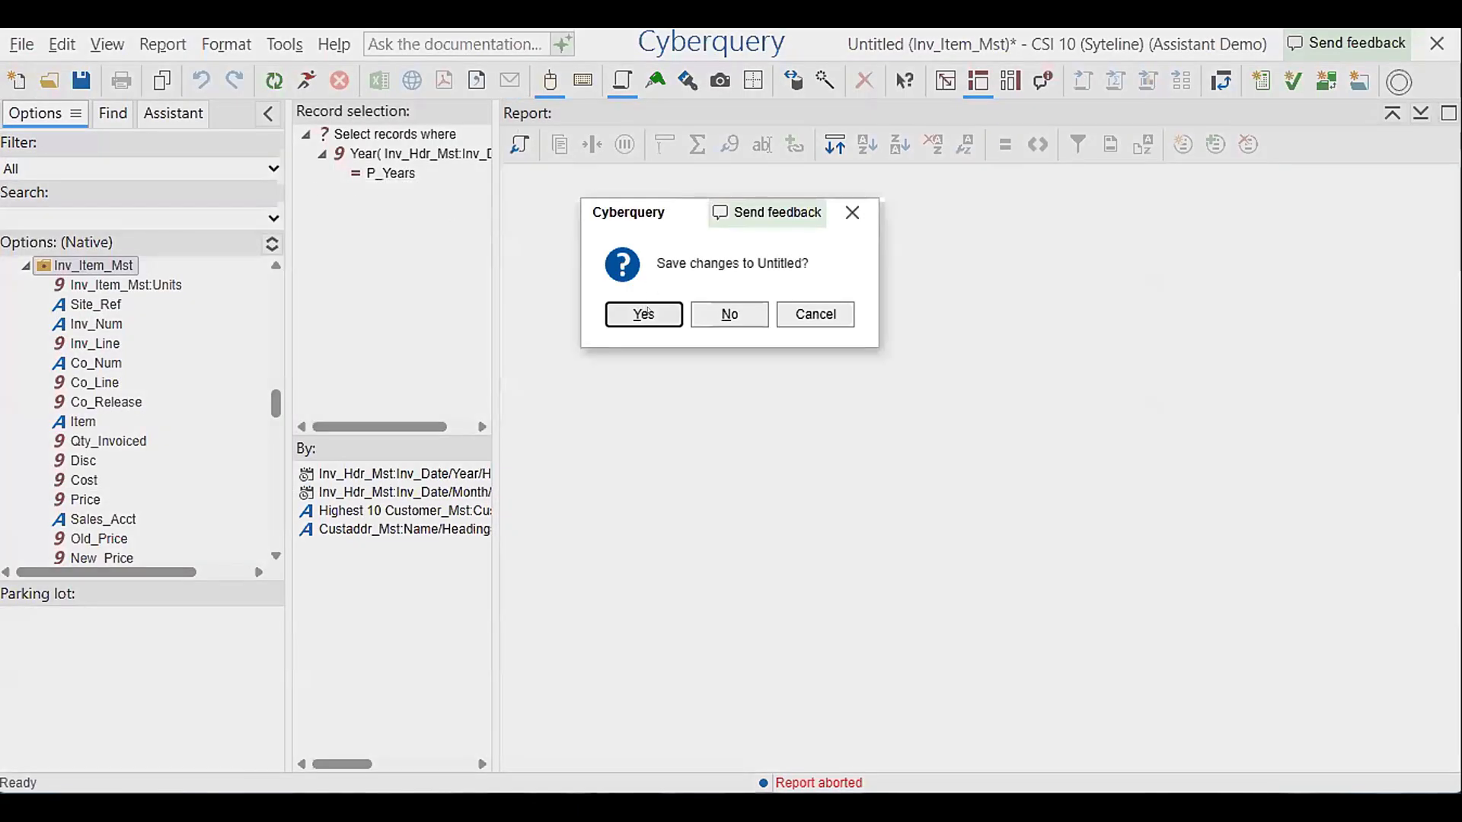
click(695, 312)
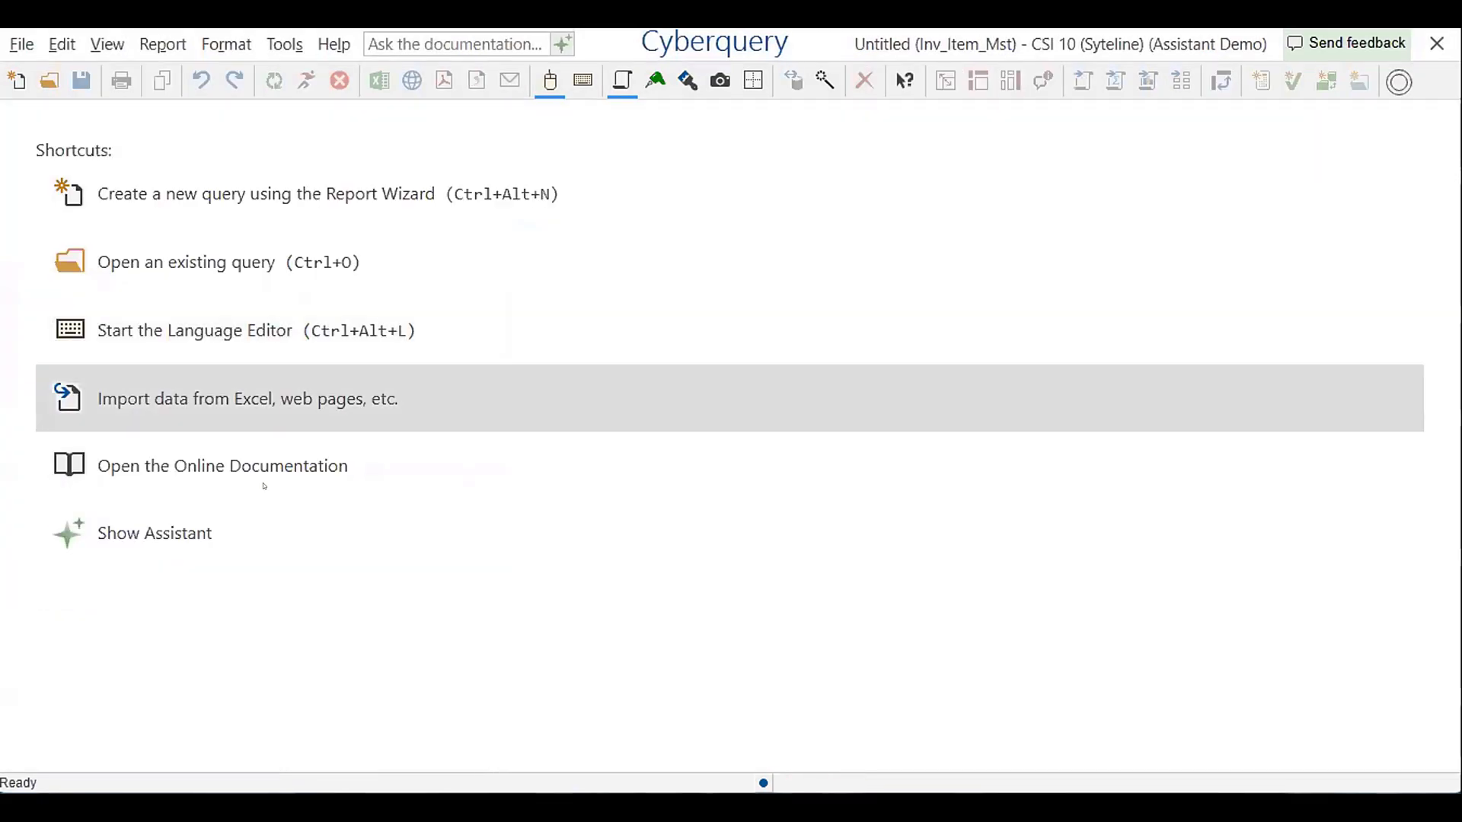
click(194, 526)
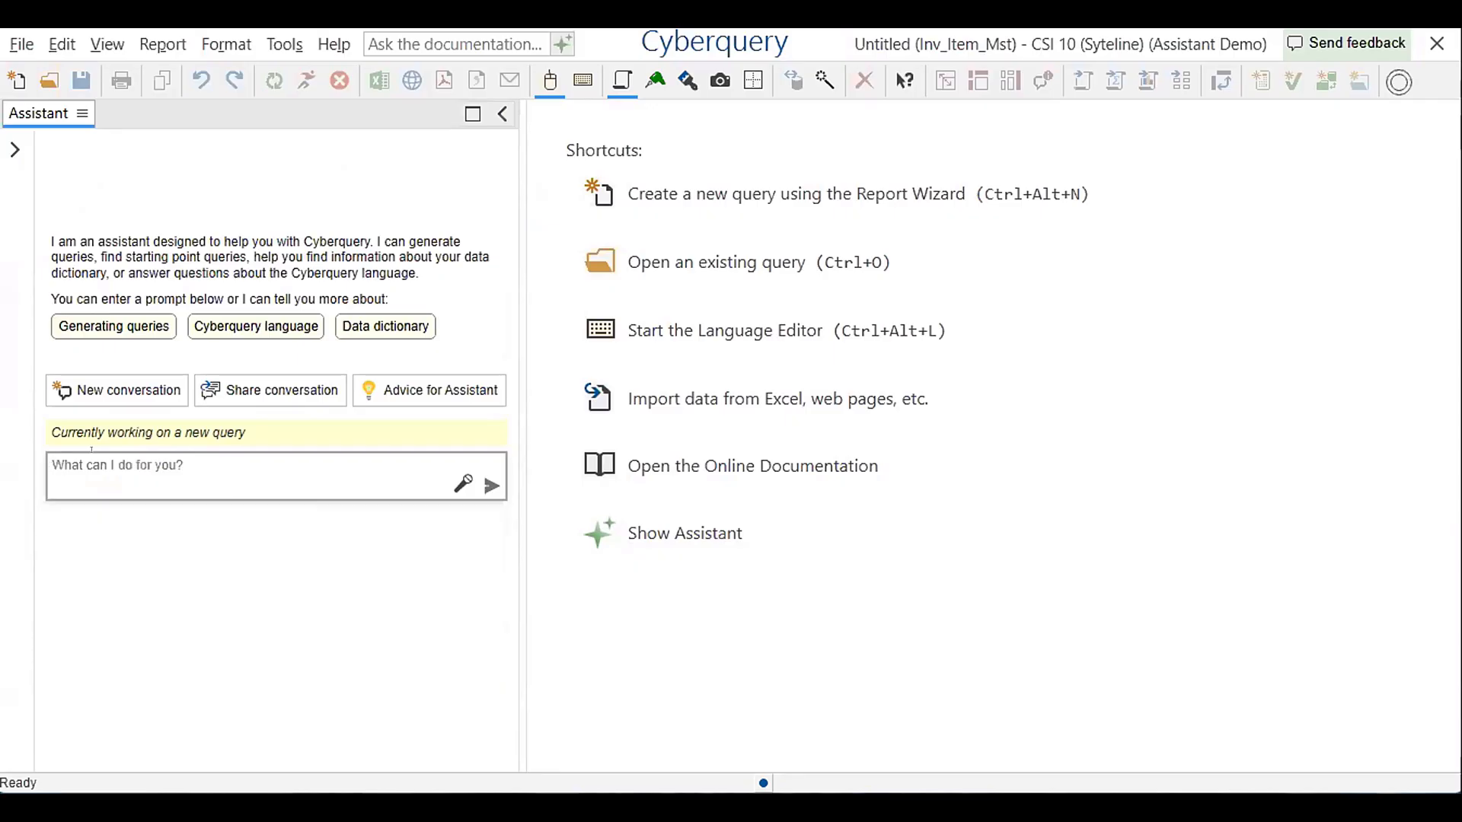
Write the Assistant prompt "Lest all of the invoice line items for a user specified cust addr name, year and month"
text(Lest all of the invoice line )
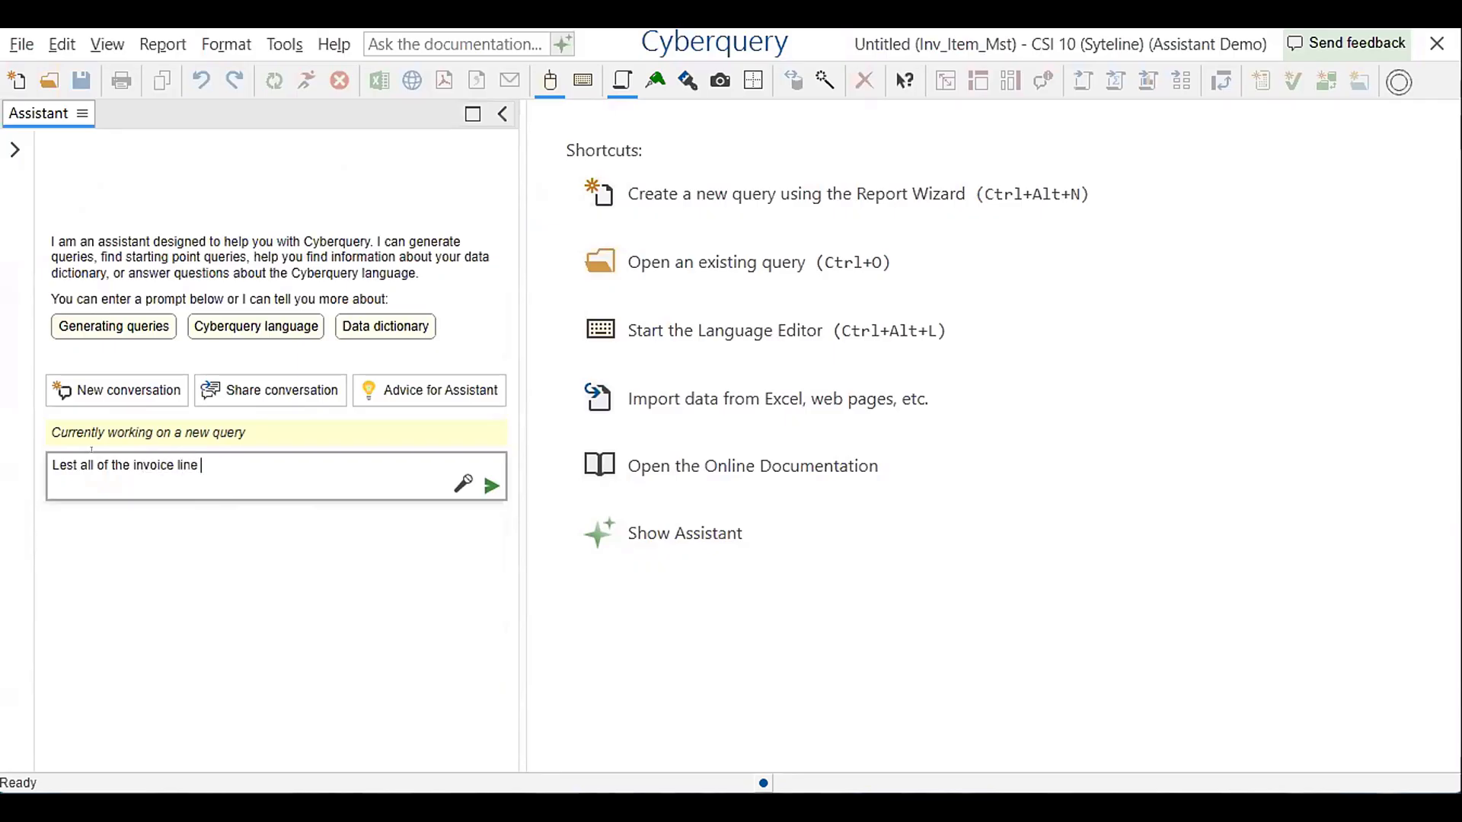
text(items for a user speci)
text(fie)
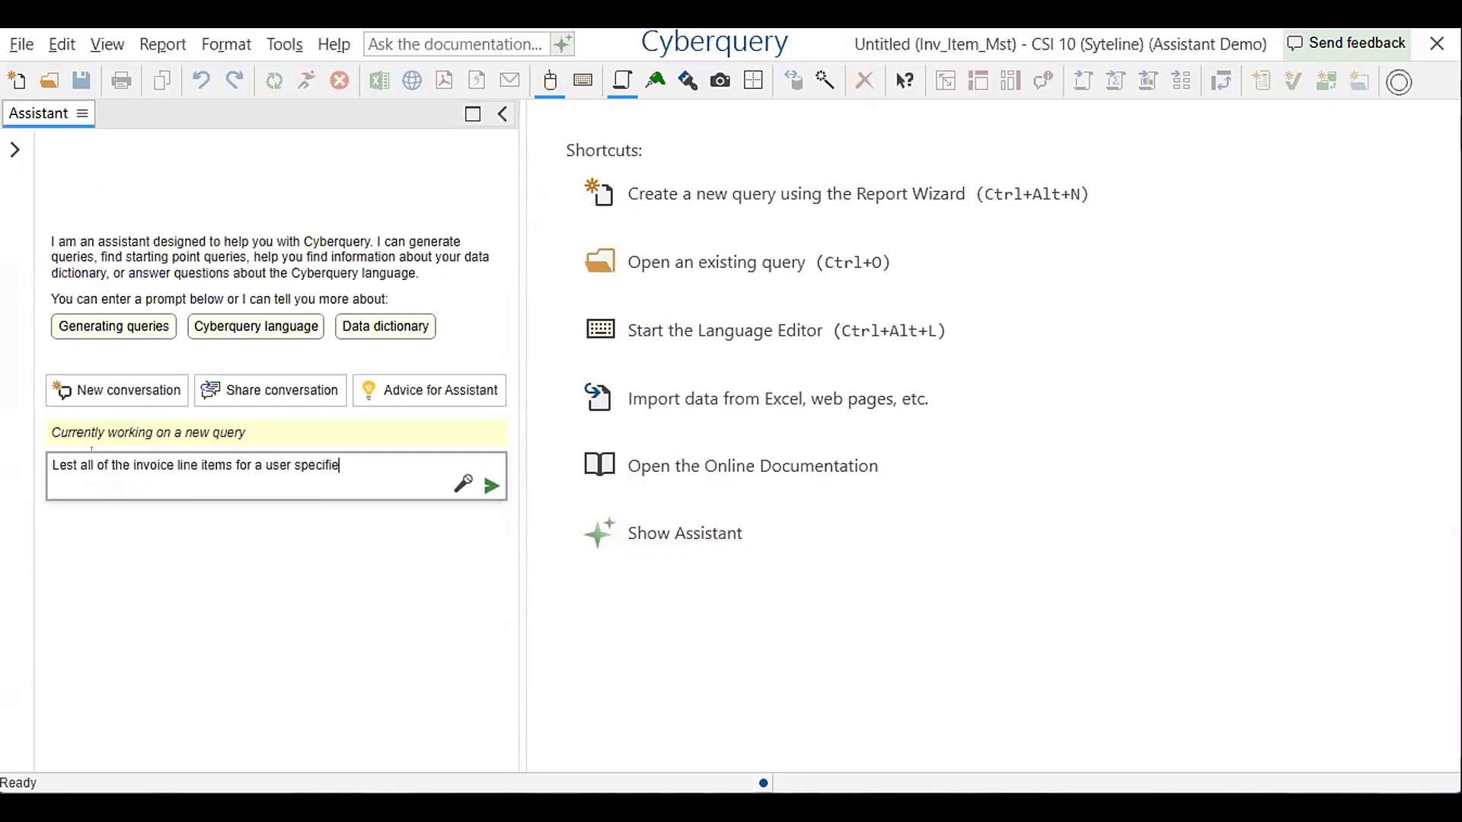
text(d cust addr name, year and )
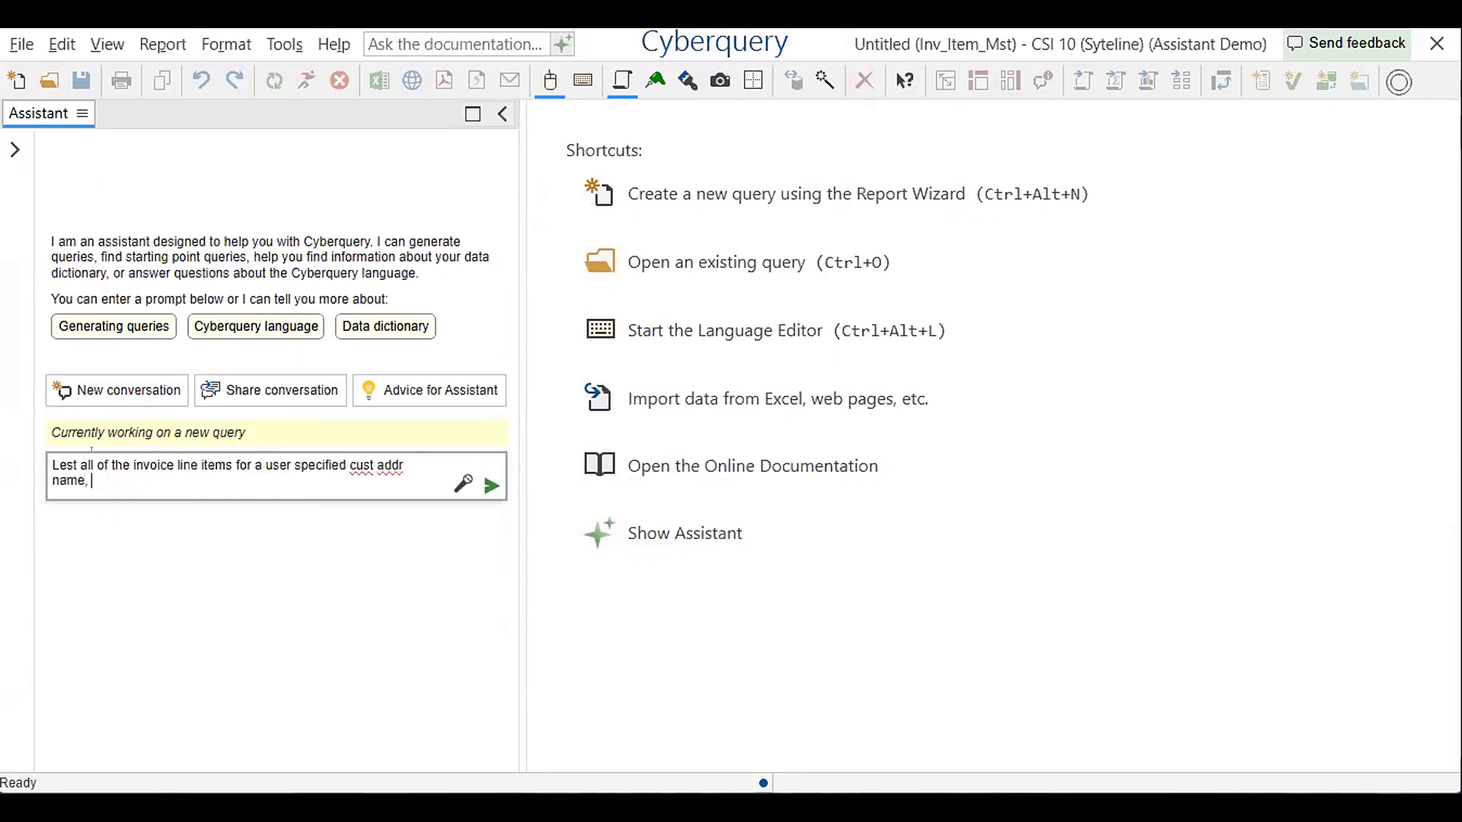
text(month)
Compare the prompt's "cust addr" wording with the custaddr_mst:name field in the original session's query
drag(349, 465, 404, 466)
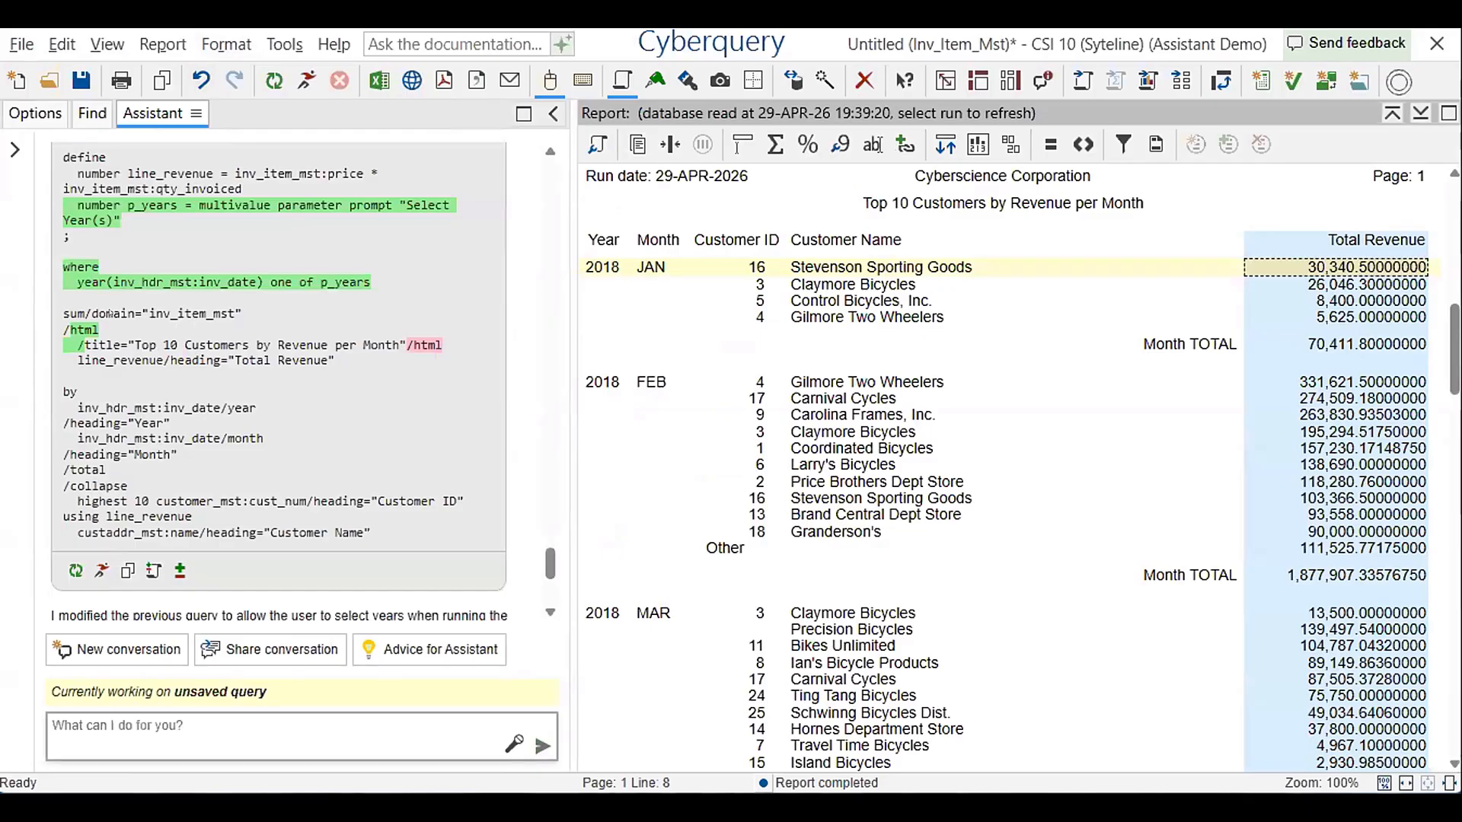
scroll(110, 363, down, 3)
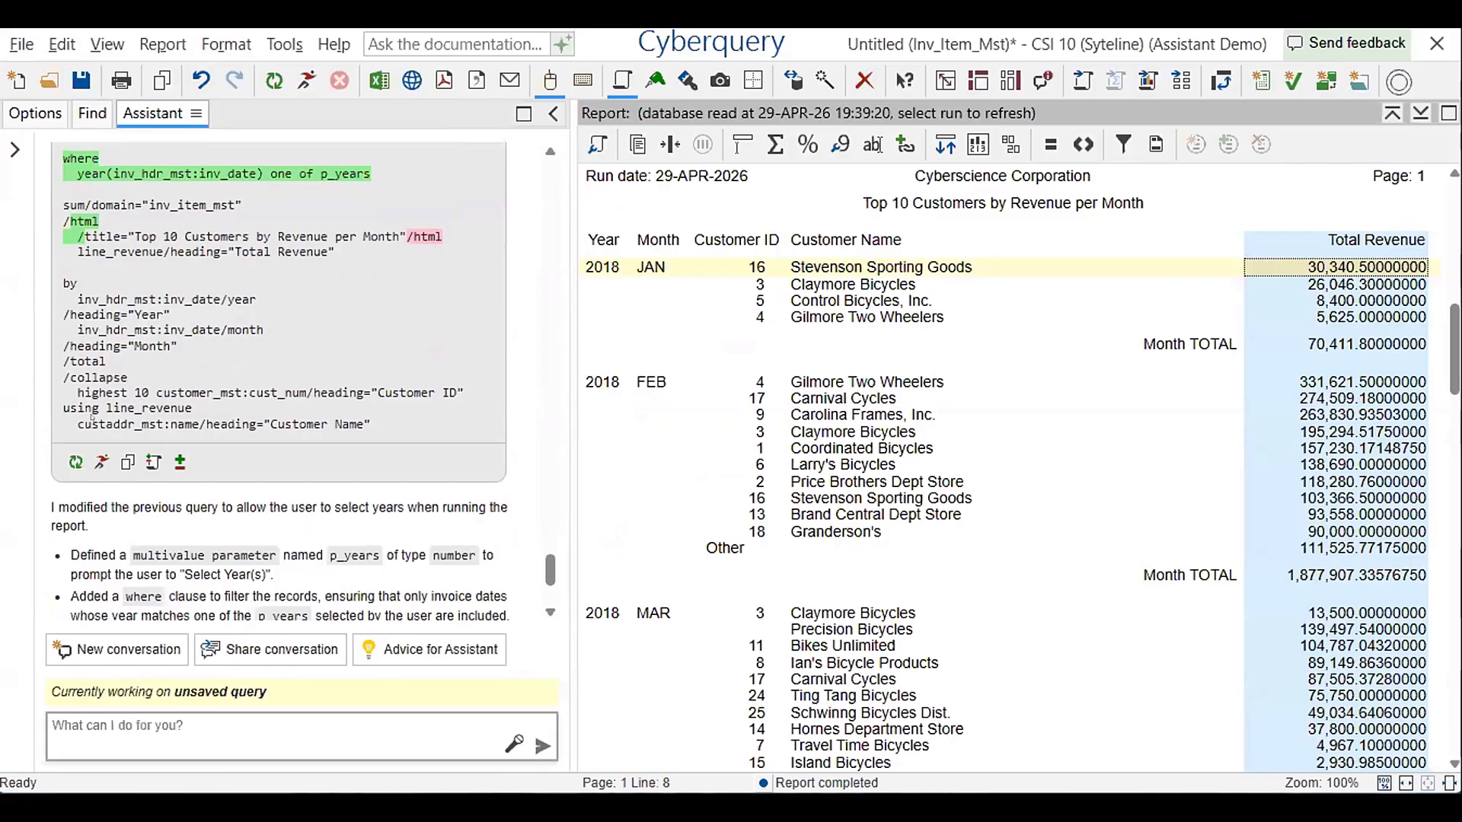
drag(77, 424, 179, 419)
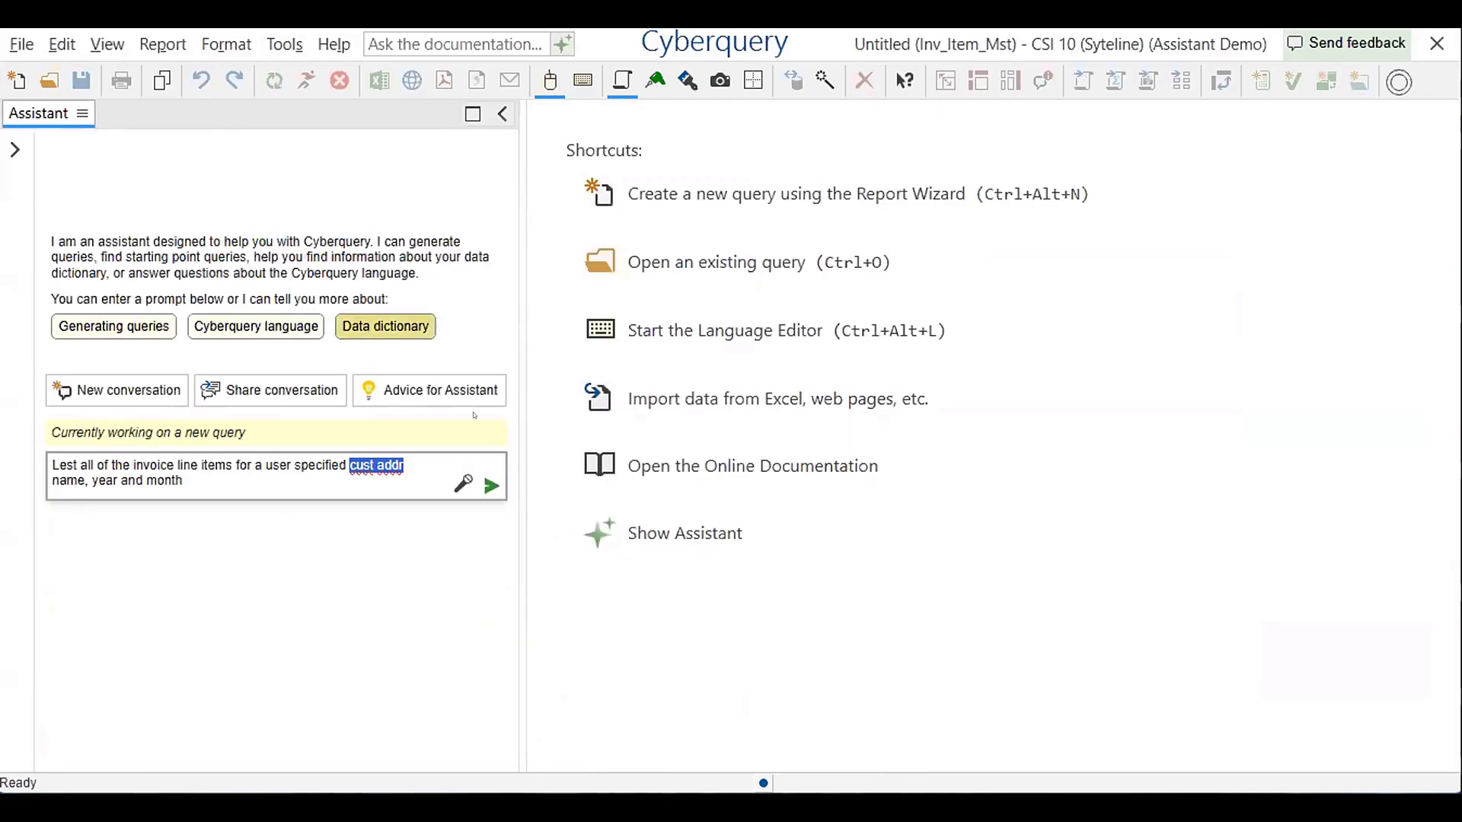
Submit the invoice line items prompt, choose to create a new query, and review the generated parameters, filters and fields
key(Return)
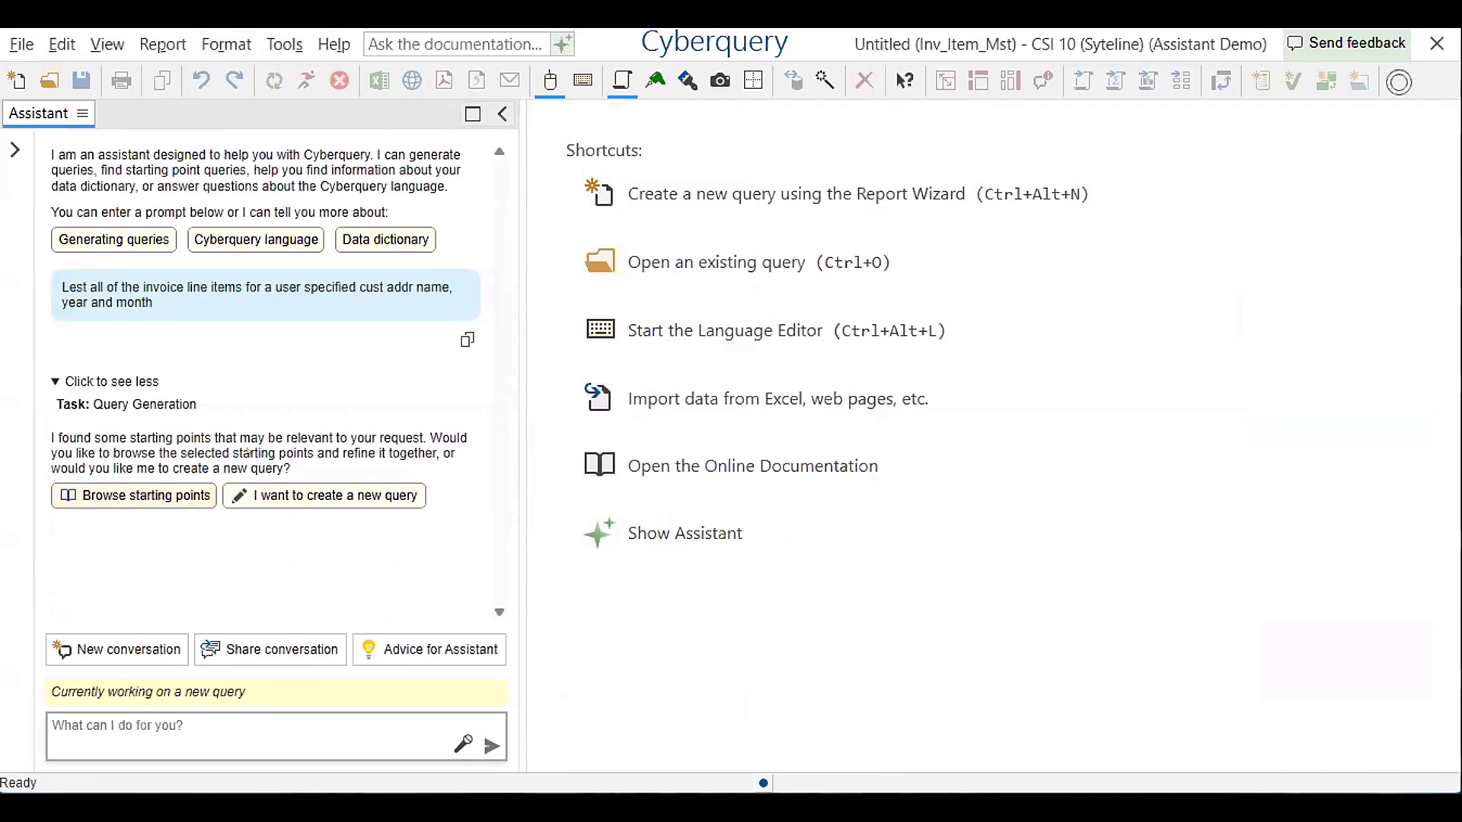
click(297, 488)
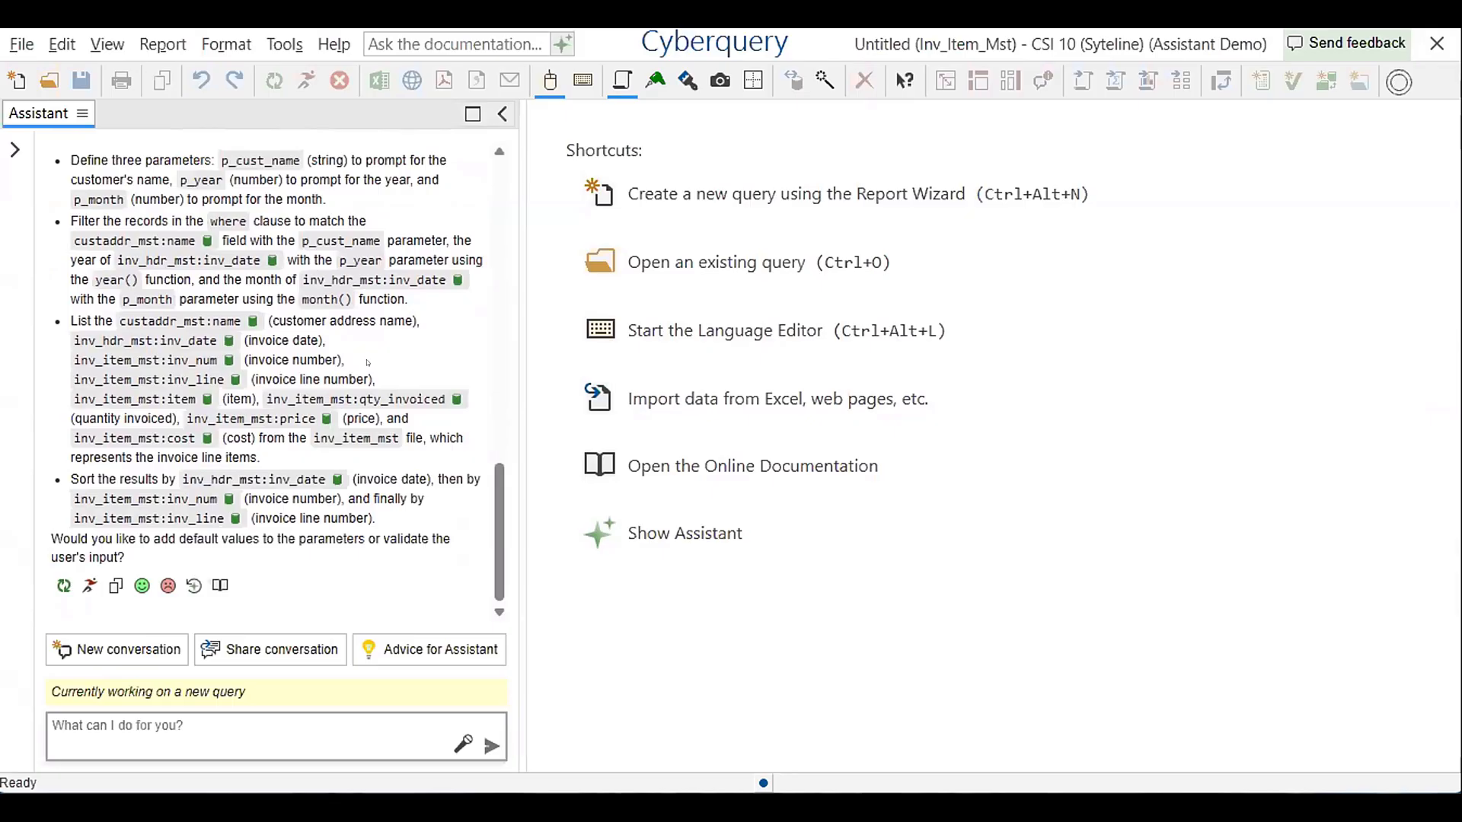
scroll(367, 363, up, 8)
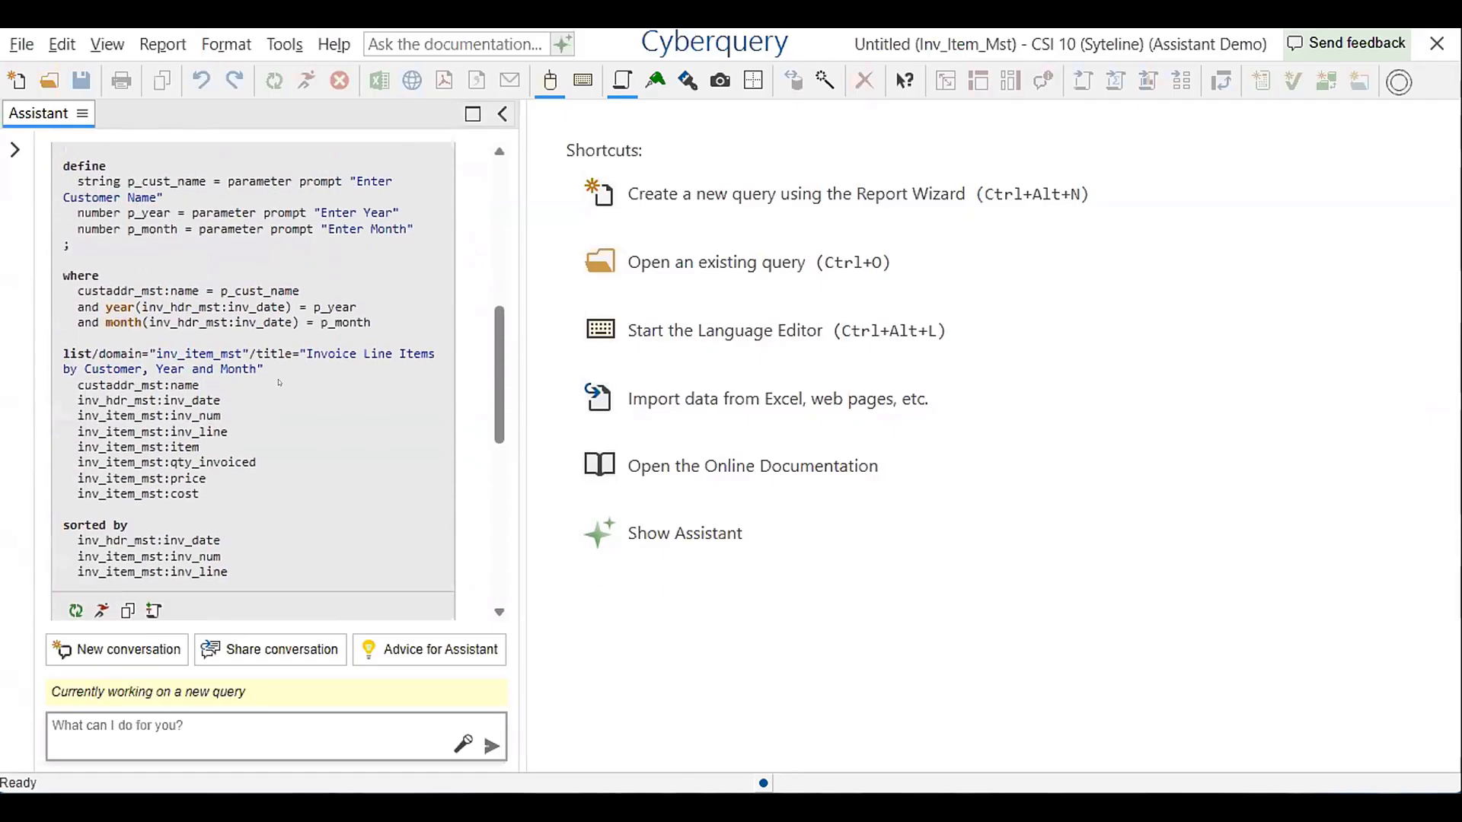
scroll(282, 381, down, 3)
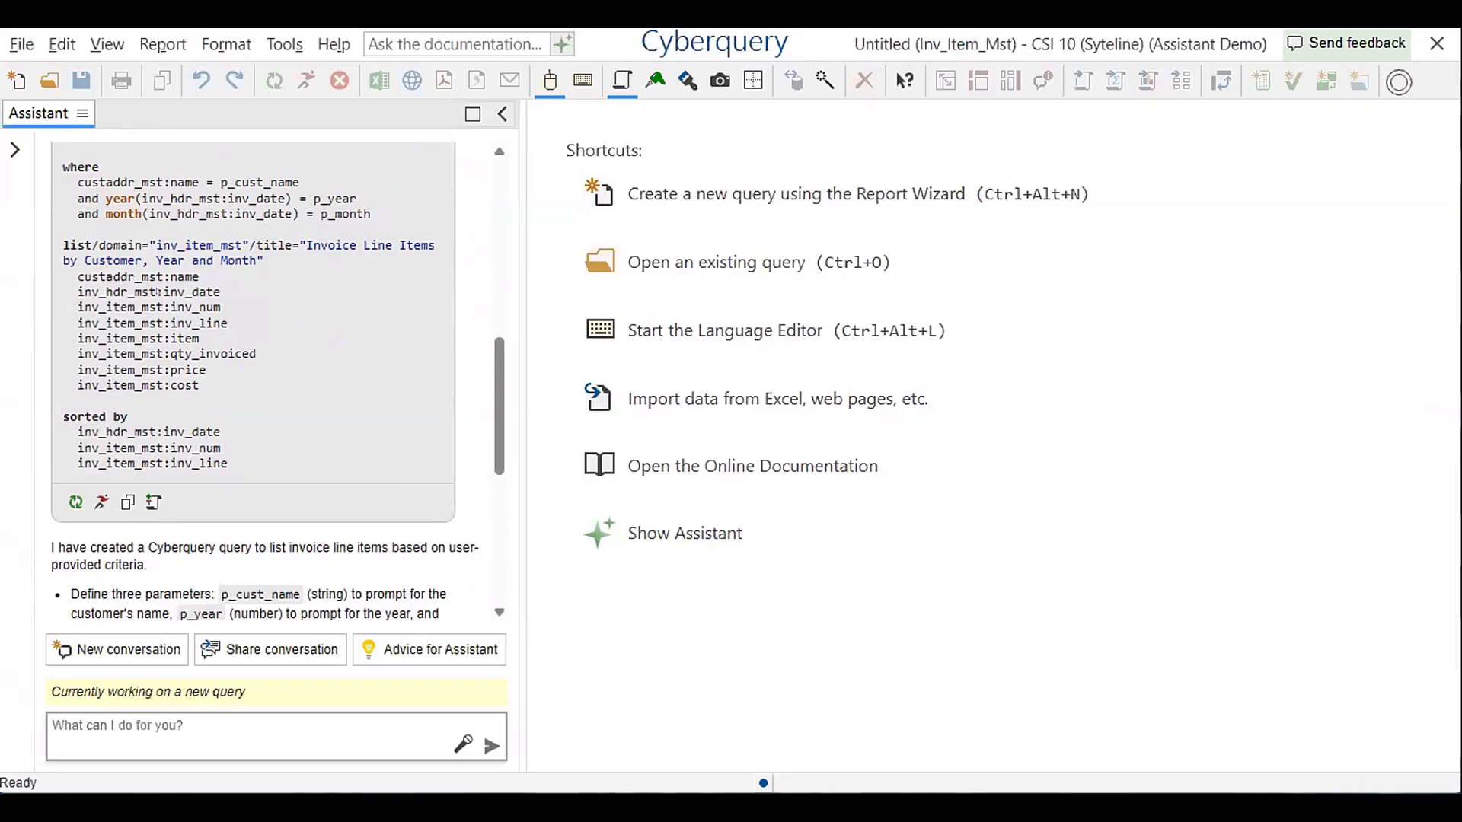
scroll(158, 291, up, 3)
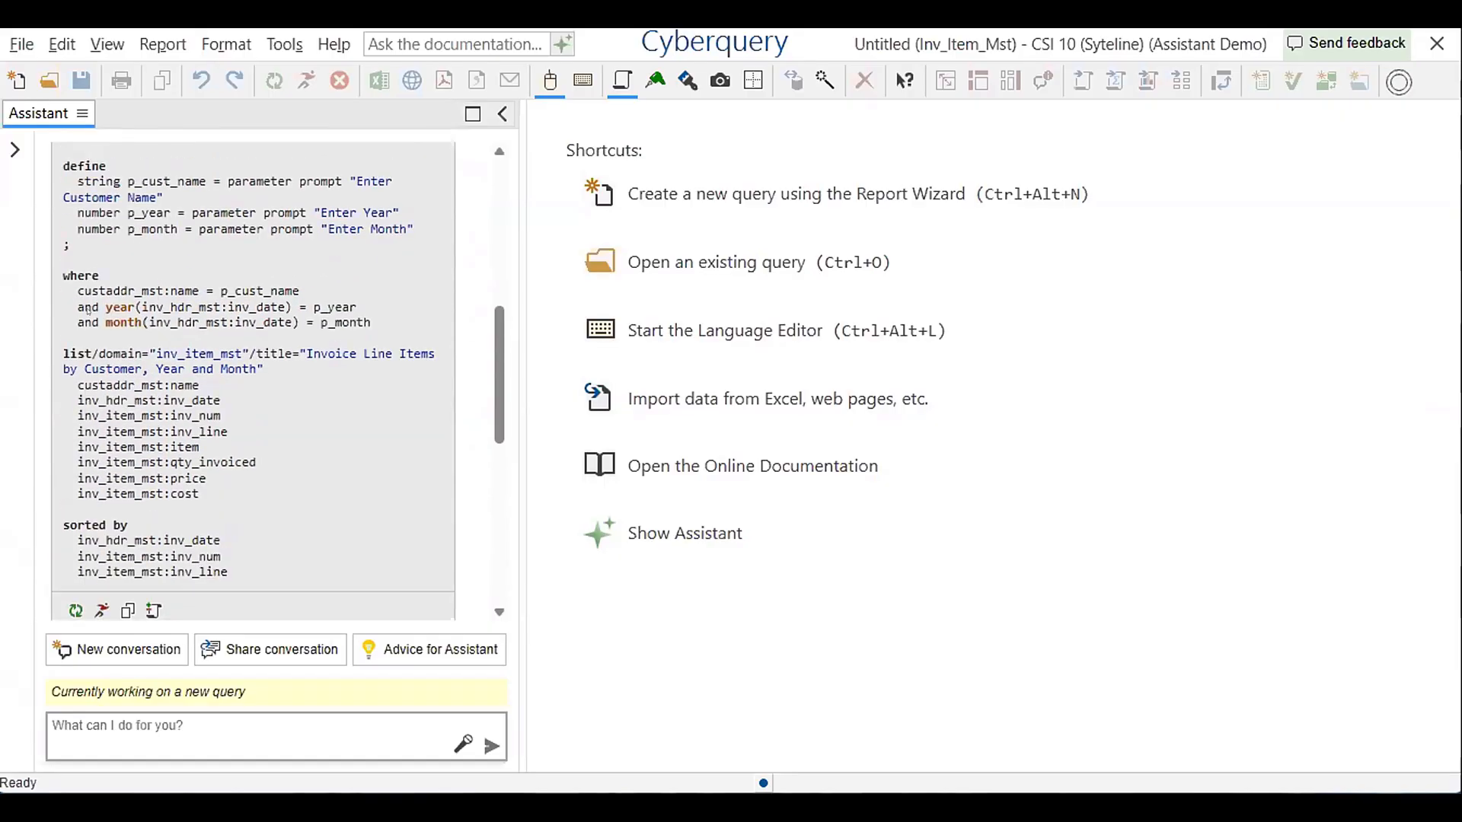
scroll(419, 466, down, 3)
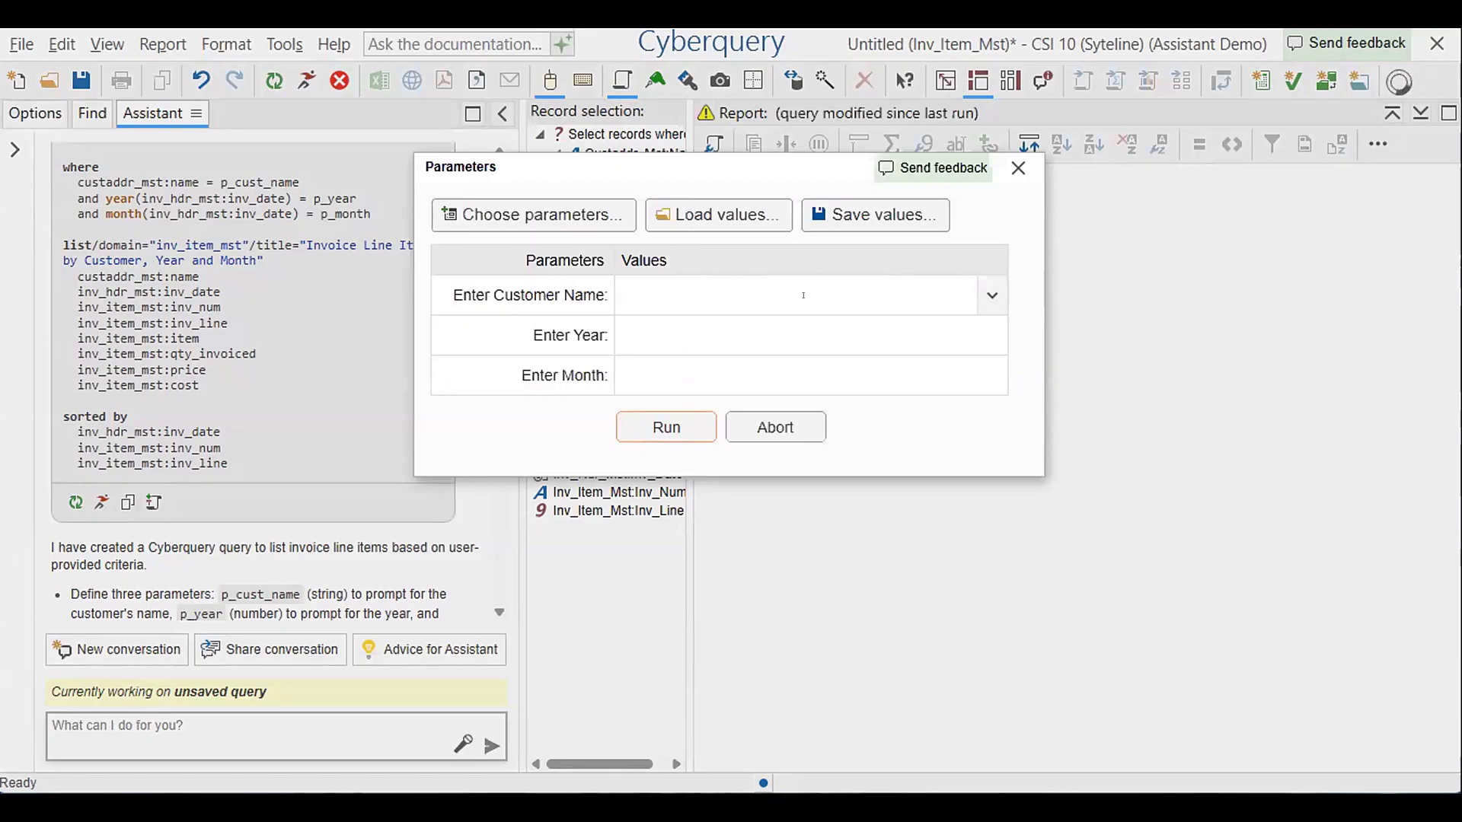
Run the generated query for customer Coordinated Bicycles - North with year 2018 and April as the month
click(992, 296)
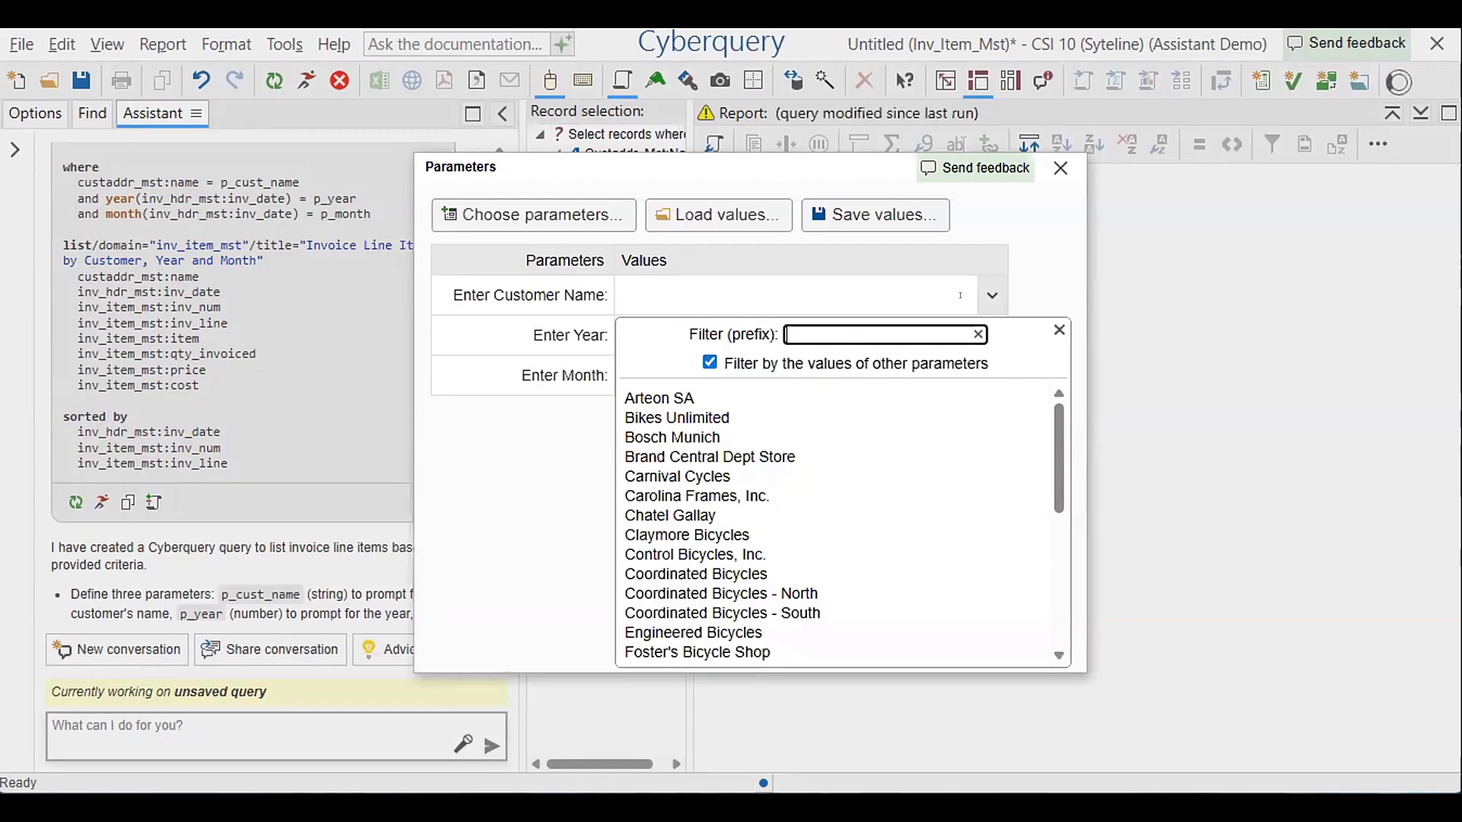
click(785, 594)
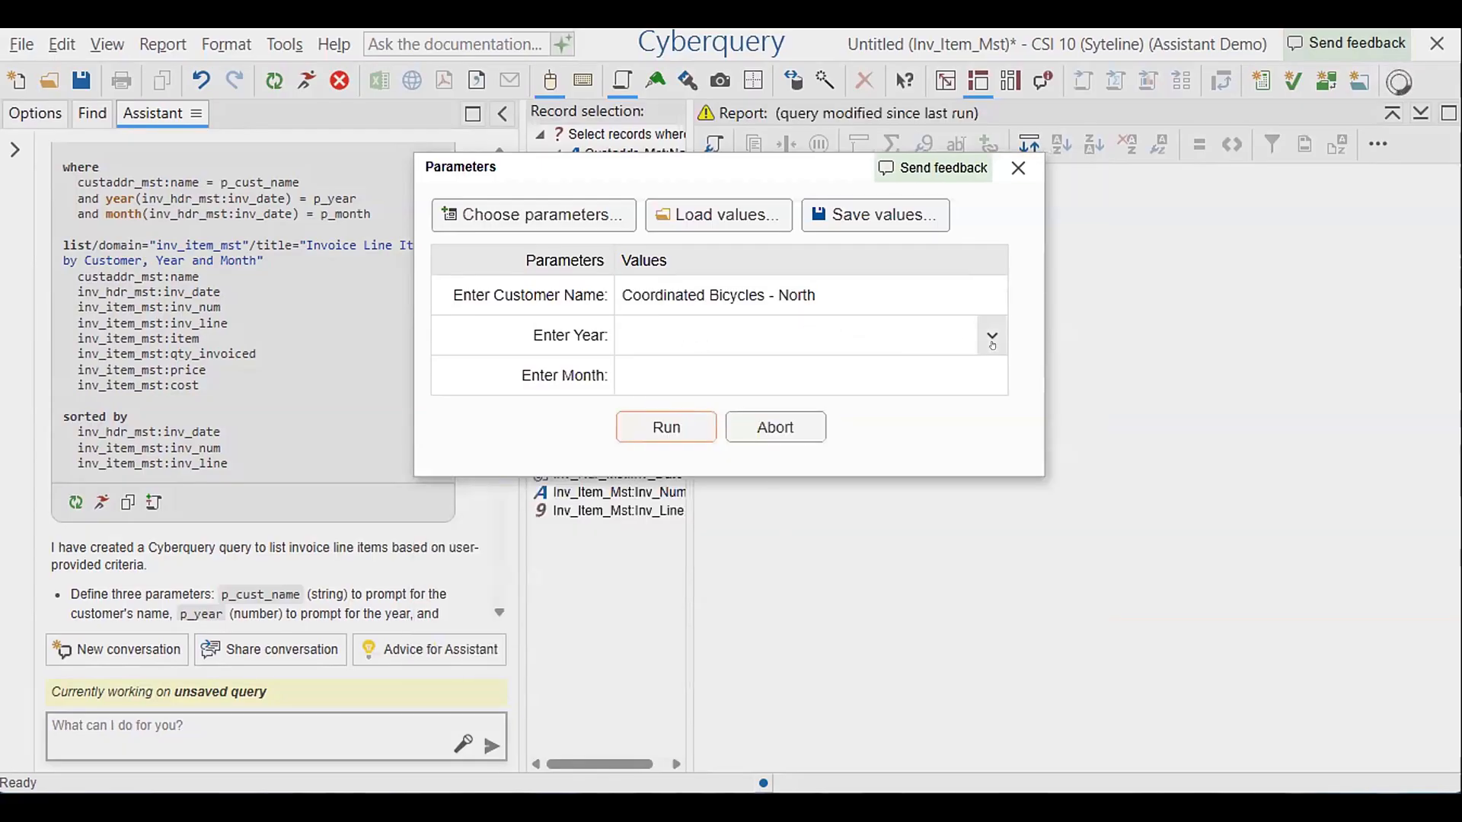
click(992, 339)
click(715, 434)
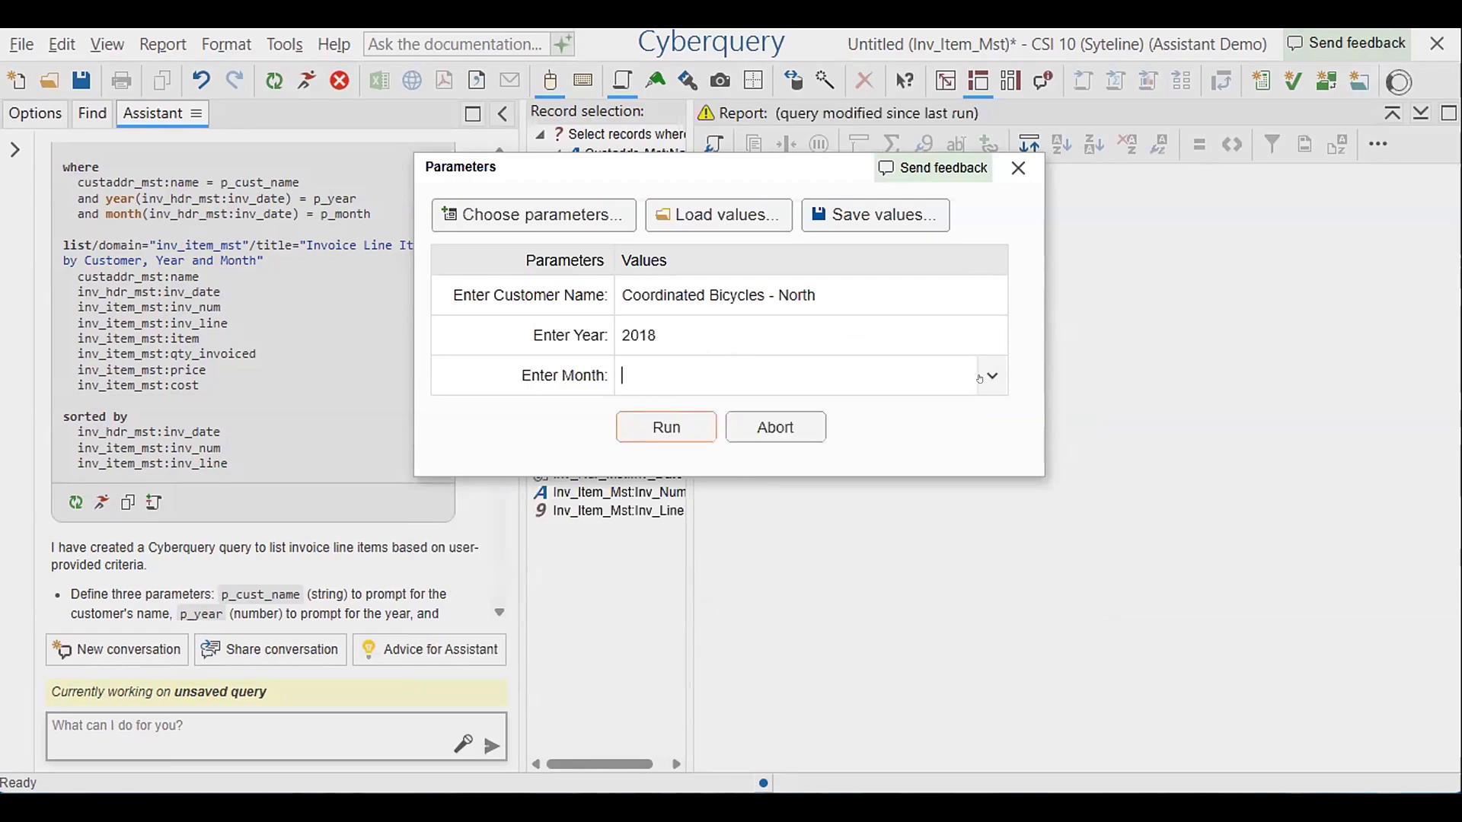
click(981, 377)
click(697, 467)
key(Return)
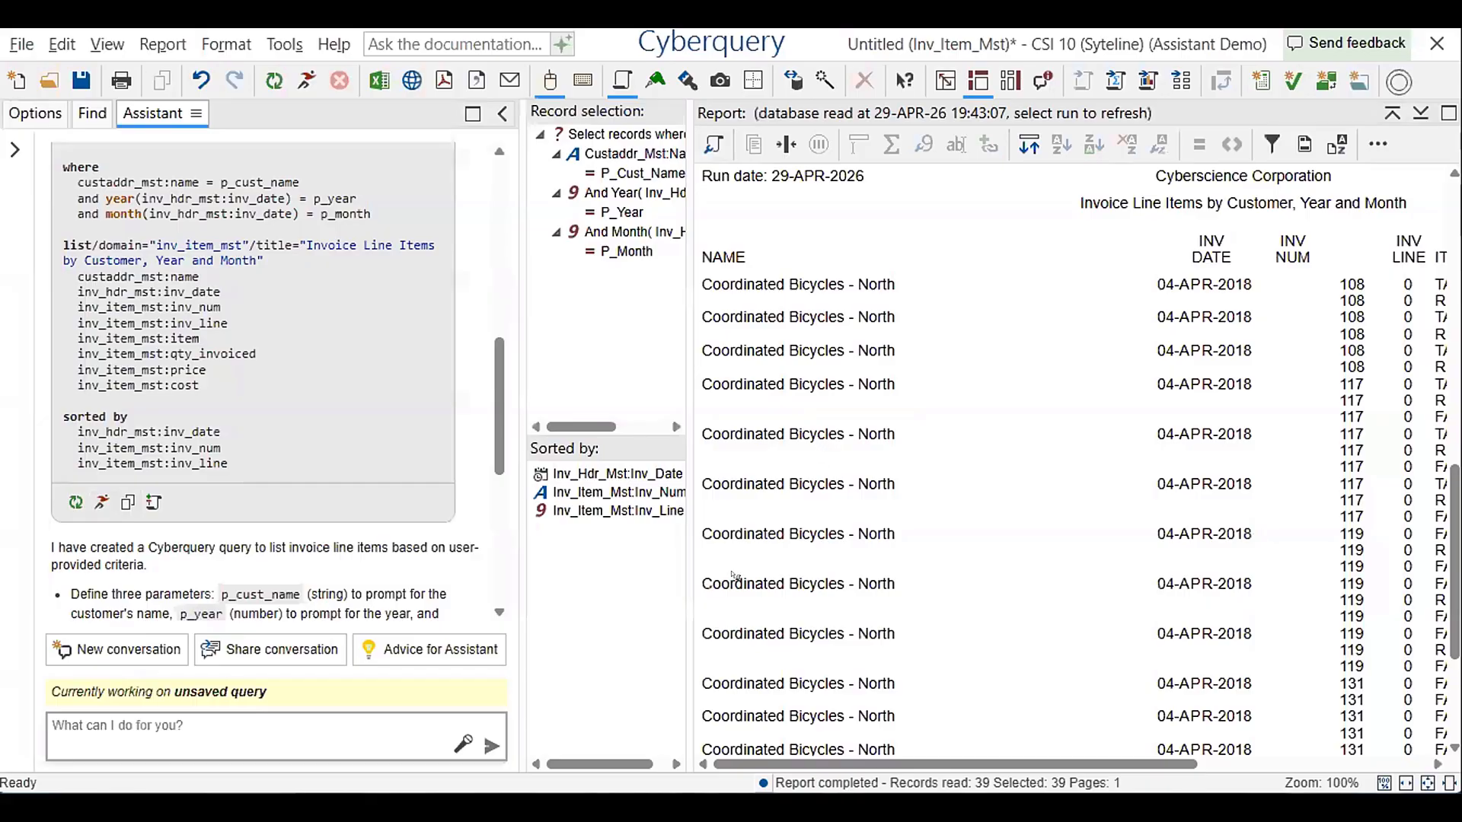
Examine the invoice line items report column by column, from customer name and invoice date through item, quantity, price and cost
scroll(751, 759, right, 5)
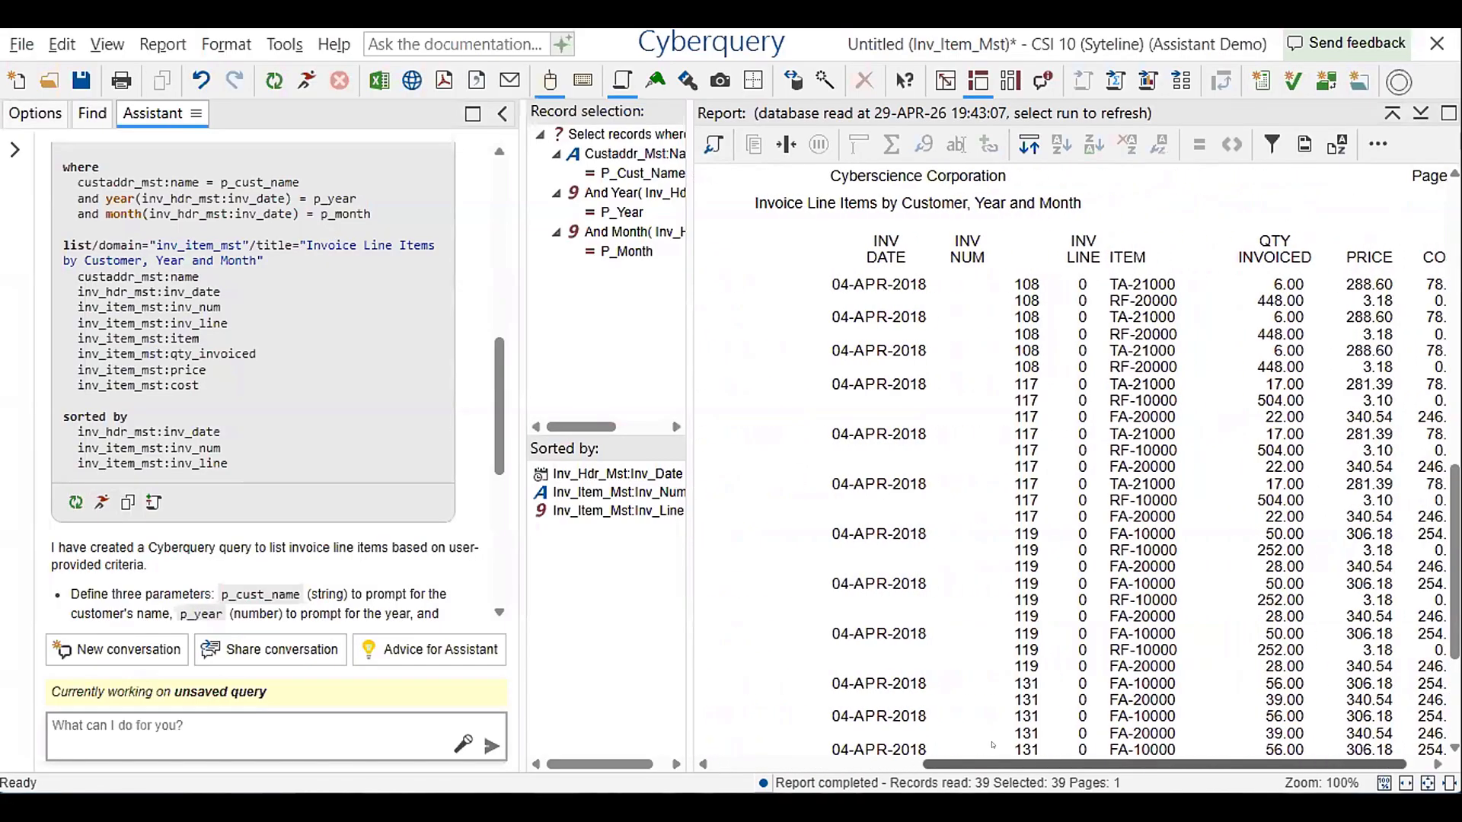
scroll(888, 727, left, 5)
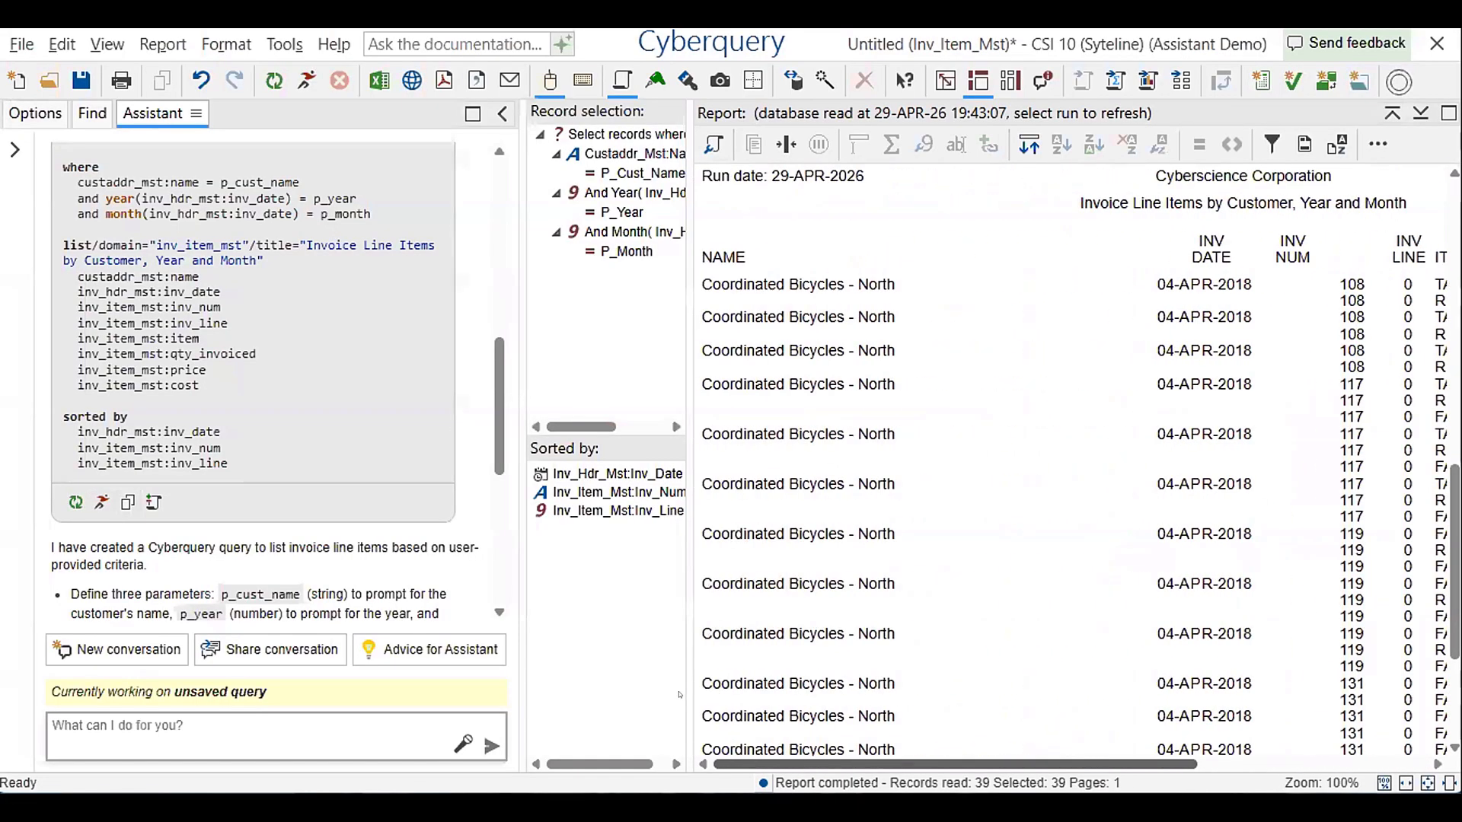
click(751, 283)
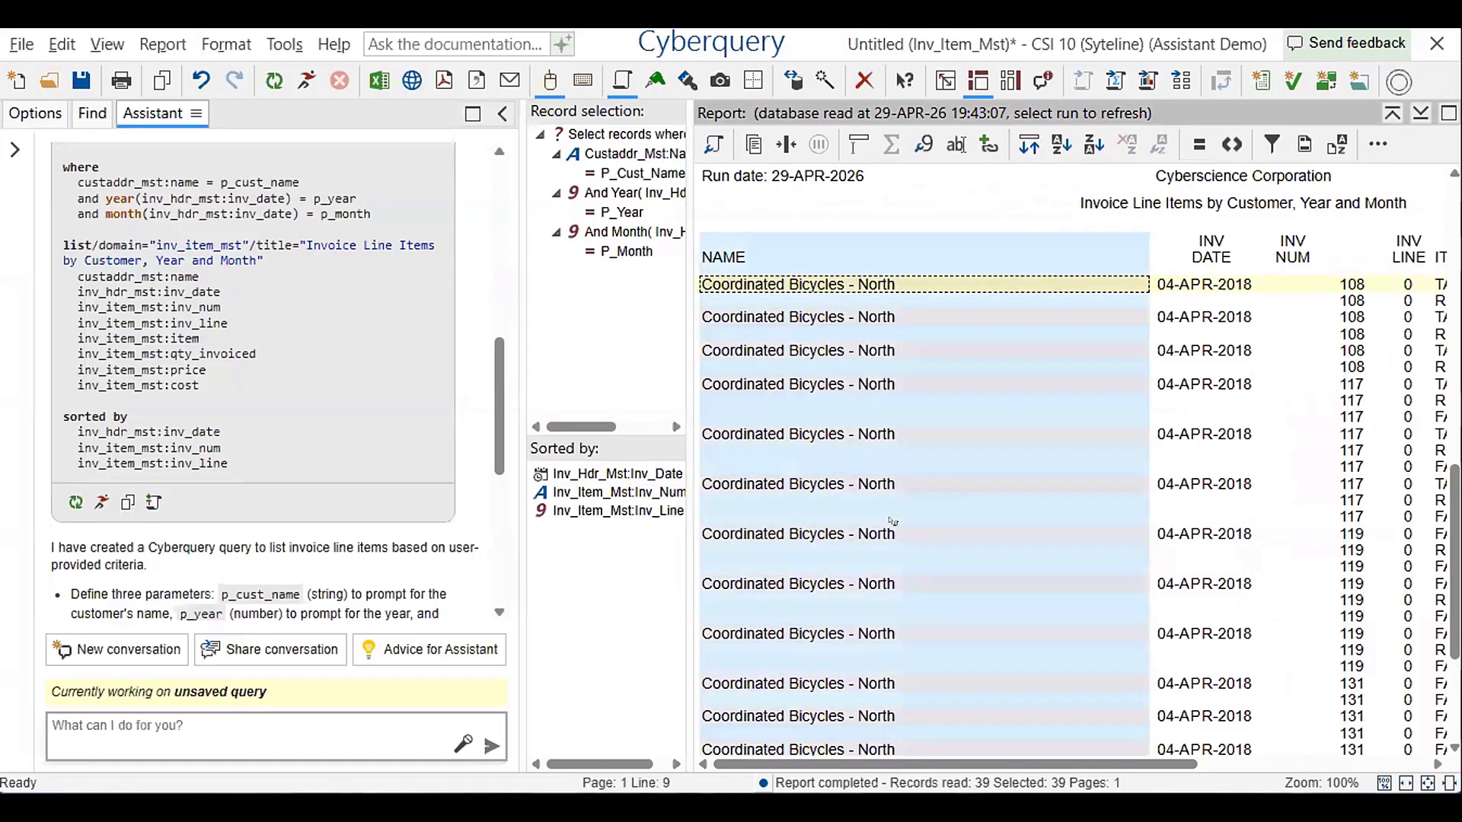
key(Right)
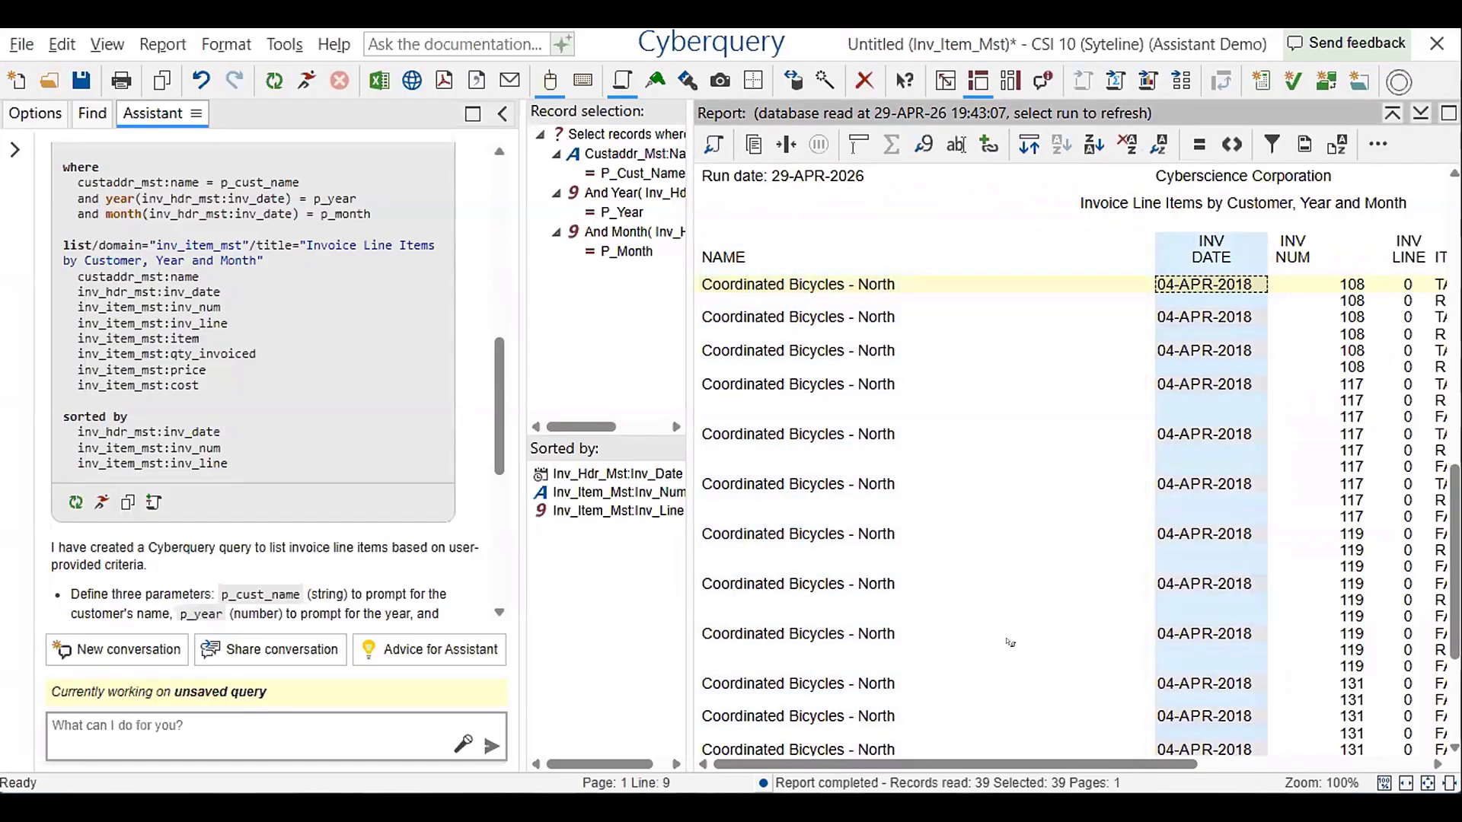
key(Right)
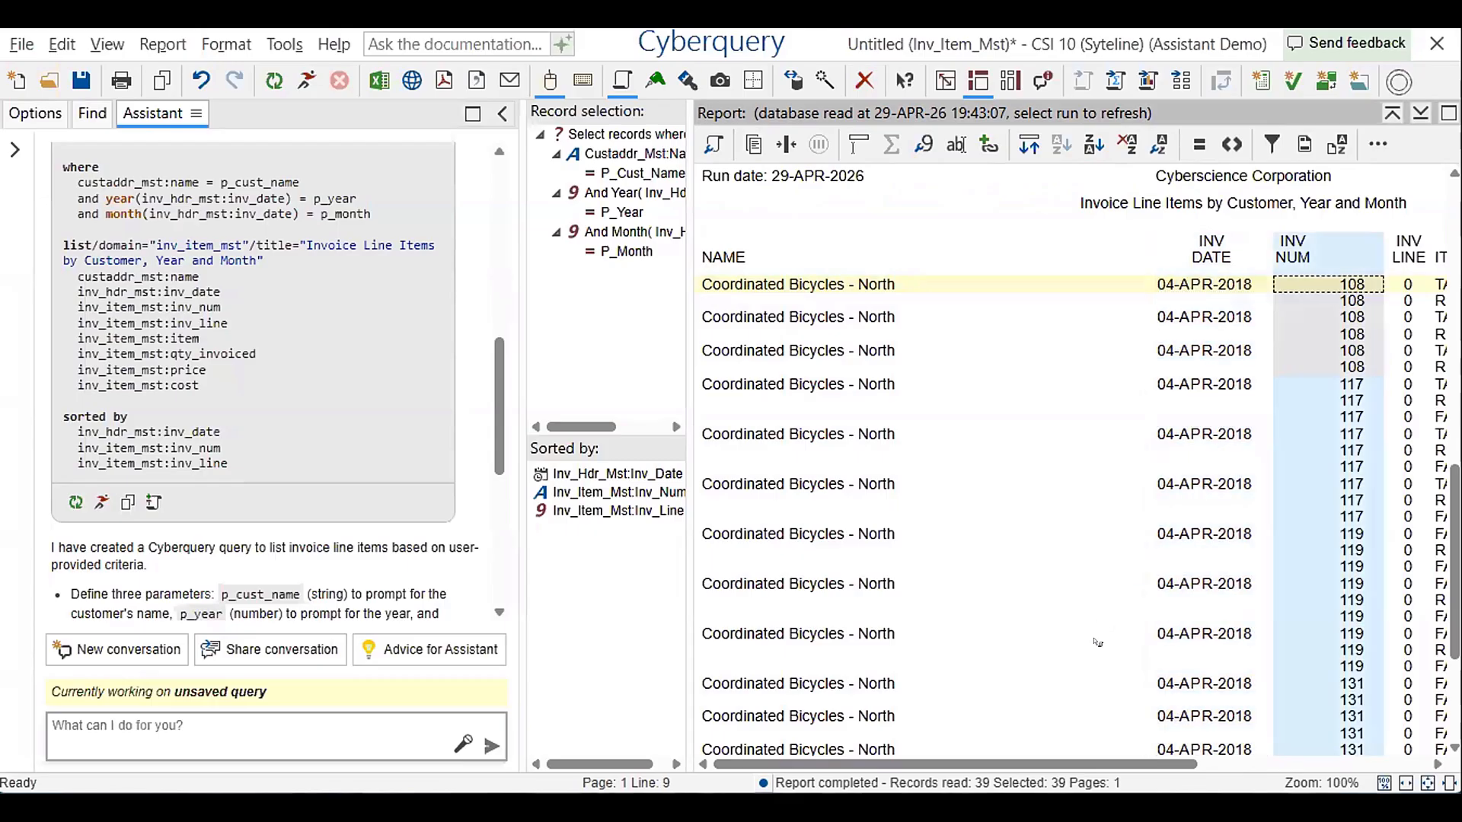
key(Right)
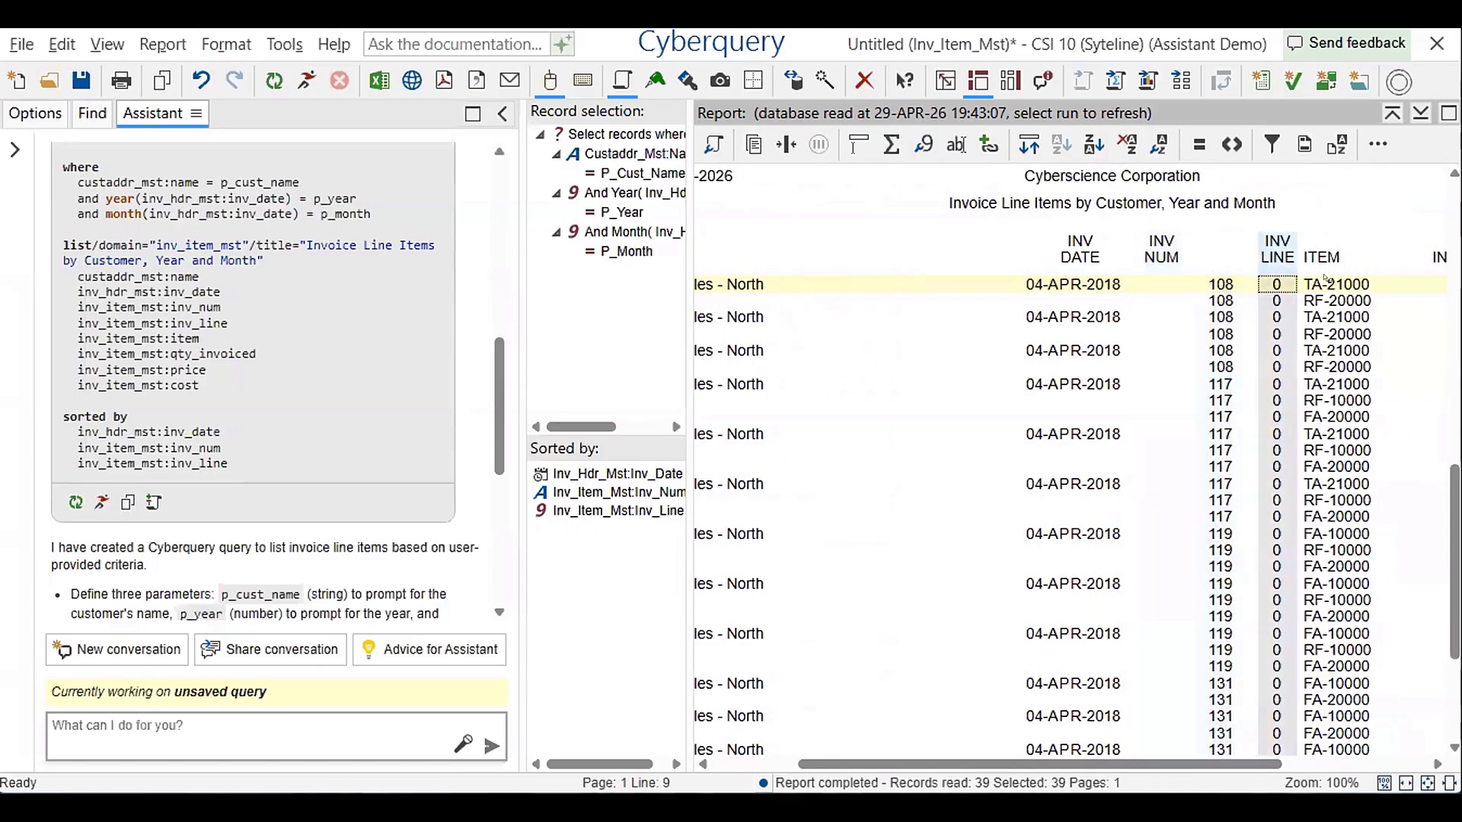
key(Right)
drag(1165, 764, 1317, 765)
drag(1130, 714, 959, 696)
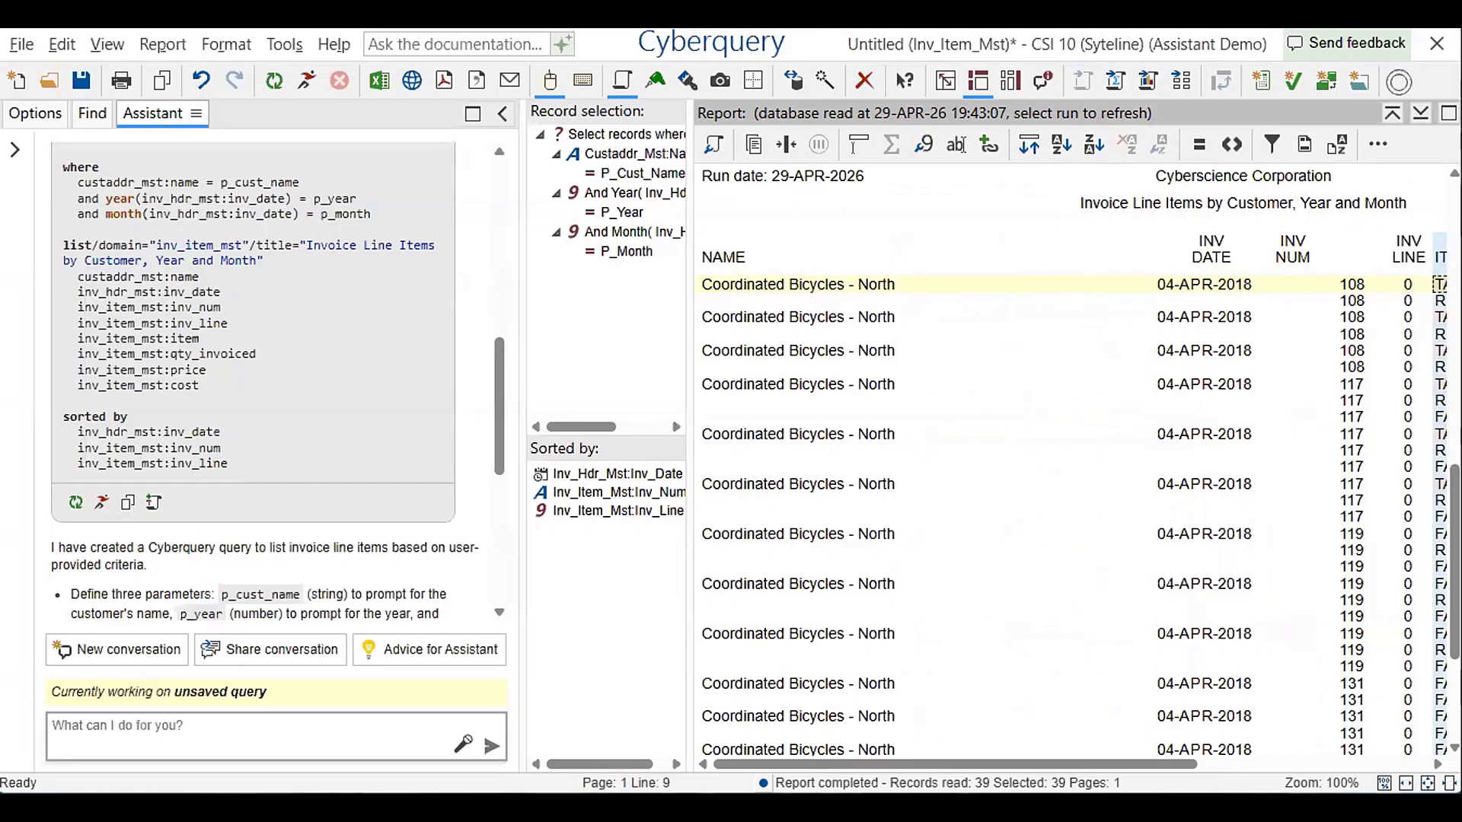
Ask the Assistant to add site labels, clean up the column headings and add an extended price column, and review its reasoning
click(390, 723)
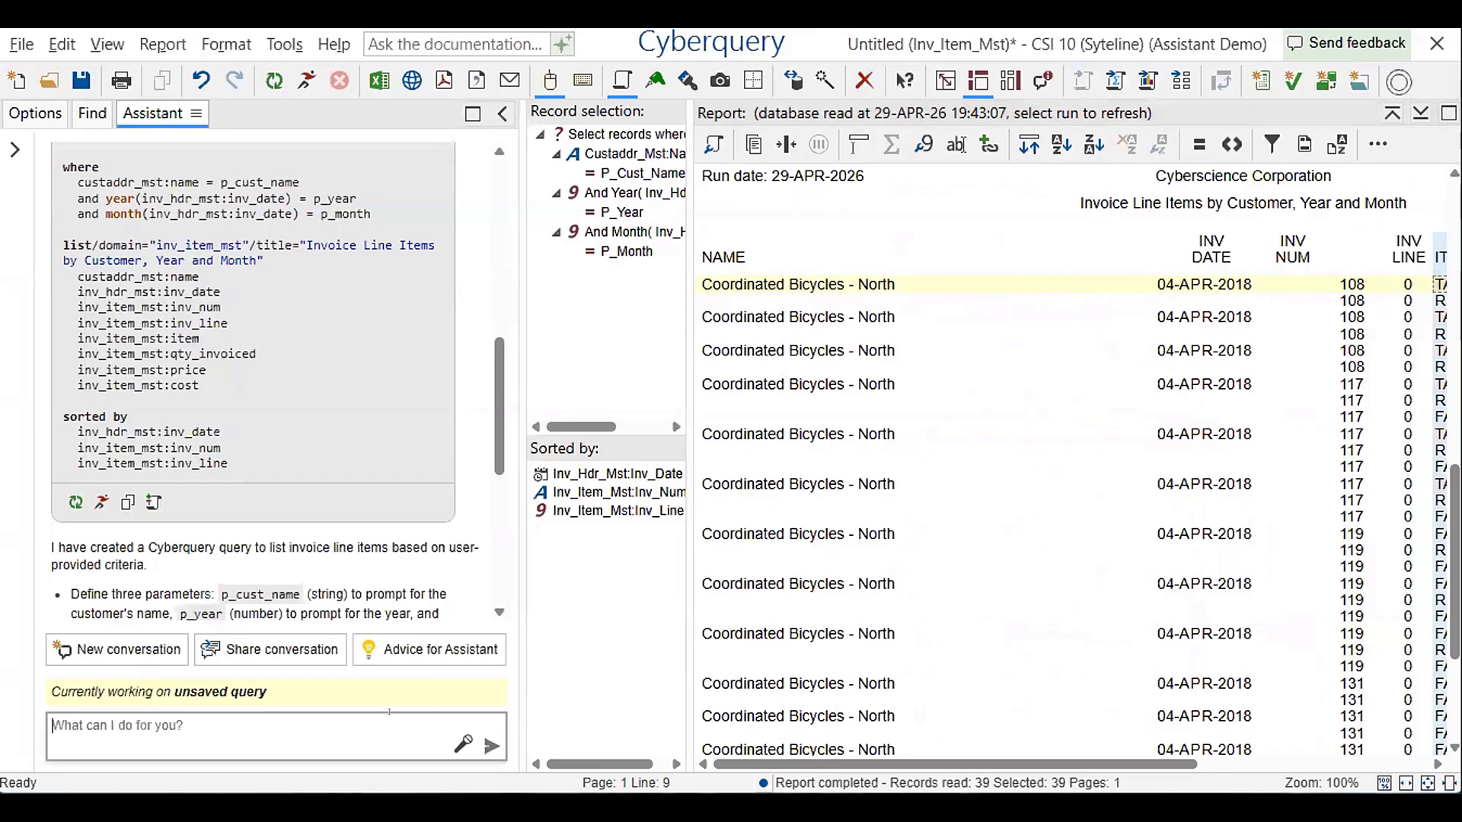
text(Add site )
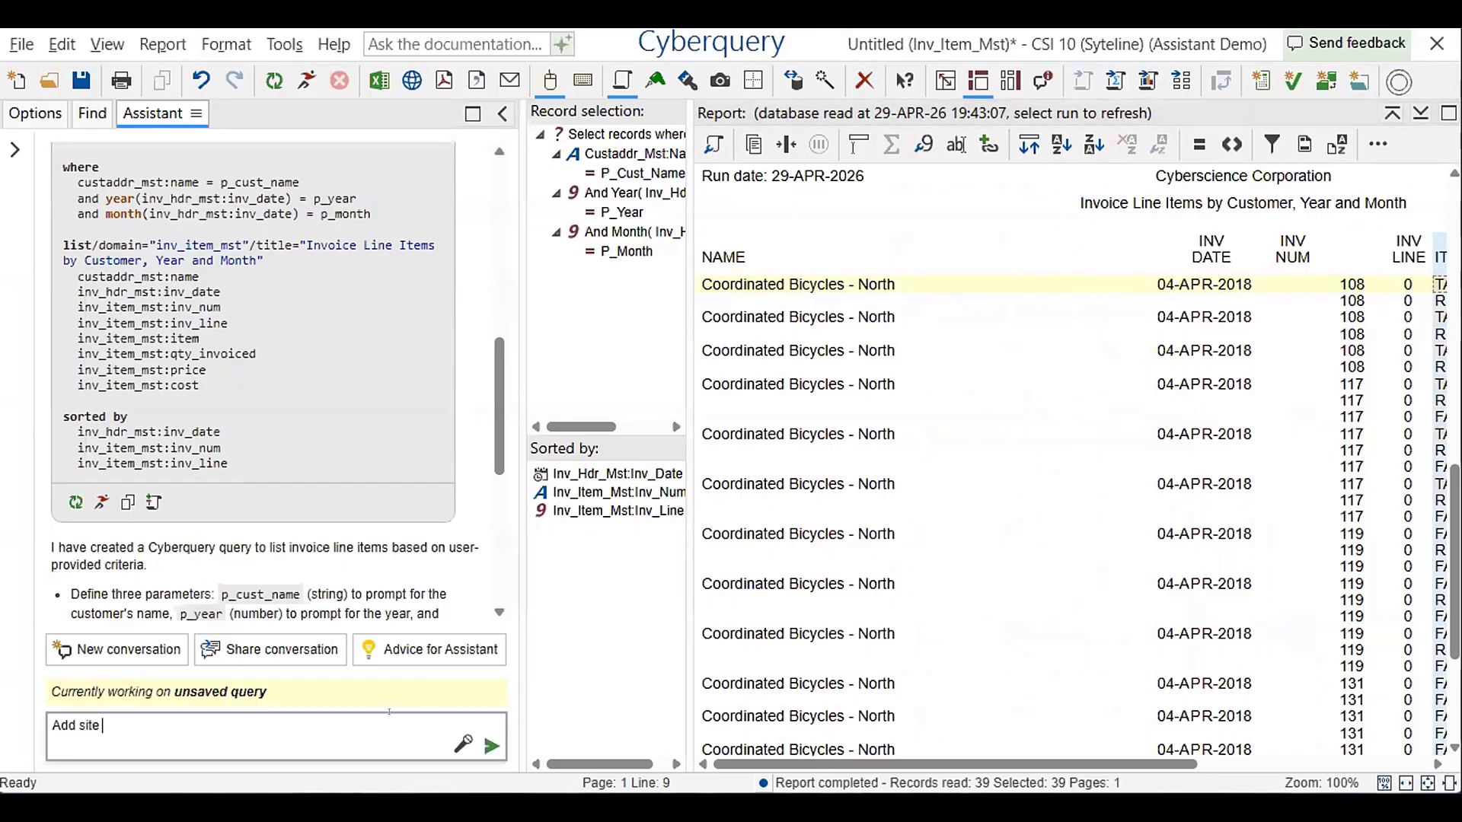
text(labels.)
text( Clean u)
text(p the columnd)
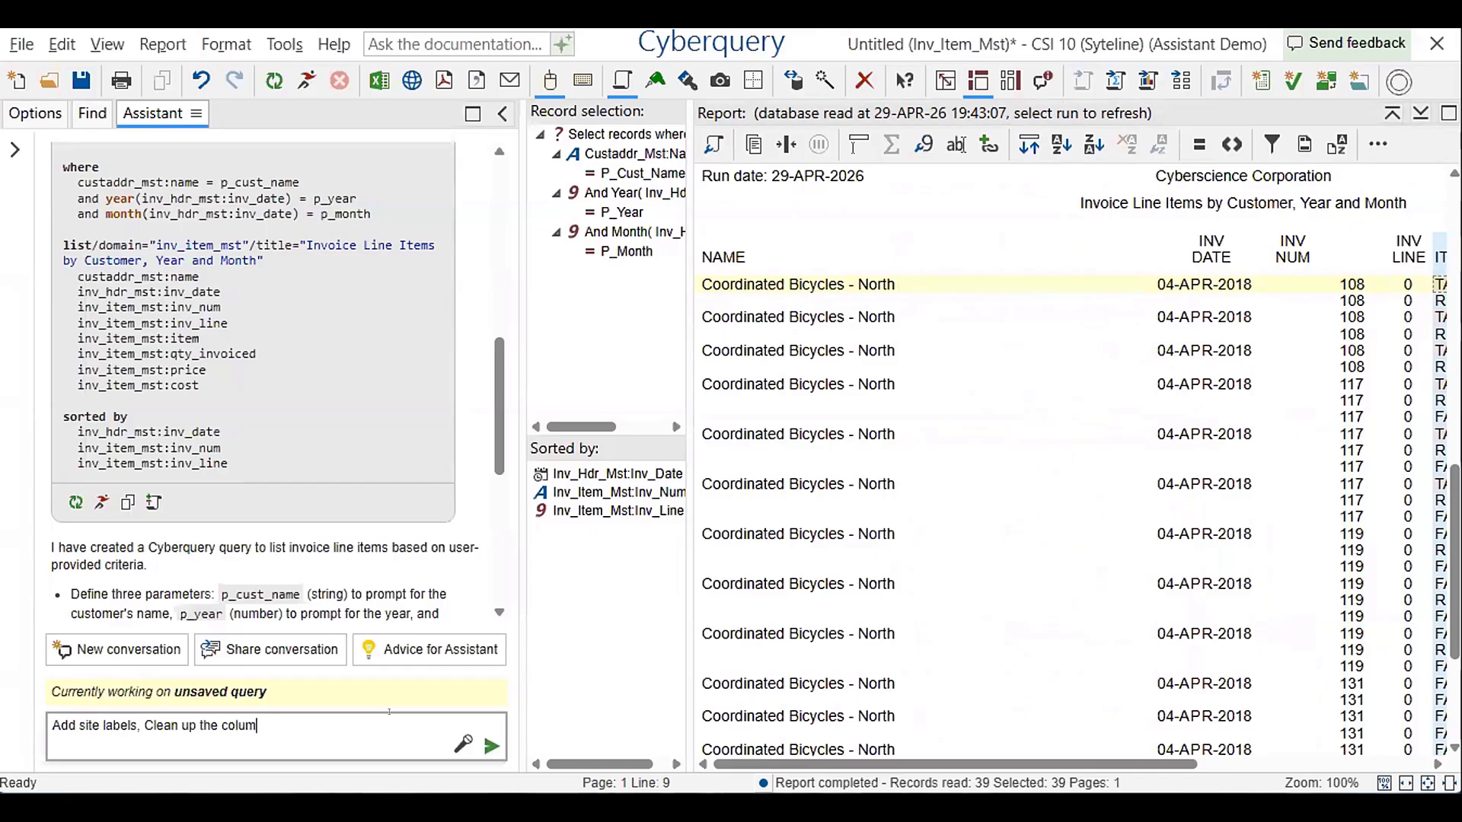
key(BackSpace)
text(heads)
text(,)
key(BackSpace)
key(BackSpace)
key(BackSpace)
text(ings, and add an extended)
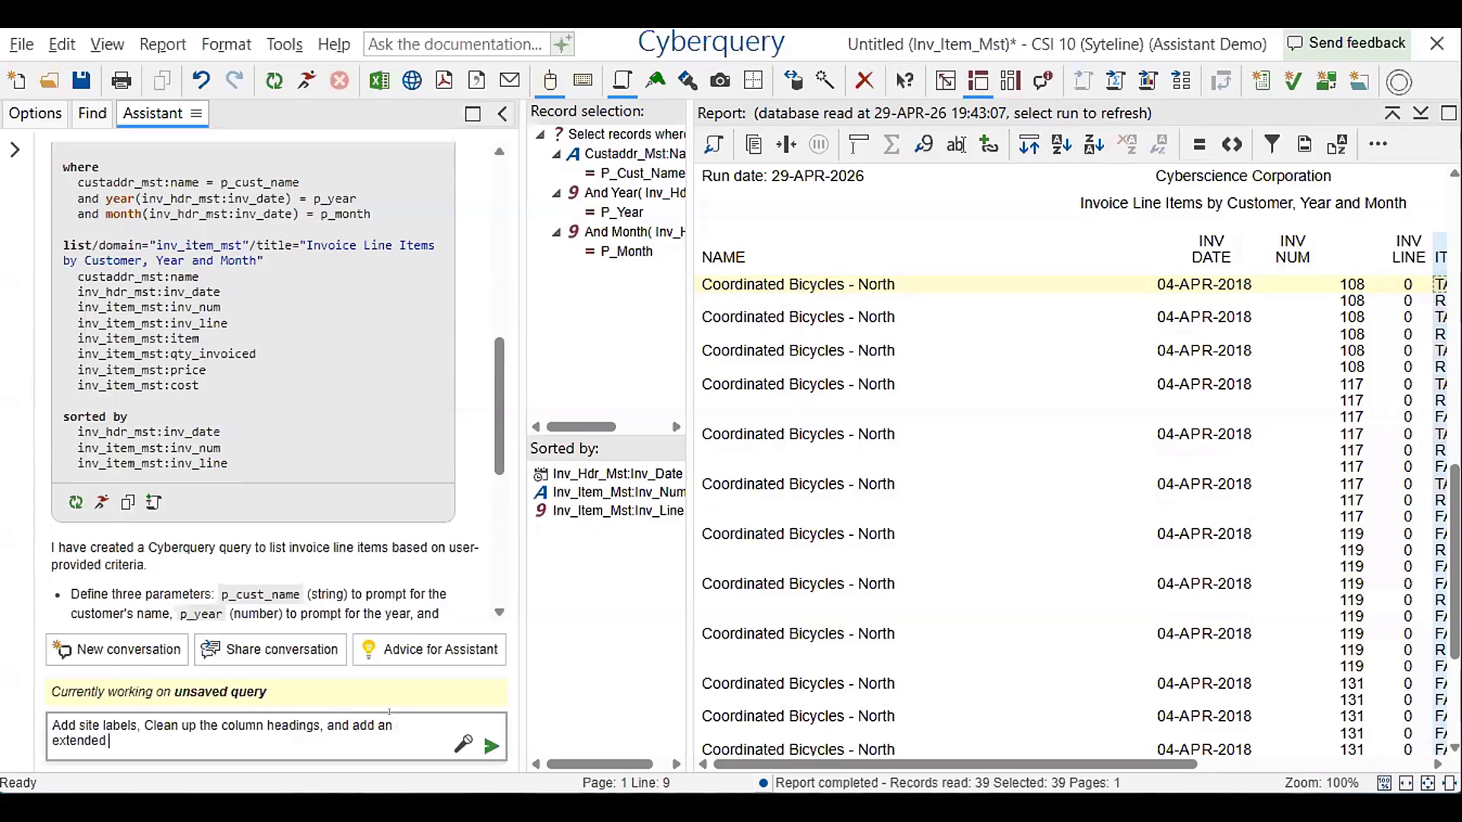
text( price column)
key(Return)
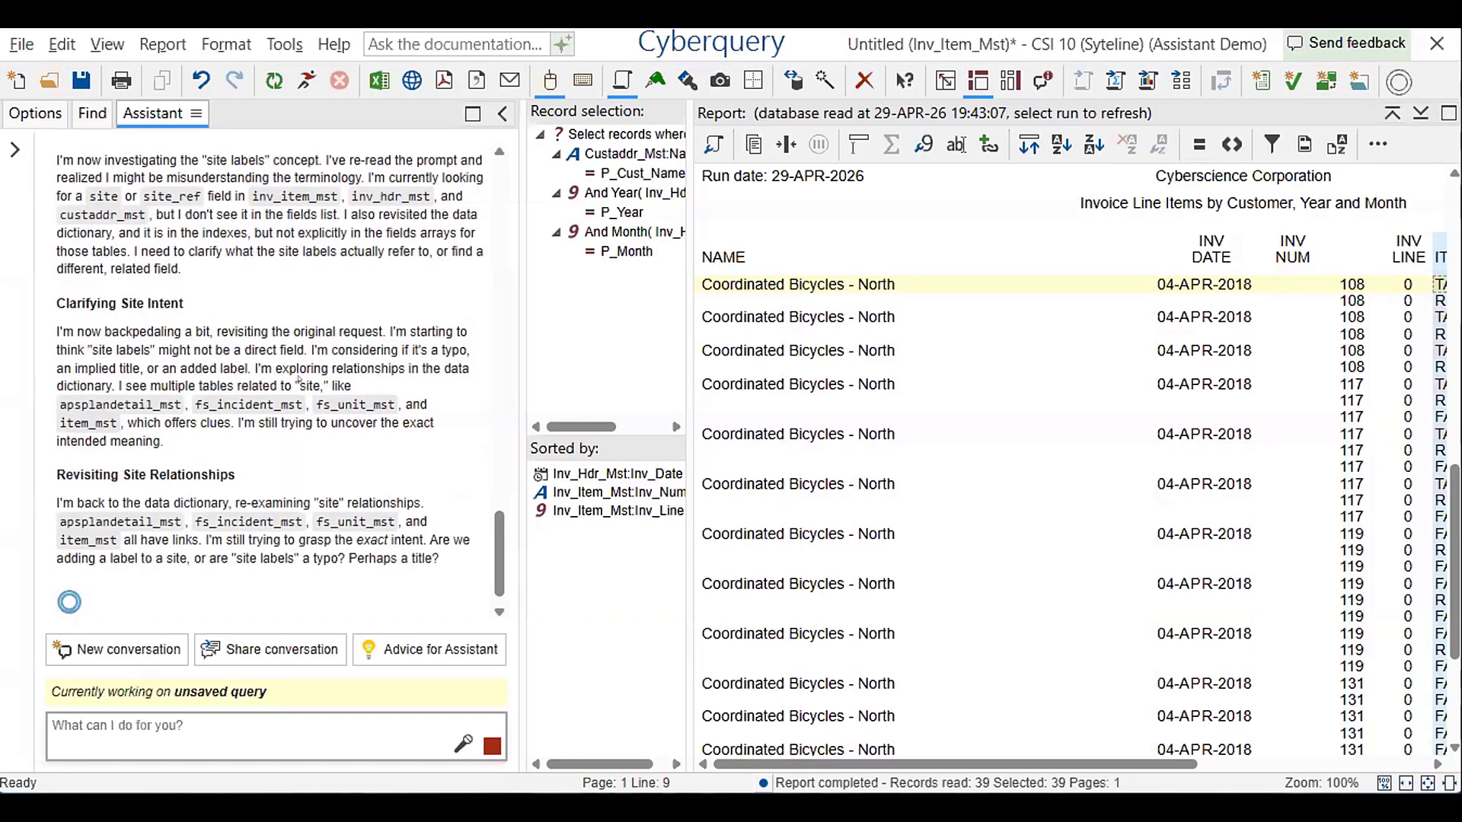
scroll(299, 378, up, 10)
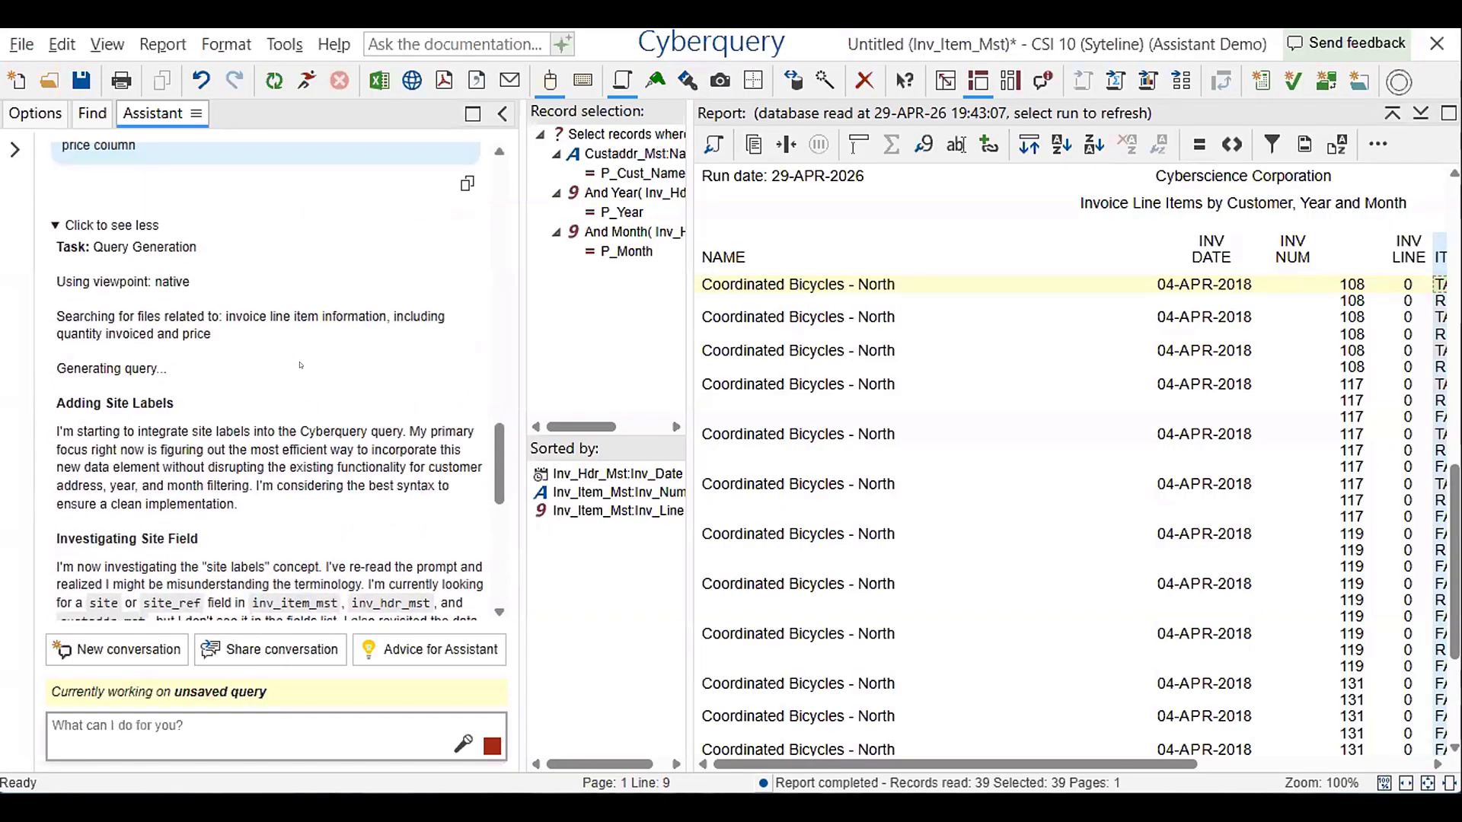
scroll(267, 320, up, 10)
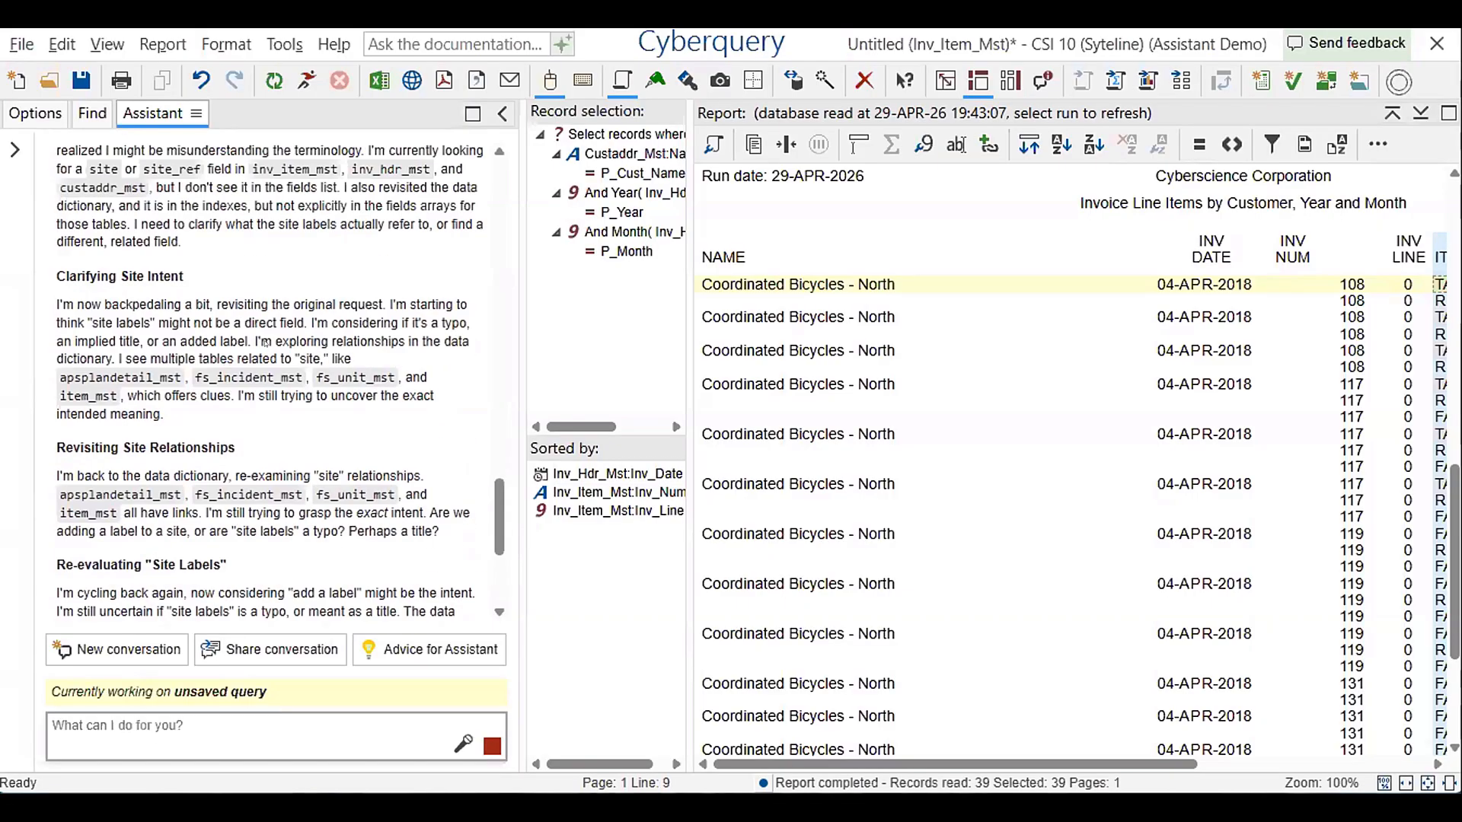
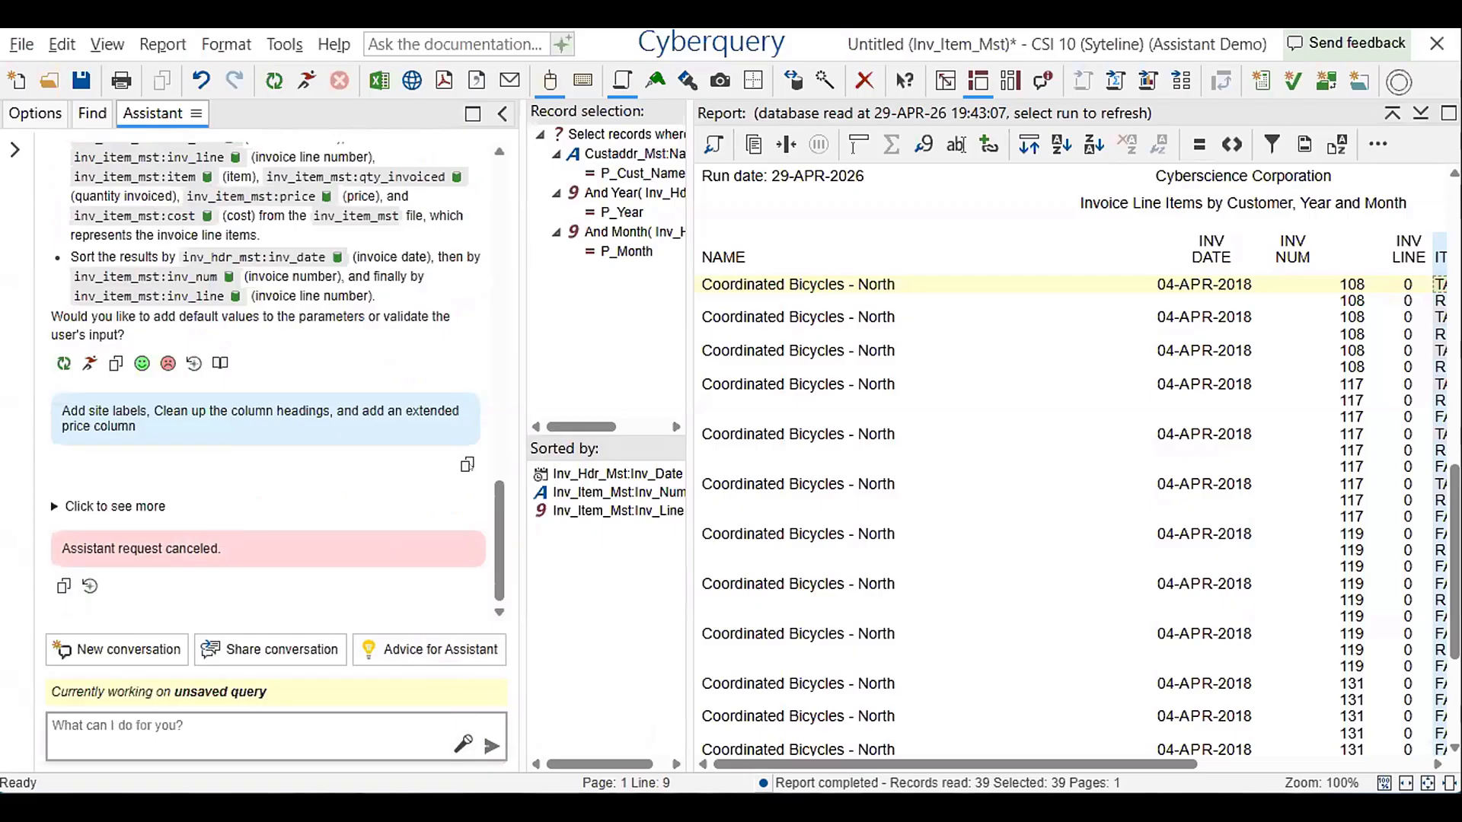
Resubmit the request to add site labels, clean up column headings and add an extended price column, and run the modified query
click(467, 464)
click(285, 725)
key(ctrl+v)
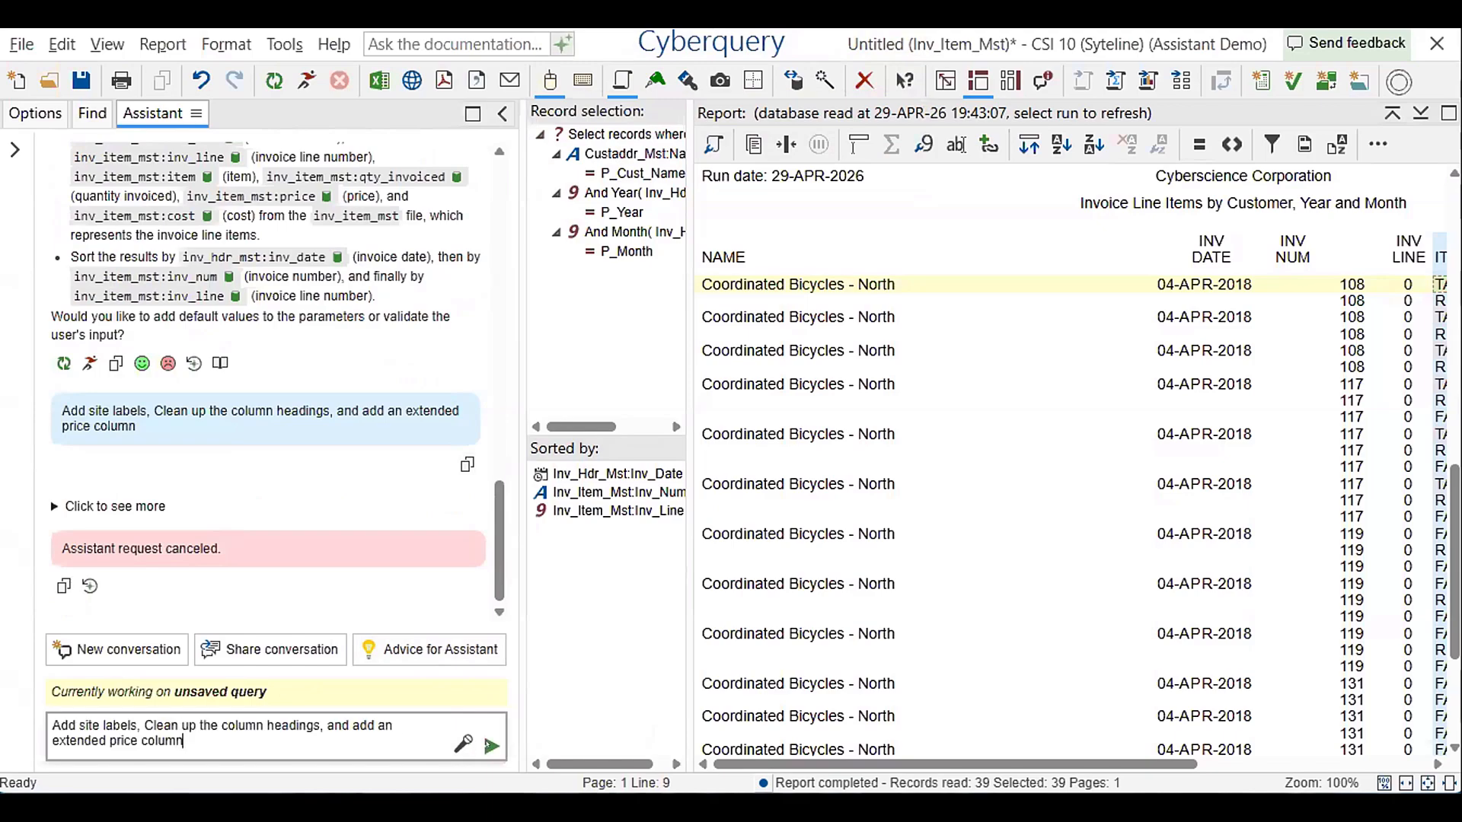
click(492, 746)
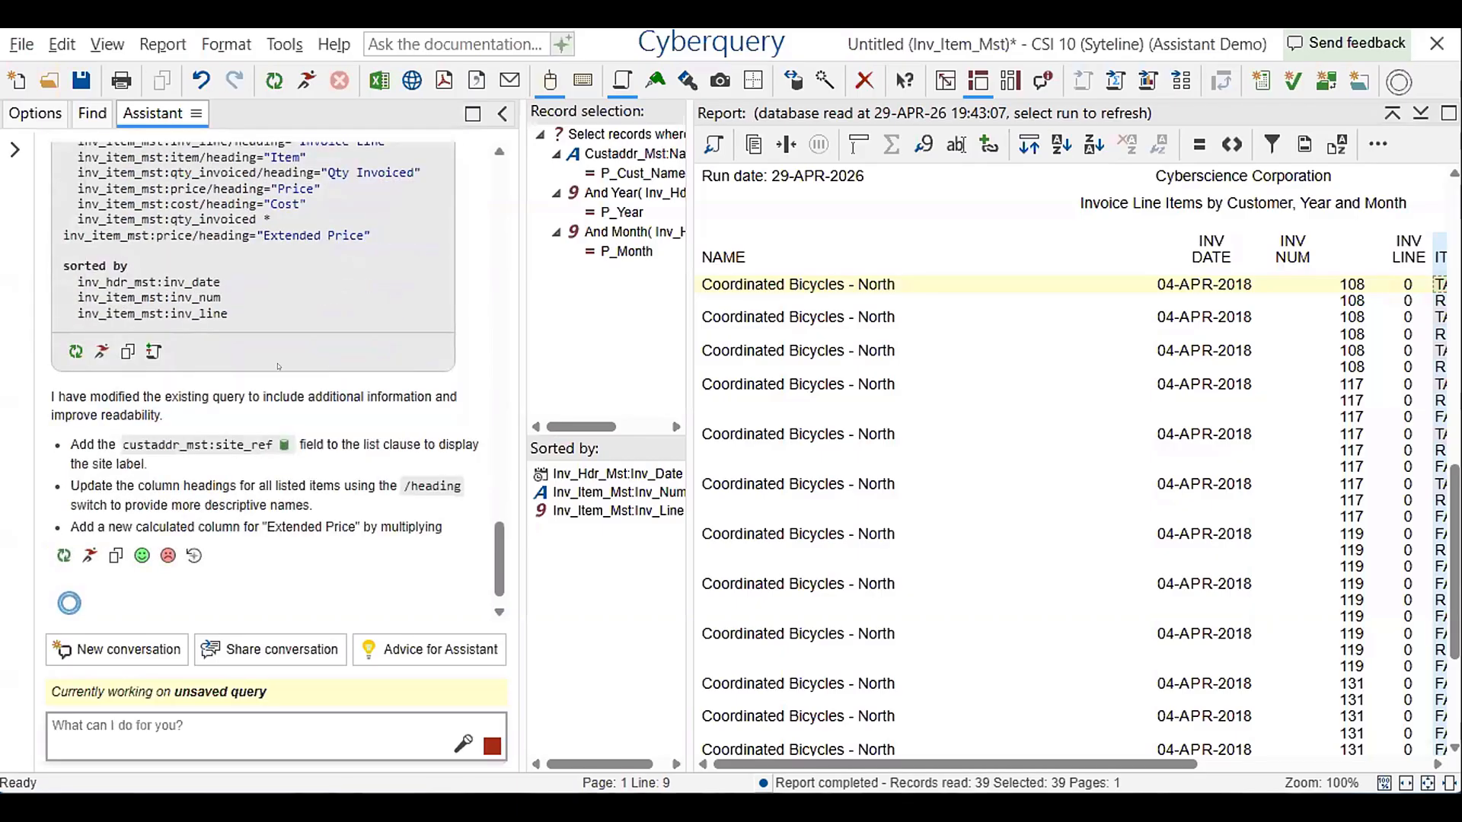
click(102, 324)
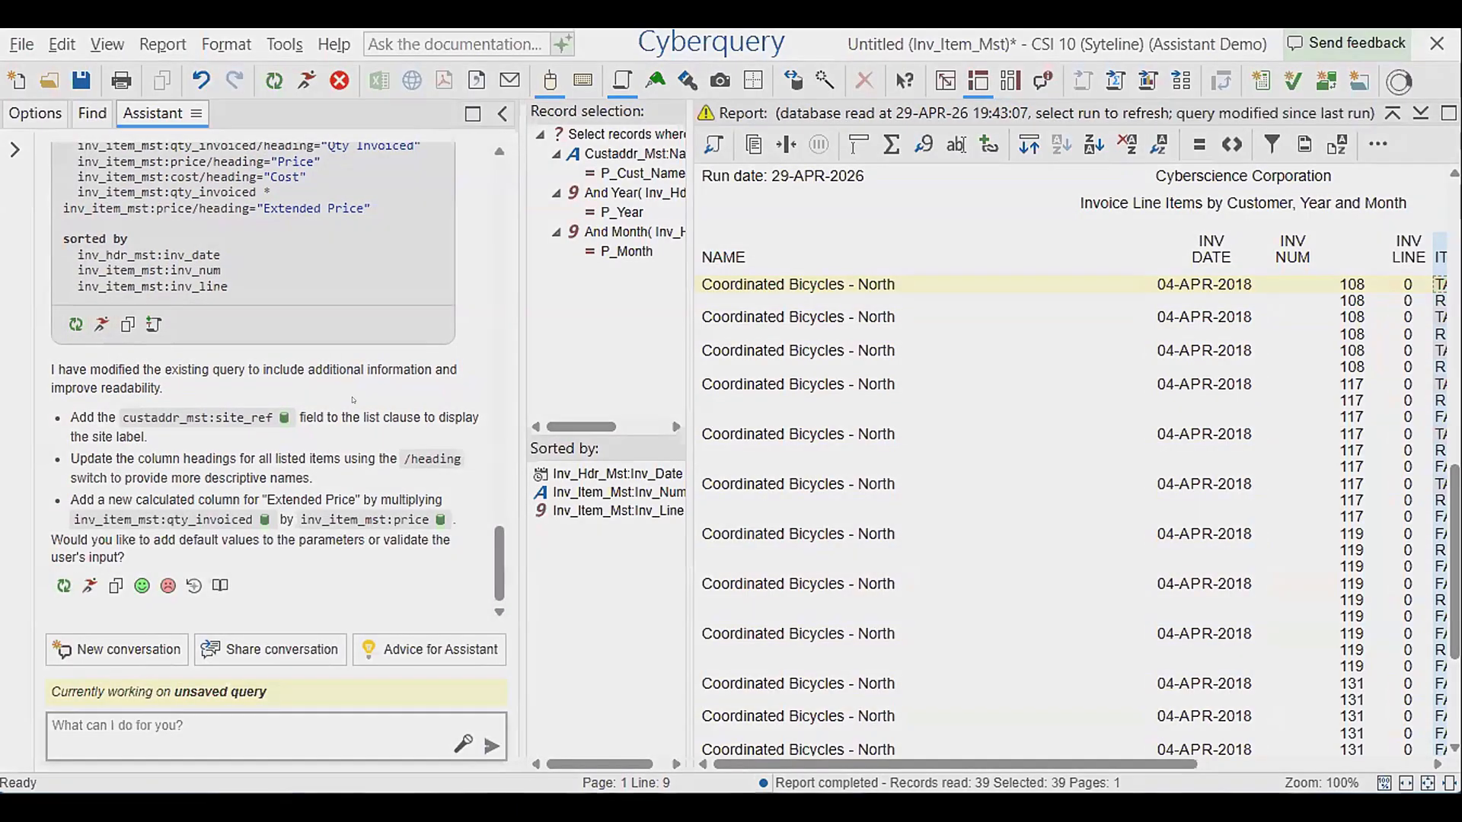
click(644, 428)
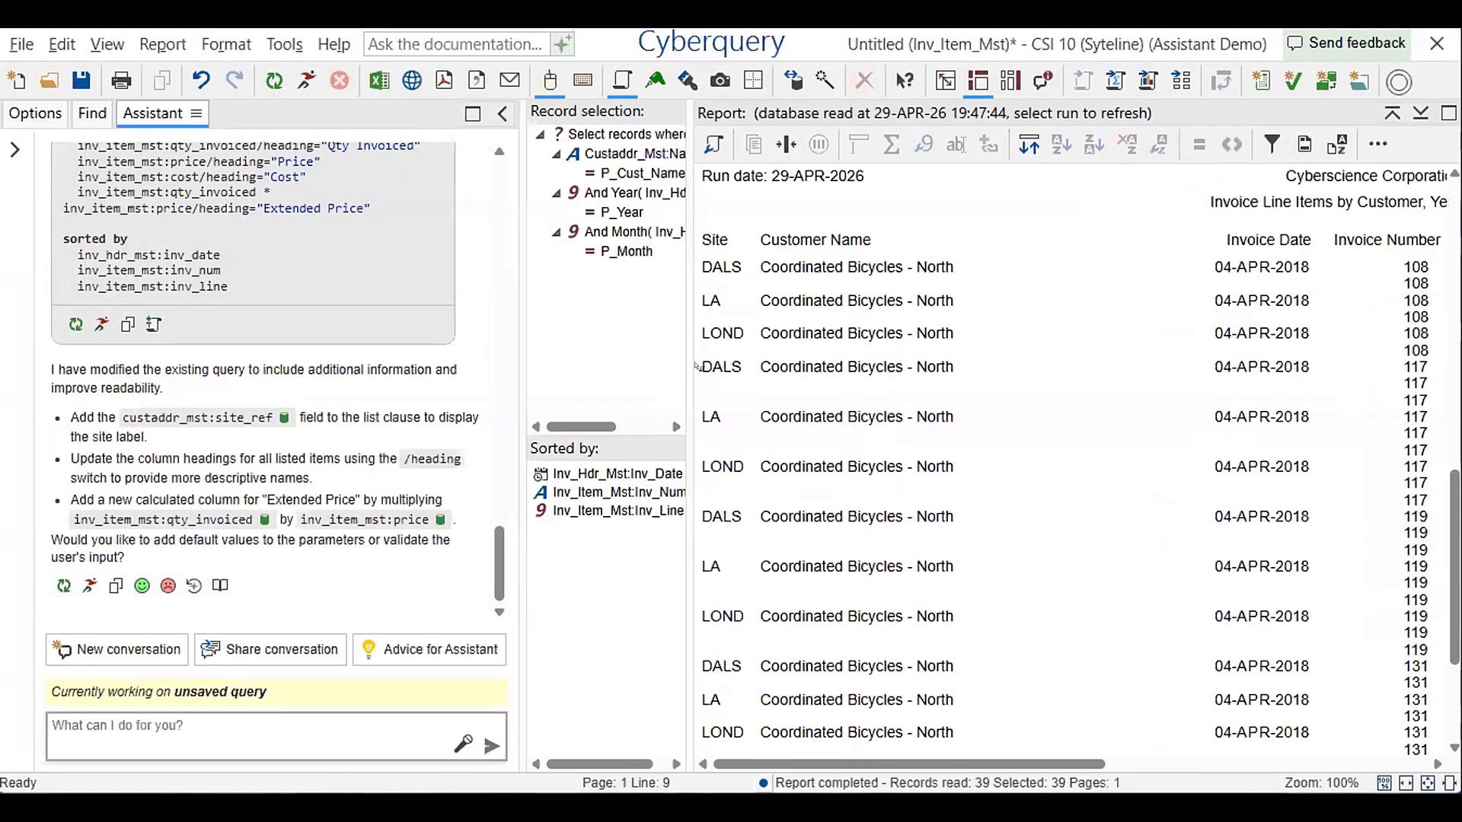
Examine the modified query definition and the report's columns from site through extended price
scroll(282, 329, up, 3)
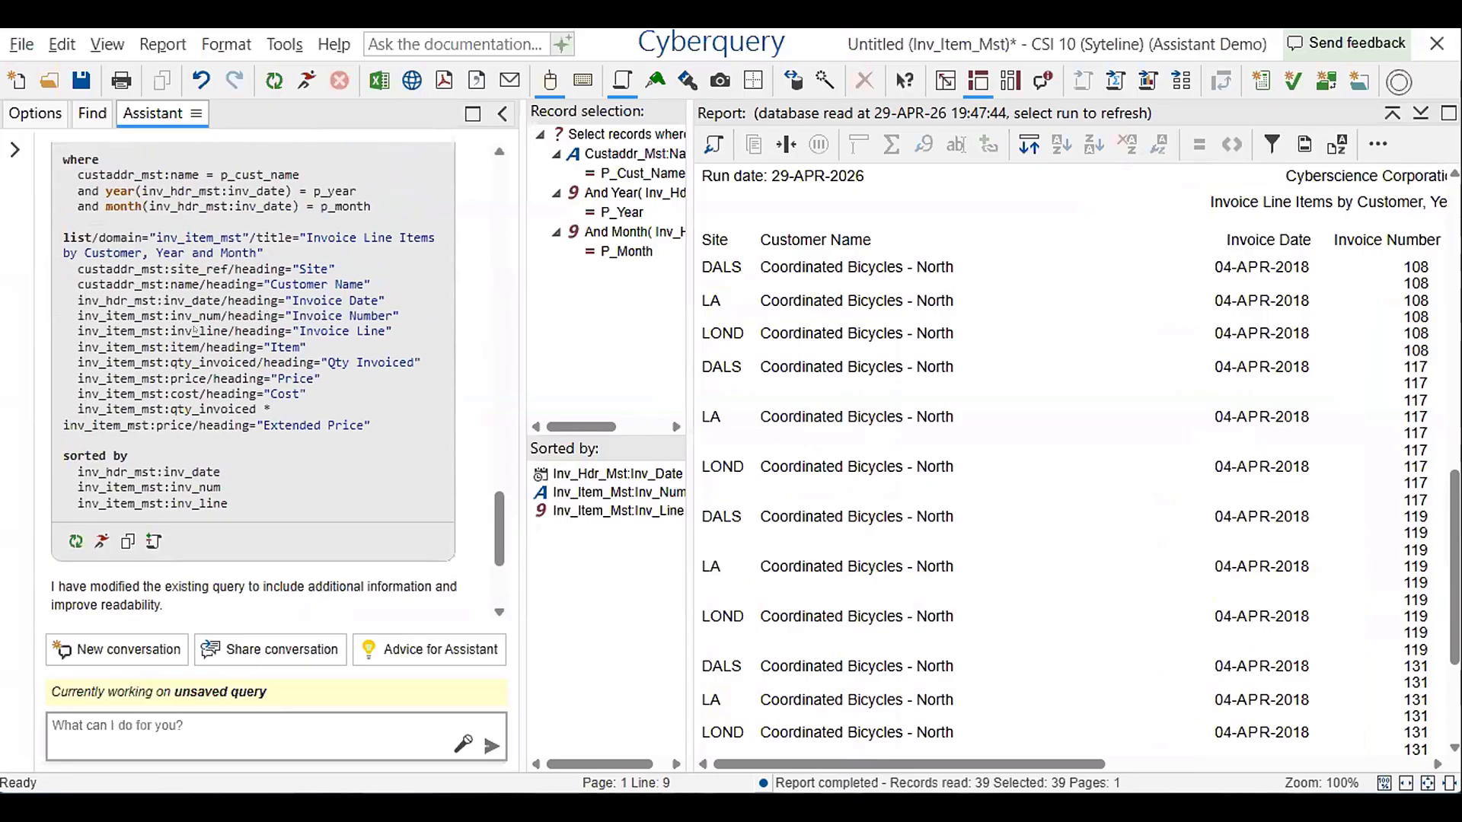
scroll(211, 430, up, 4)
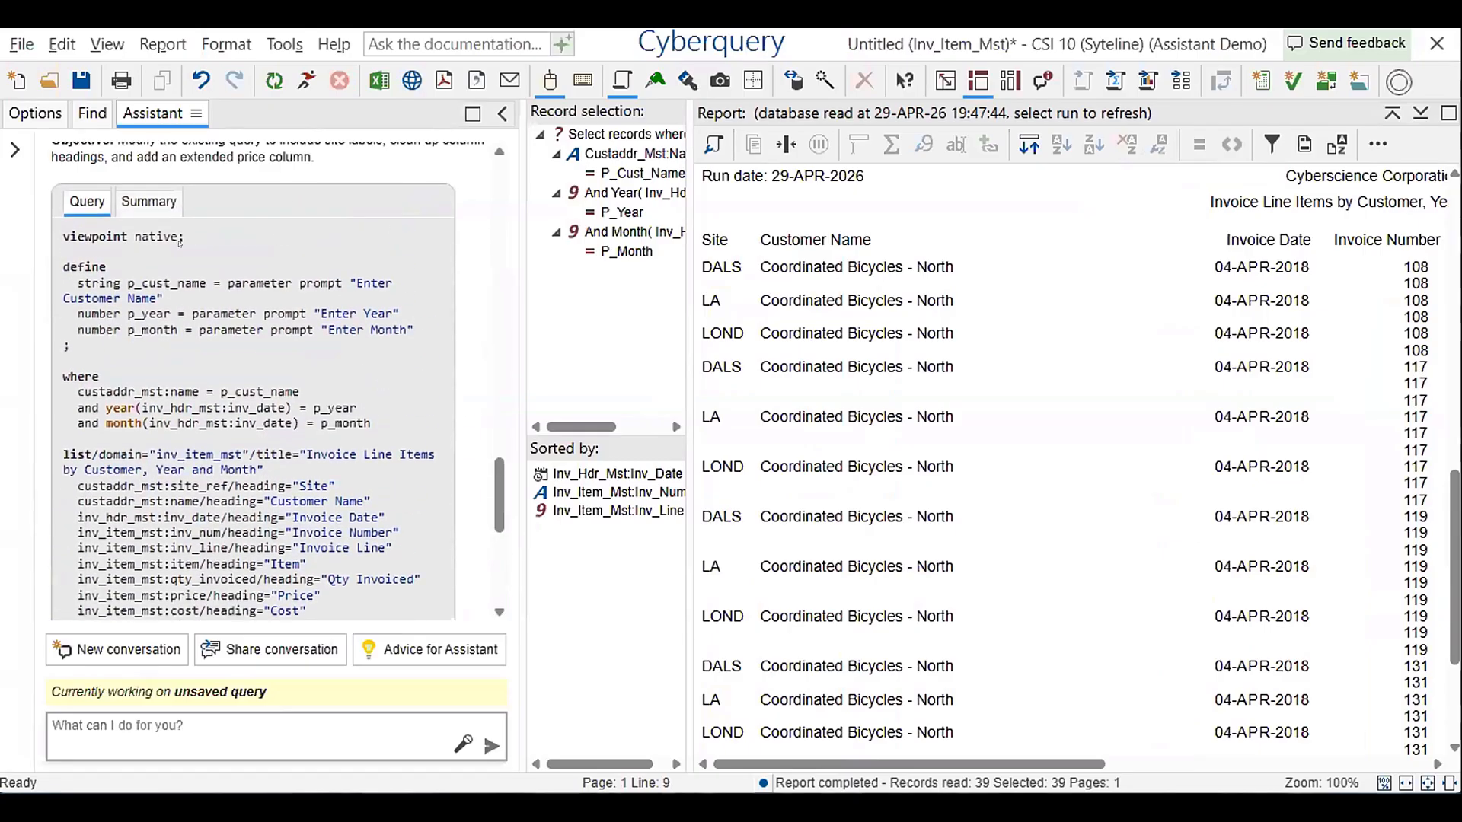
scroll(210, 430, up, 2)
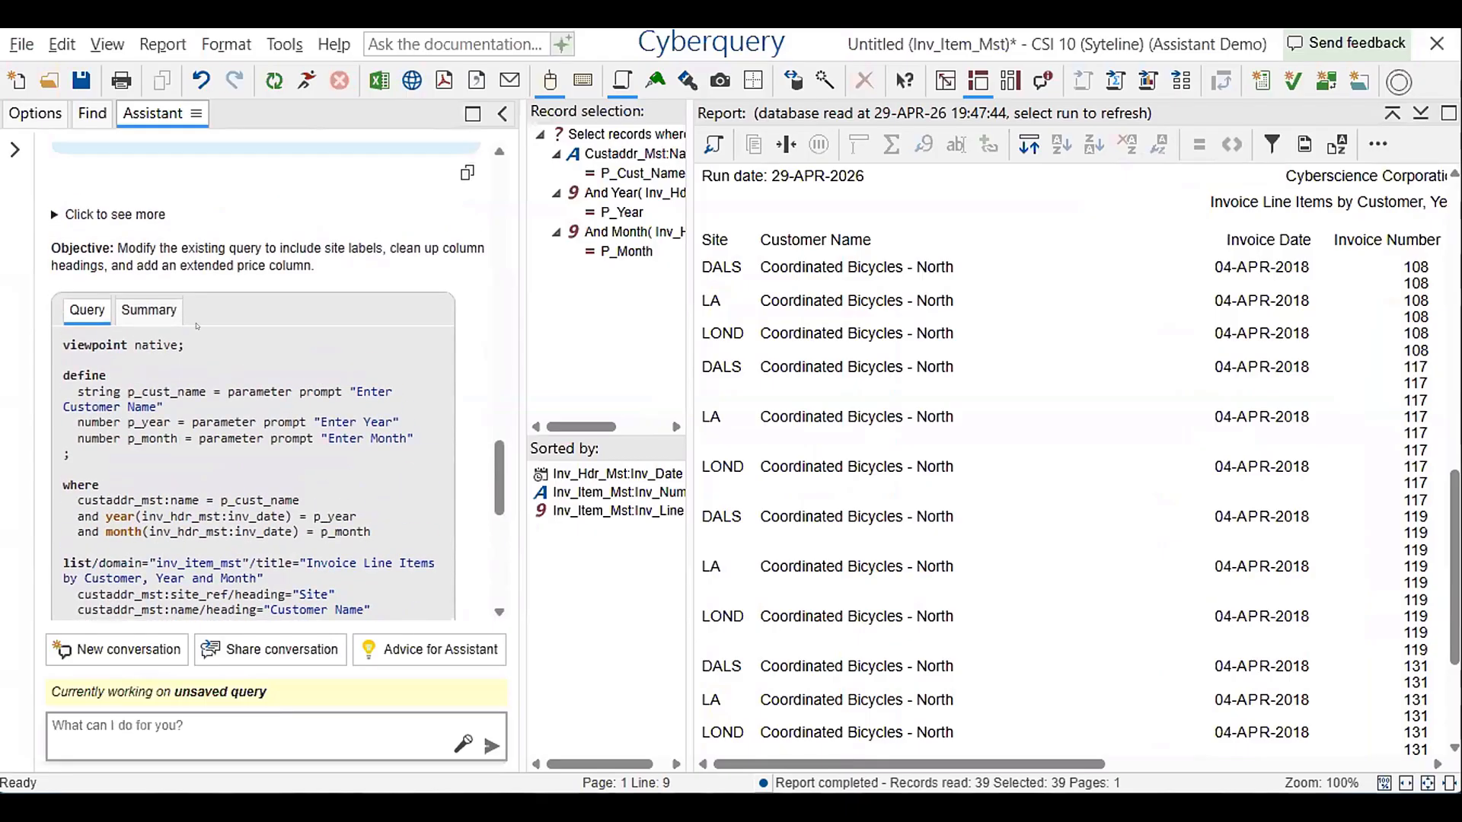
scroll(109, 244, up, 2)
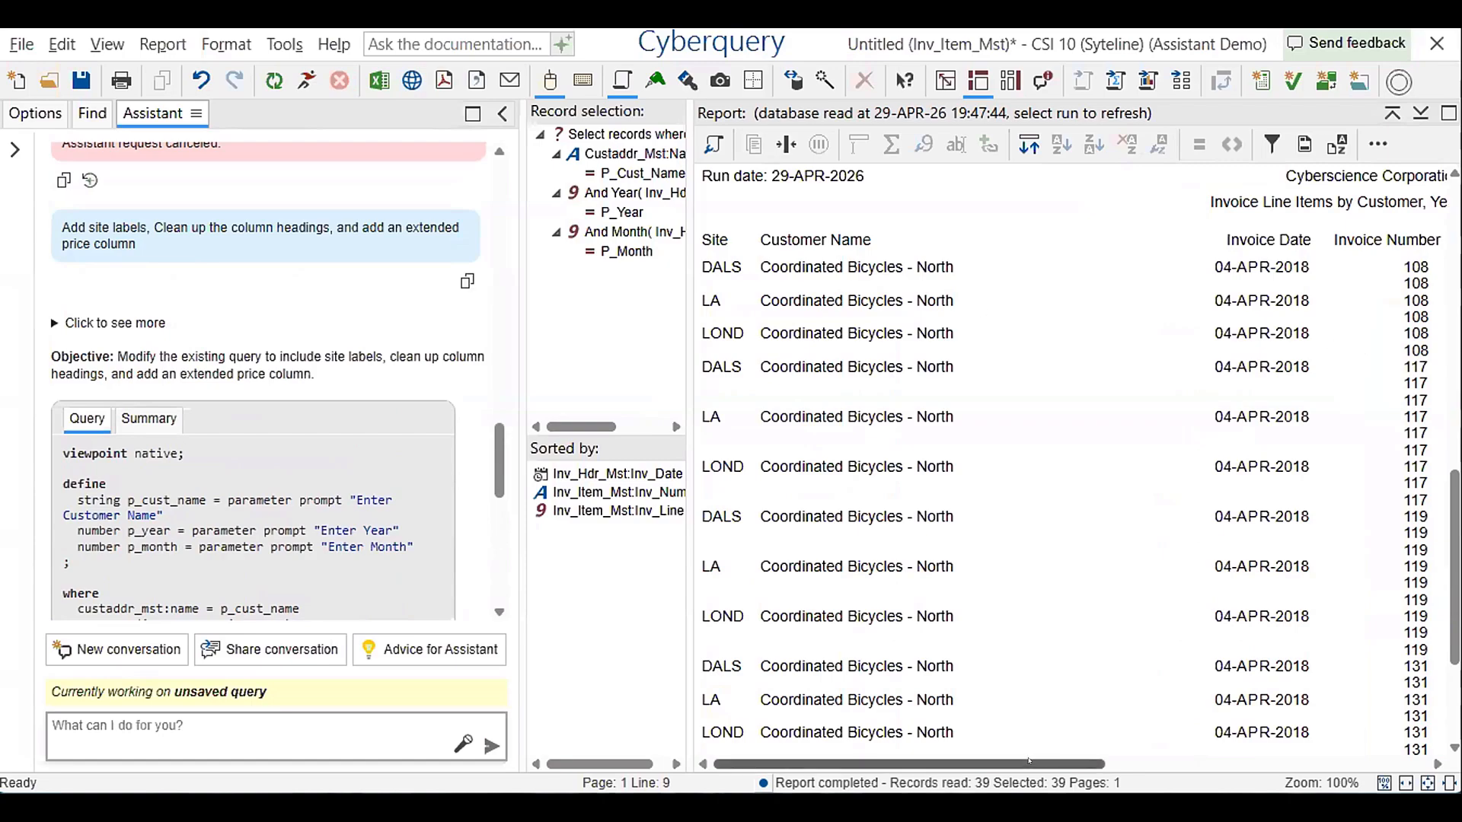
click(782, 396)
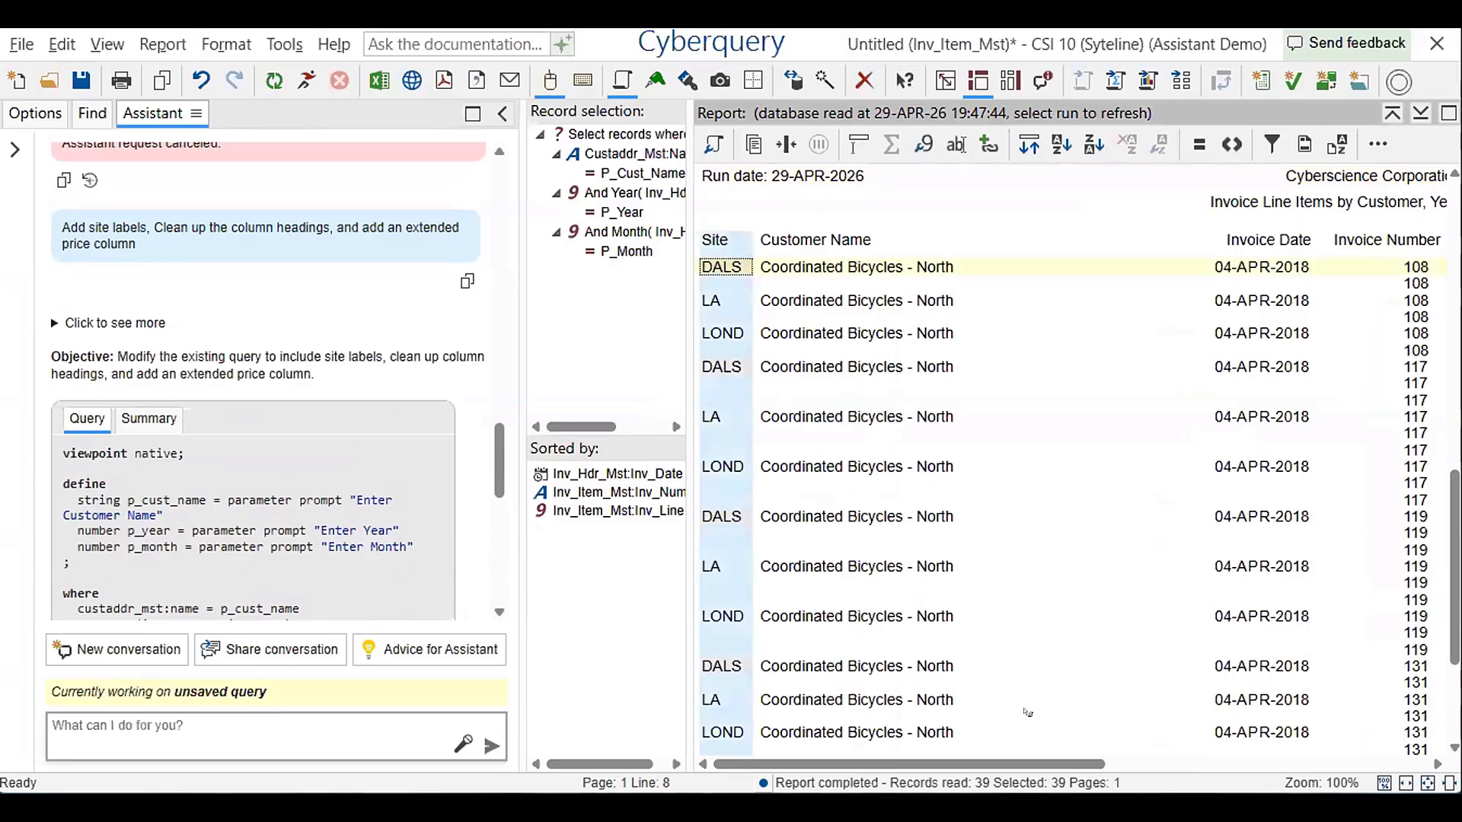
drag(1031, 764, 1255, 712)
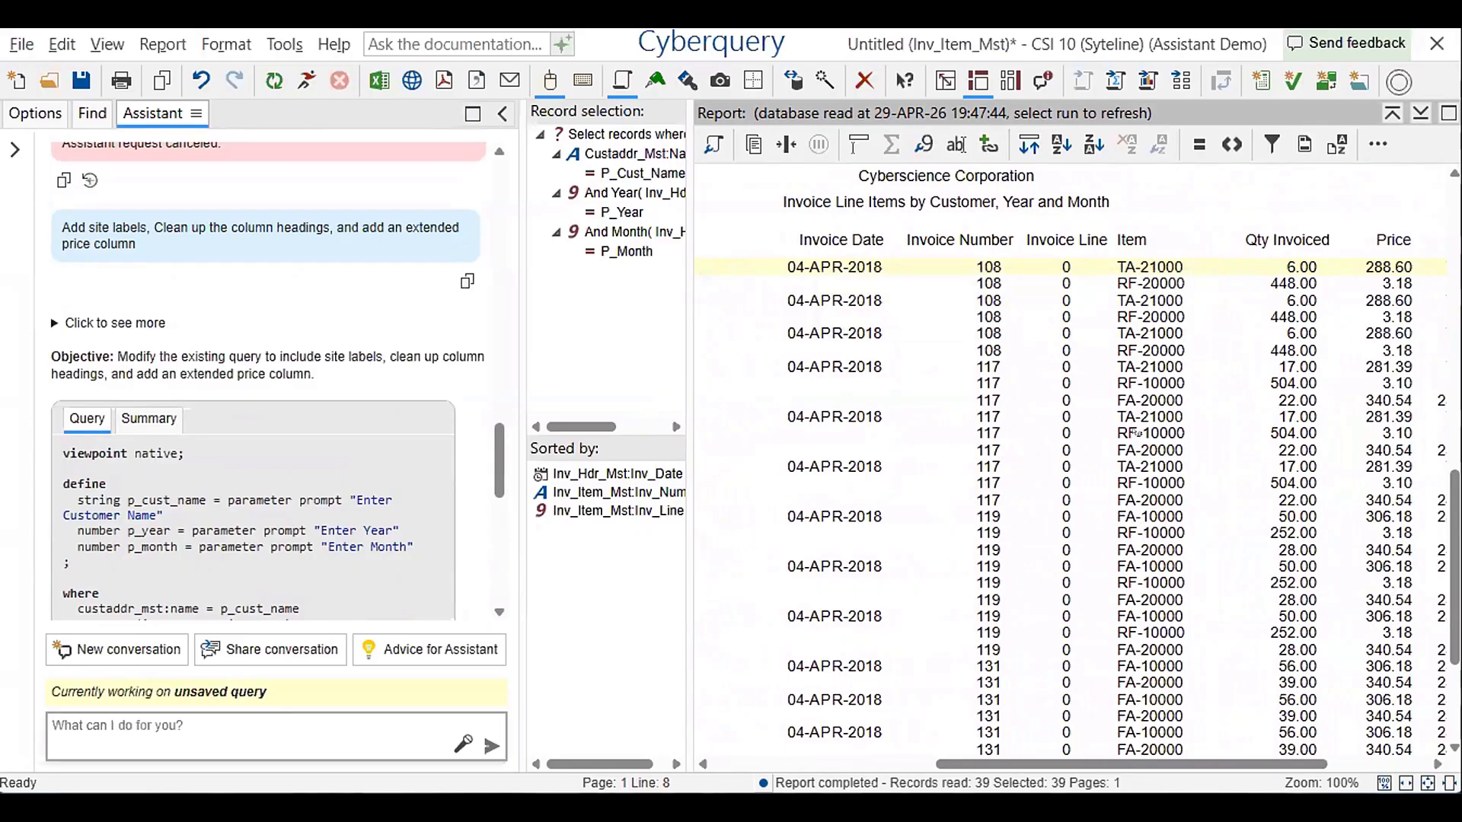
drag(1147, 758, 1246, 757)
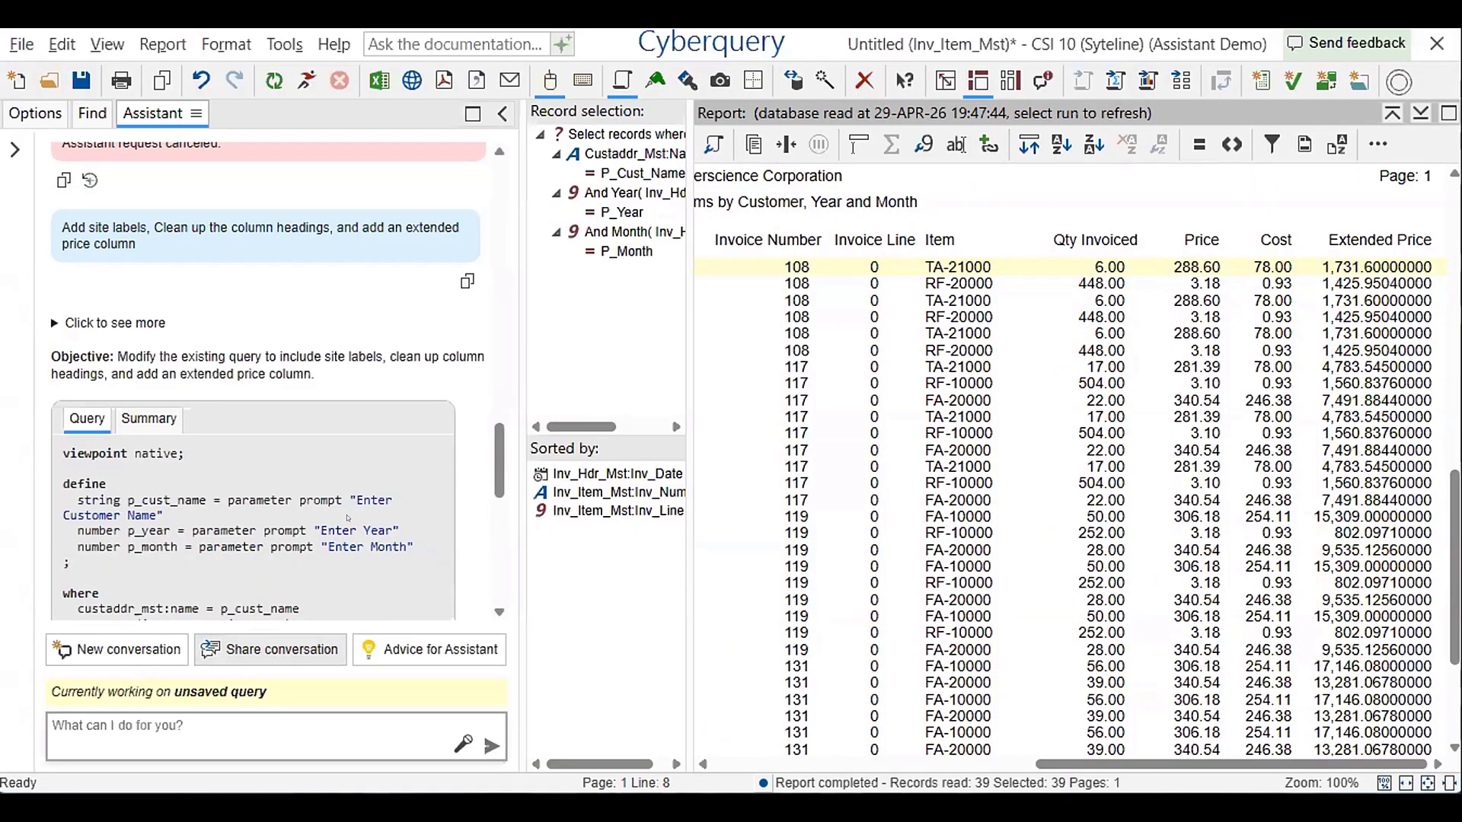
scroll(368, 554, down, 10)
Ask the Assistant "Please add the users parameters to the top of the report", correcting the misspelled word before submitting
click(195, 716)
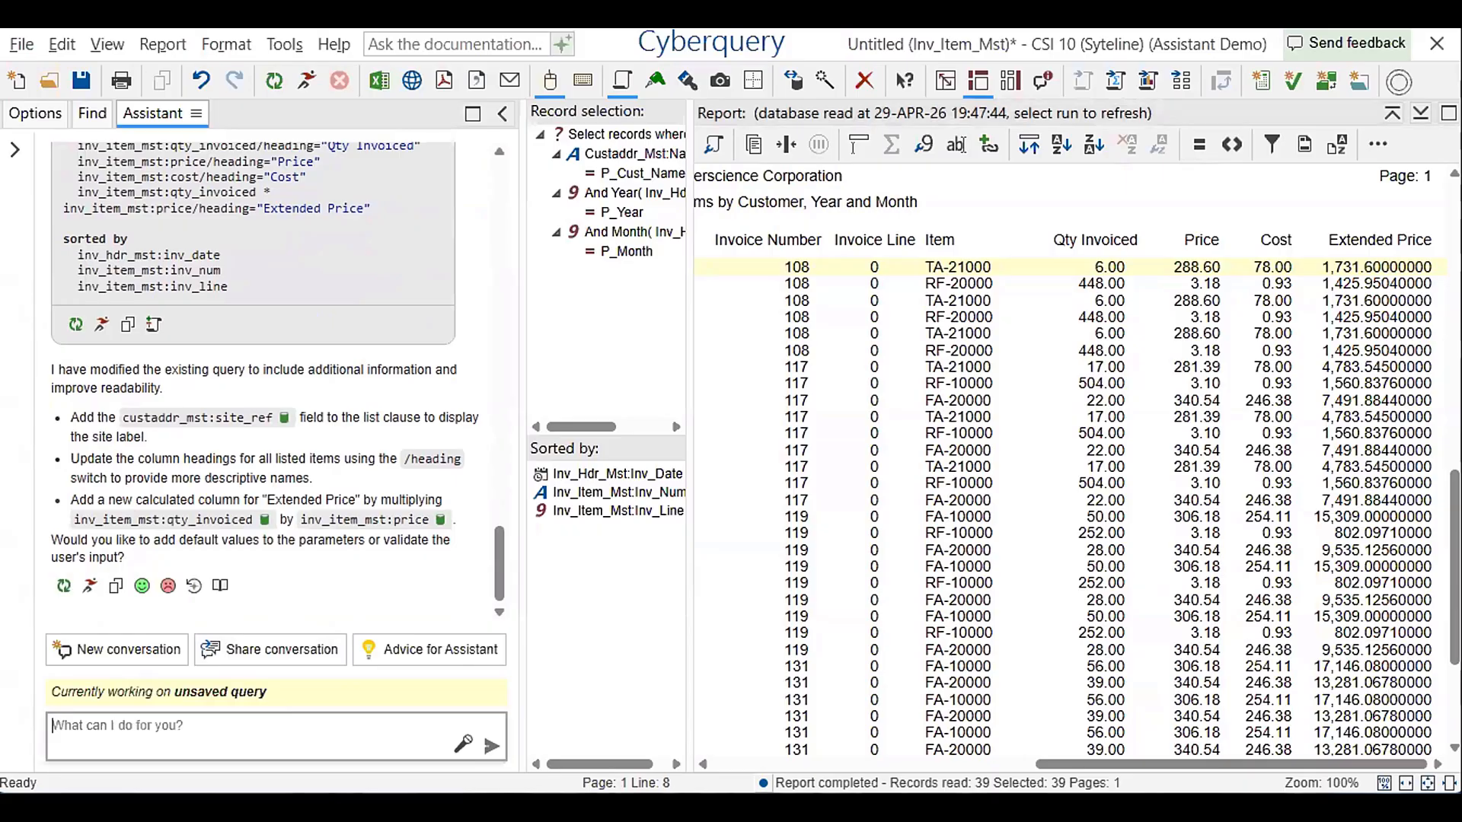
drag(1112, 764, 715, 728)
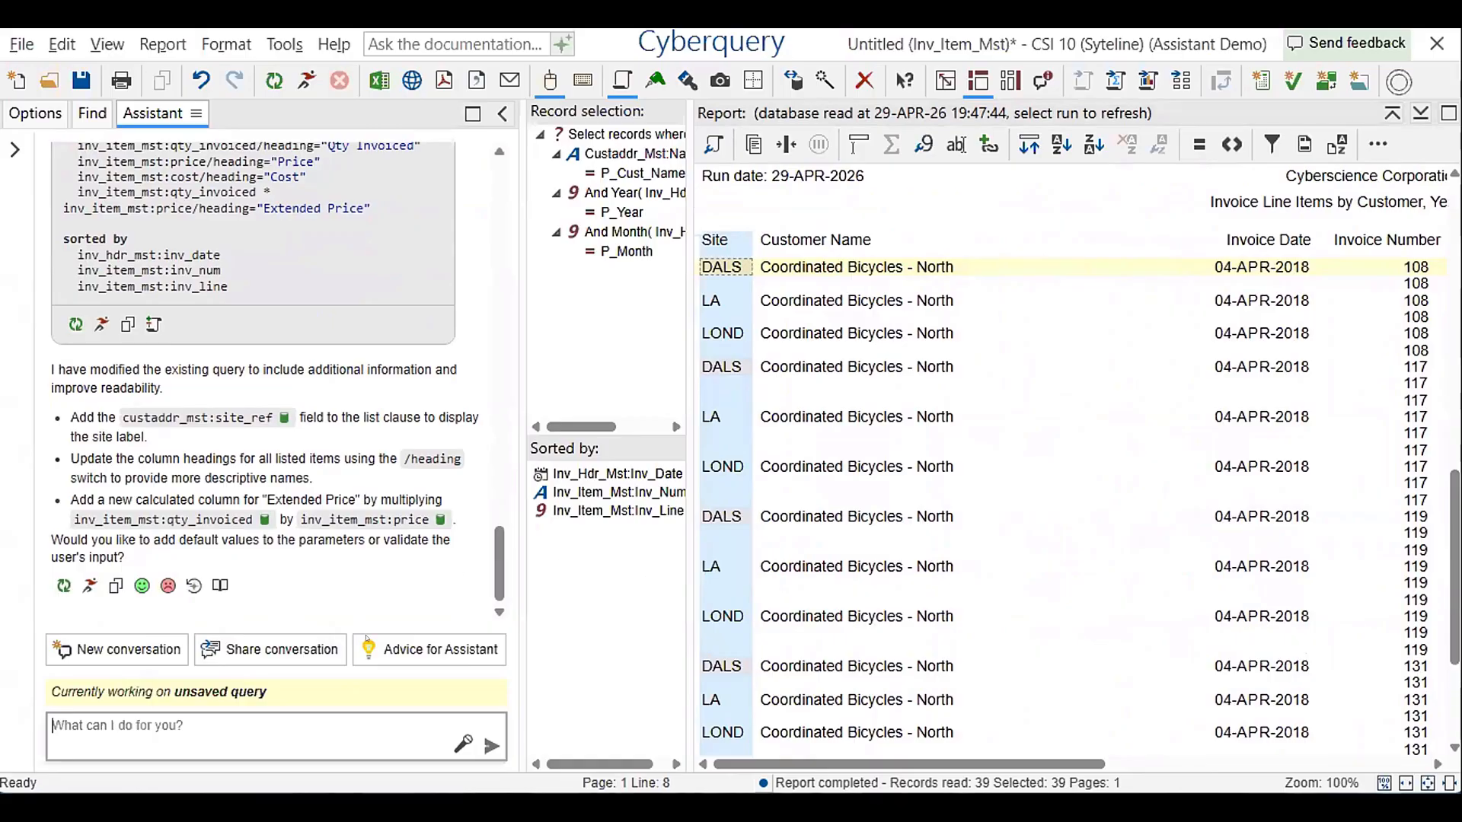
text(P)
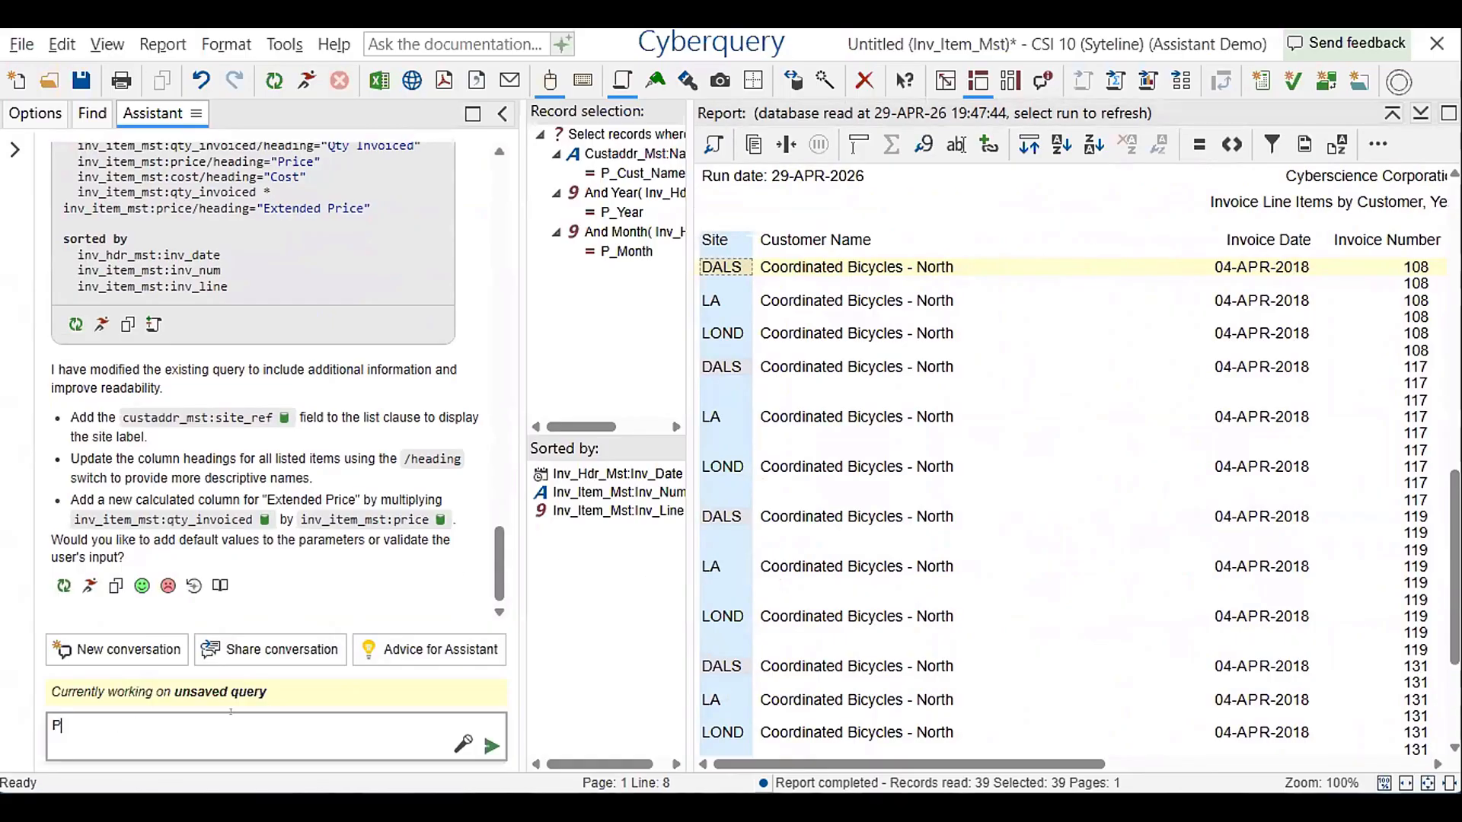
text(lease add the users paramater)
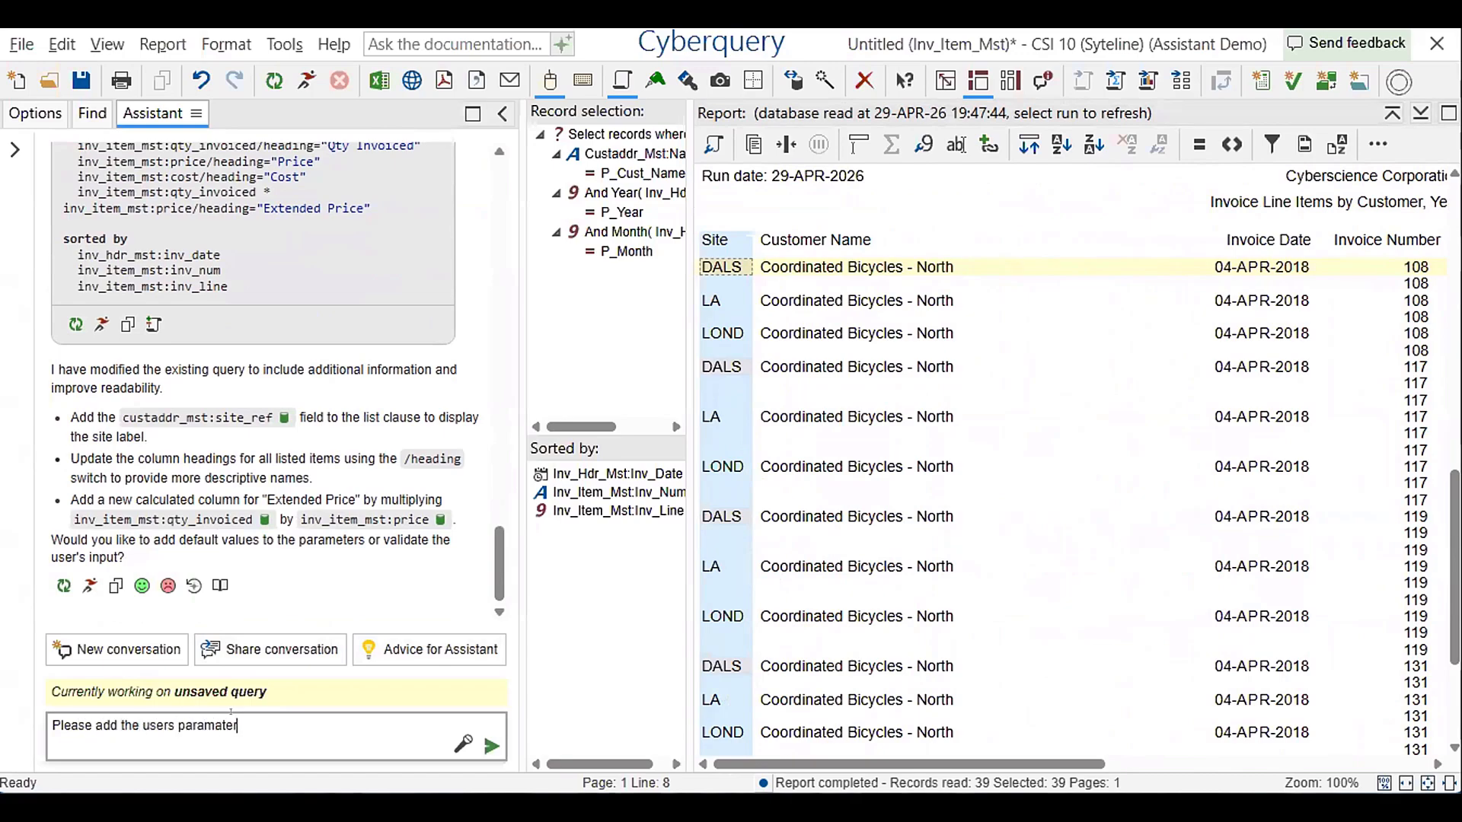
text(s to the top of the report)
right_click(215, 712)
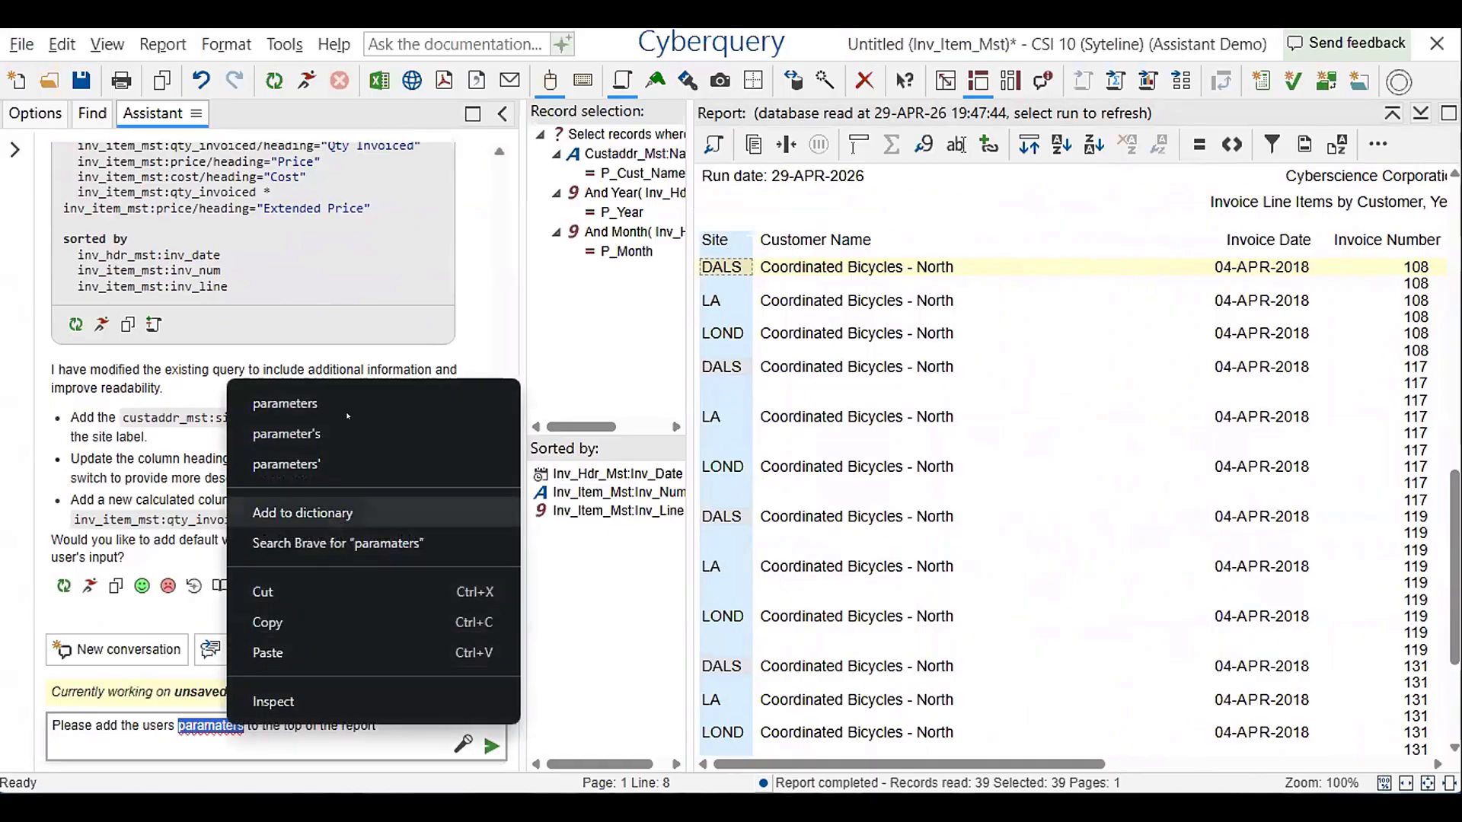
click(305, 398)
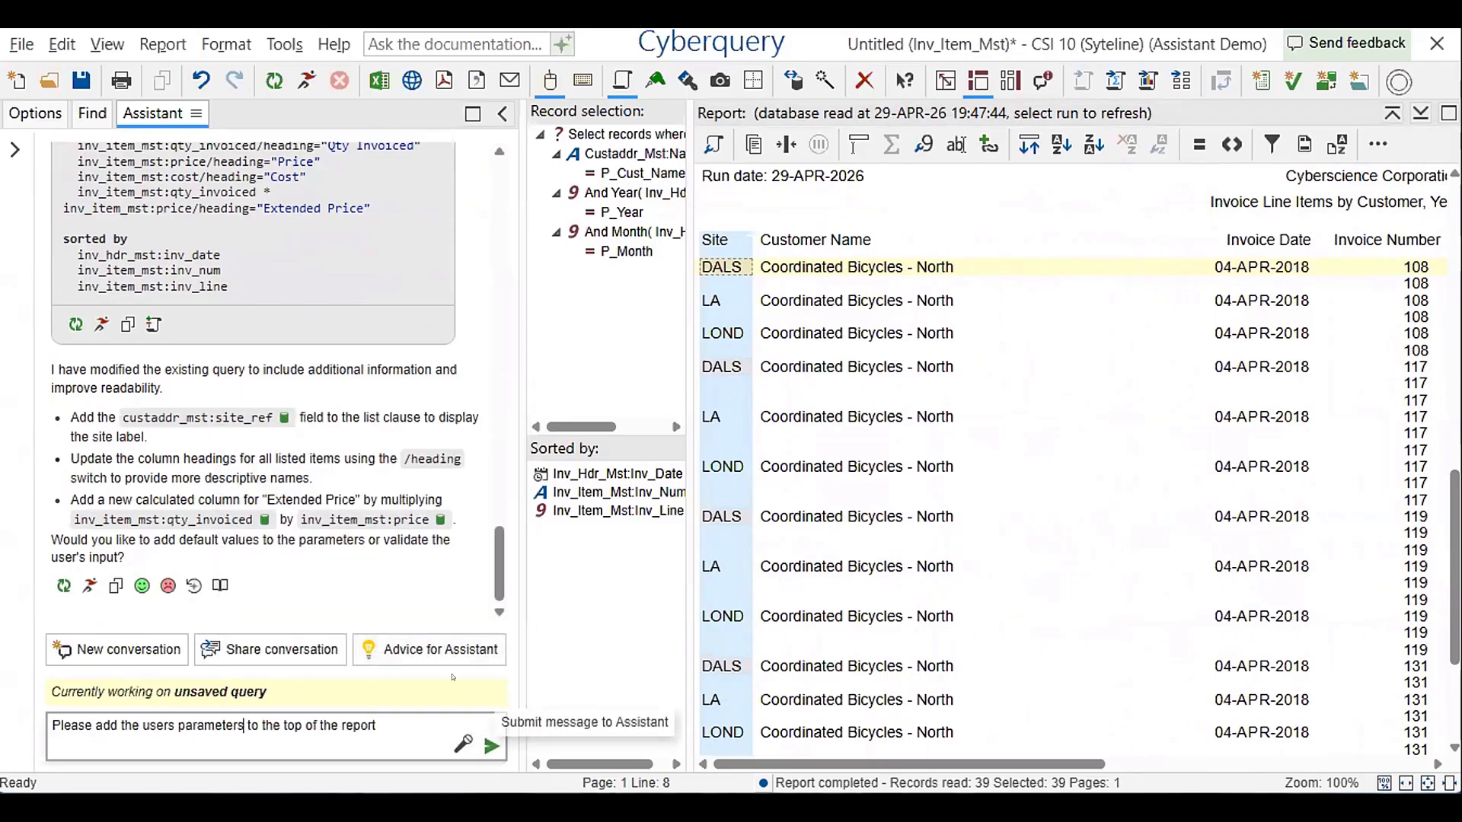
click(491, 746)
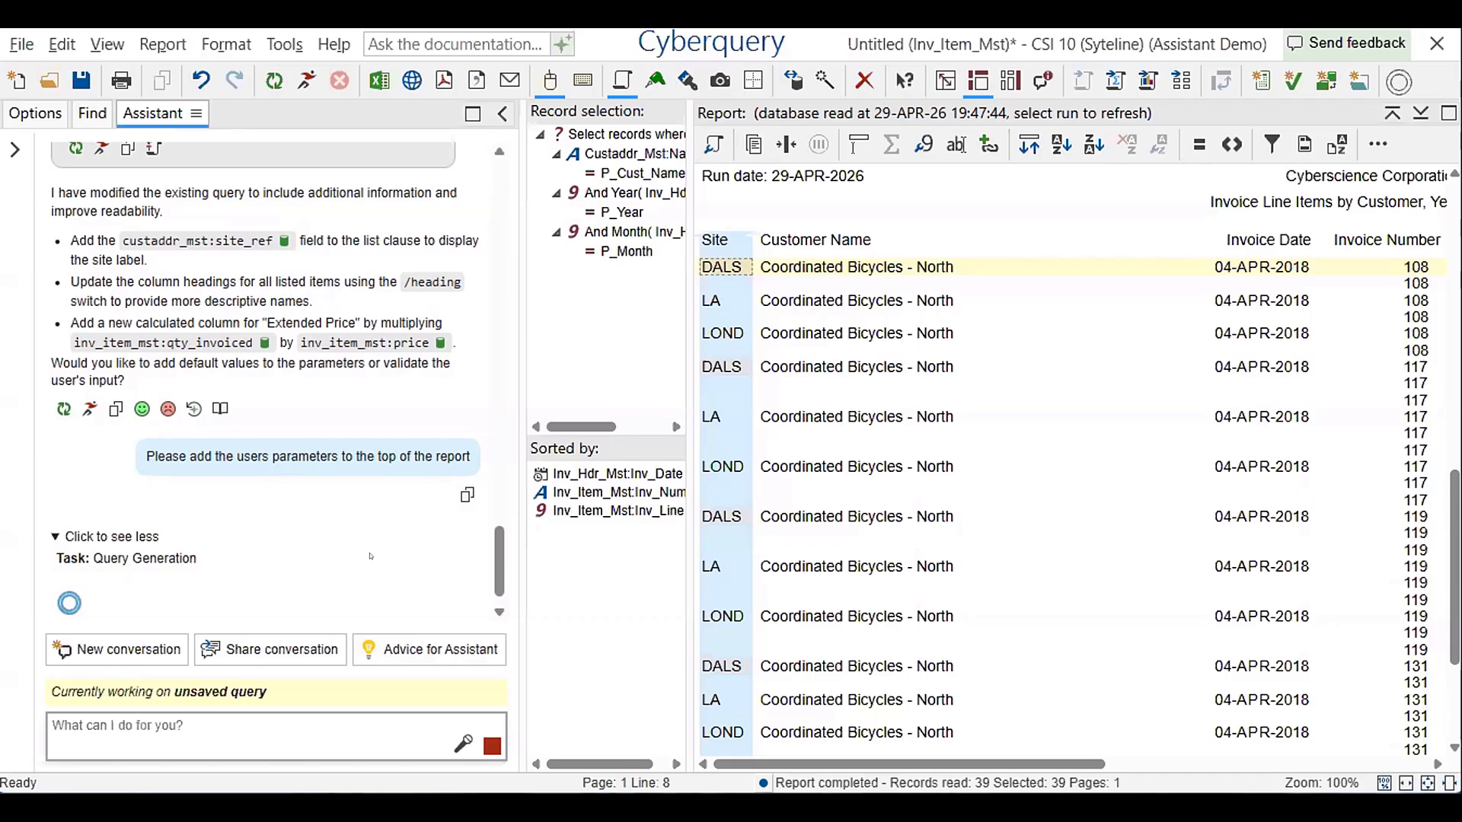
Review the generated top of report clause and run the query for Coordinated Bicycles - North, year 2018, month 4
drag(499, 547, 526, 390)
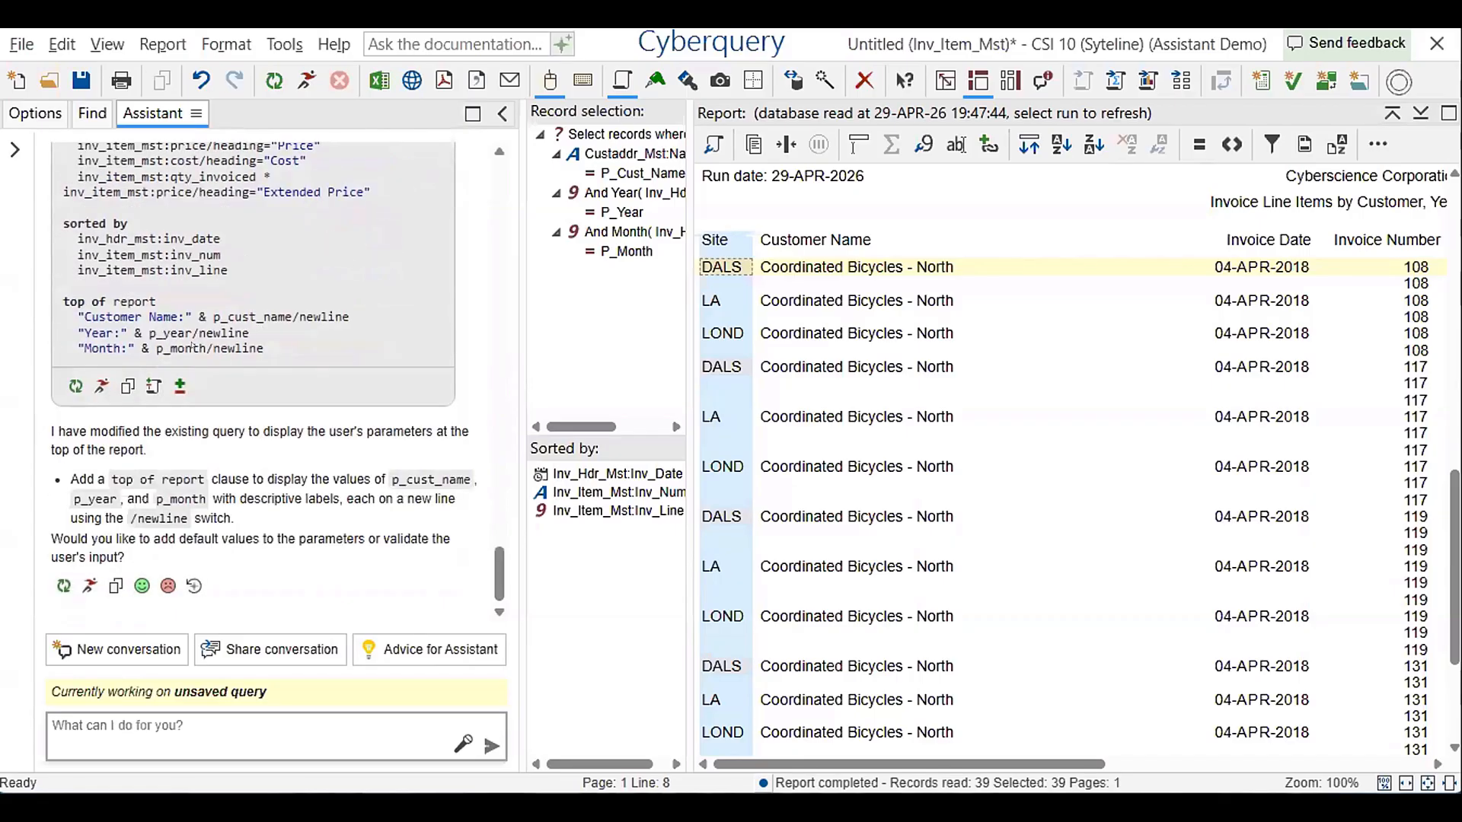
scroll(190, 347, up, 5)
scroll(193, 402, down, 3)
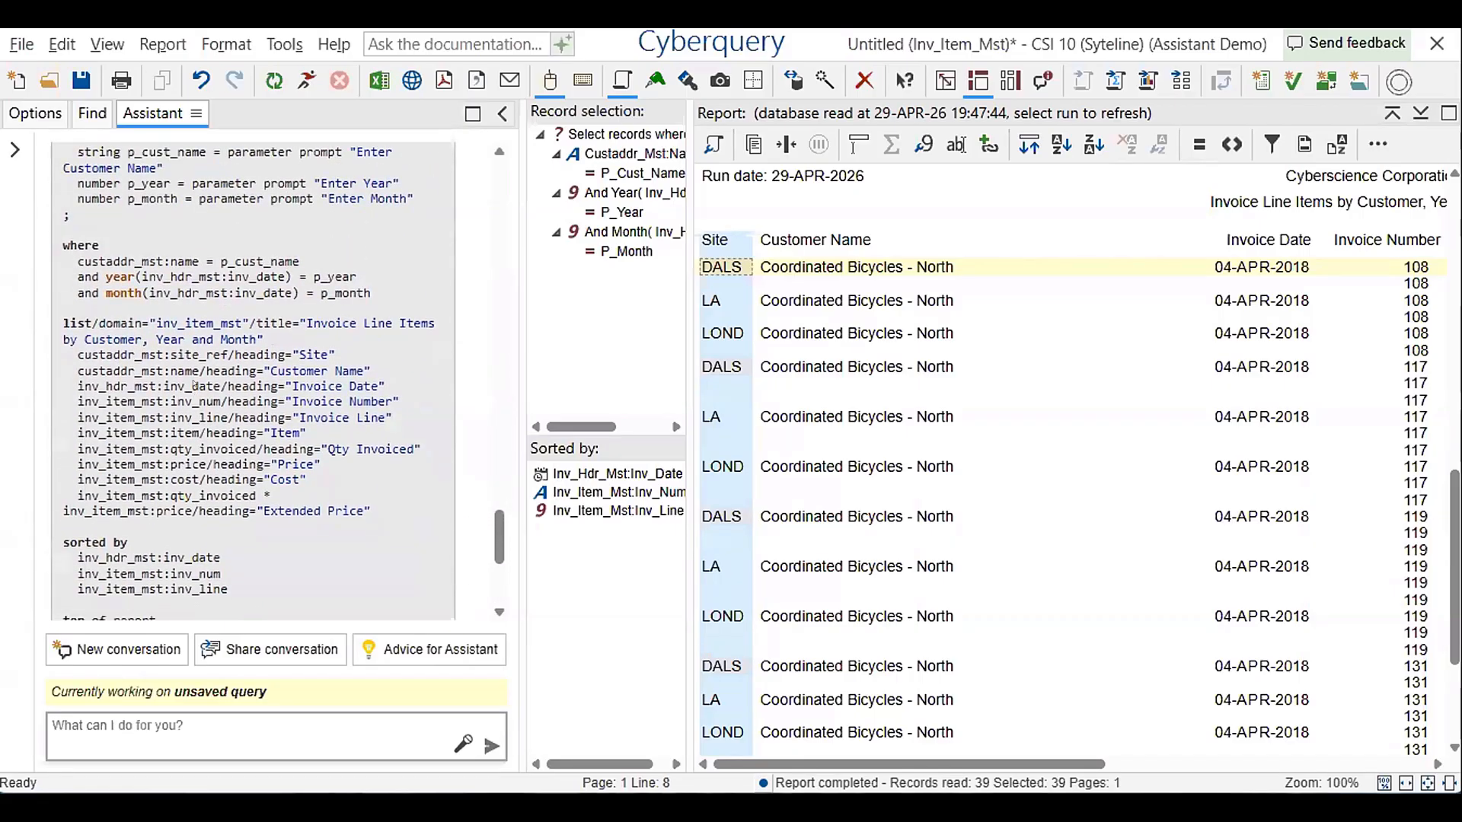
scroll(260, 379, down, 3)
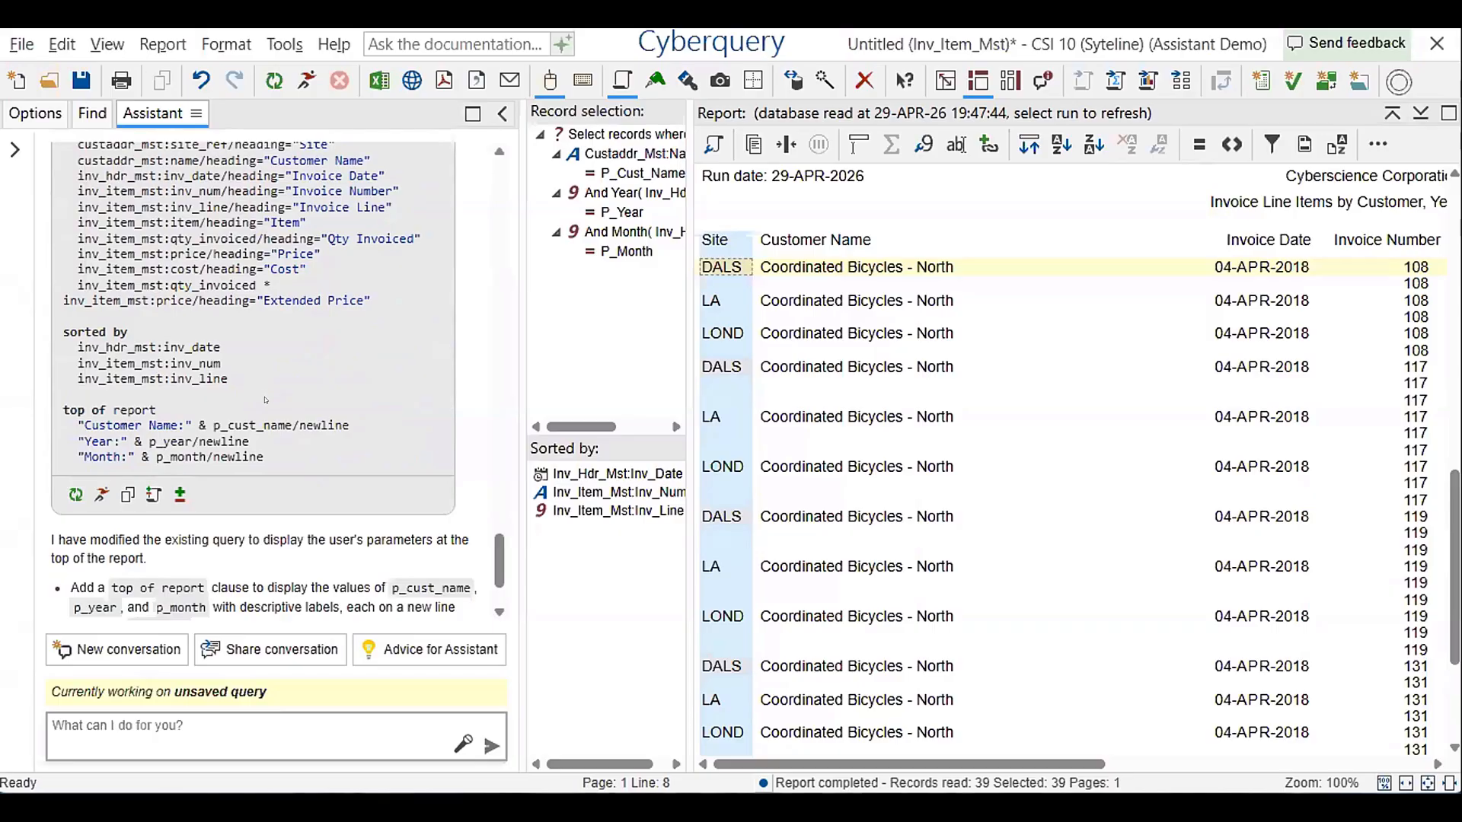
click(101, 495)
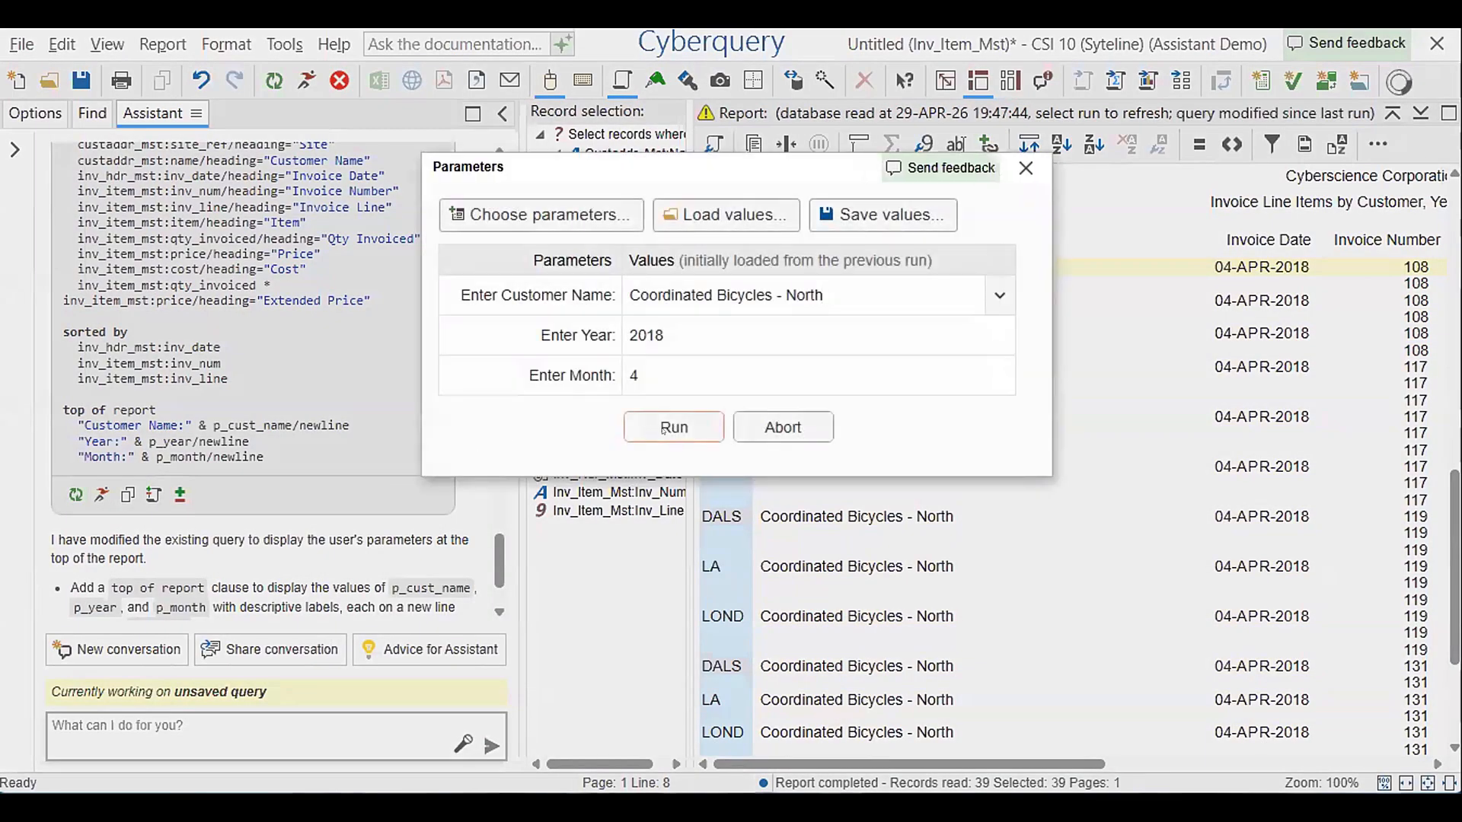
key(Return)
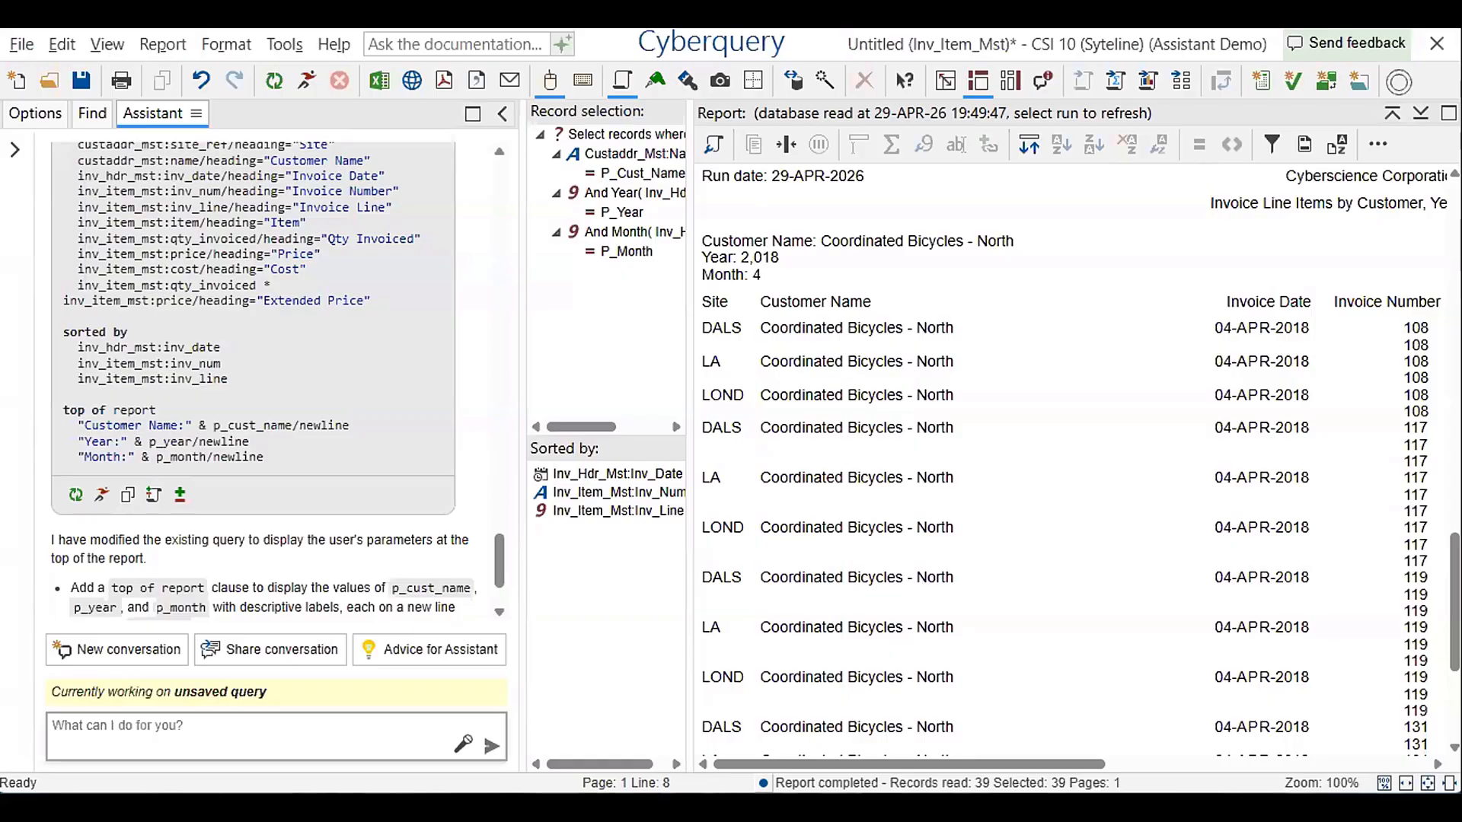
Ask the Assistant "Sort this by site" and look over the current report while the query is generated
click(213, 730)
text(Sort this by site)
key(Return)
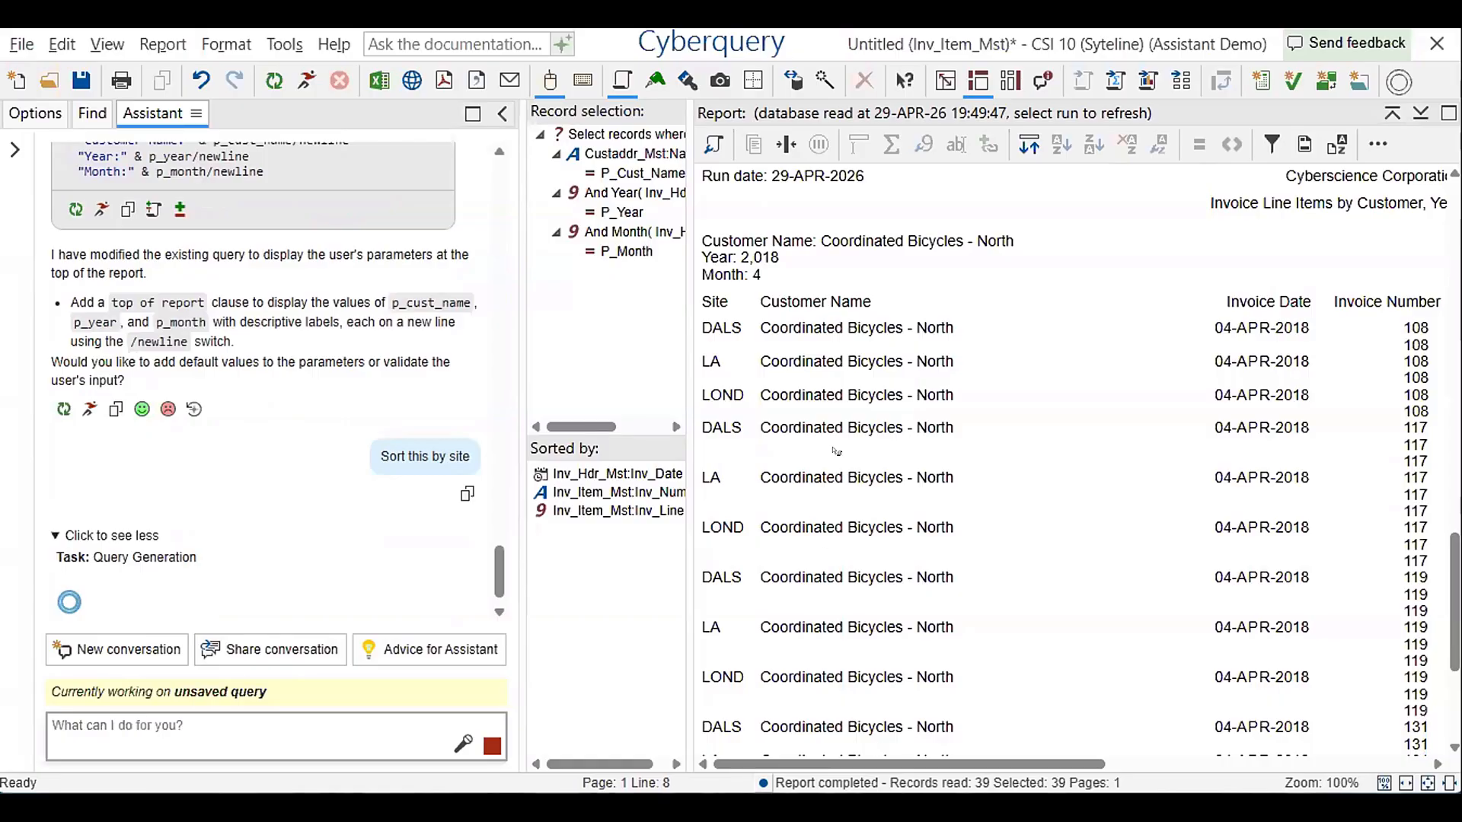
scroll(769, 282, down, 2)
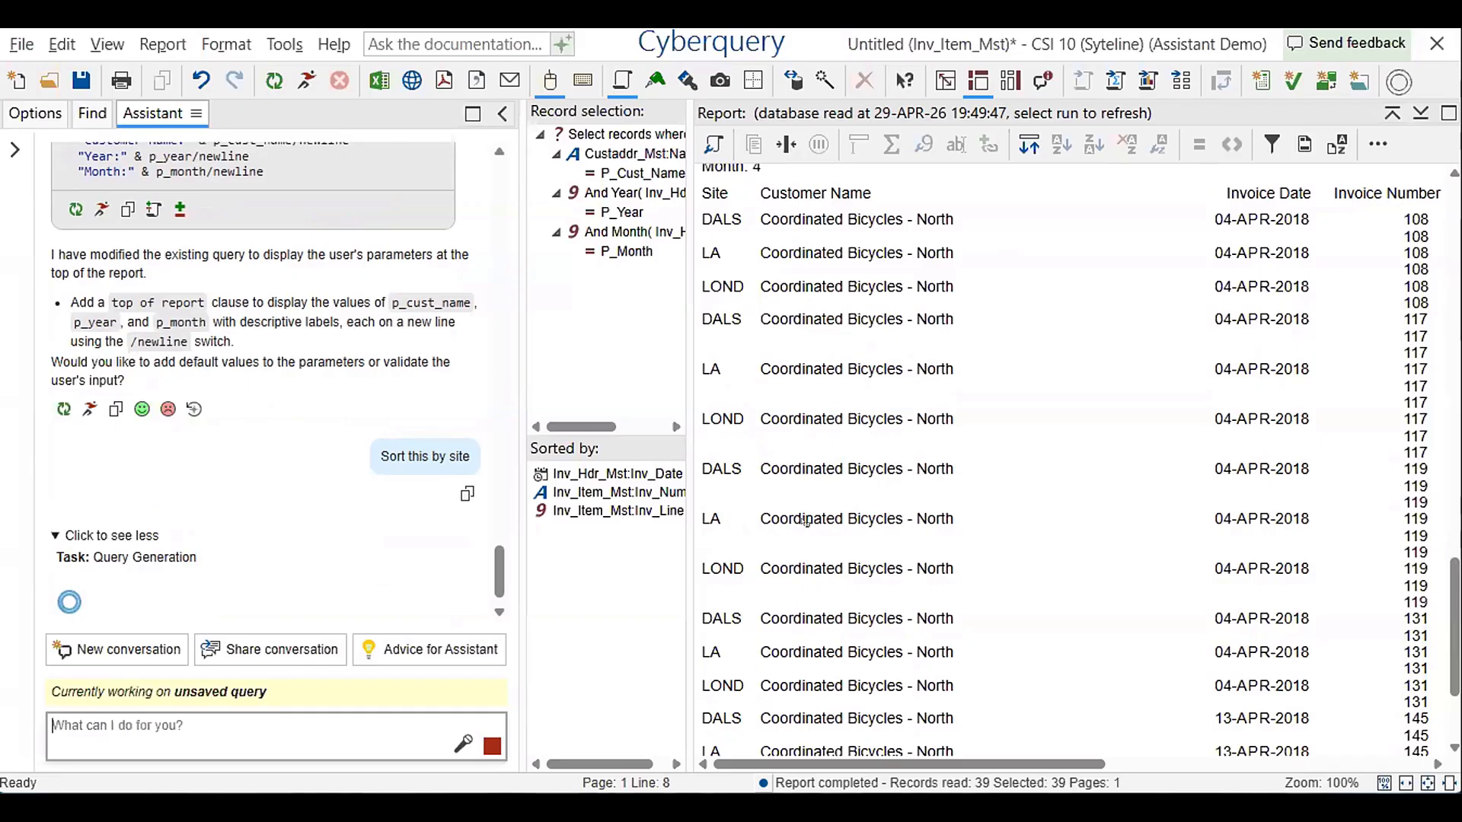
drag(818, 761, 1185, 733)
drag(1063, 728, 990, 525)
scroll(996, 519, up, 2)
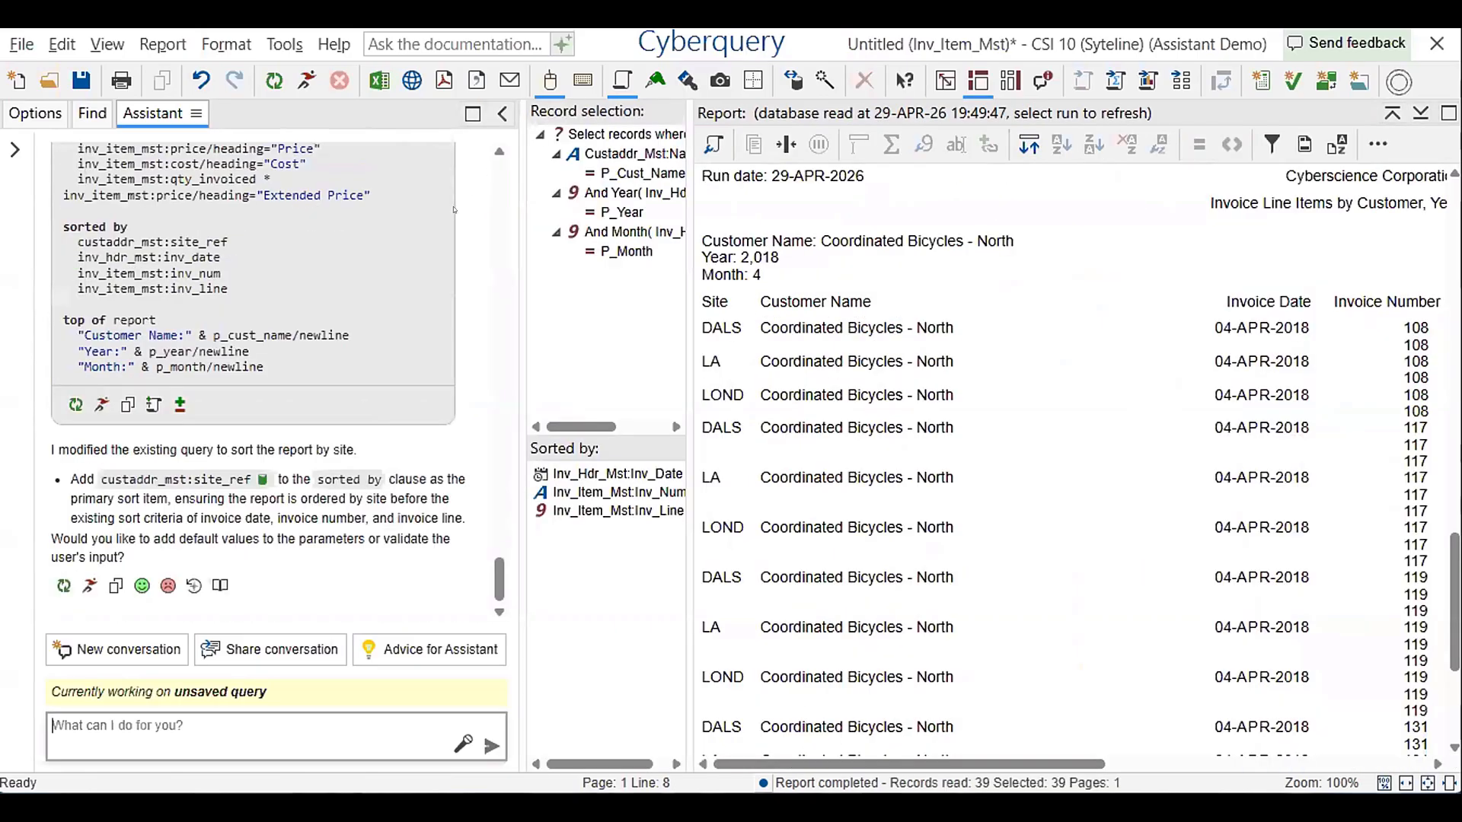
Run the site-sorted query for Coordinated Bicycles - North, year 2018, month 4, and look over the grouping by site
click(101, 405)
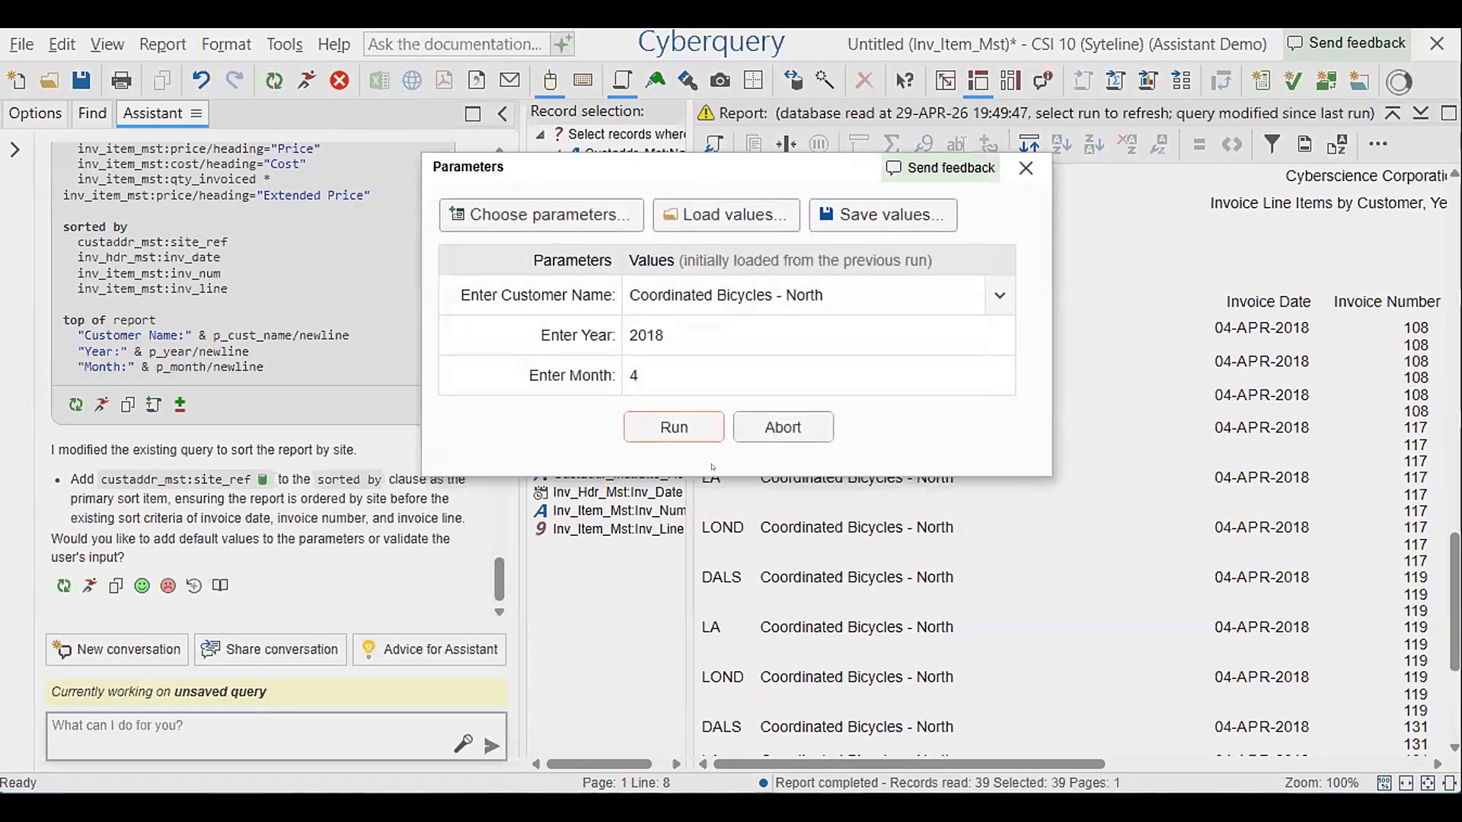
click(673, 427)
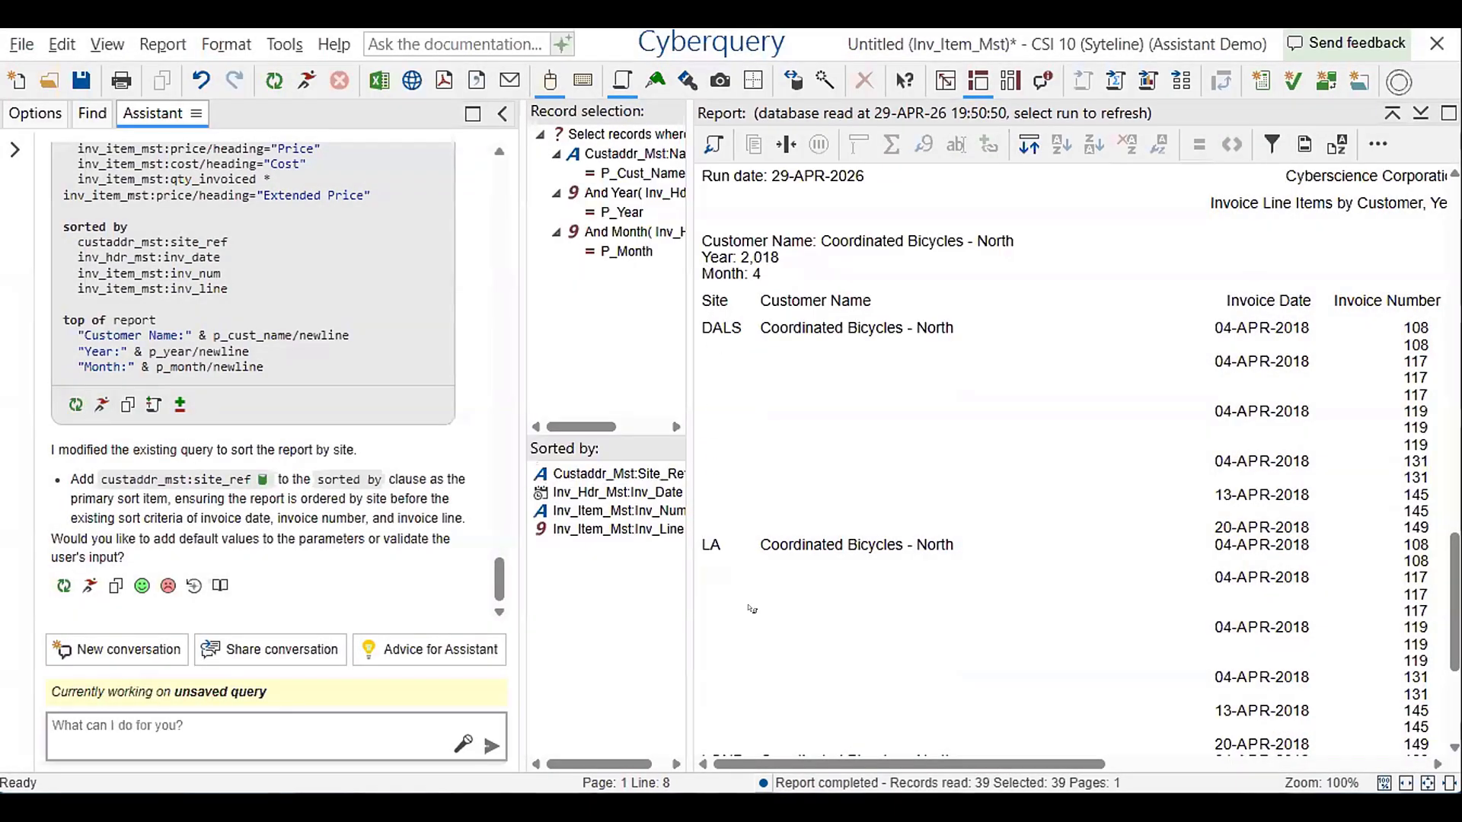
scroll(792, 385, down, 3)
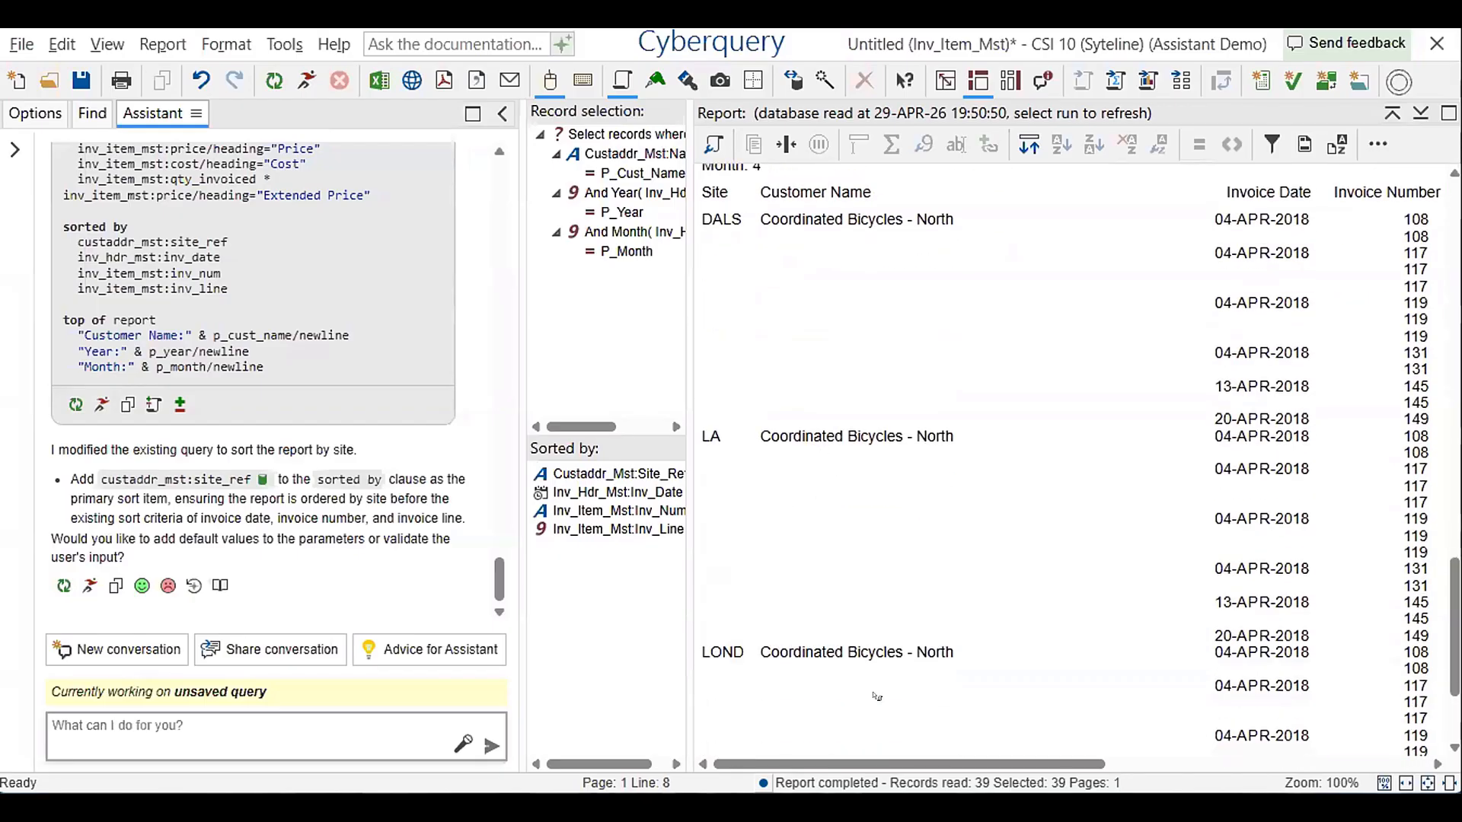
drag(792, 764, 856, 677)
Move the Customer Name column in front of the Site column in the report
click(837, 219)
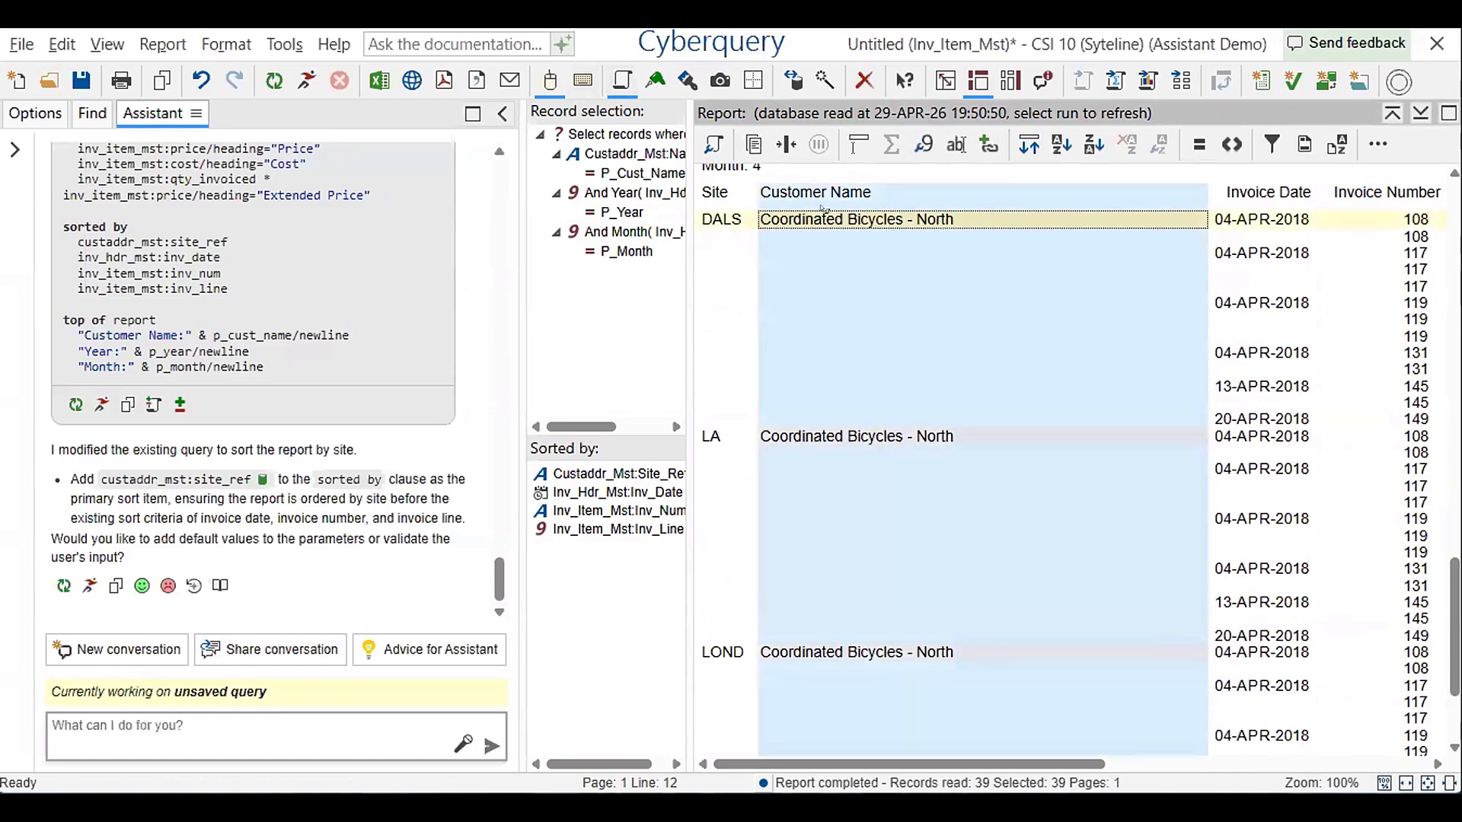
scroll(835, 267, up, 3)
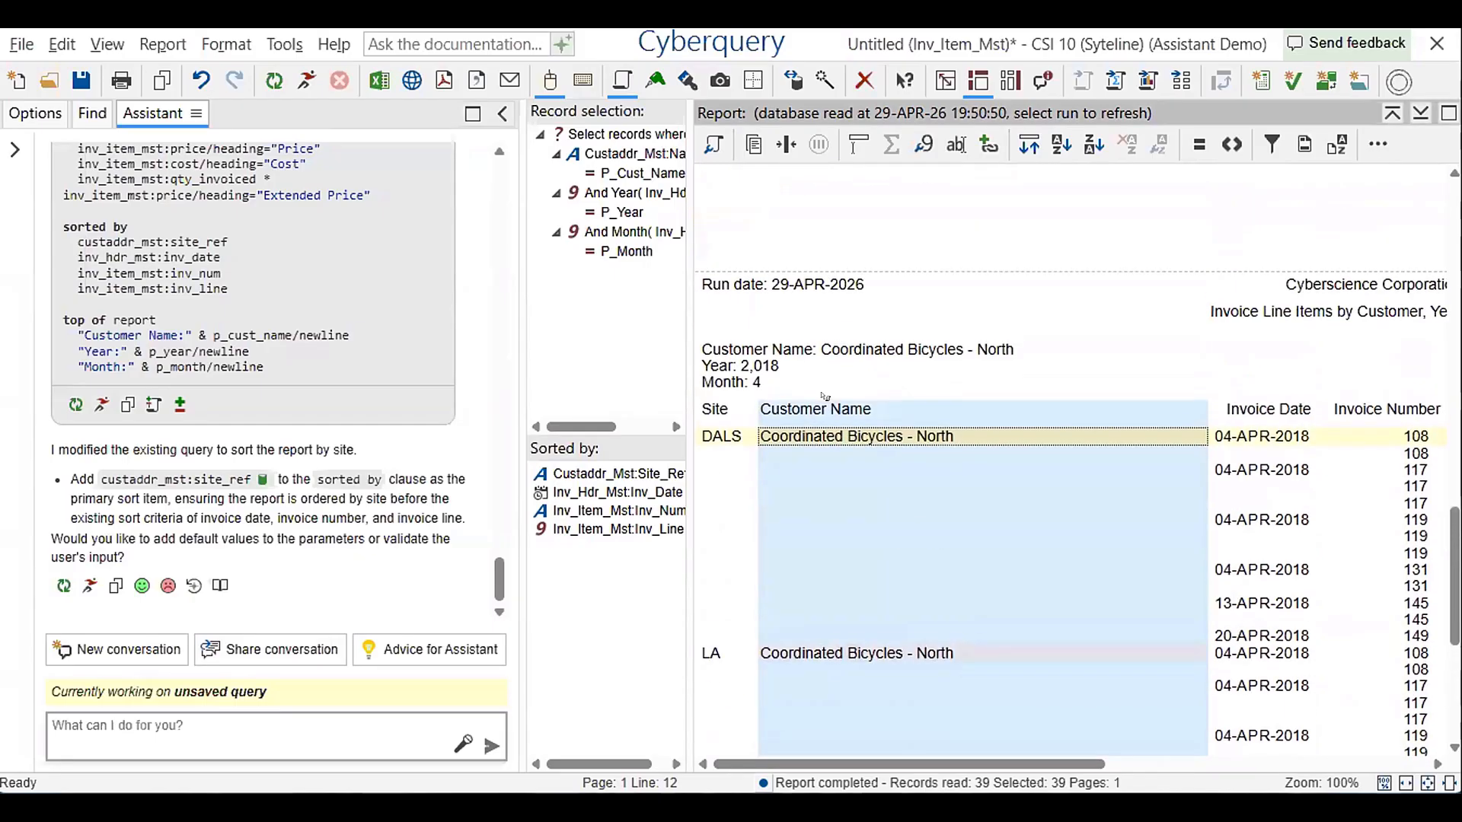
drag(819, 434, 699, 436)
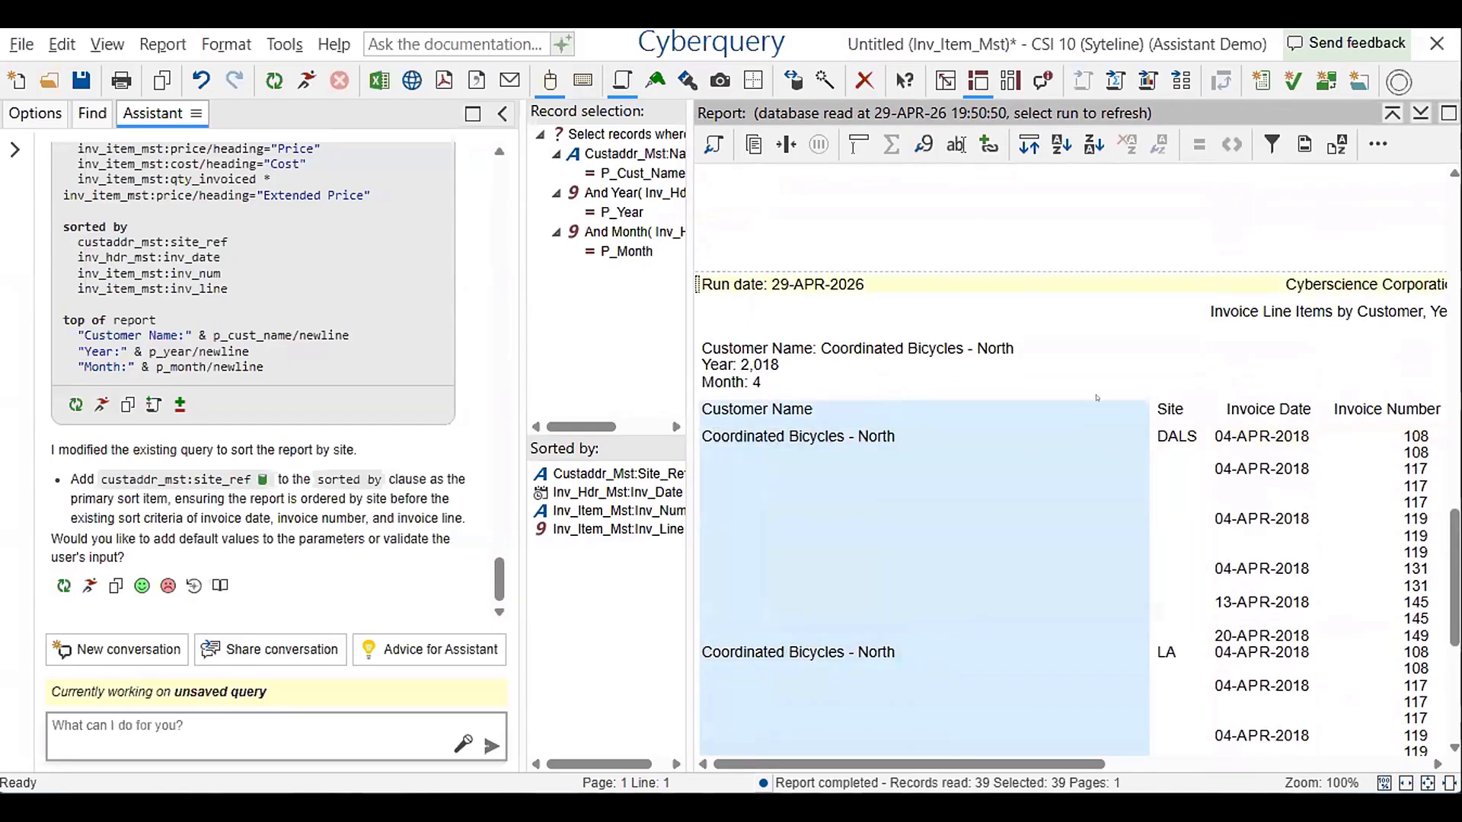
Ask the Assistant "Hide duplicates for cust name, site and invoice, show duplicates for everything else" and look over the current report meanwhile
click(263, 717)
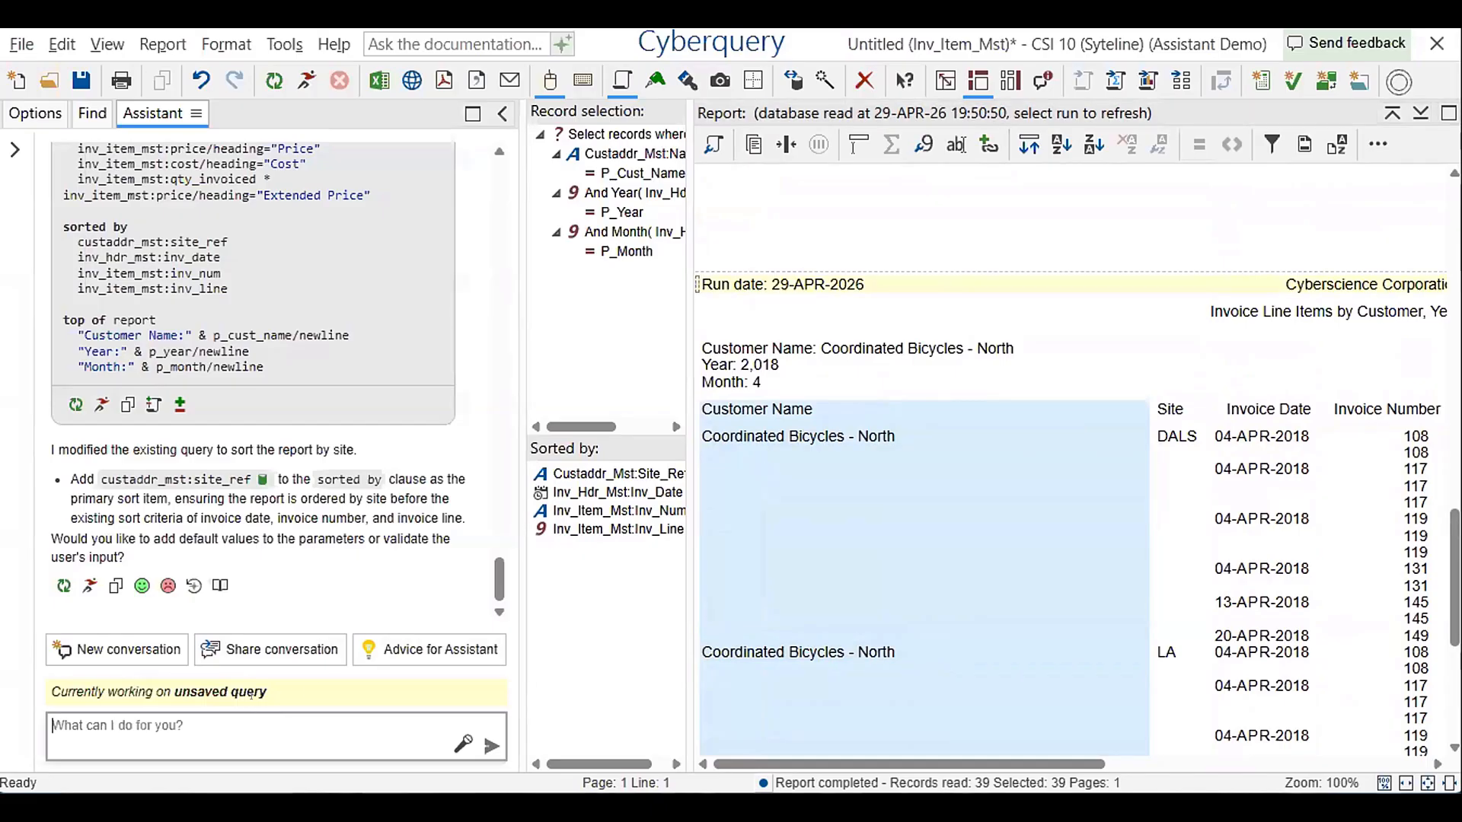
text(Hide duplic)
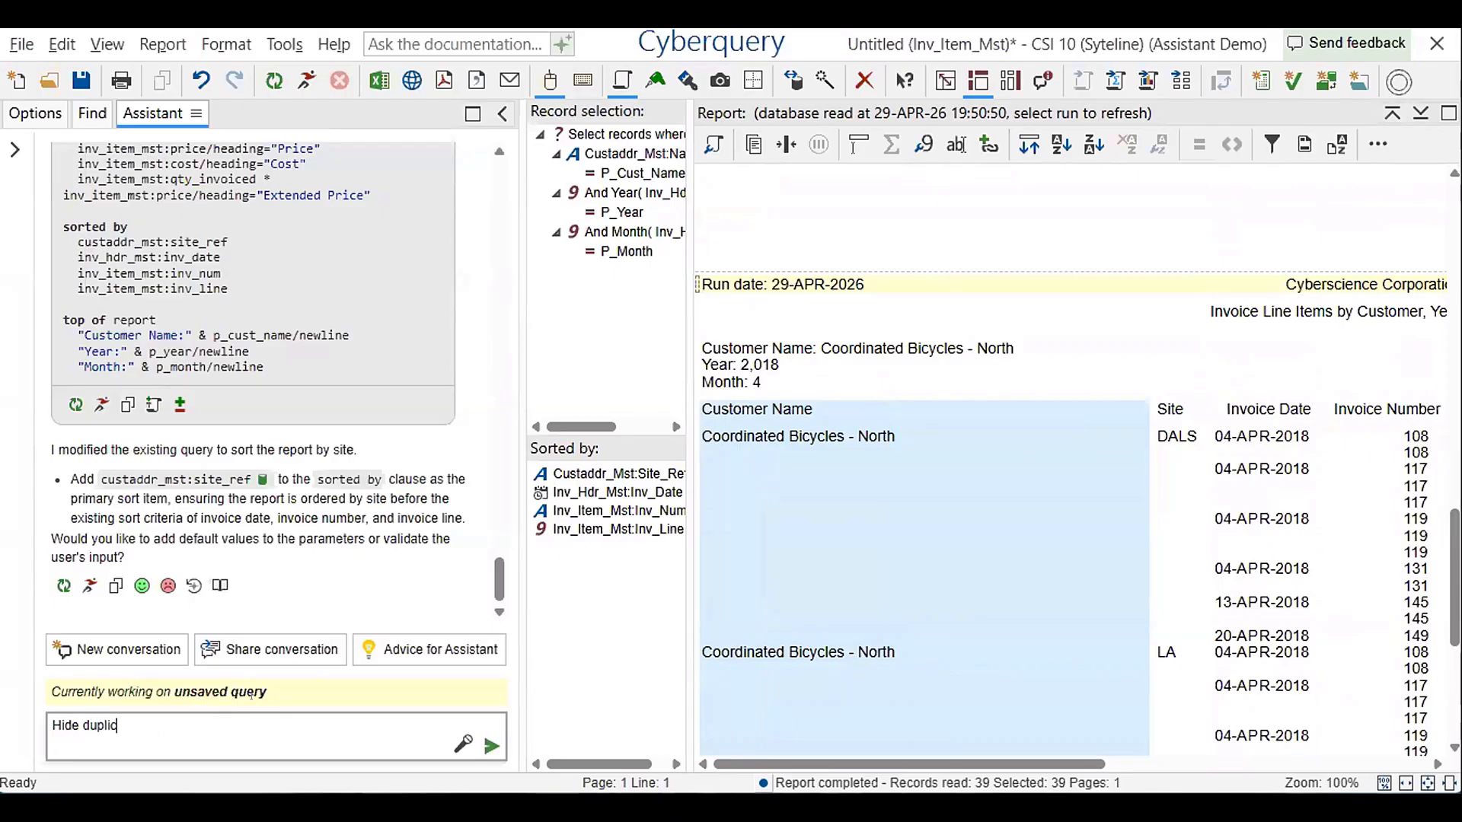
text(ates for cust name, site )
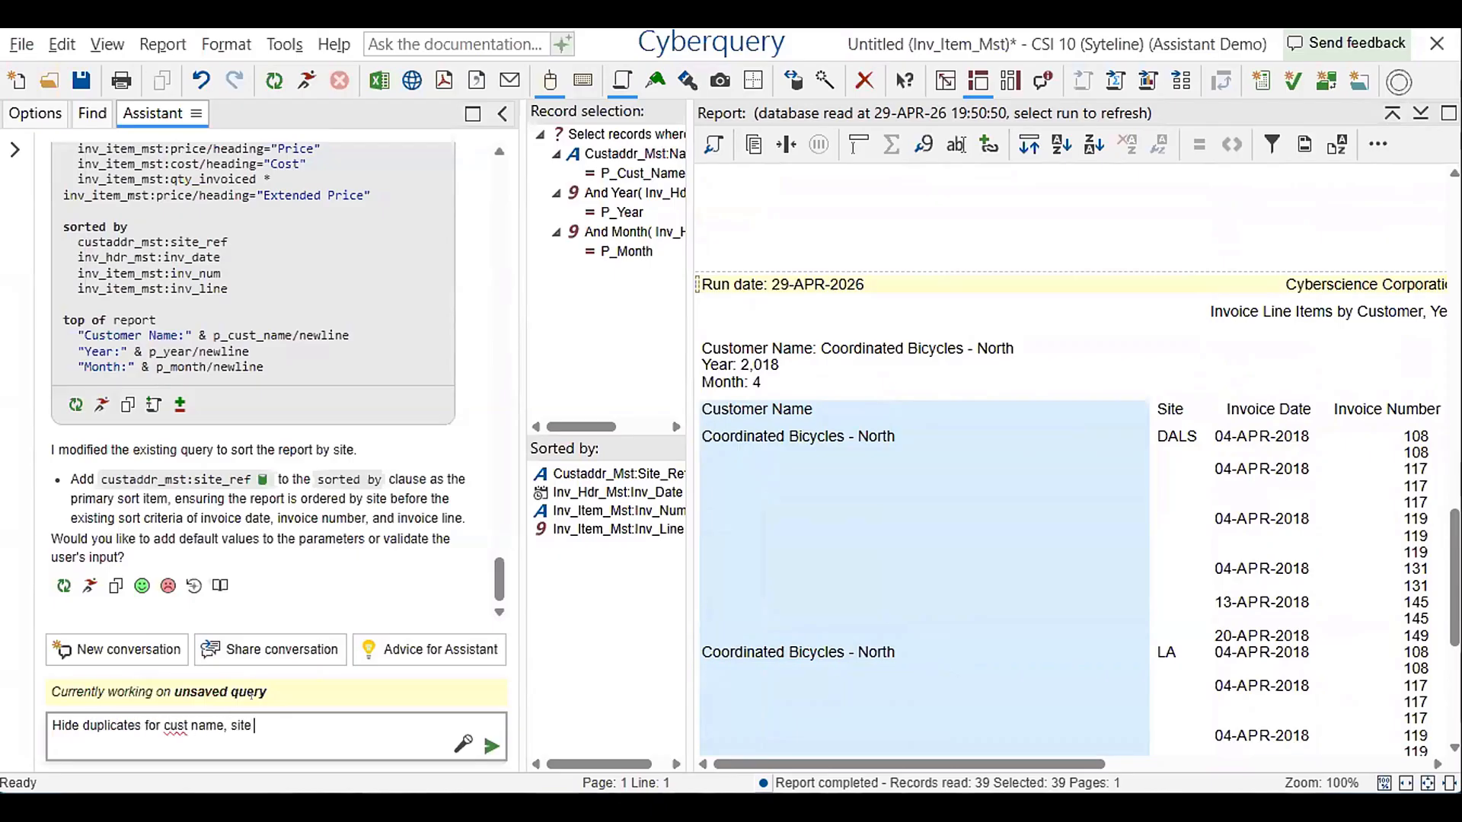
text(and invoice, show dupli)
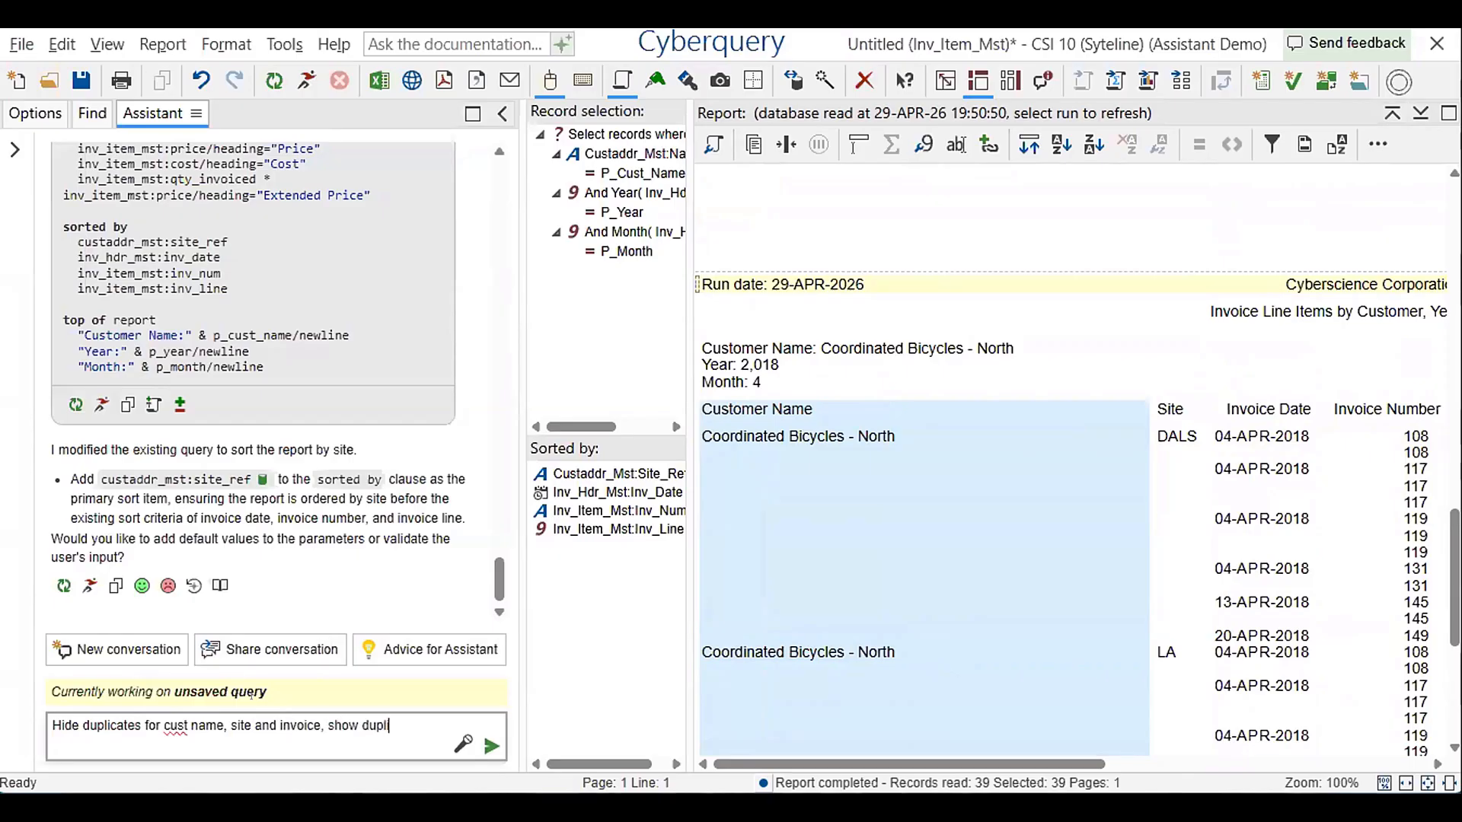
text(cates for everything else)
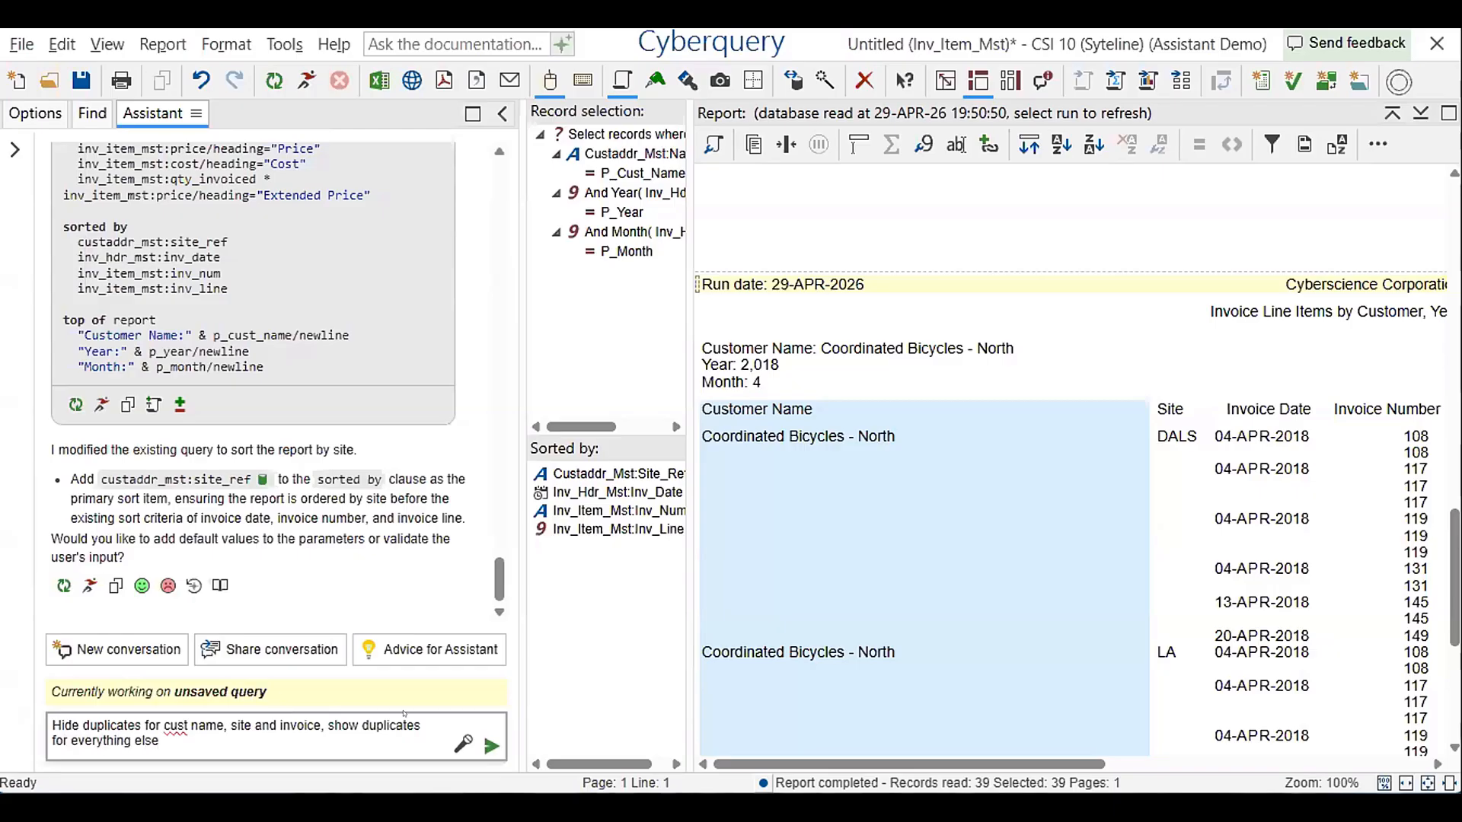
key(Return)
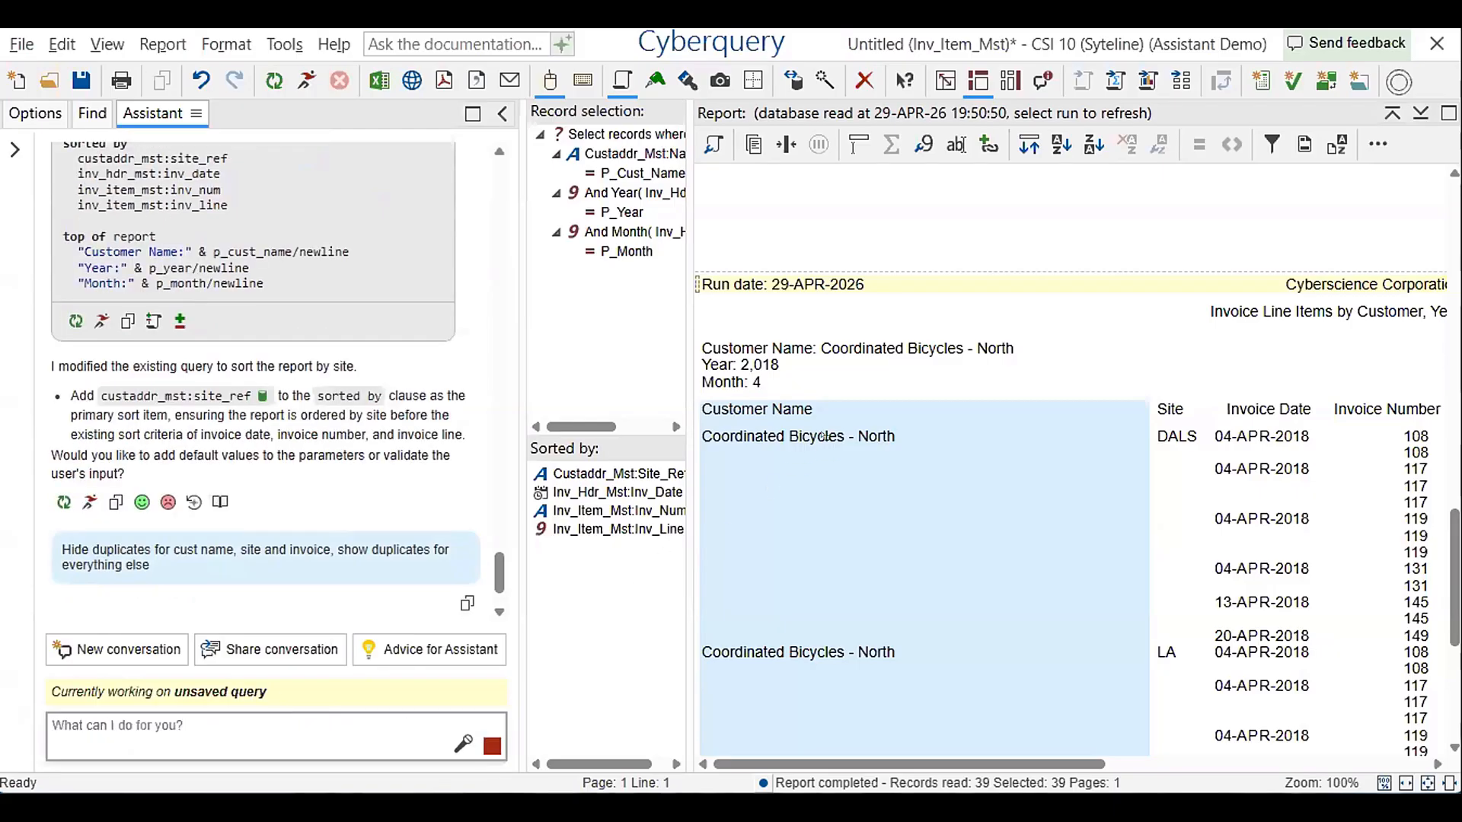
scroll(822, 436, down, 3)
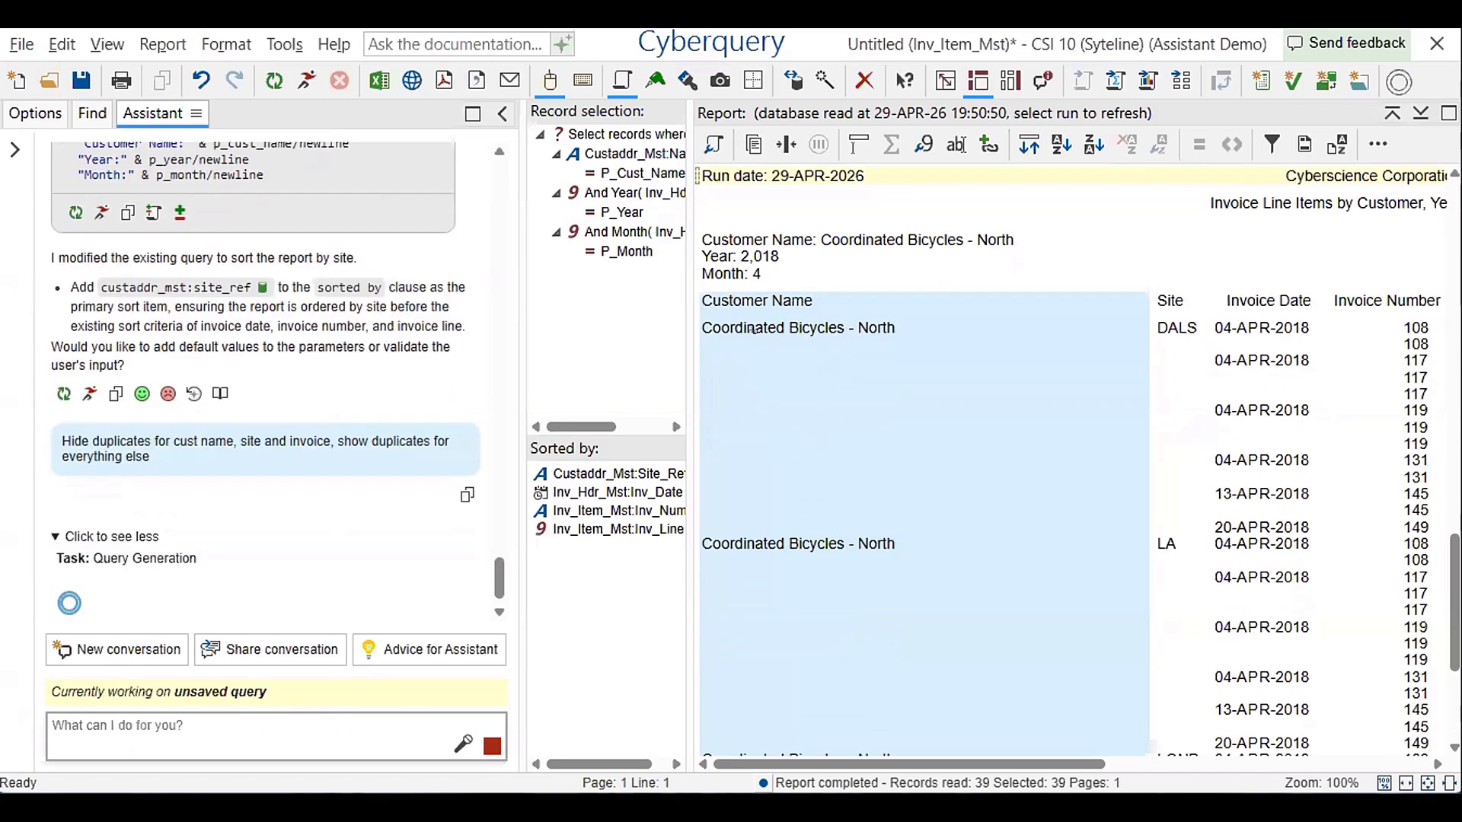
scroll(823, 419, down, 3)
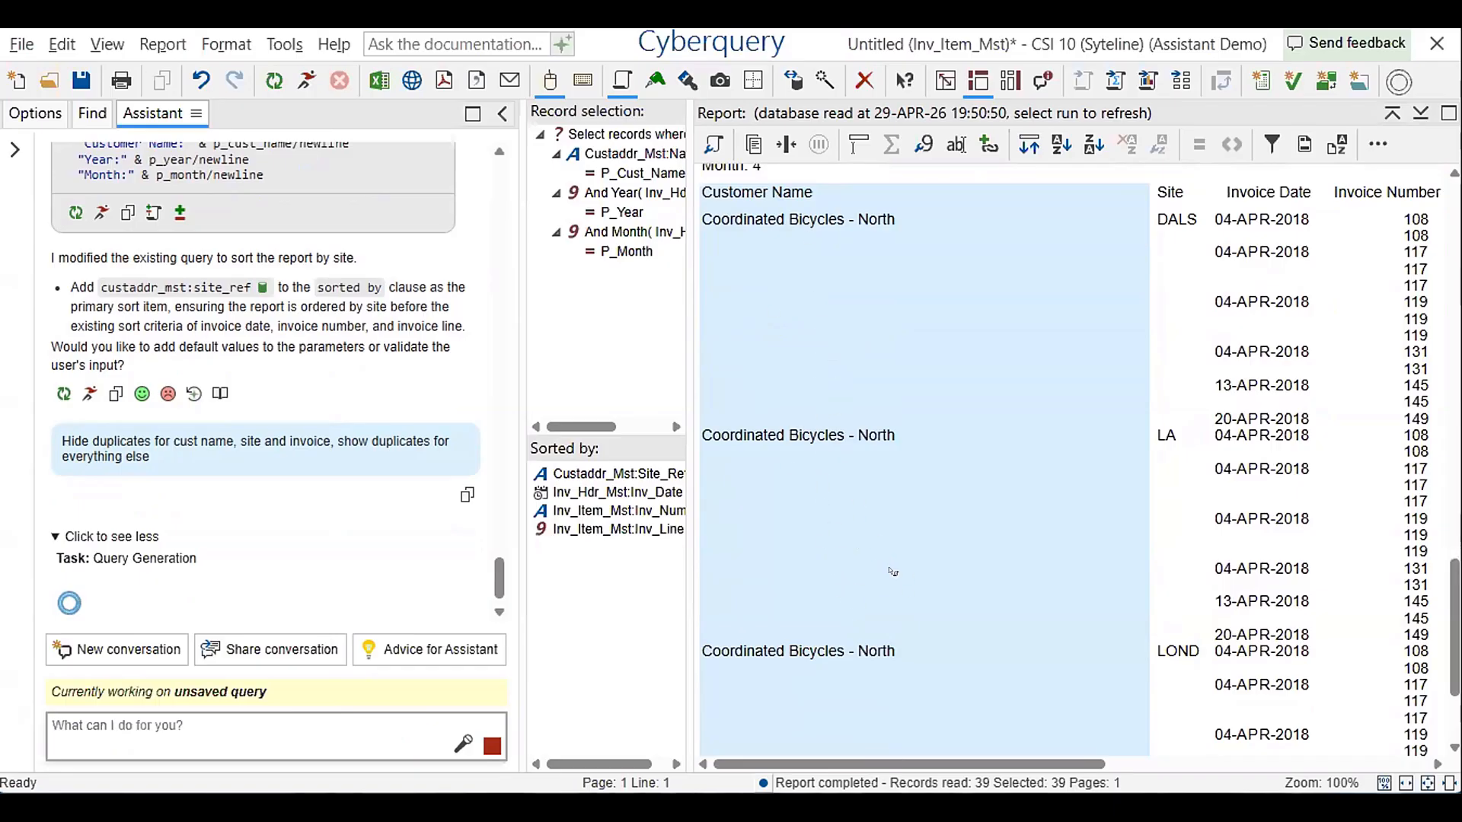
click(1273, 229)
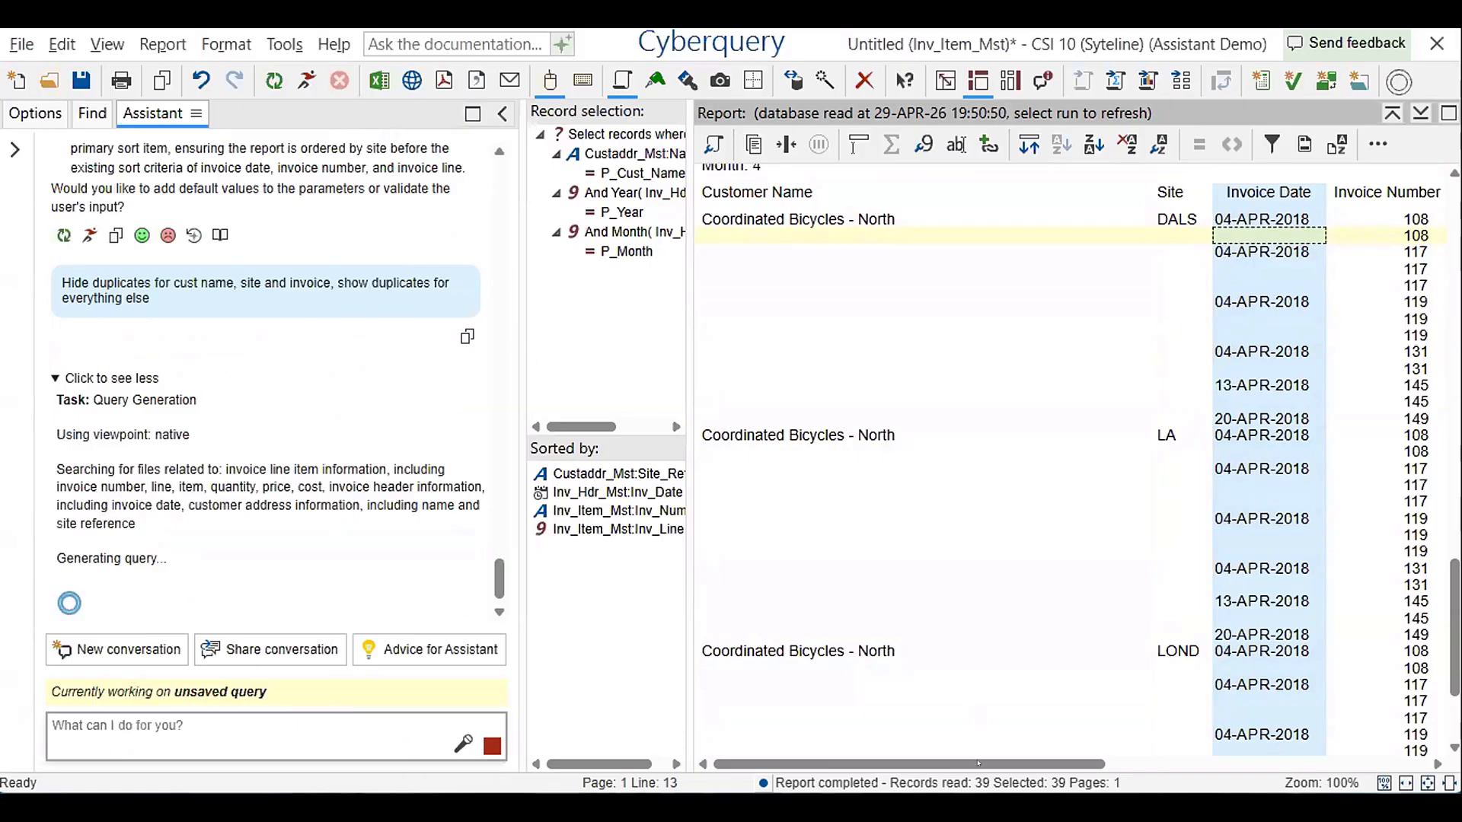
drag(1020, 763, 871, 715)
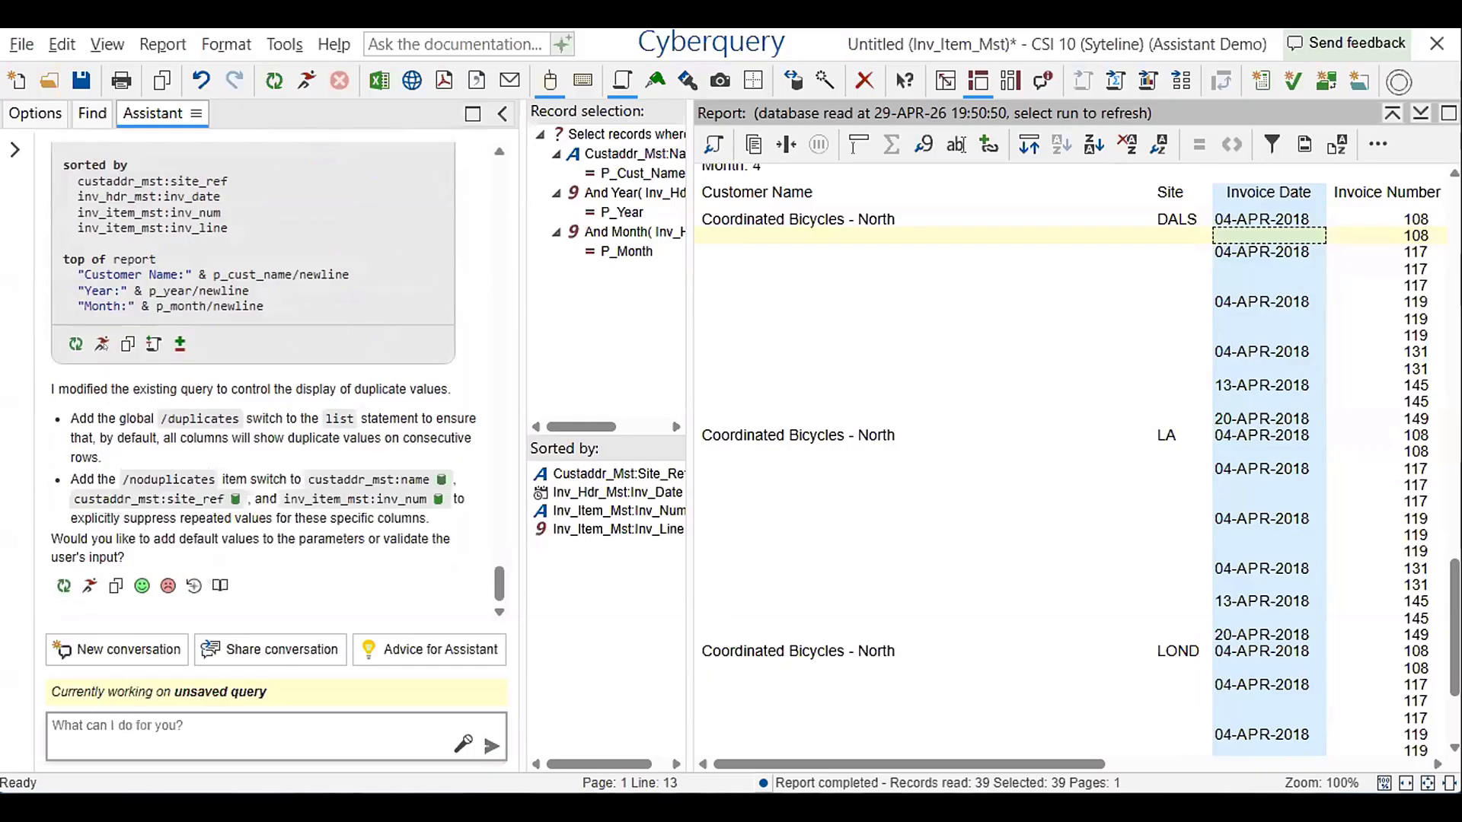
Run the generated duplicates query for Coordinated Bicycles - North, year 2018, month 4, and look over the repeated values in each column
click(99, 345)
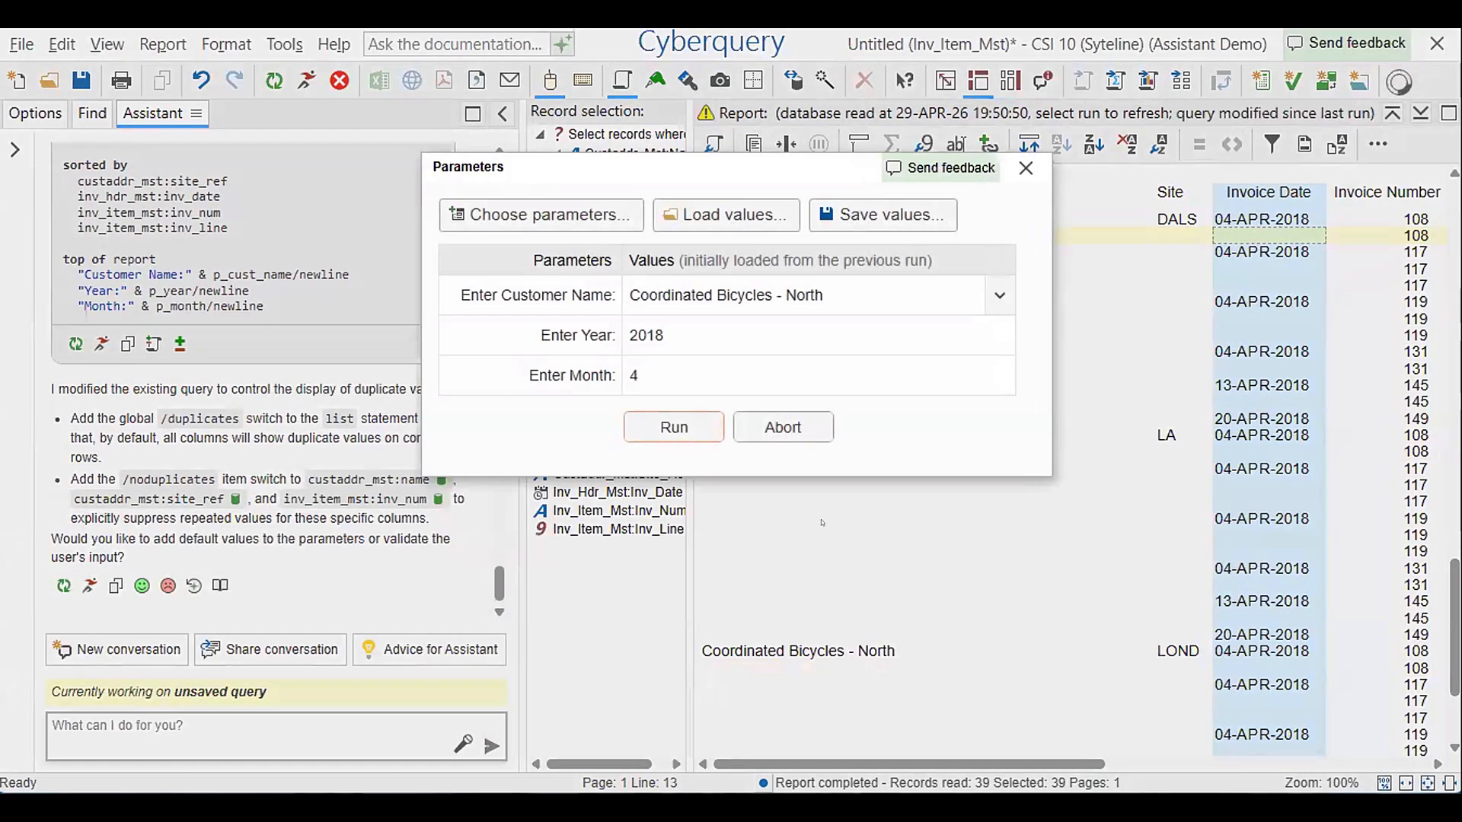
click(674, 427)
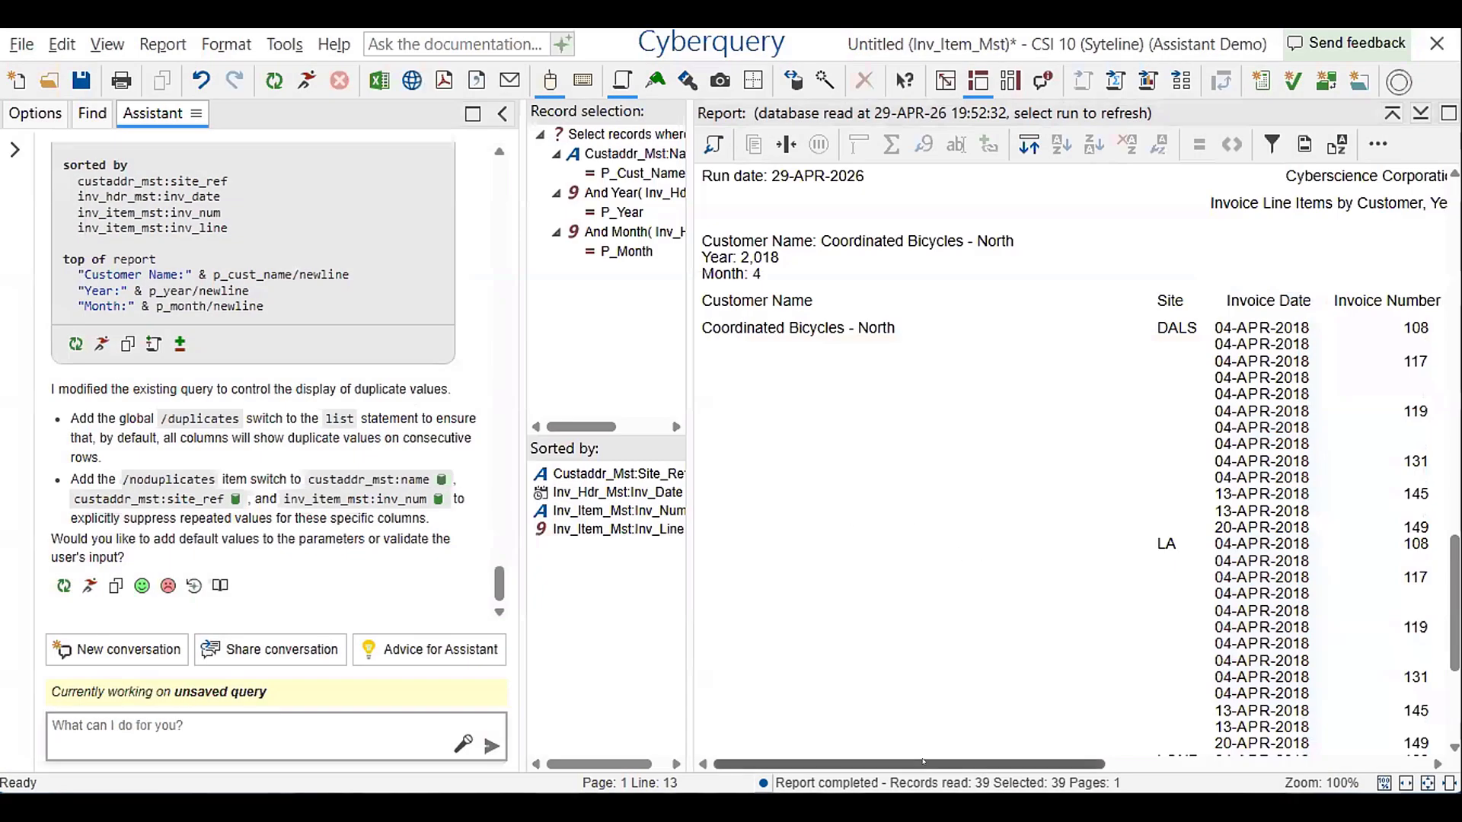
scroll(857, 401, down, 2)
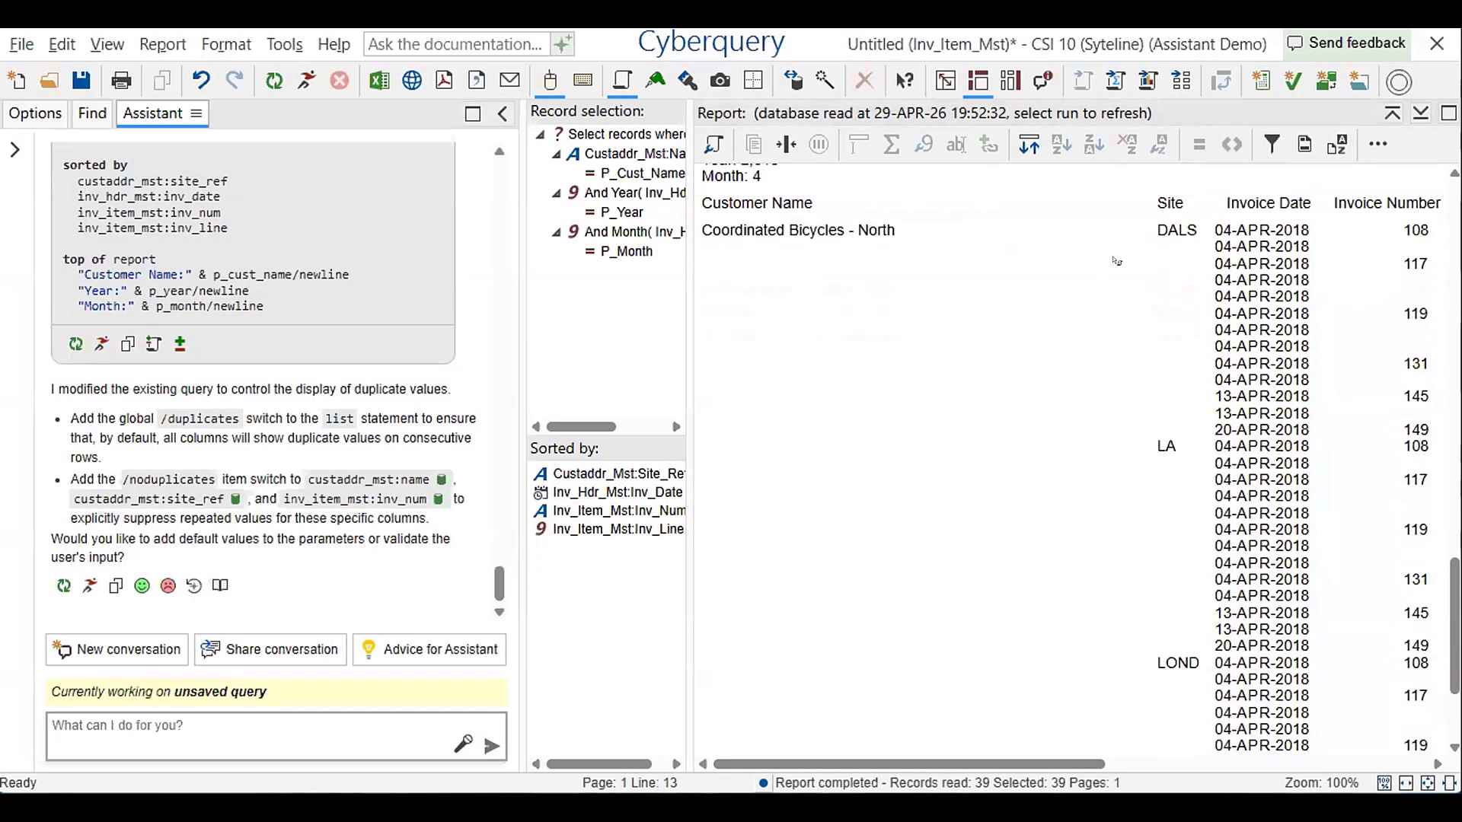
drag(992, 763, 886, 711)
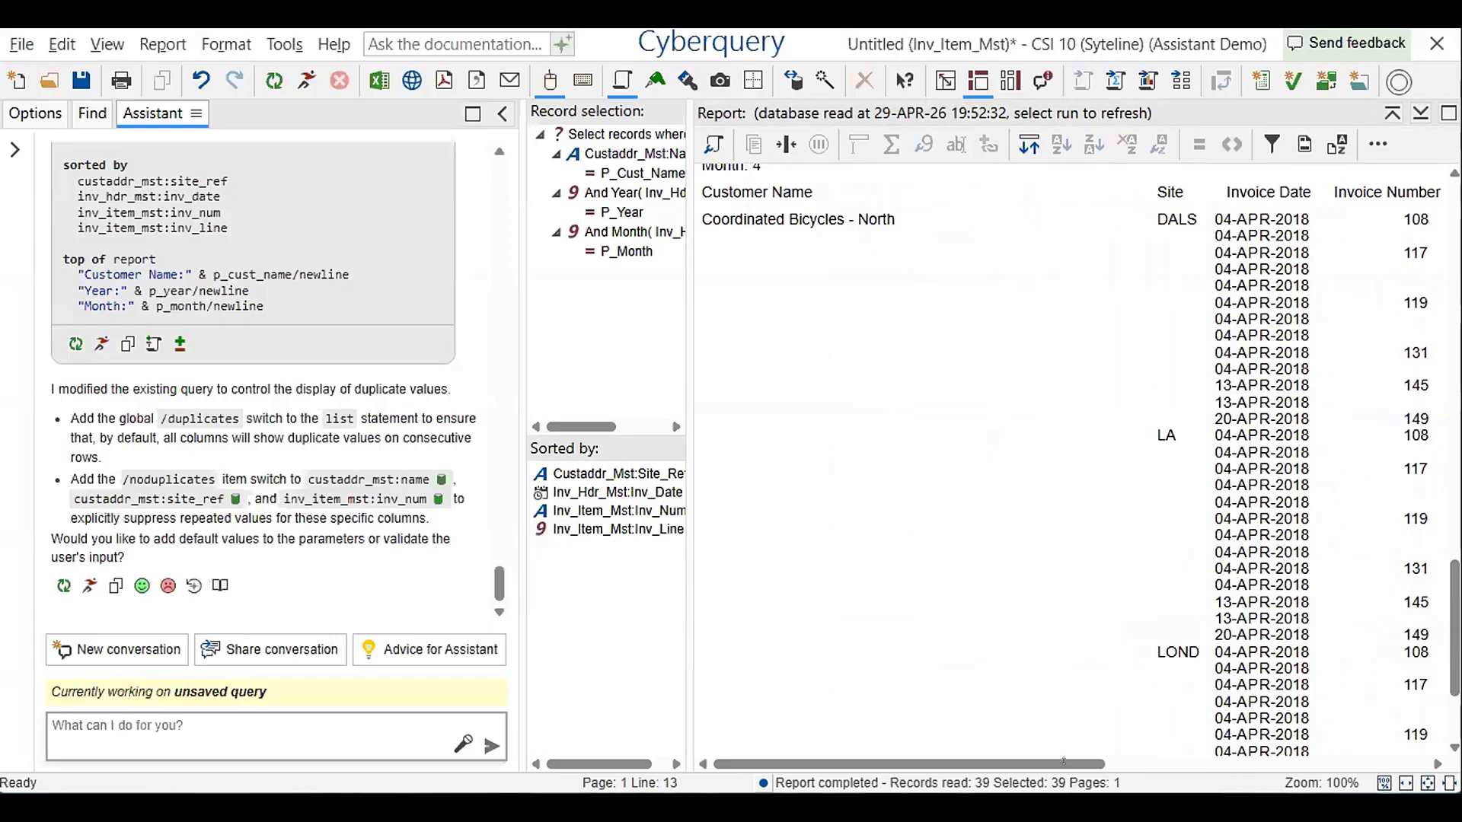
Format the Extended Price column as USD currency in its numeric item properties
drag(1063, 761, 1386, 760)
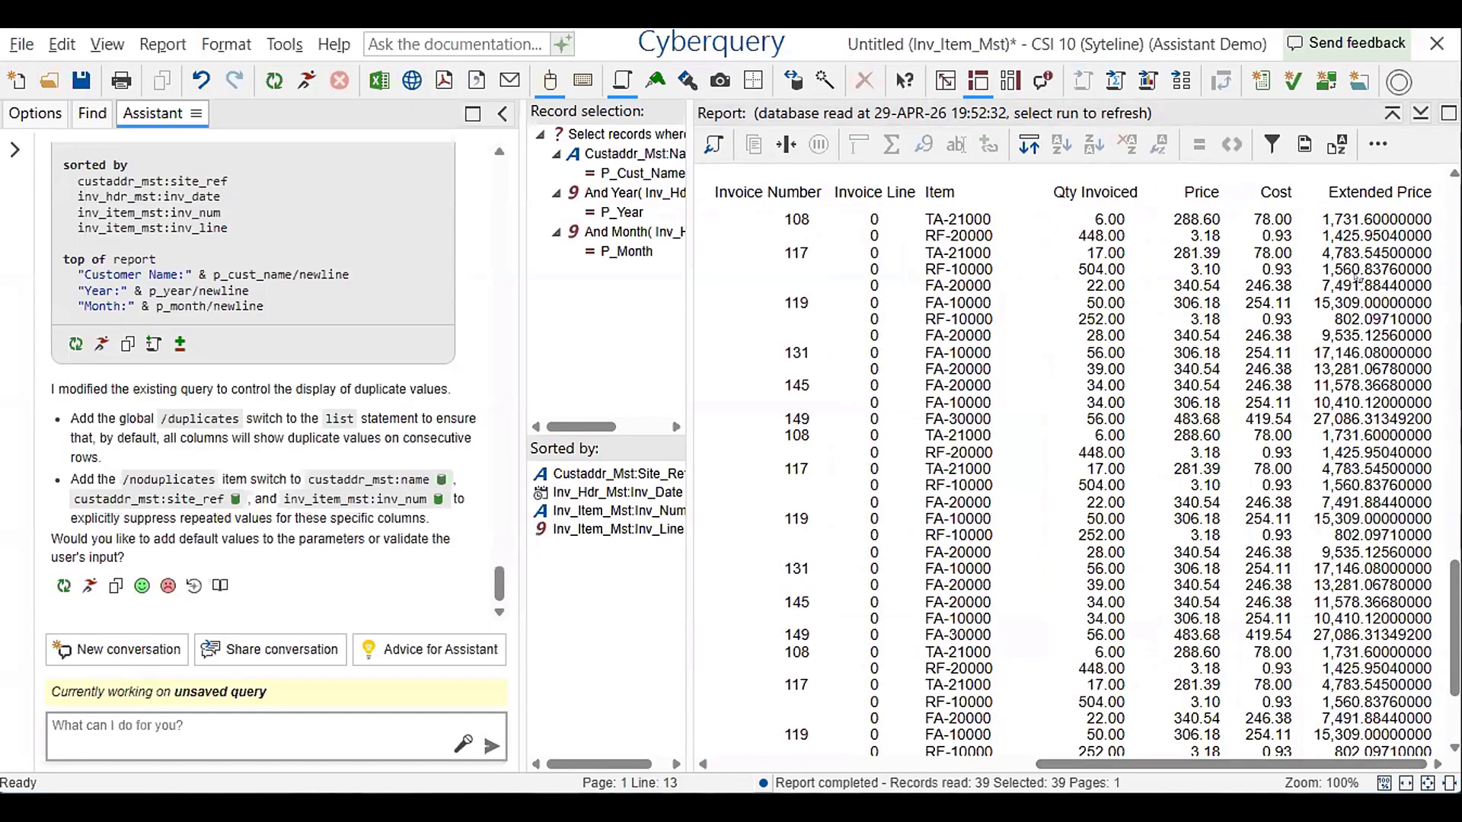
right_click(1360, 279)
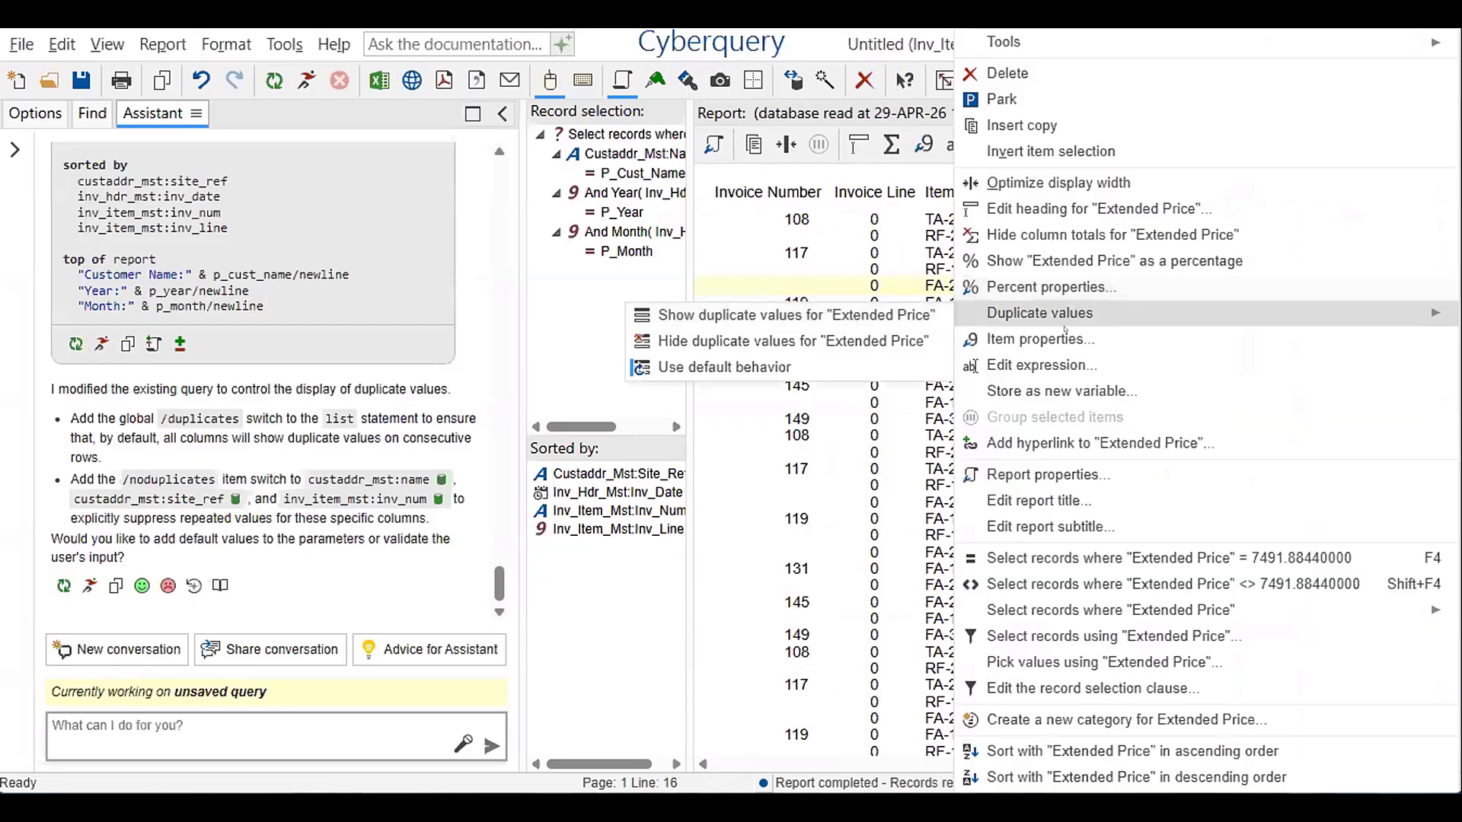
click(1096, 348)
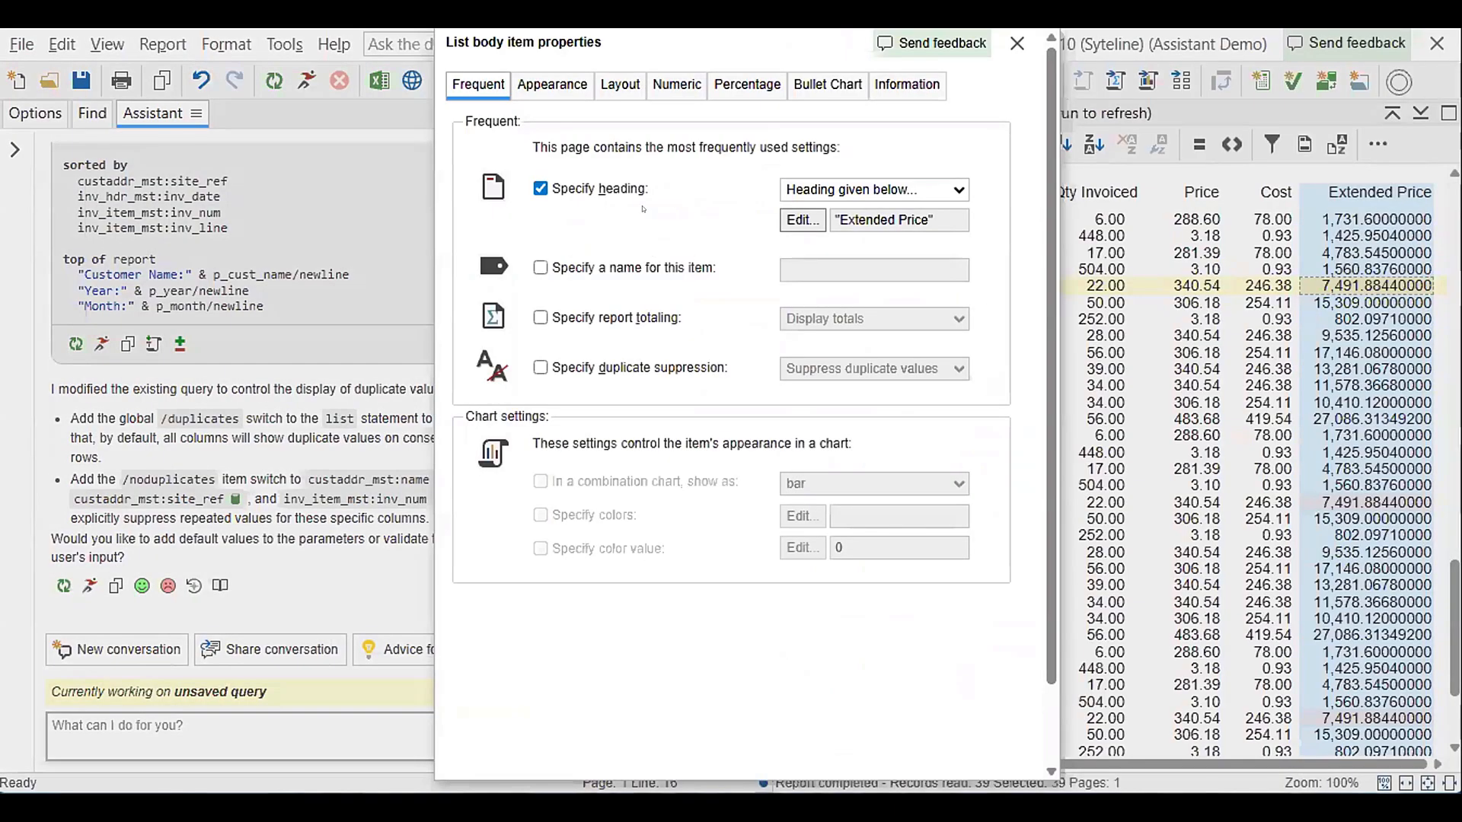
click(663, 86)
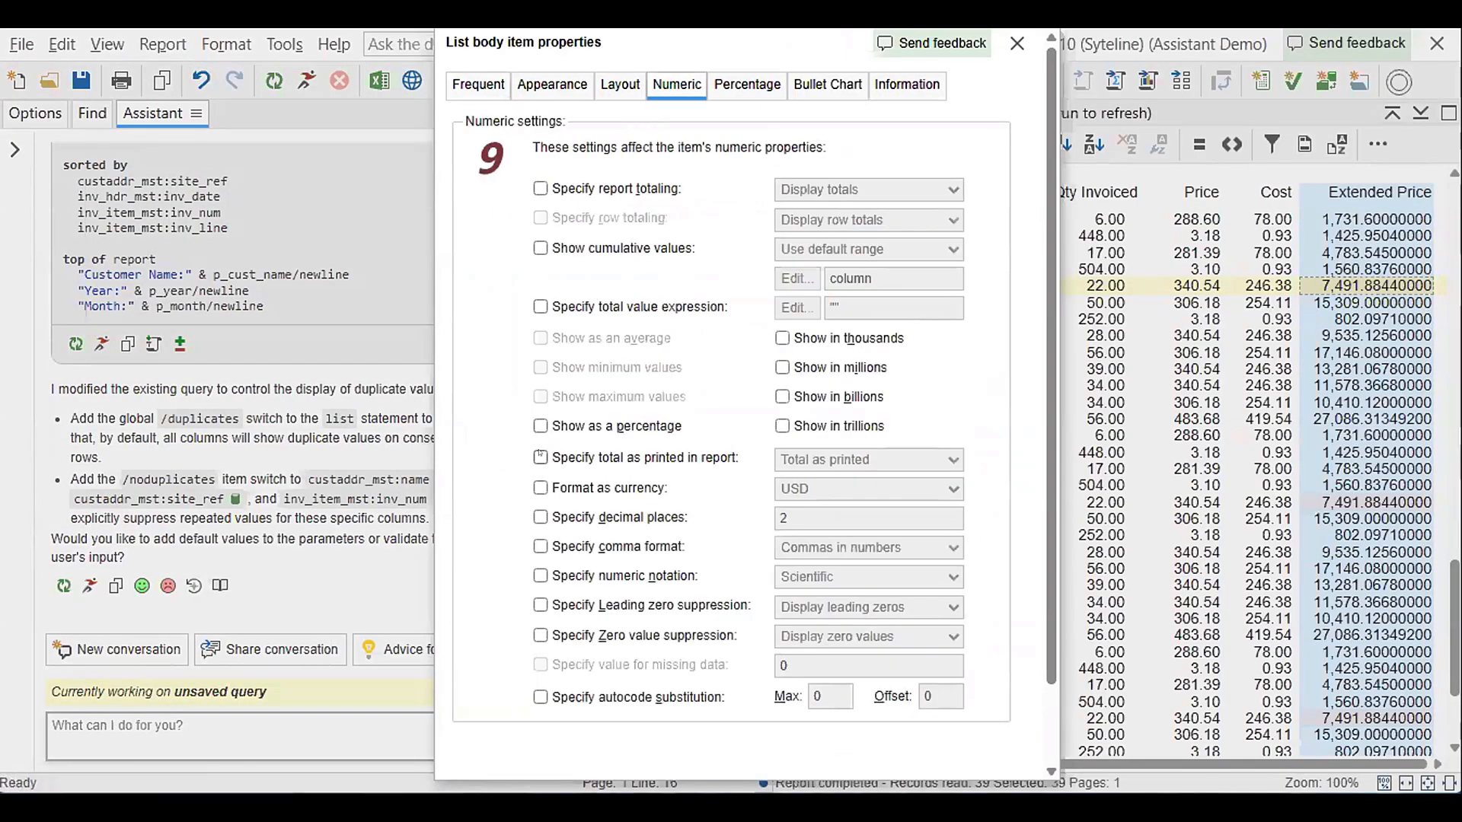
click(541, 487)
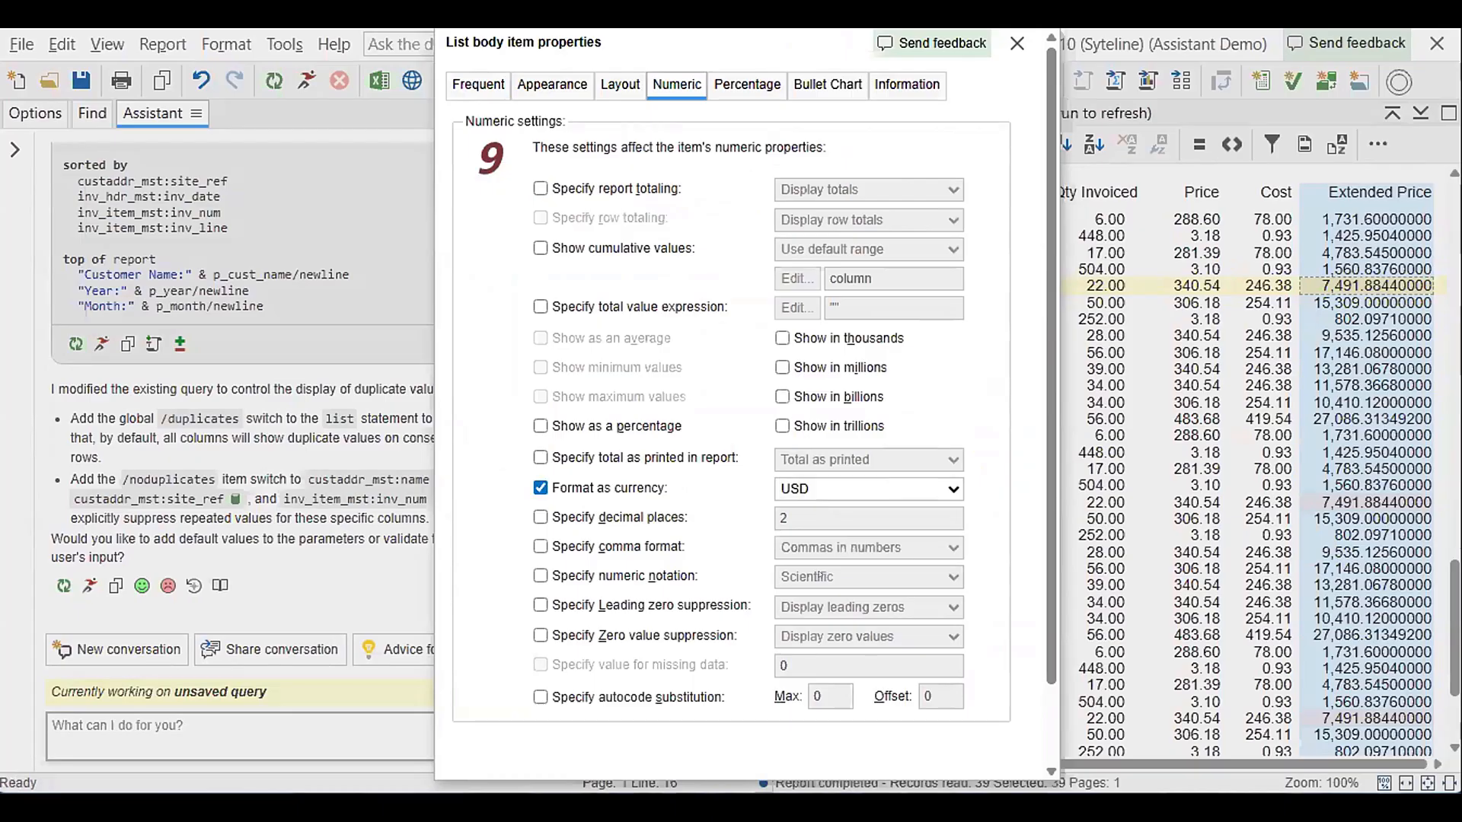
click(749, 744)
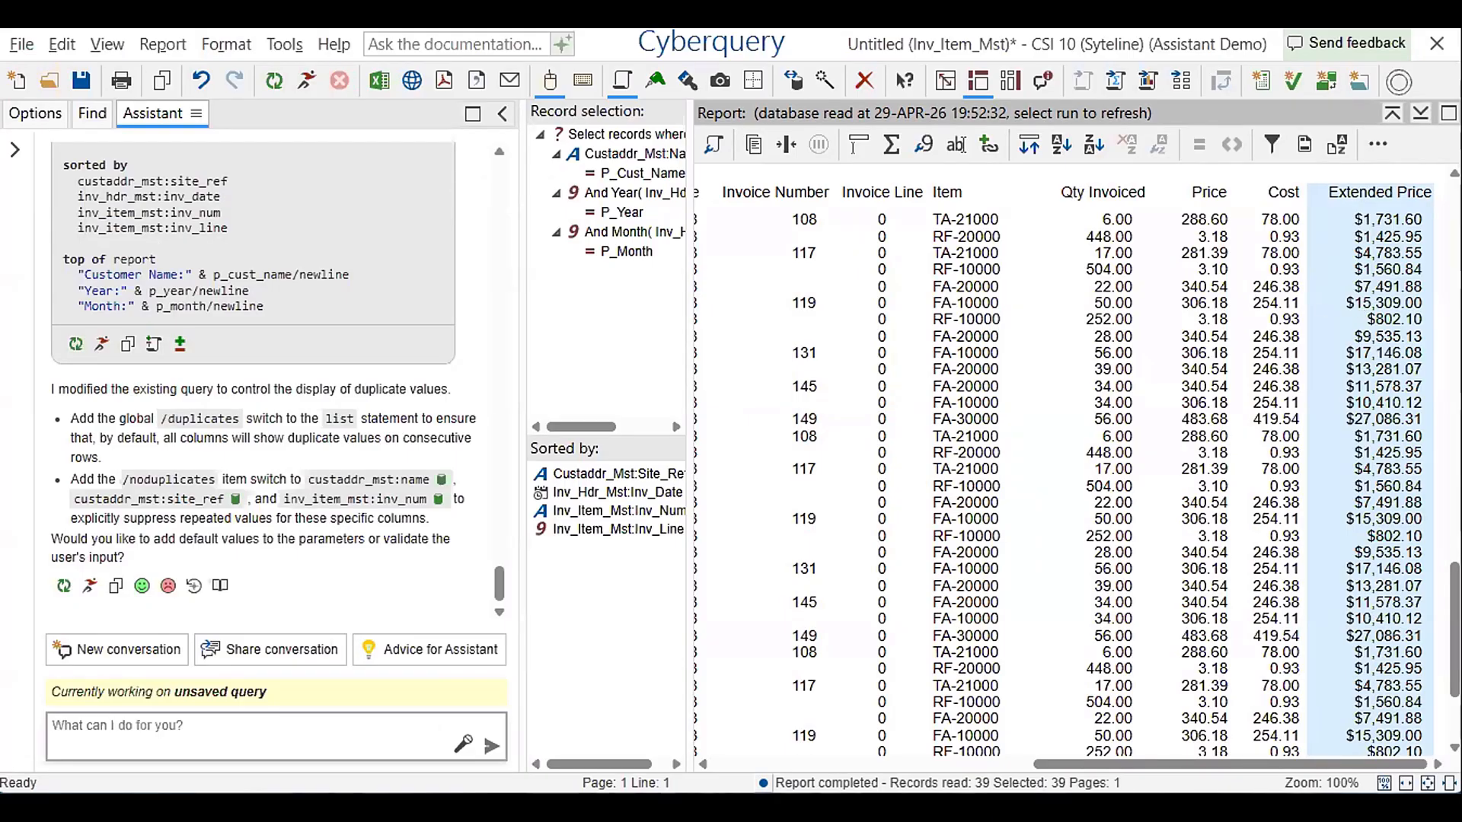
Save the query as customer_order_details, replacing the existing file
click(245, 735)
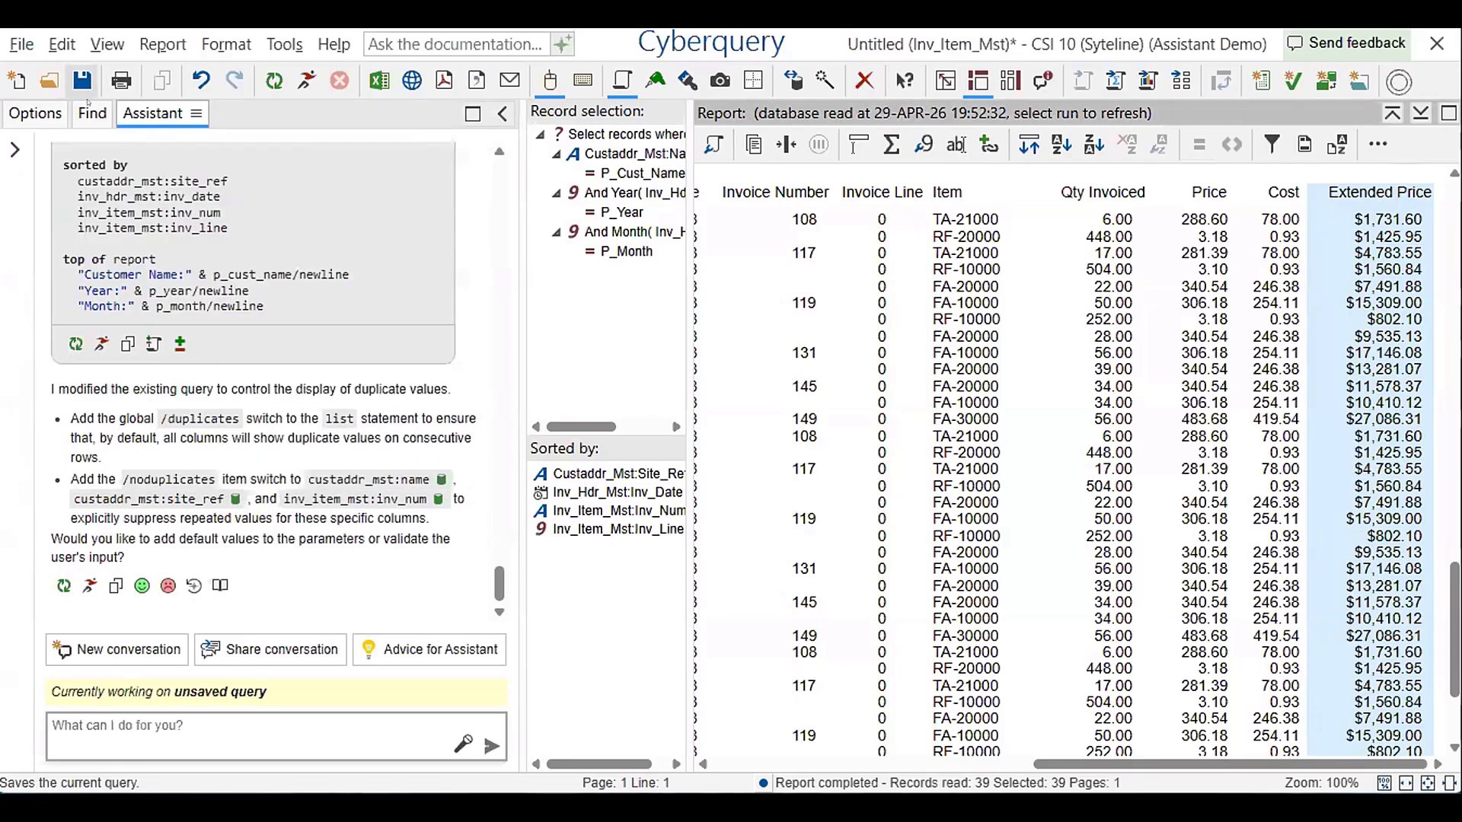
click(84, 90)
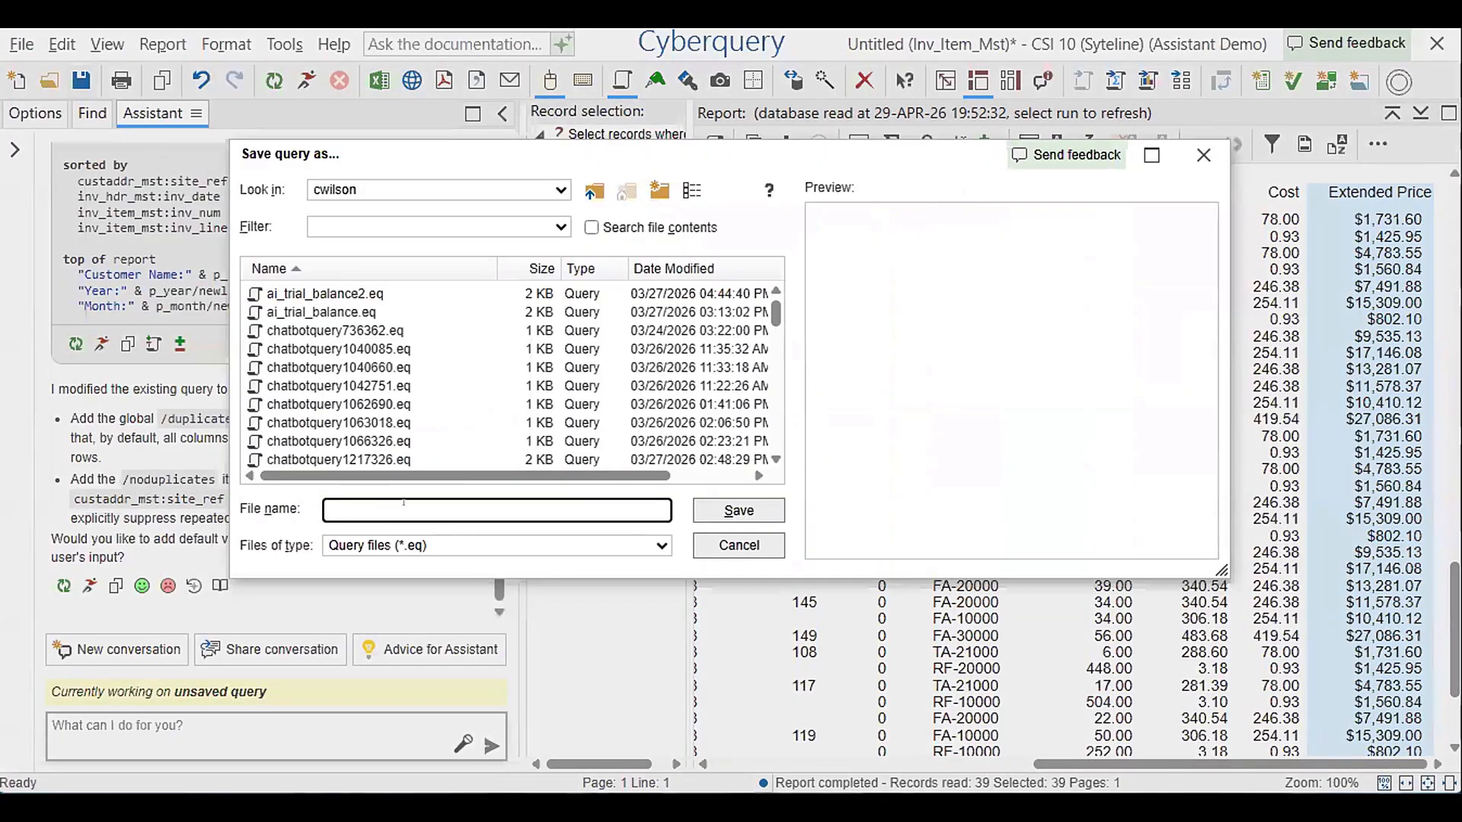
text(customer_order_details)
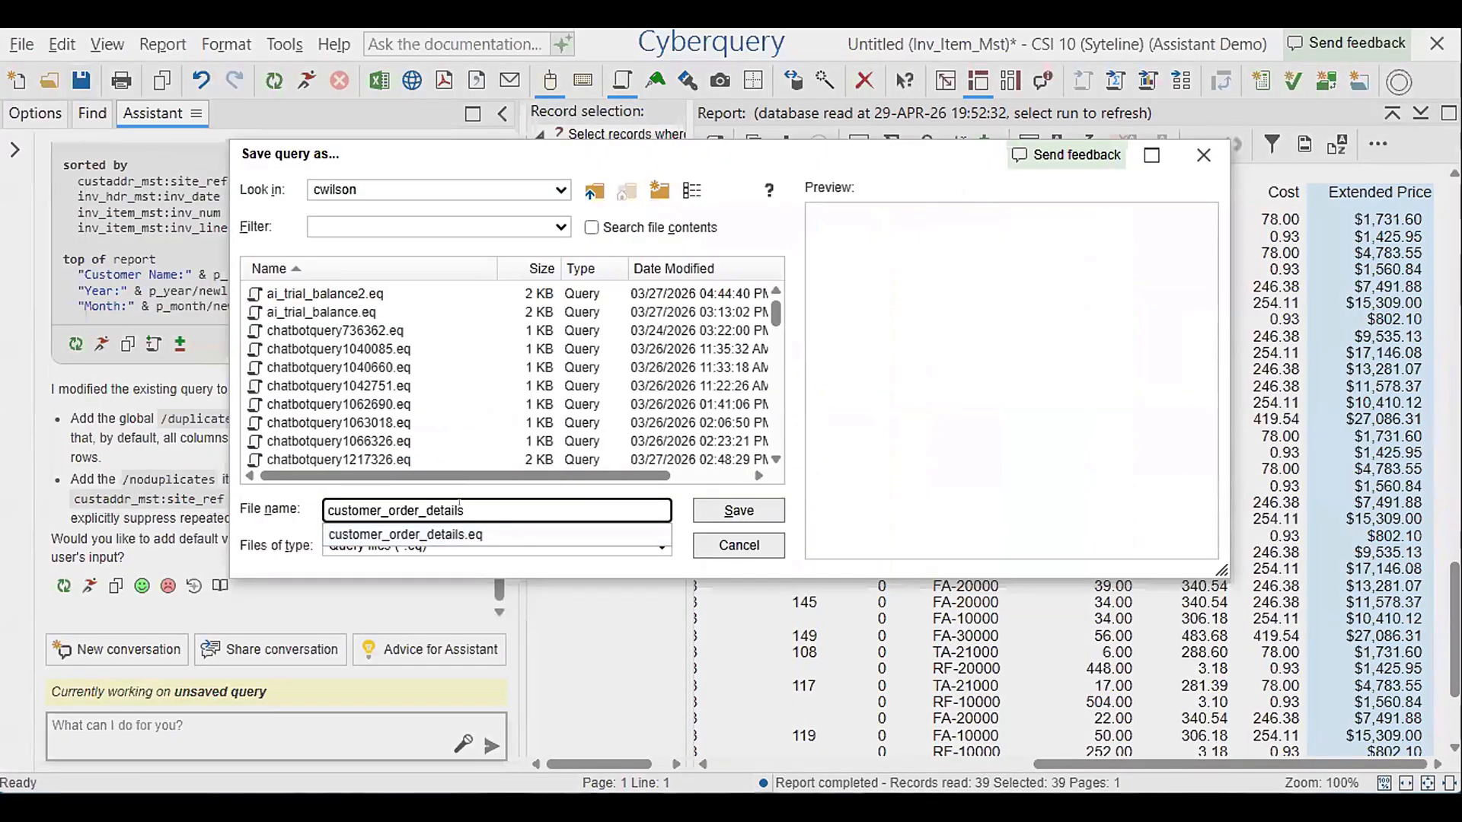
click(738, 511)
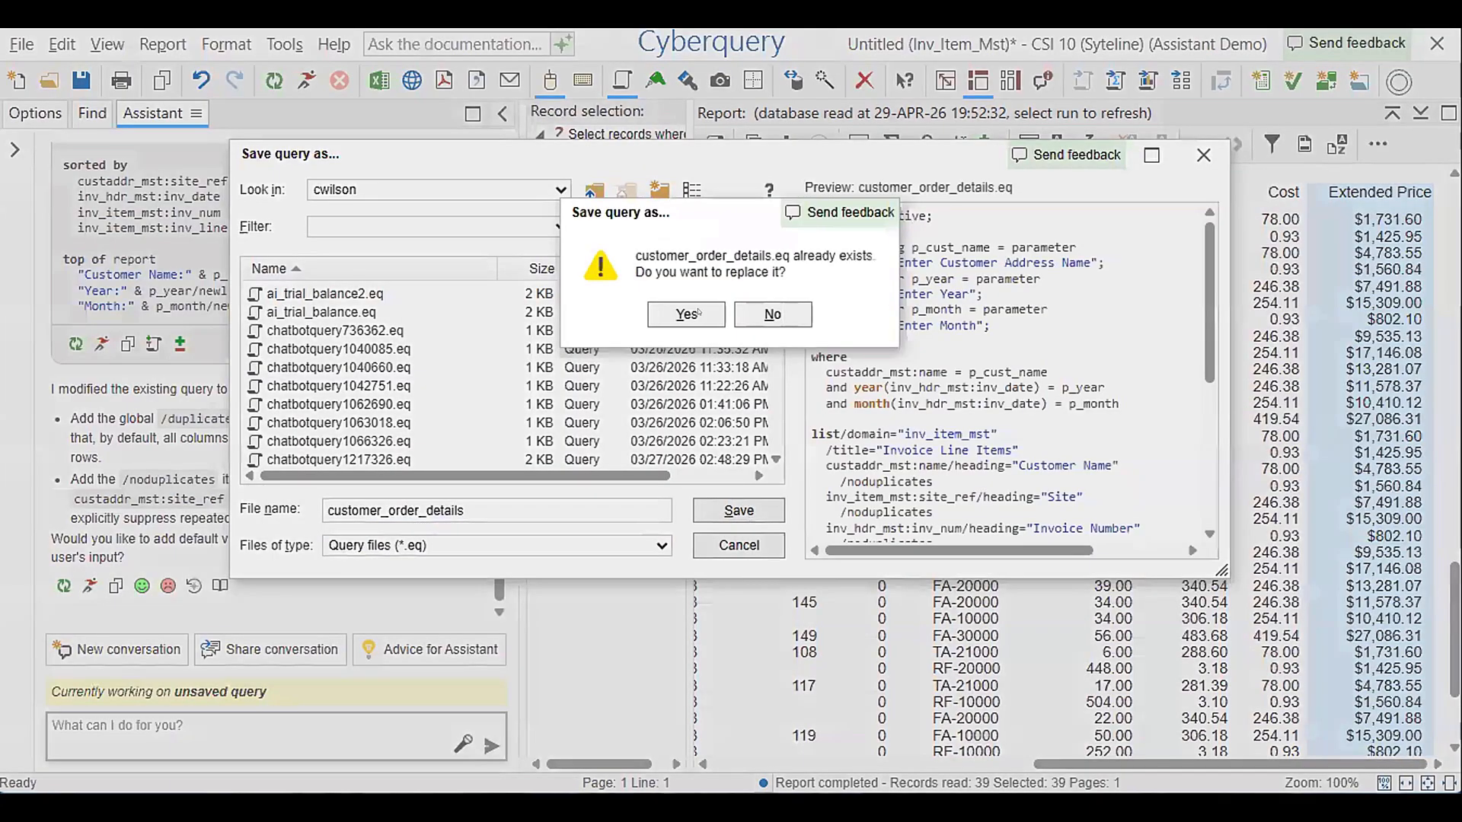
click(698, 313)
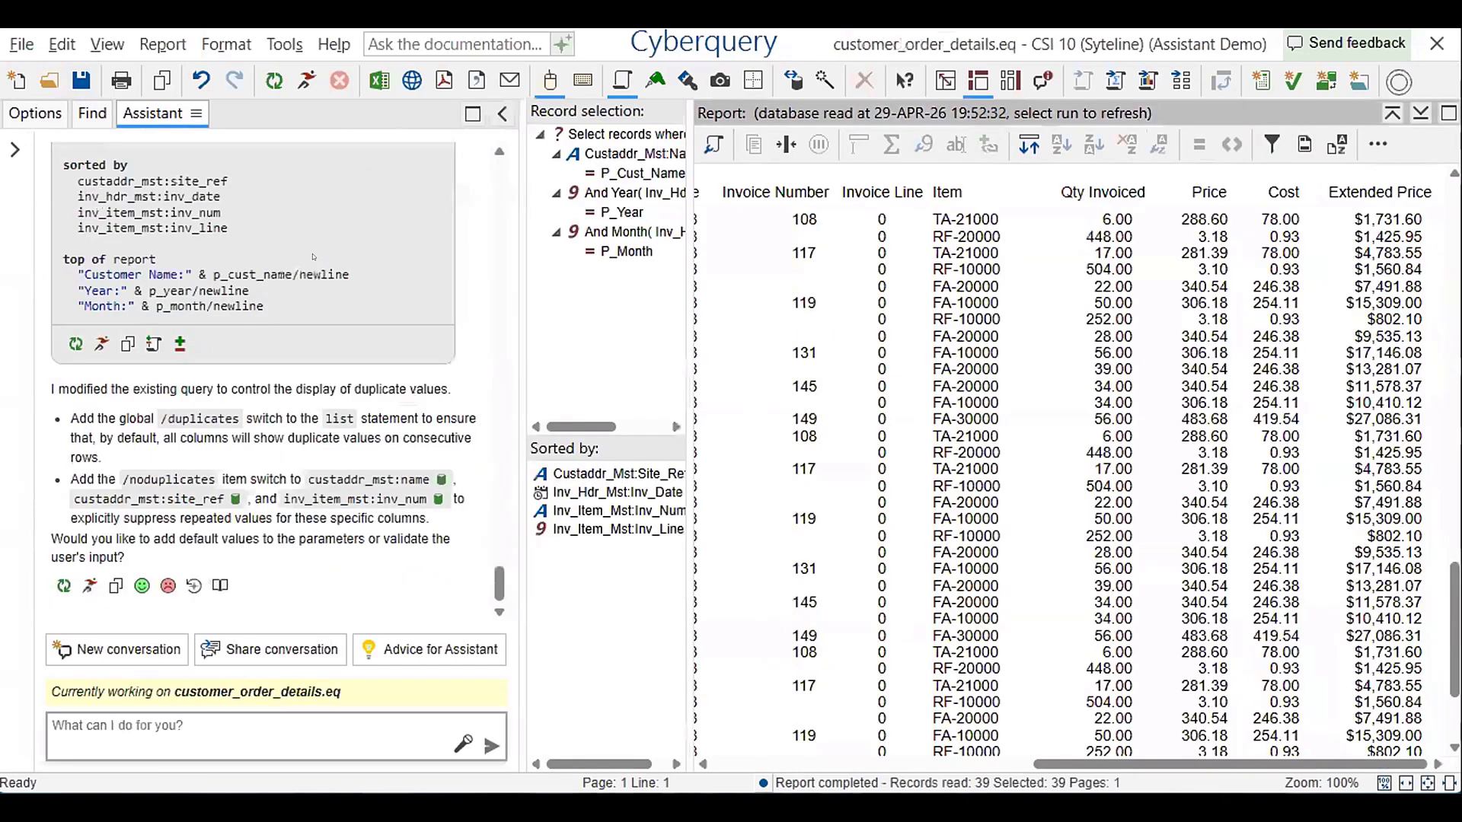
In the Top 10 Customers query, enter a prompt linking total revenue to customer_order_details.eq, passing cust info as p_cust_name, p_year and p_month, and check its file references
scroll(366, 294, up, 10)
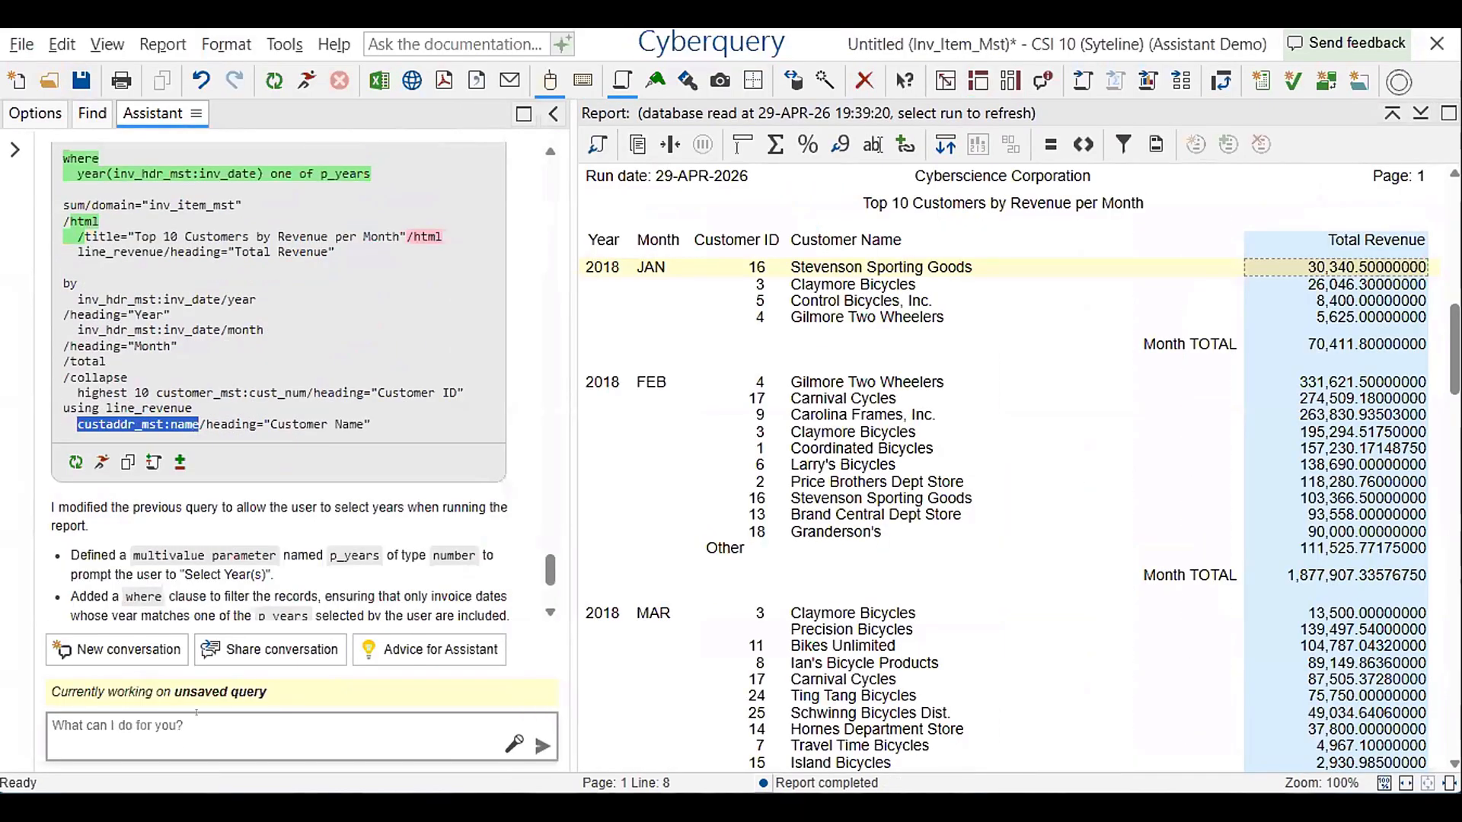
click(182, 743)
key(ctrl+v)
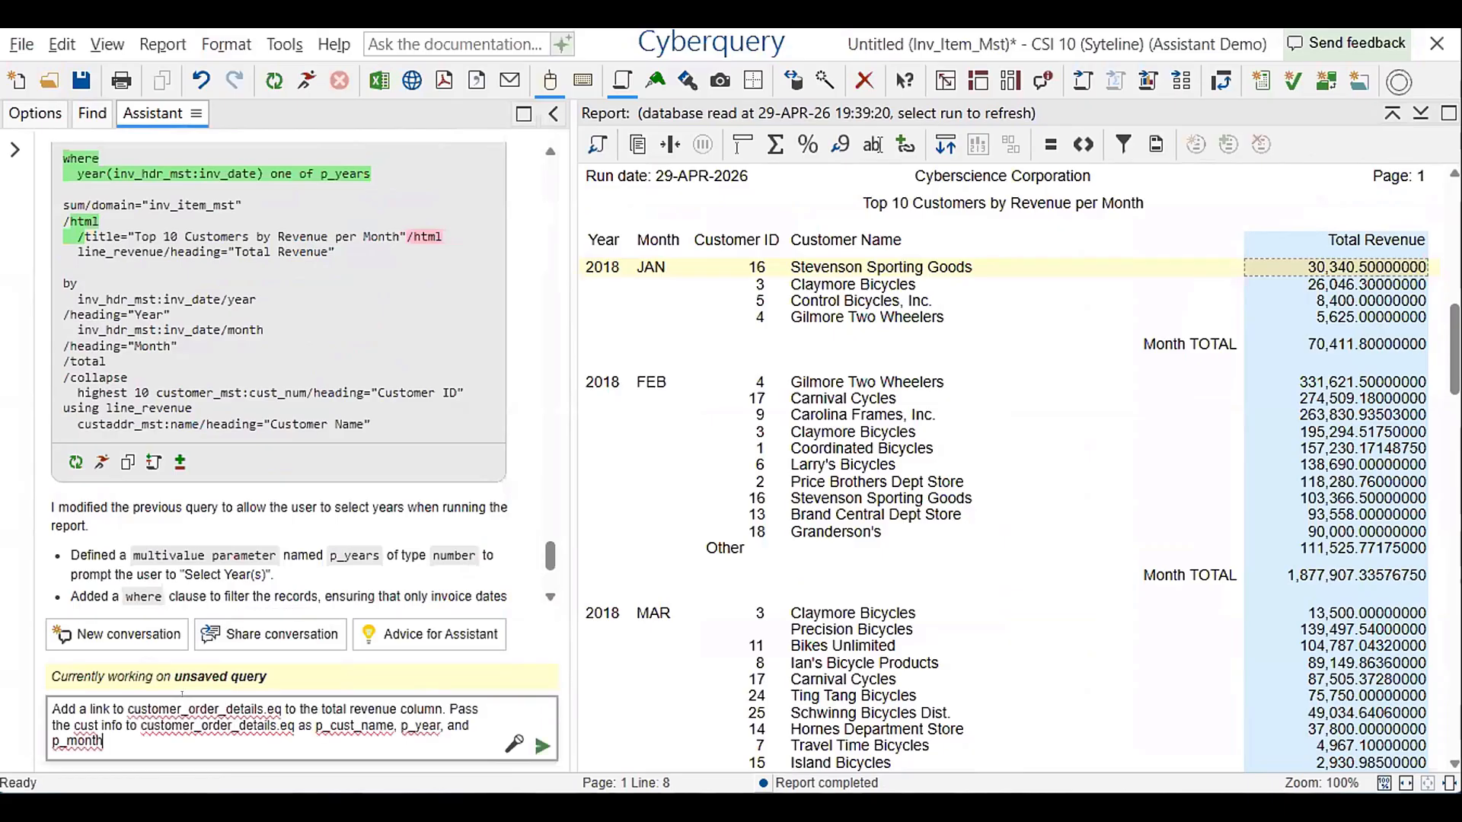
drag(79, 709, 268, 694)
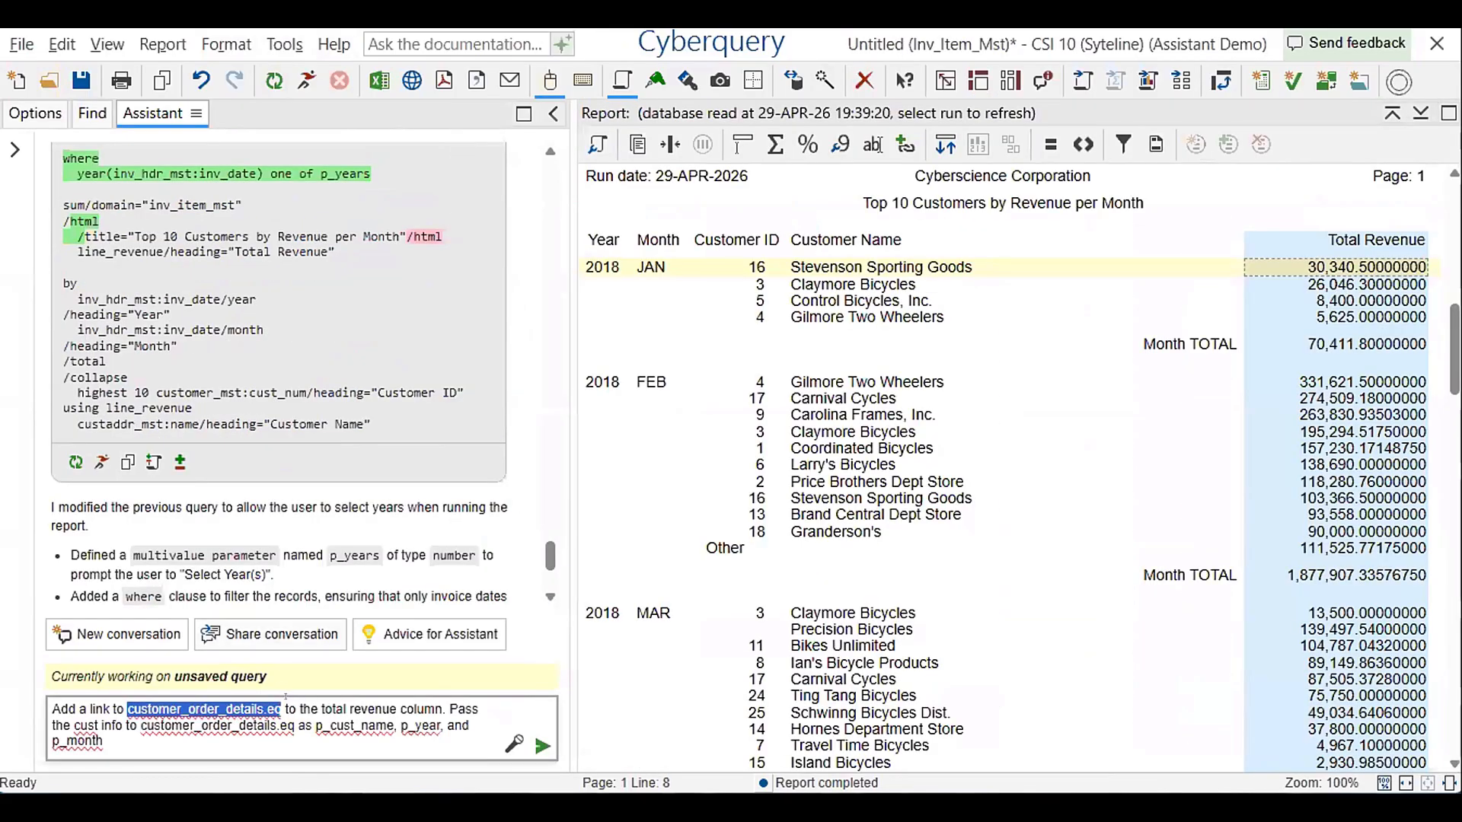
click(287, 698)
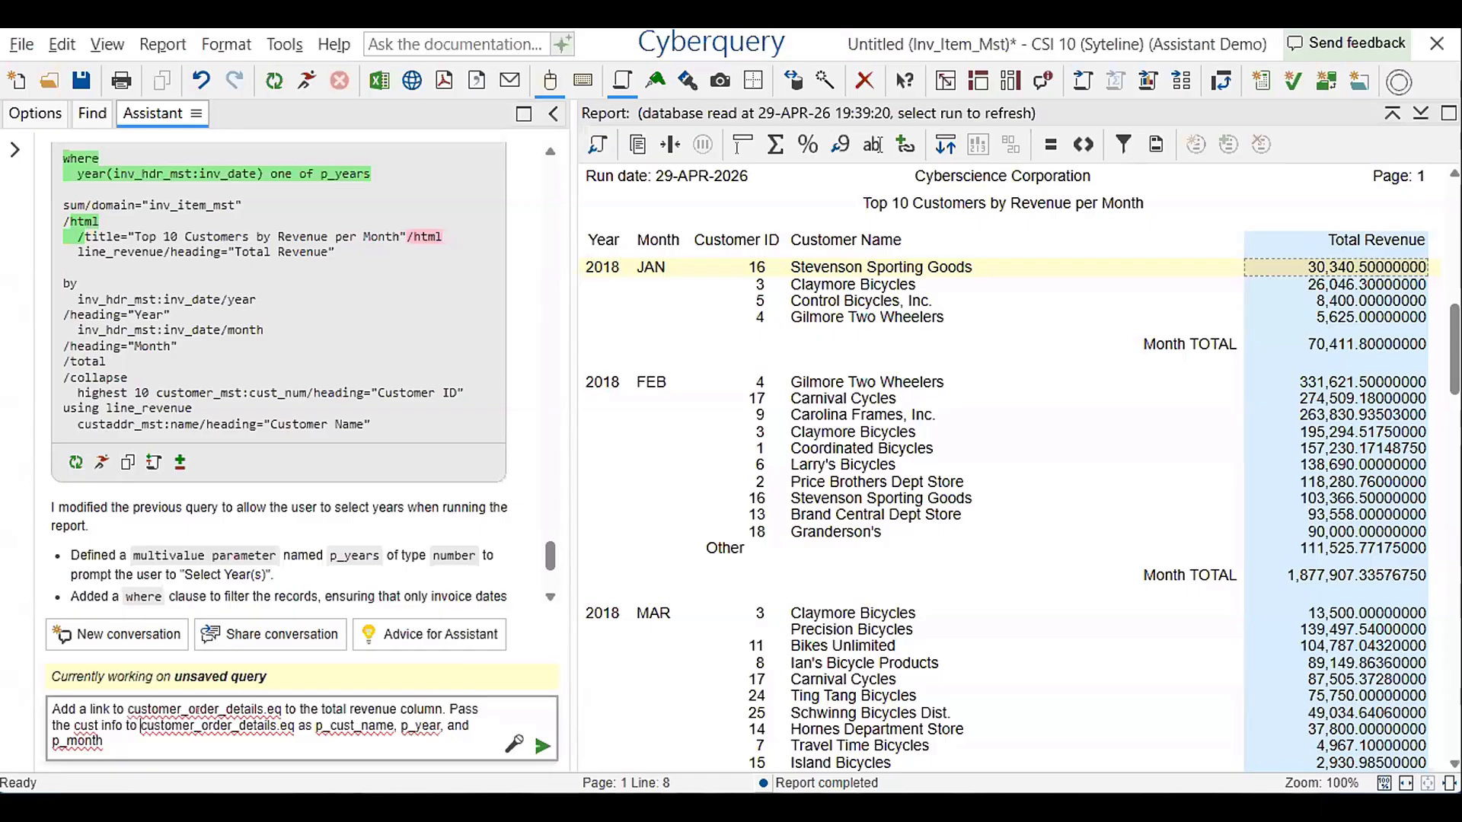
drag(140, 726, 284, 713)
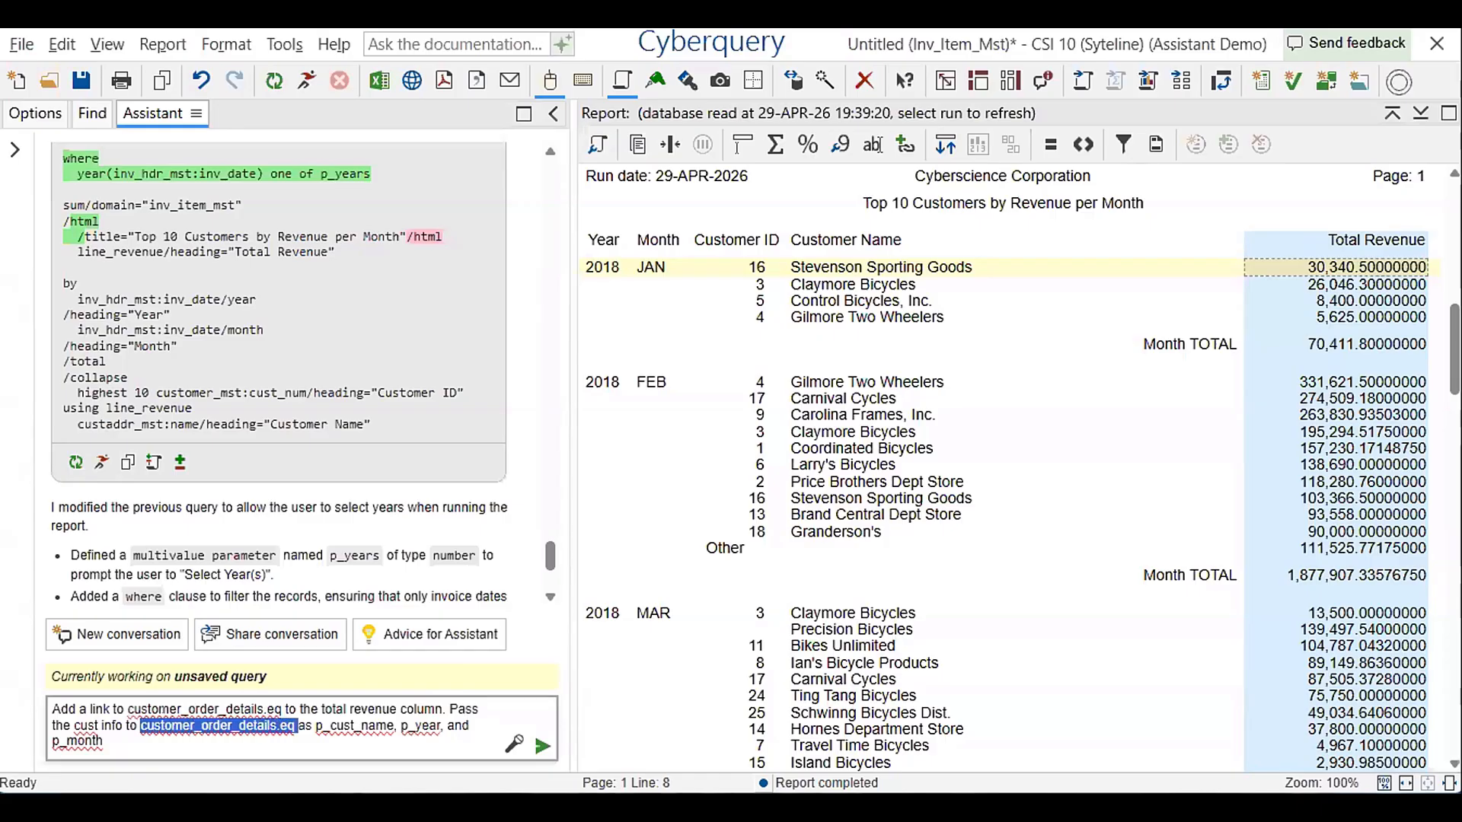
click(105, 725)
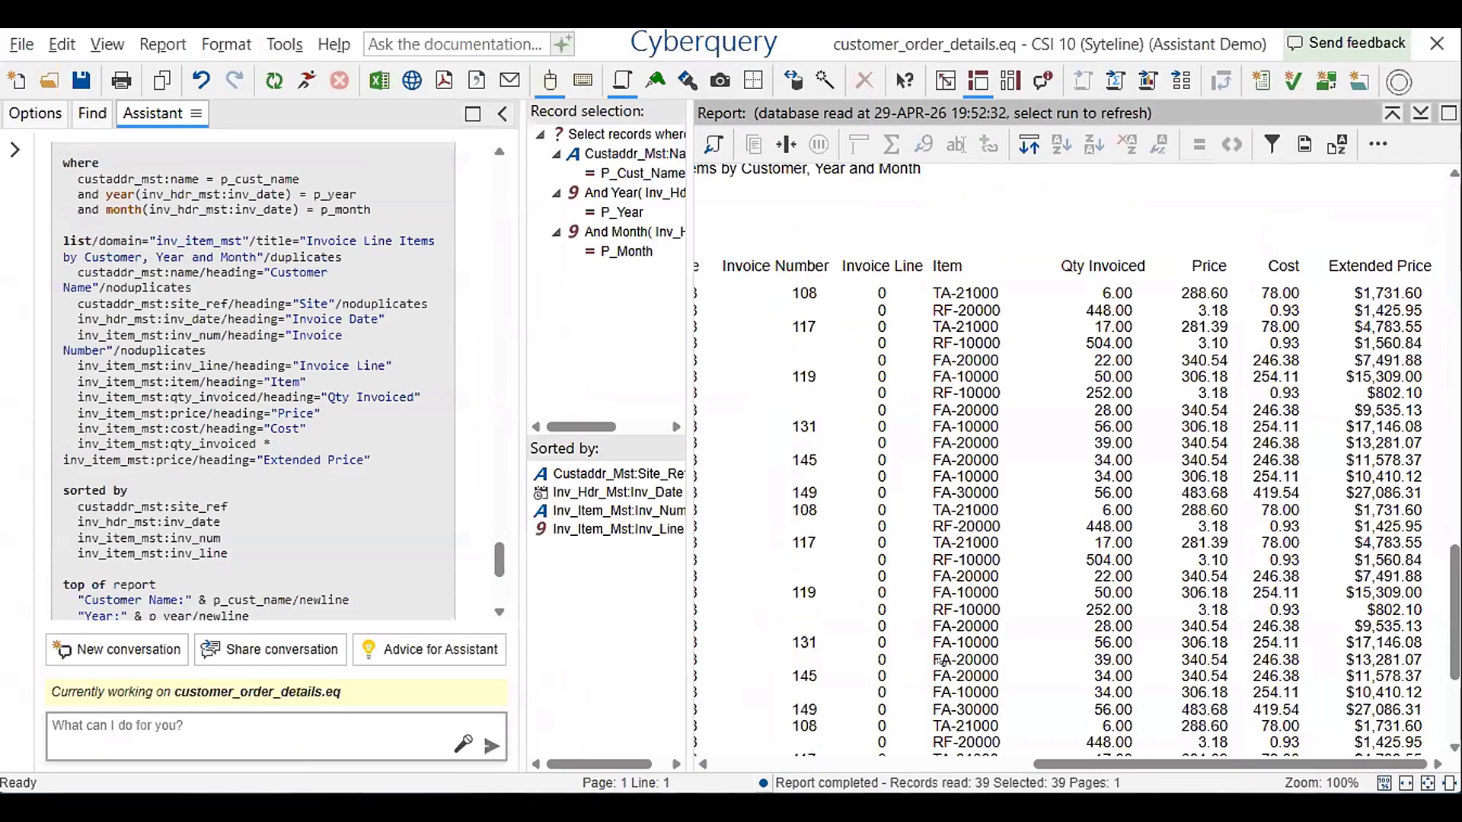
Check the parameters that customer_order_details.eq requests at run time, and close them without running the report
scroll(942, 661, up, 2)
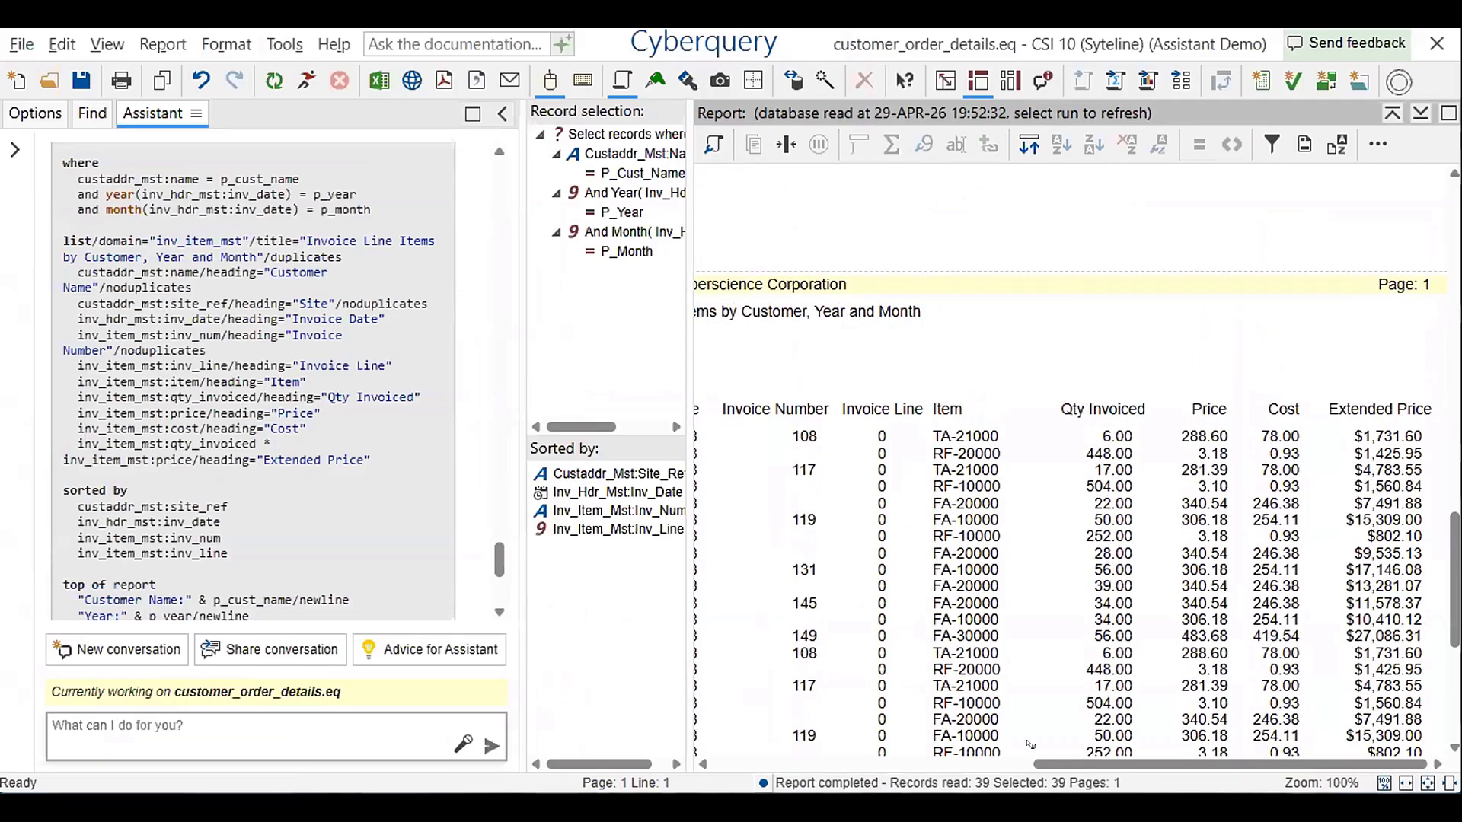
drag(1055, 763, 608, 627)
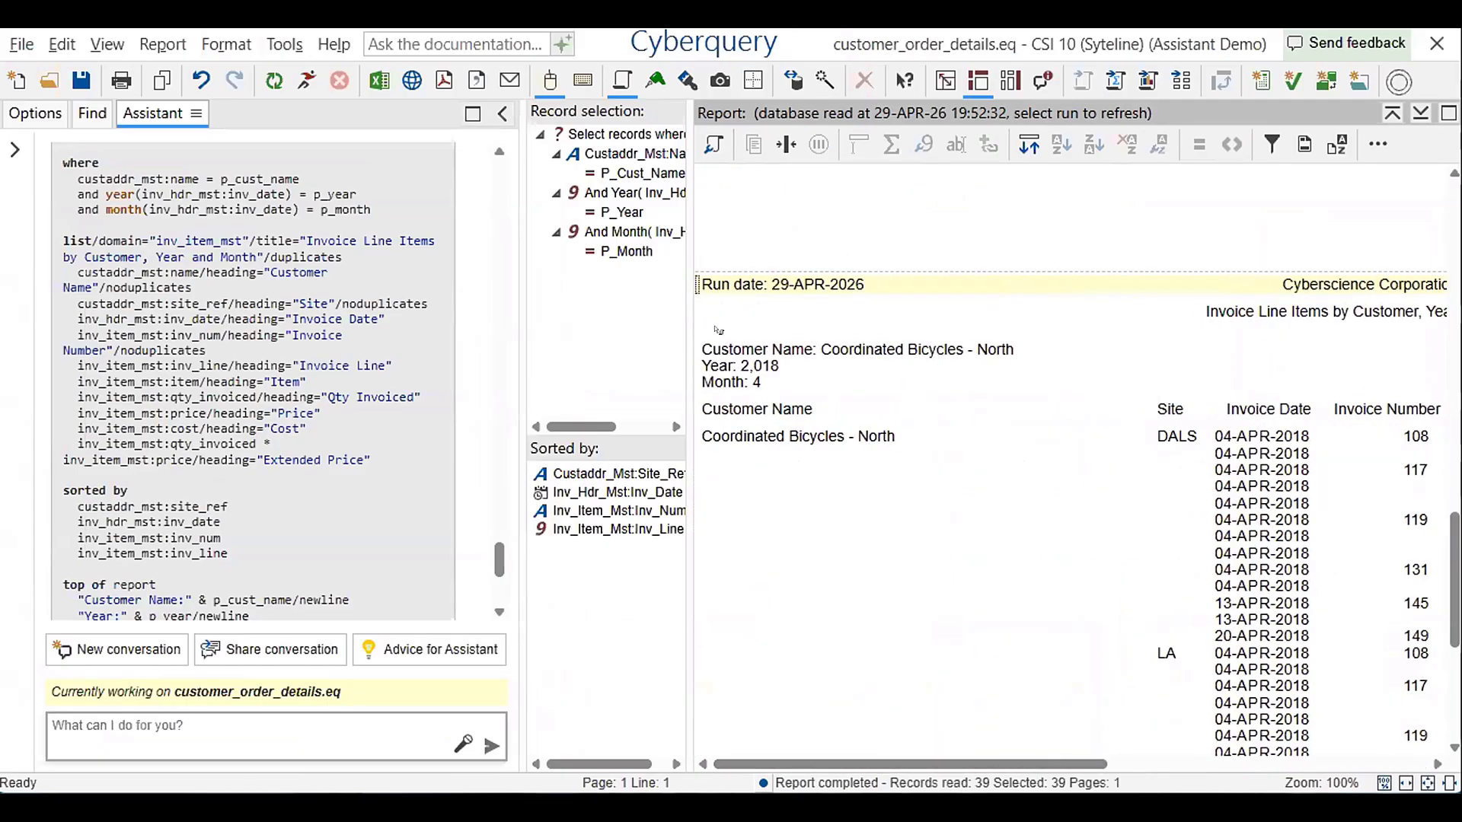
click(306, 81)
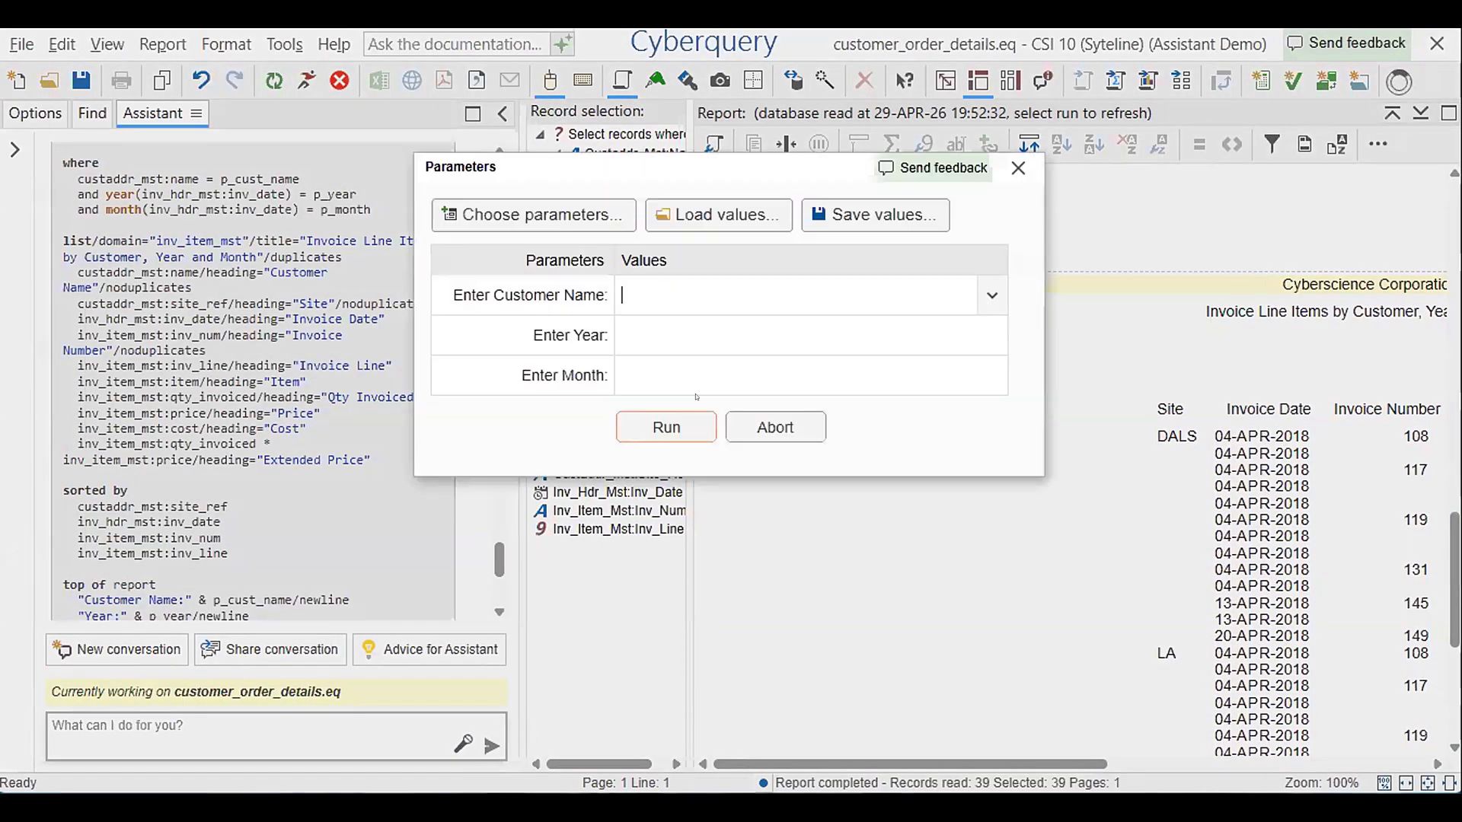
click(1012, 162)
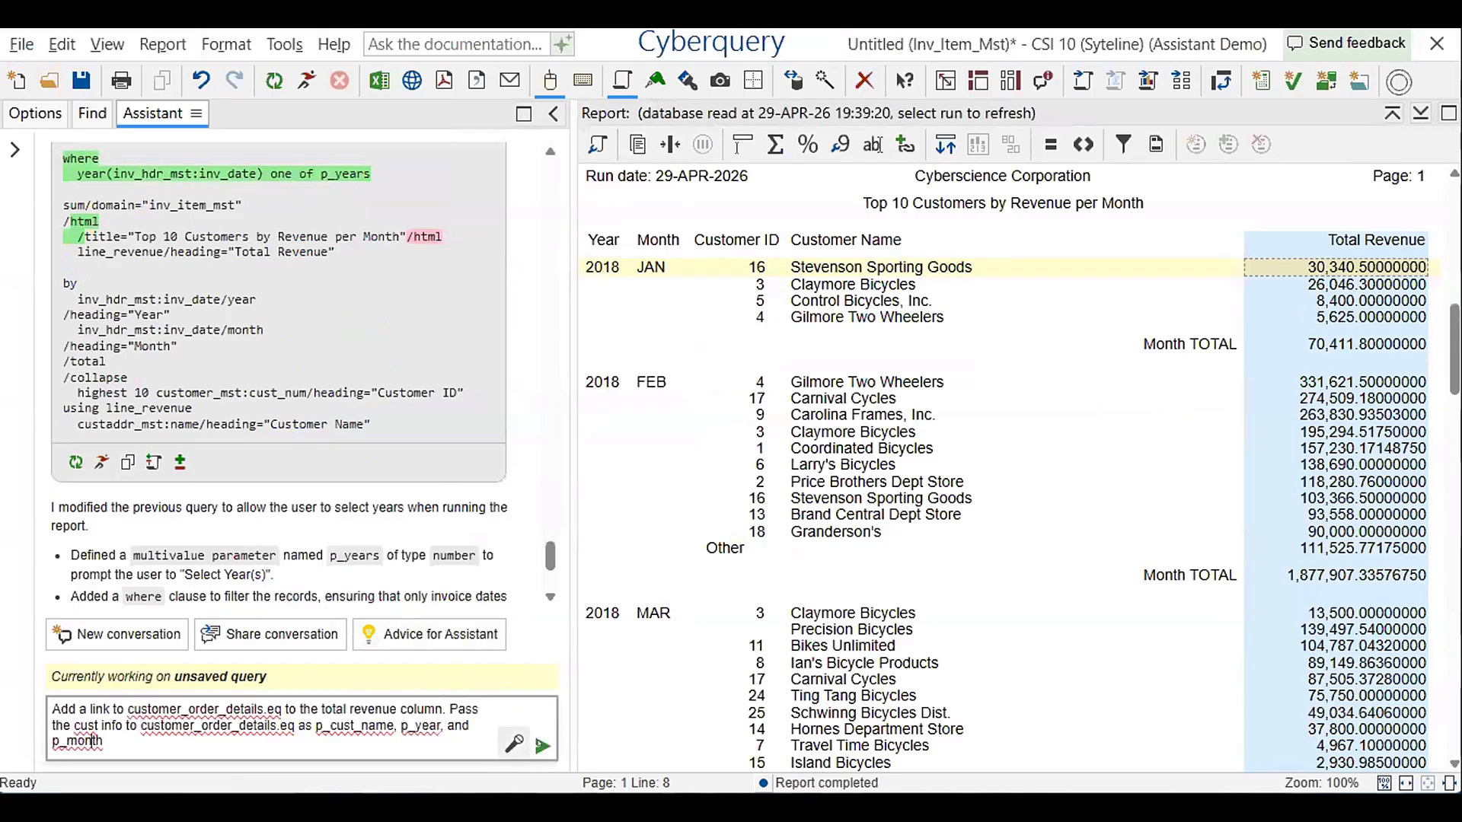
Submit the total revenue link prompt to the Assistant, and try to run the modified query it generates
click(542, 746)
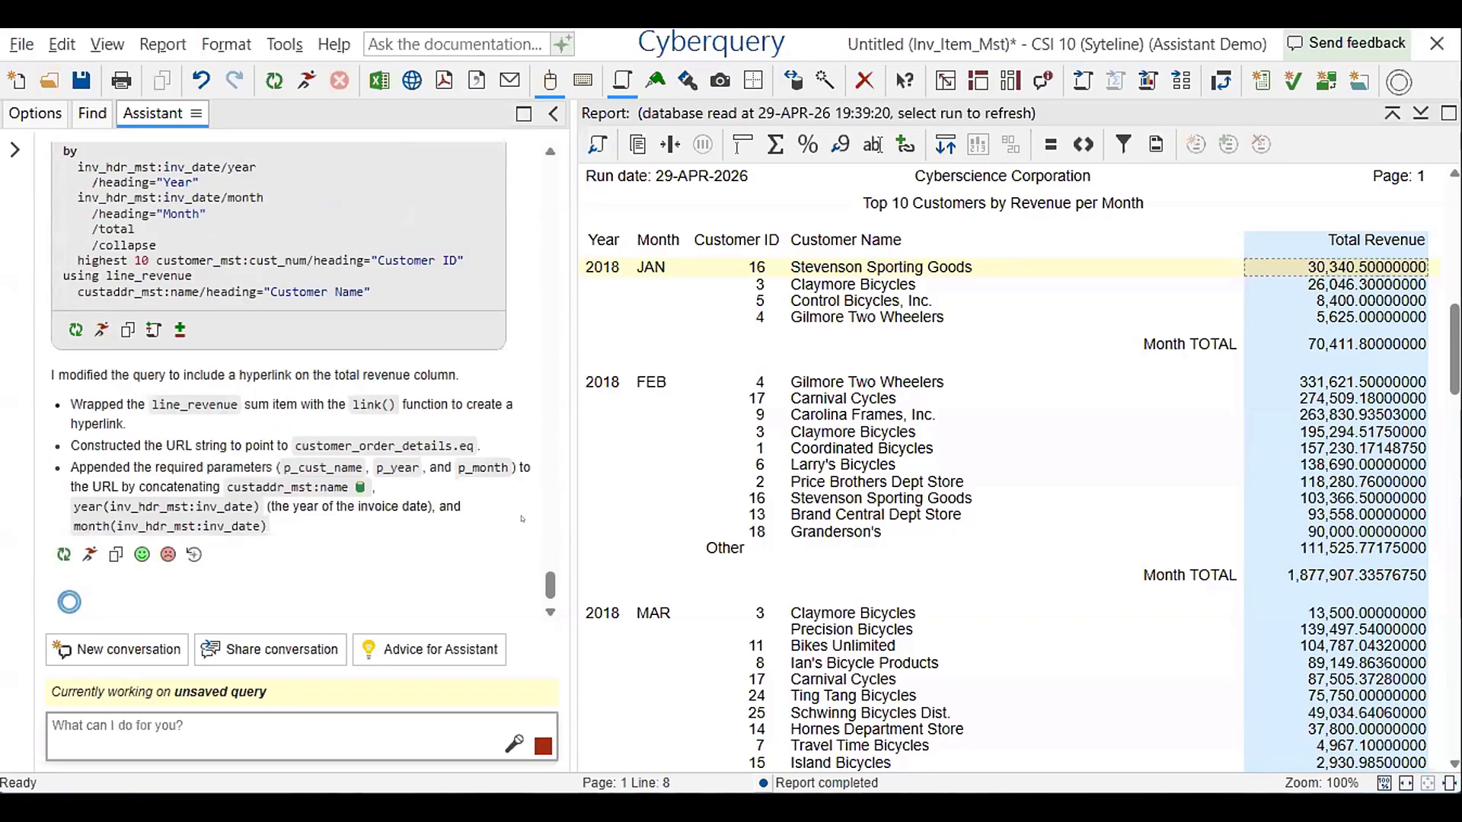
scroll(303, 381, up, 3)
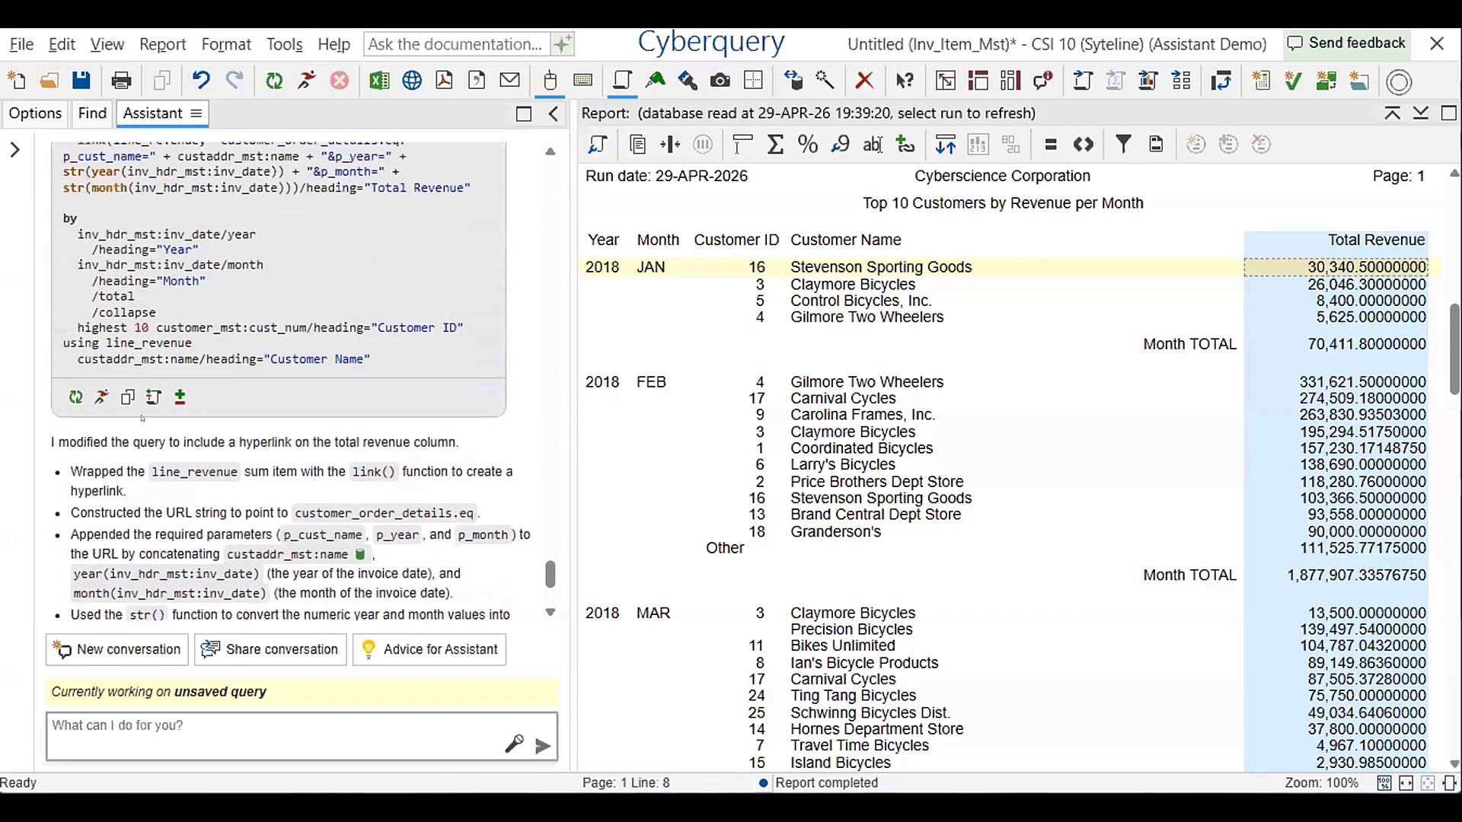
click(101, 397)
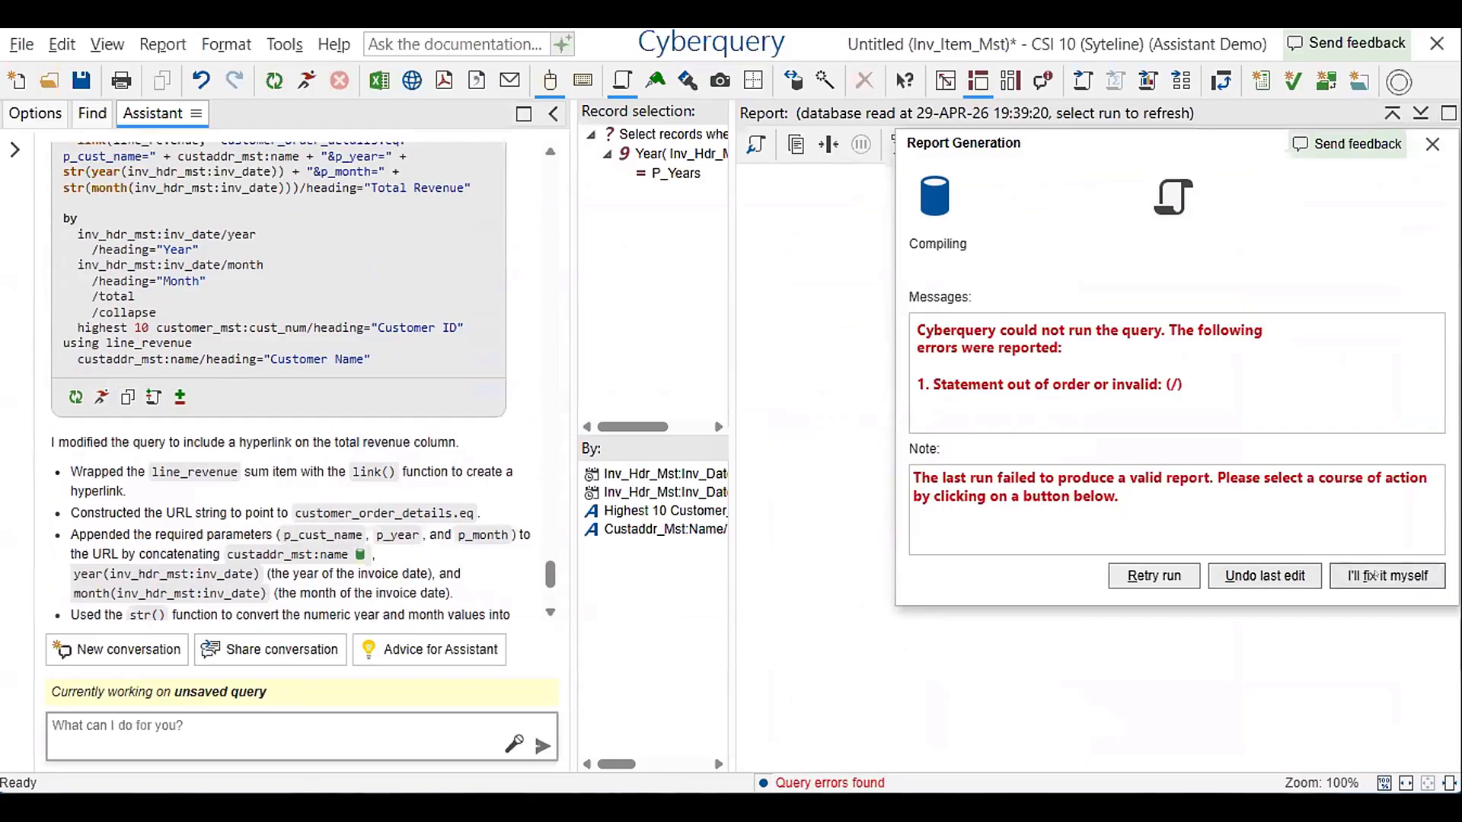
click(1372, 576)
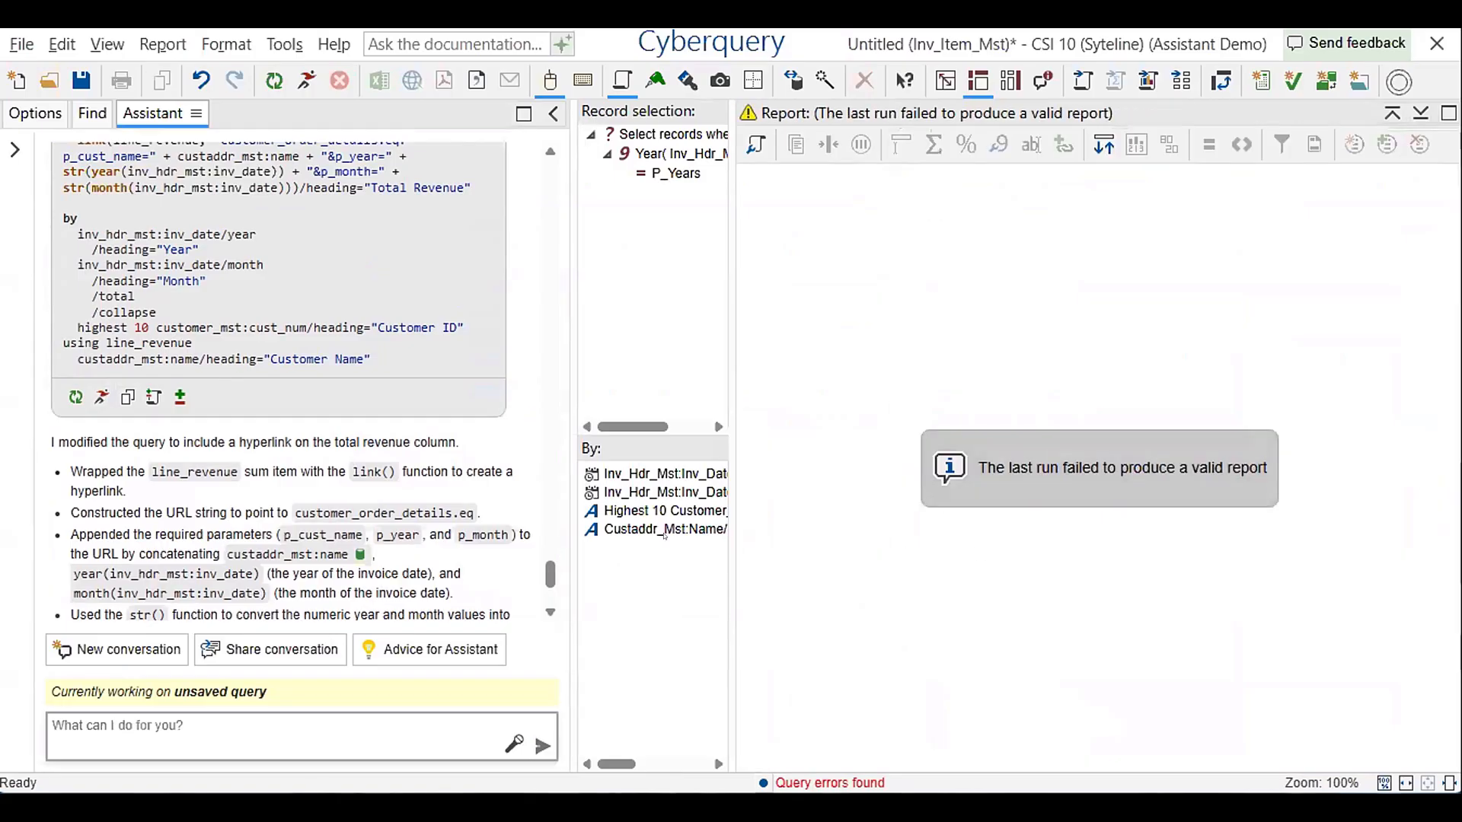
Try running the Assistant's link query once more, and dismiss the report generation dialog
scroll(314, 452, up, 2)
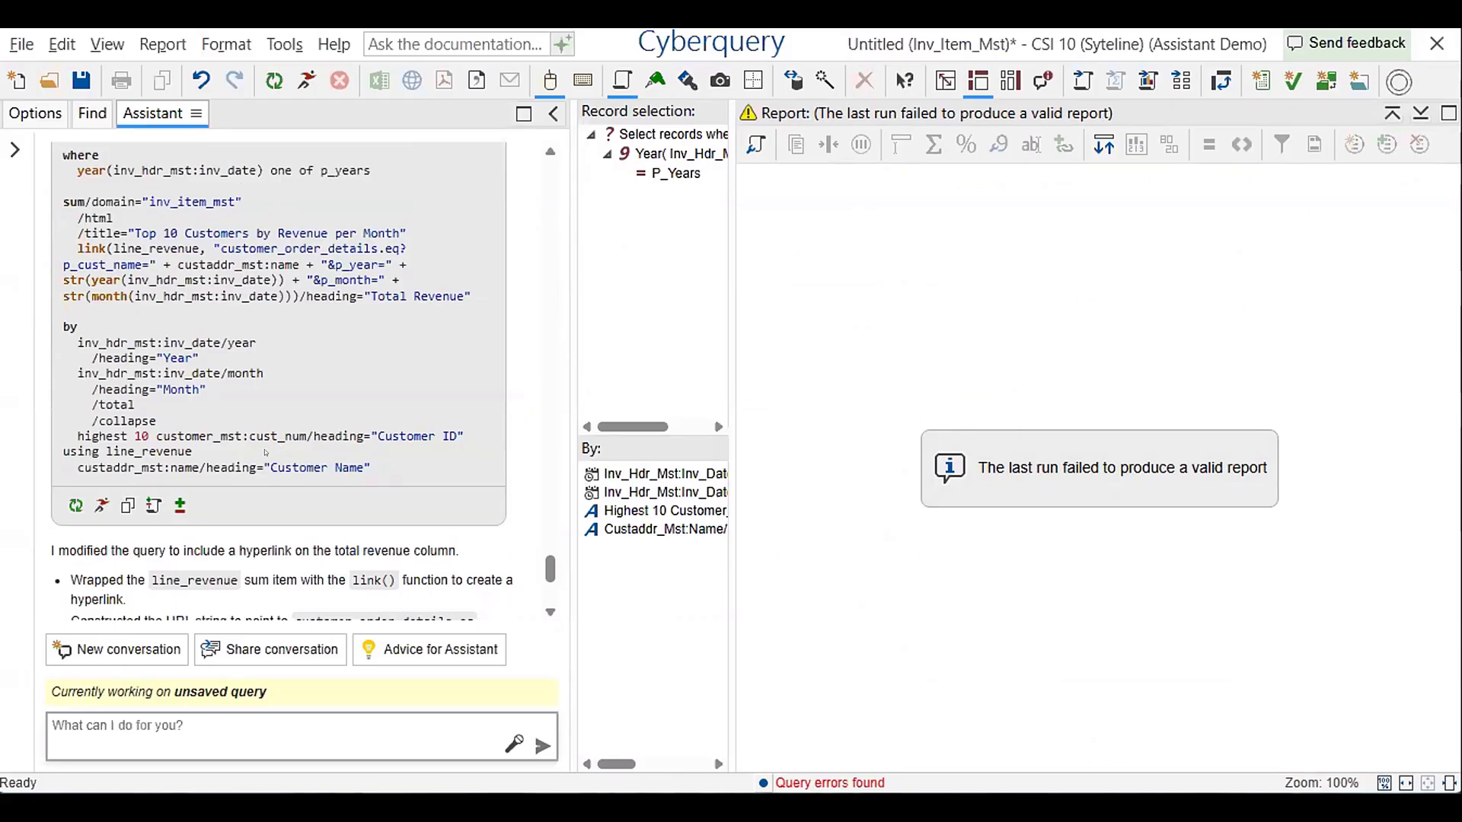
click(101, 505)
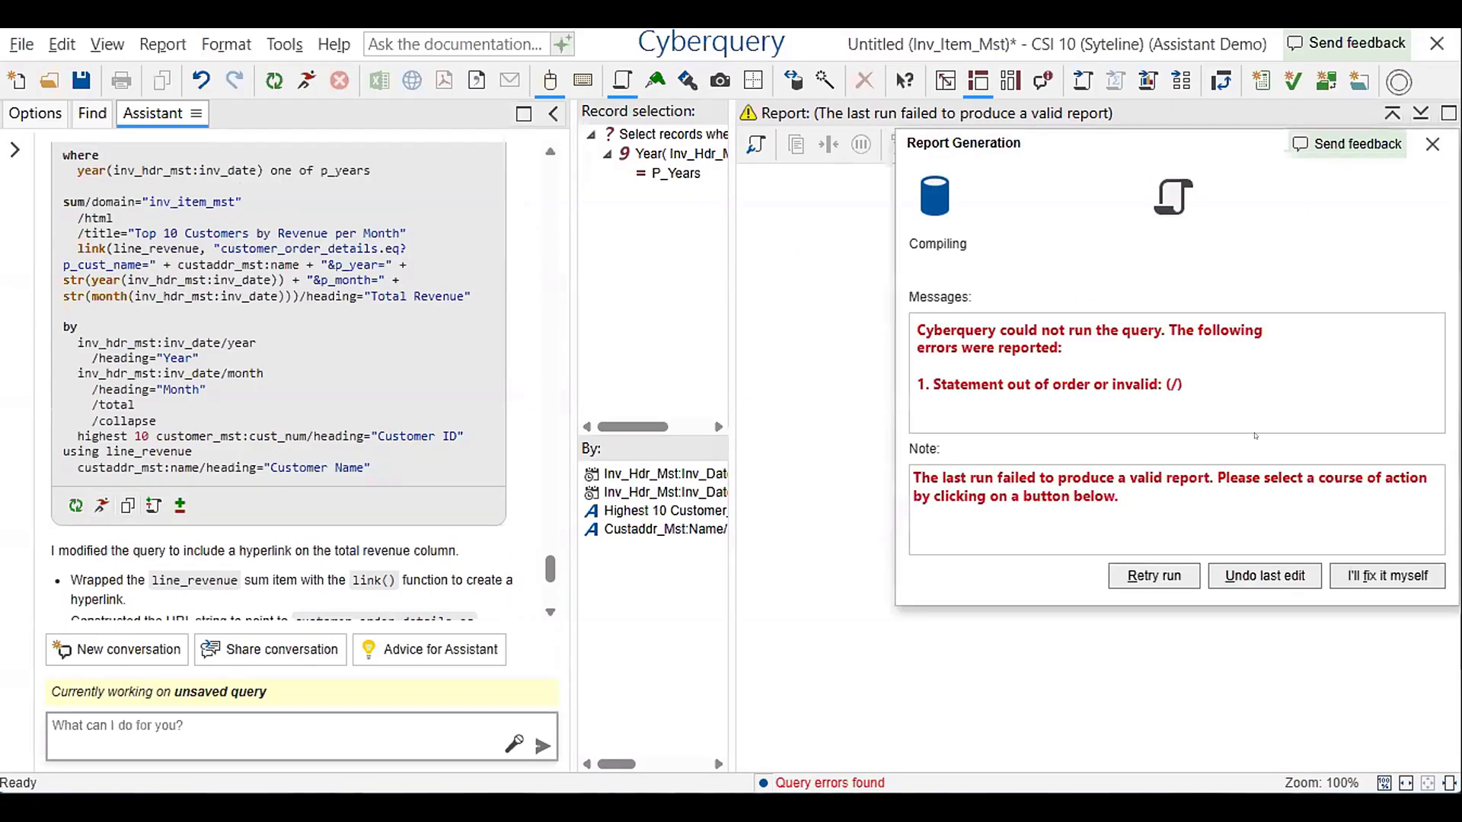
click(1432, 144)
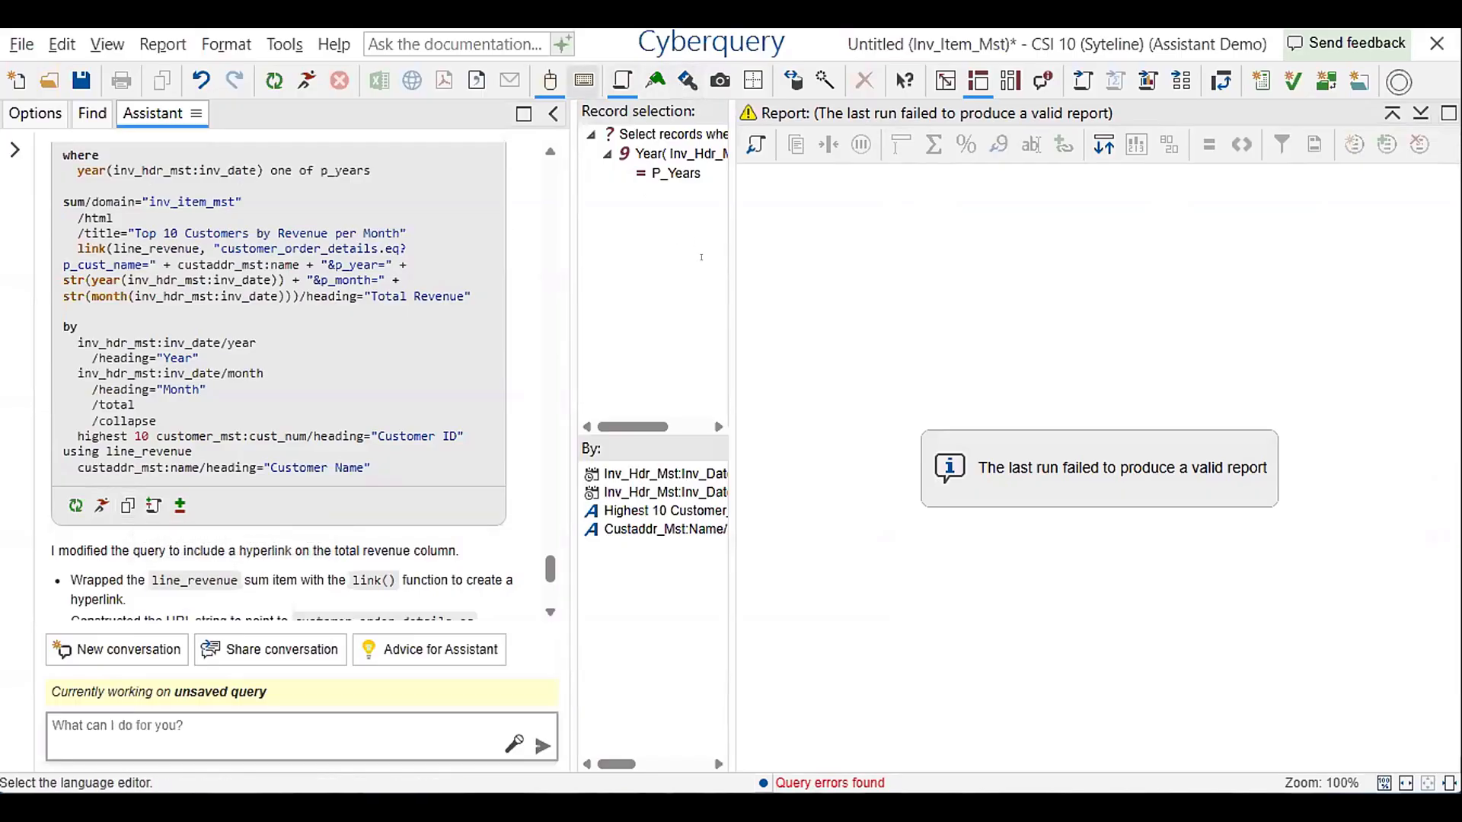
Show the query in the language editor without the help pane, and run the report for the year 2018
click(584, 81)
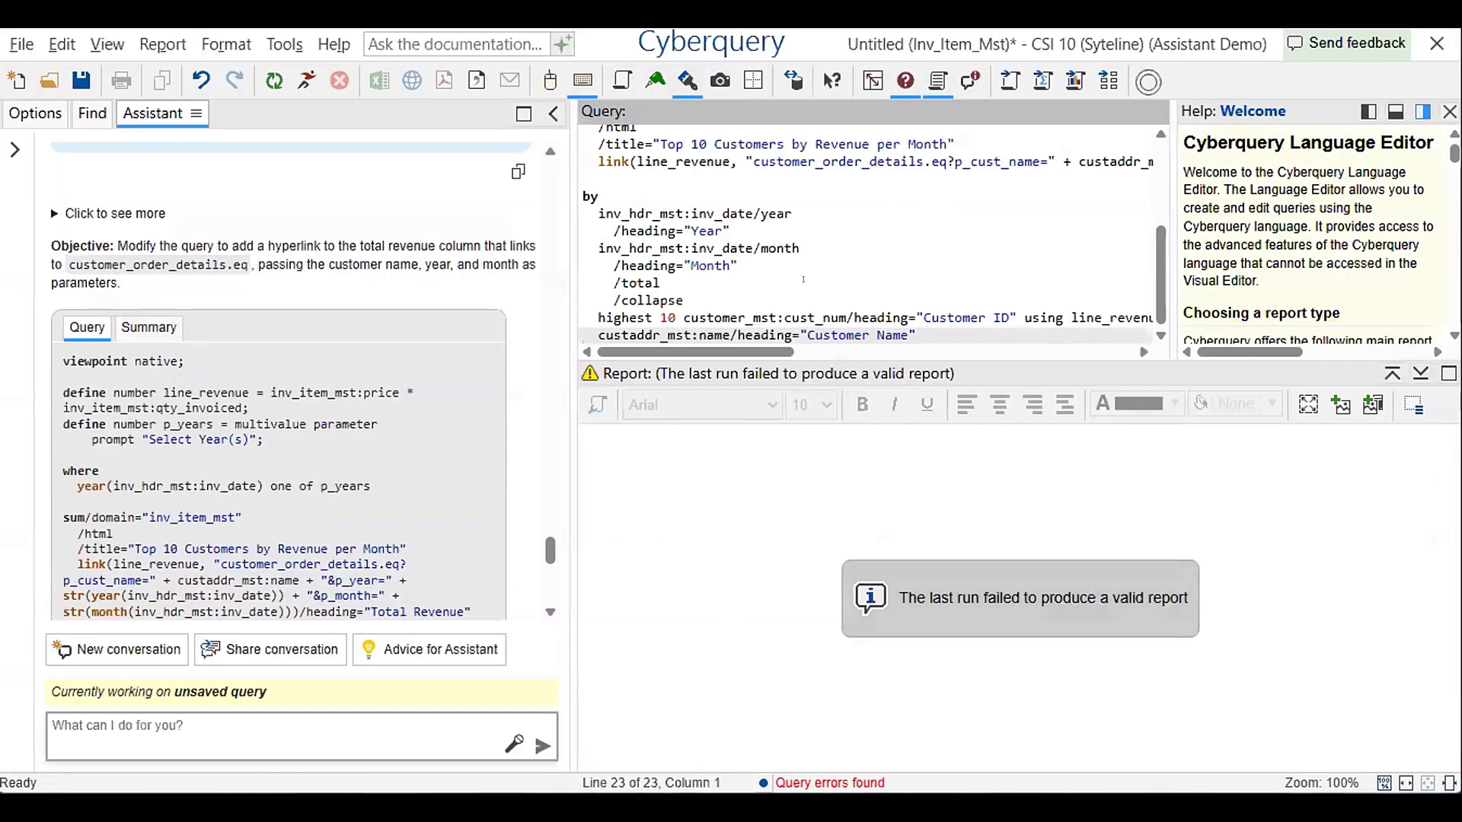
click(1449, 111)
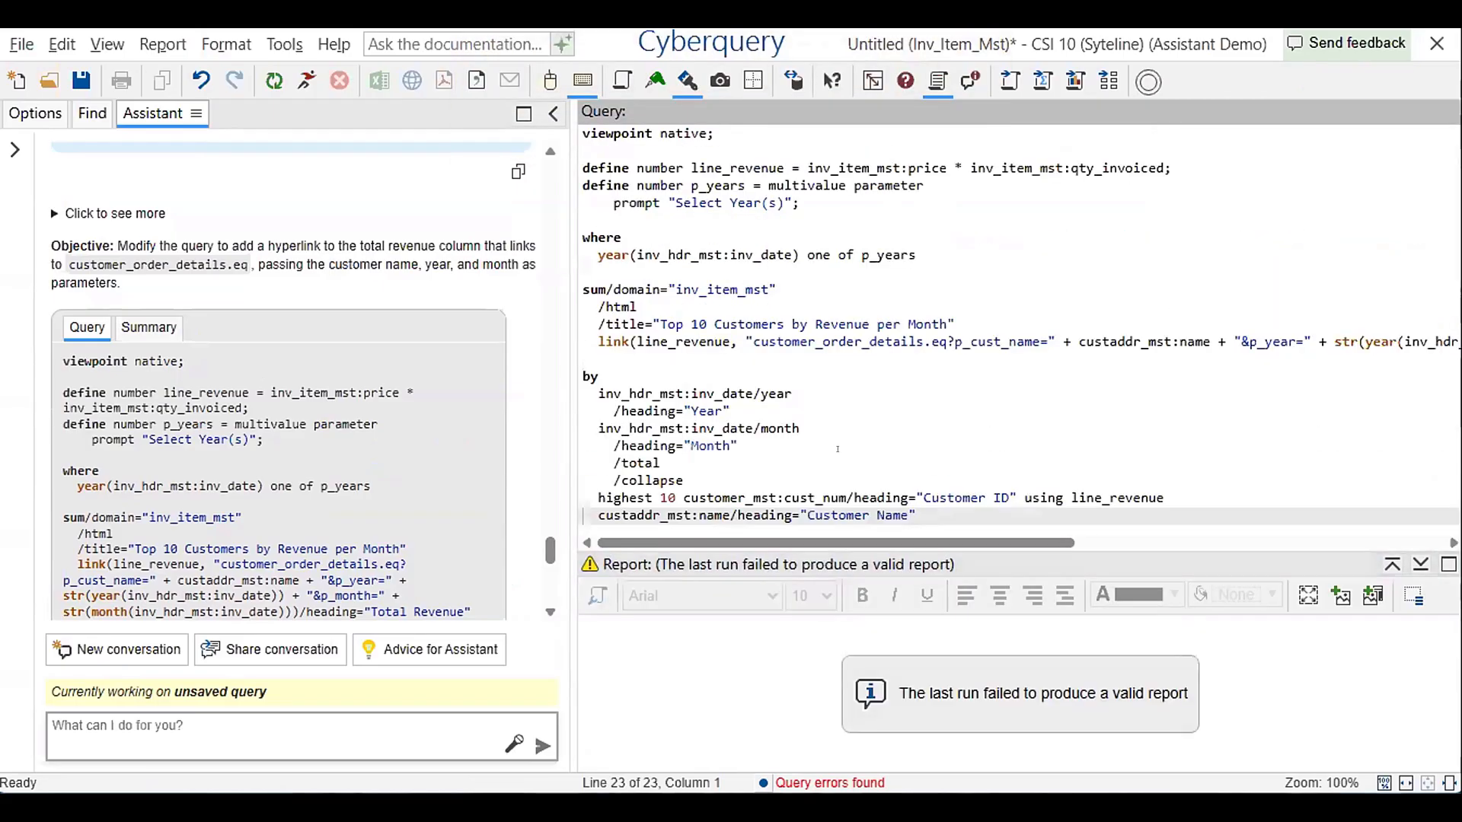
click(837, 459)
key(ctrl+End)
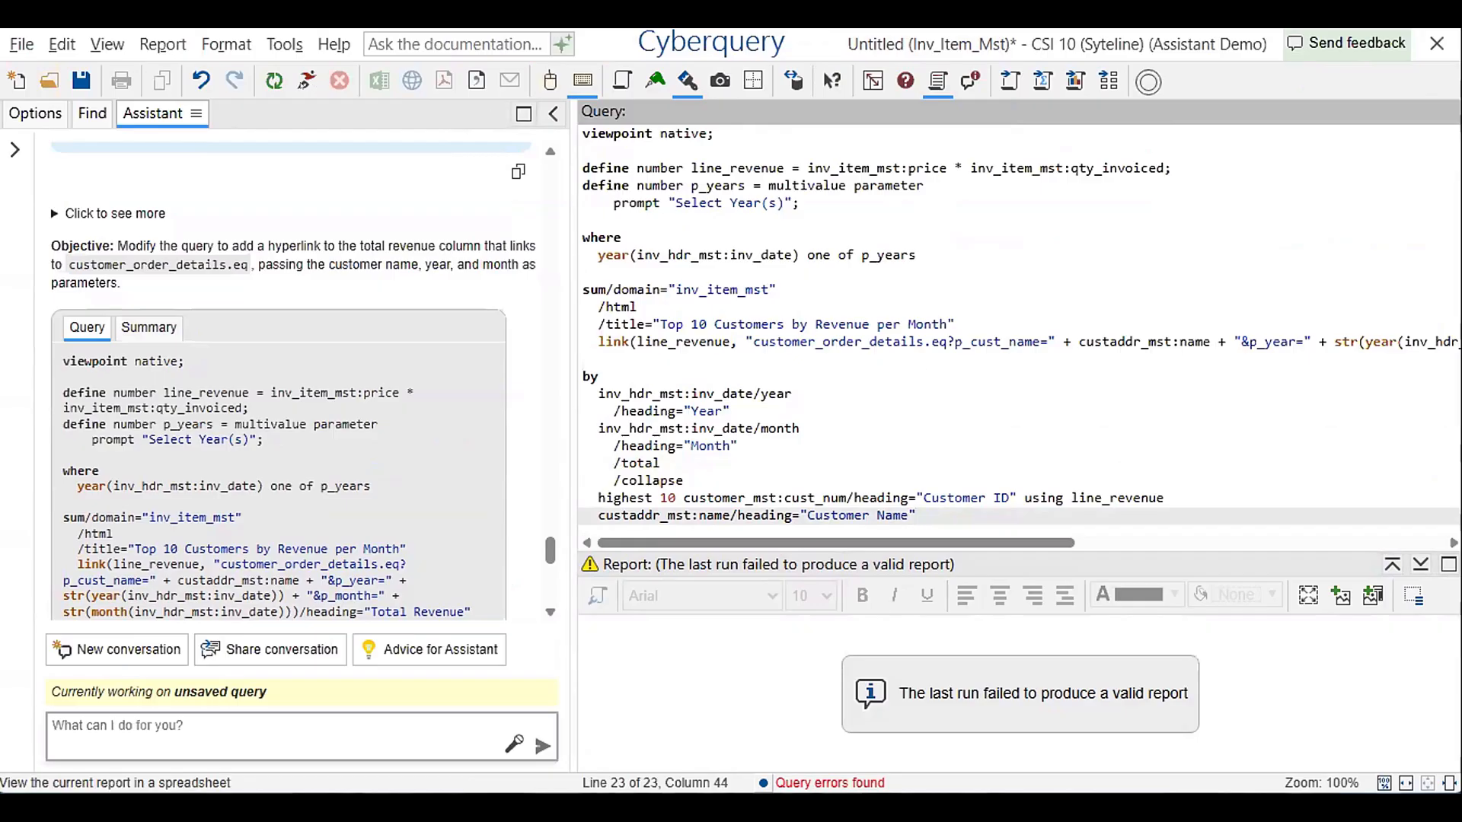
click(306, 80)
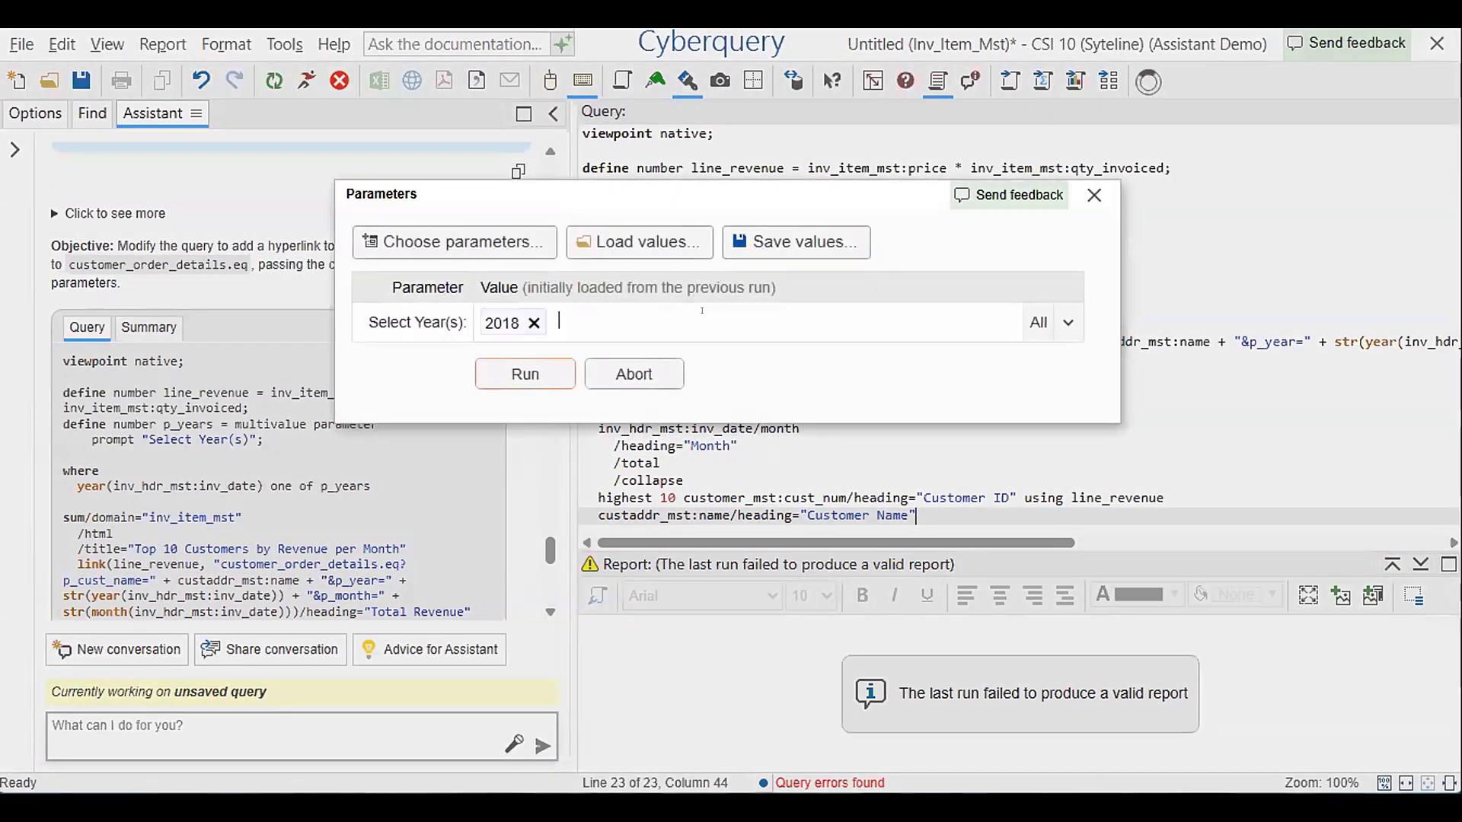
key(Return)
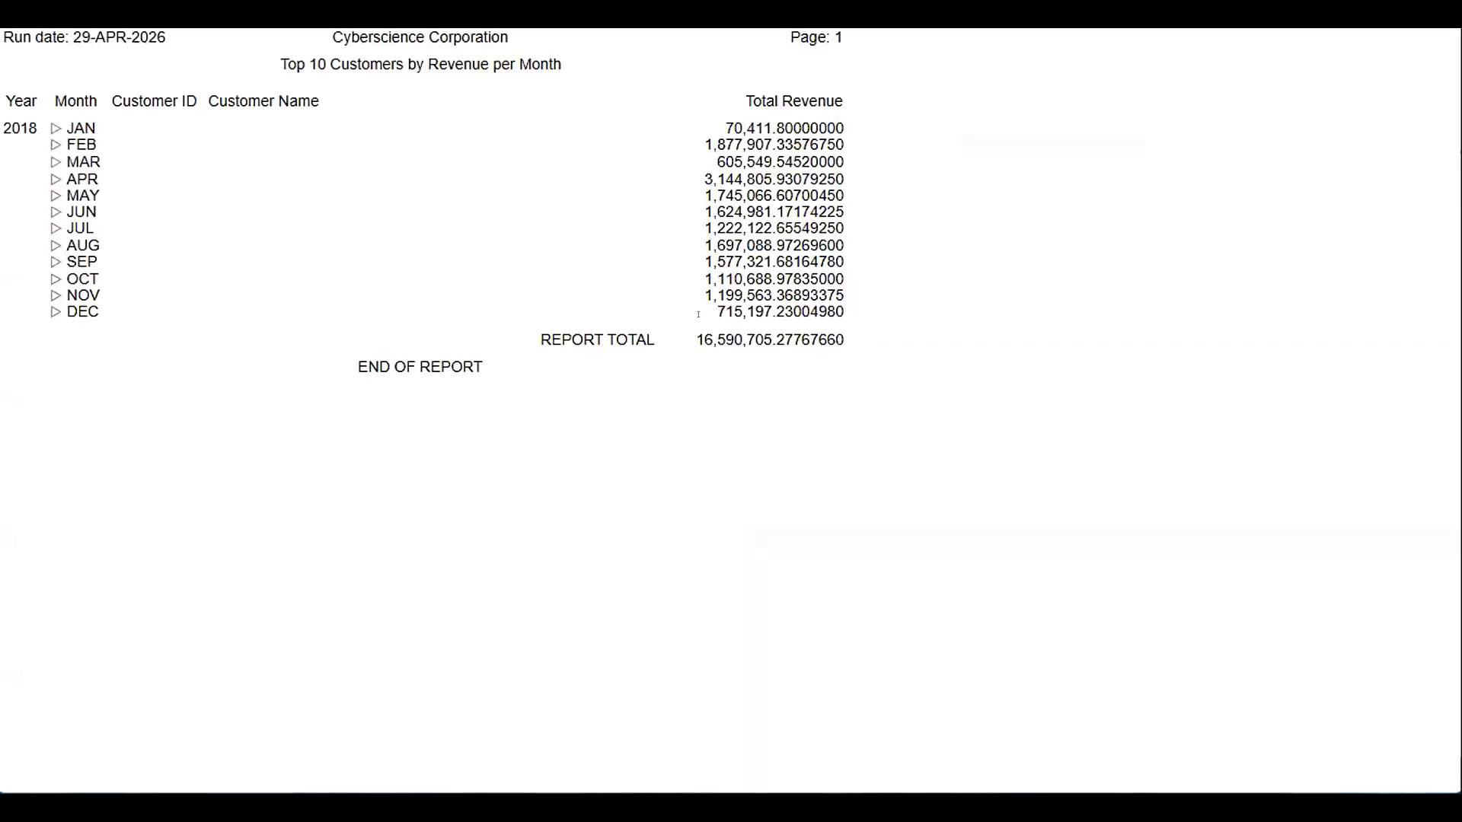
Check the customer revenue links under January, and restore the query view beside the report
click(55, 126)
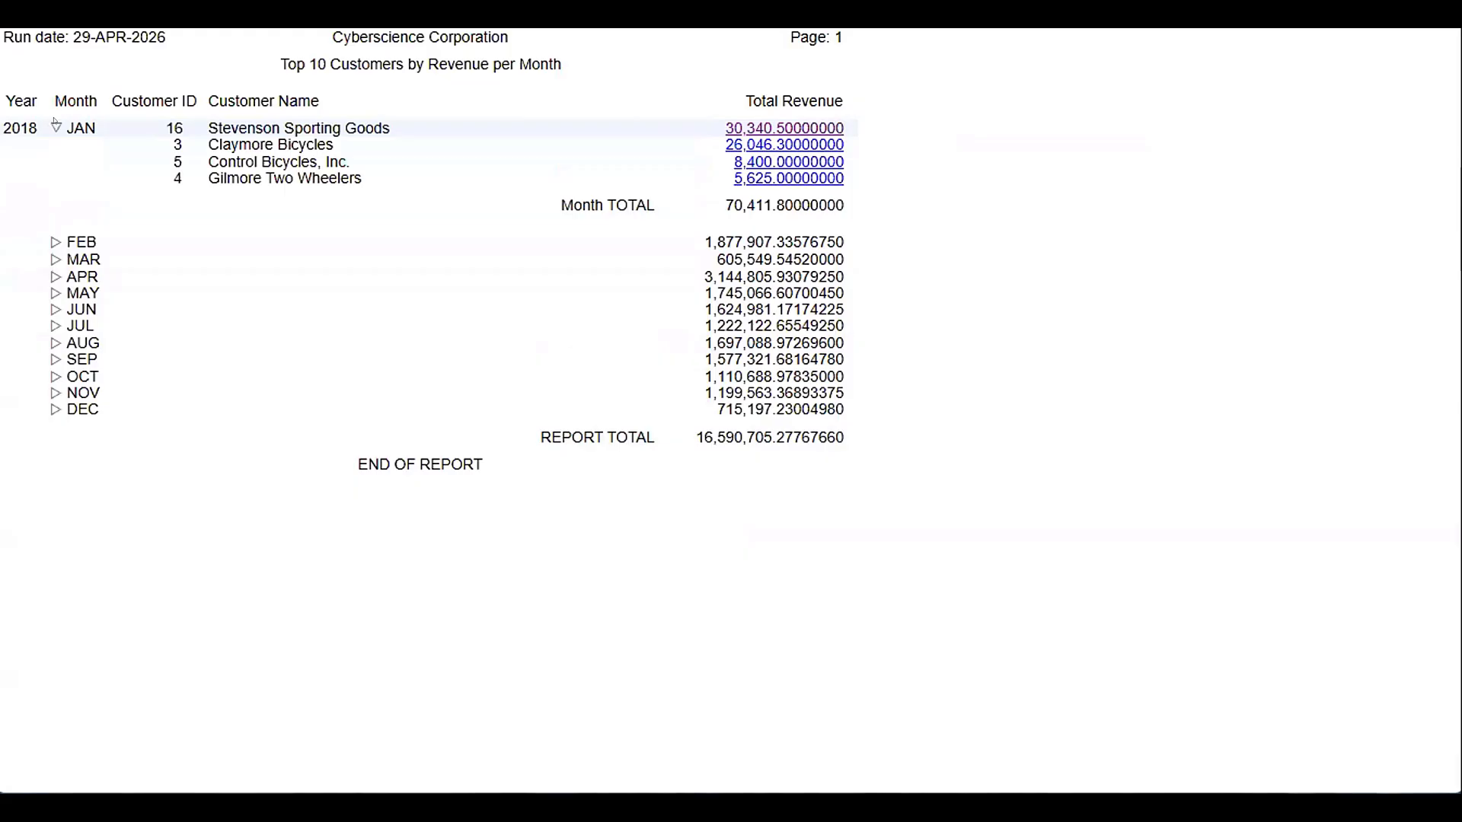
click(55, 126)
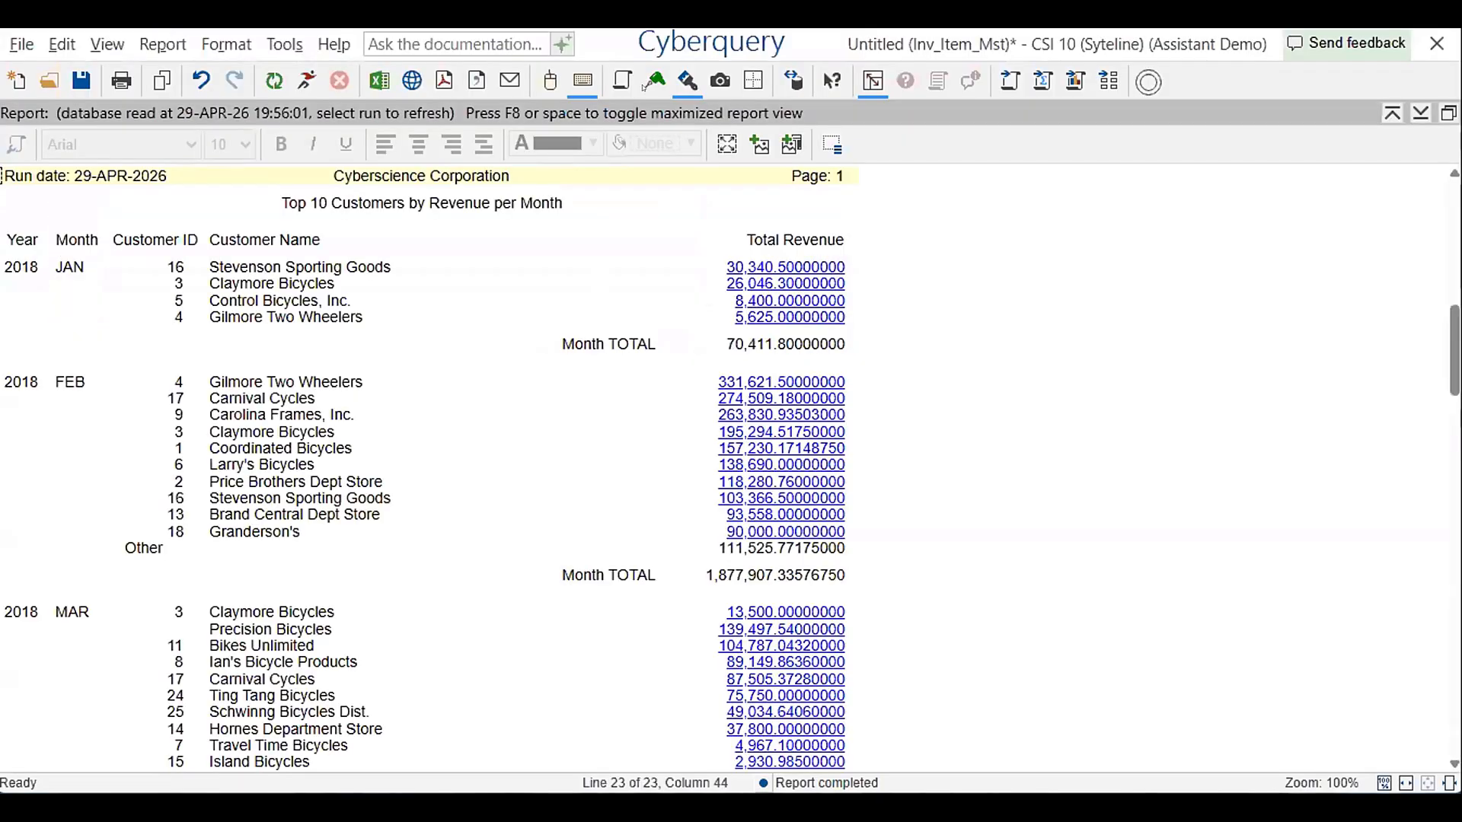
click(873, 81)
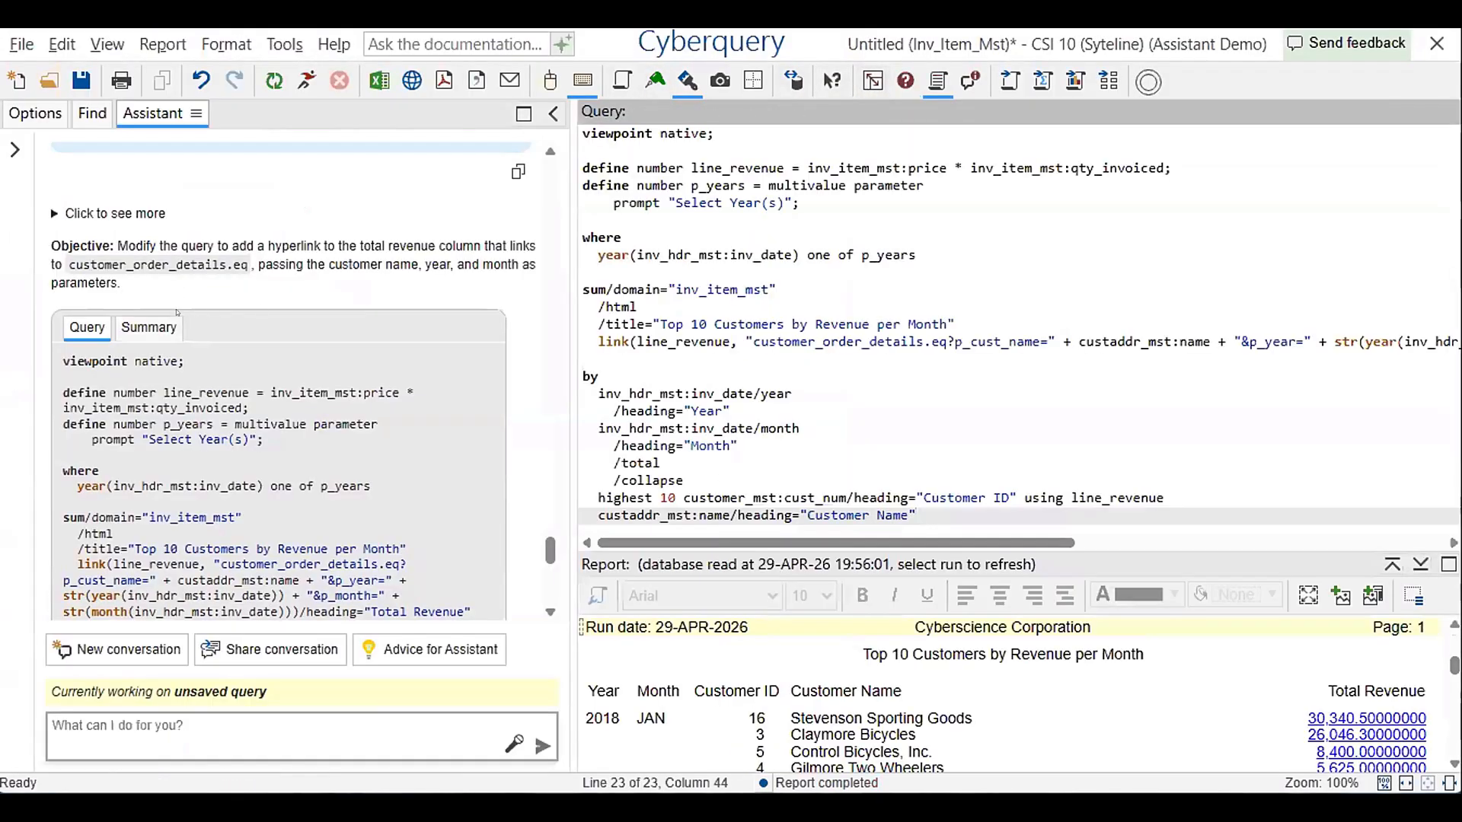
scroll(152, 335, down, 3)
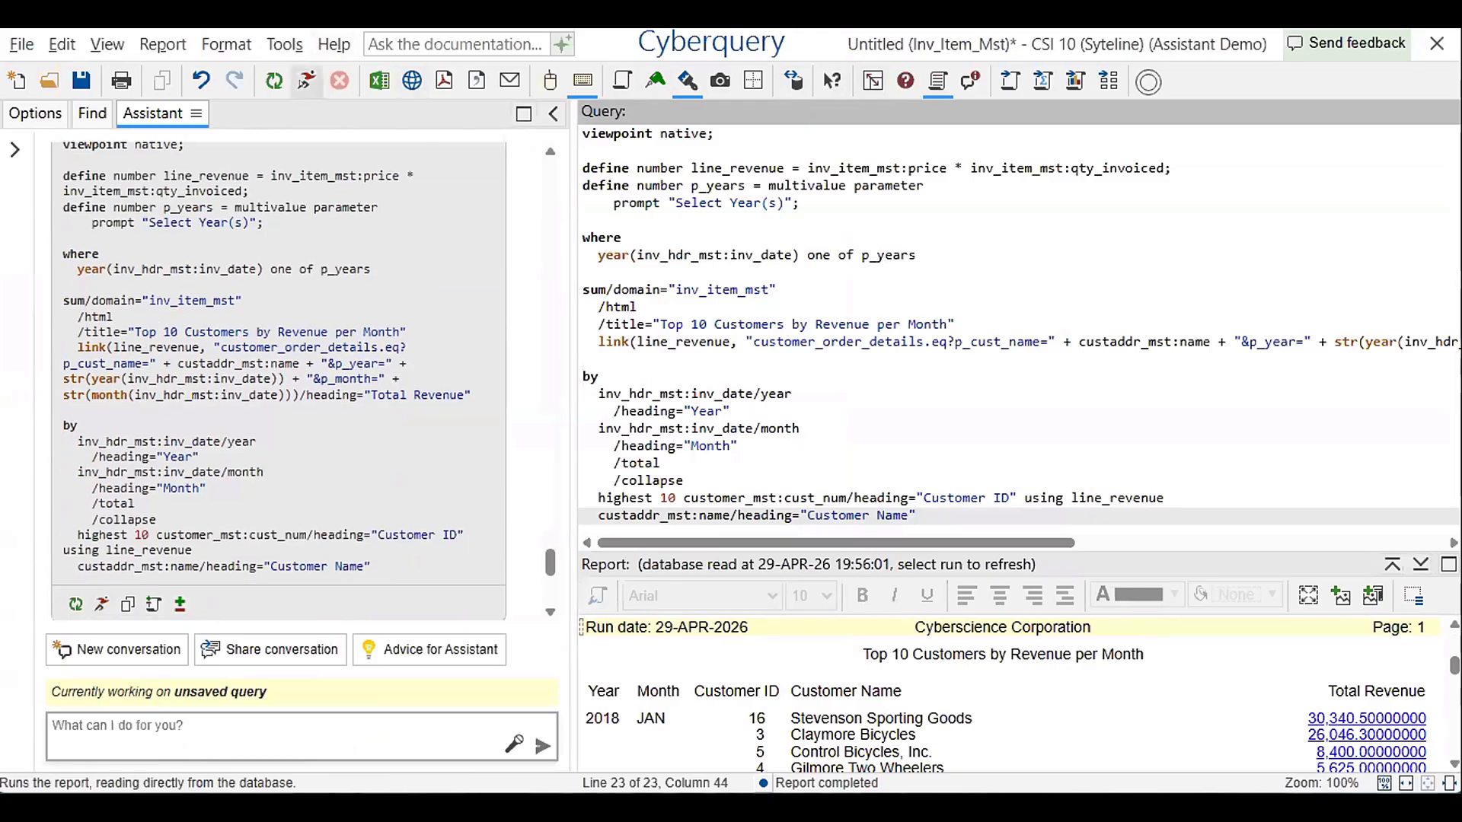
Run the report again, expand January and February, and open the February revenue link for Gilmore Two Wheelers
click(306, 77)
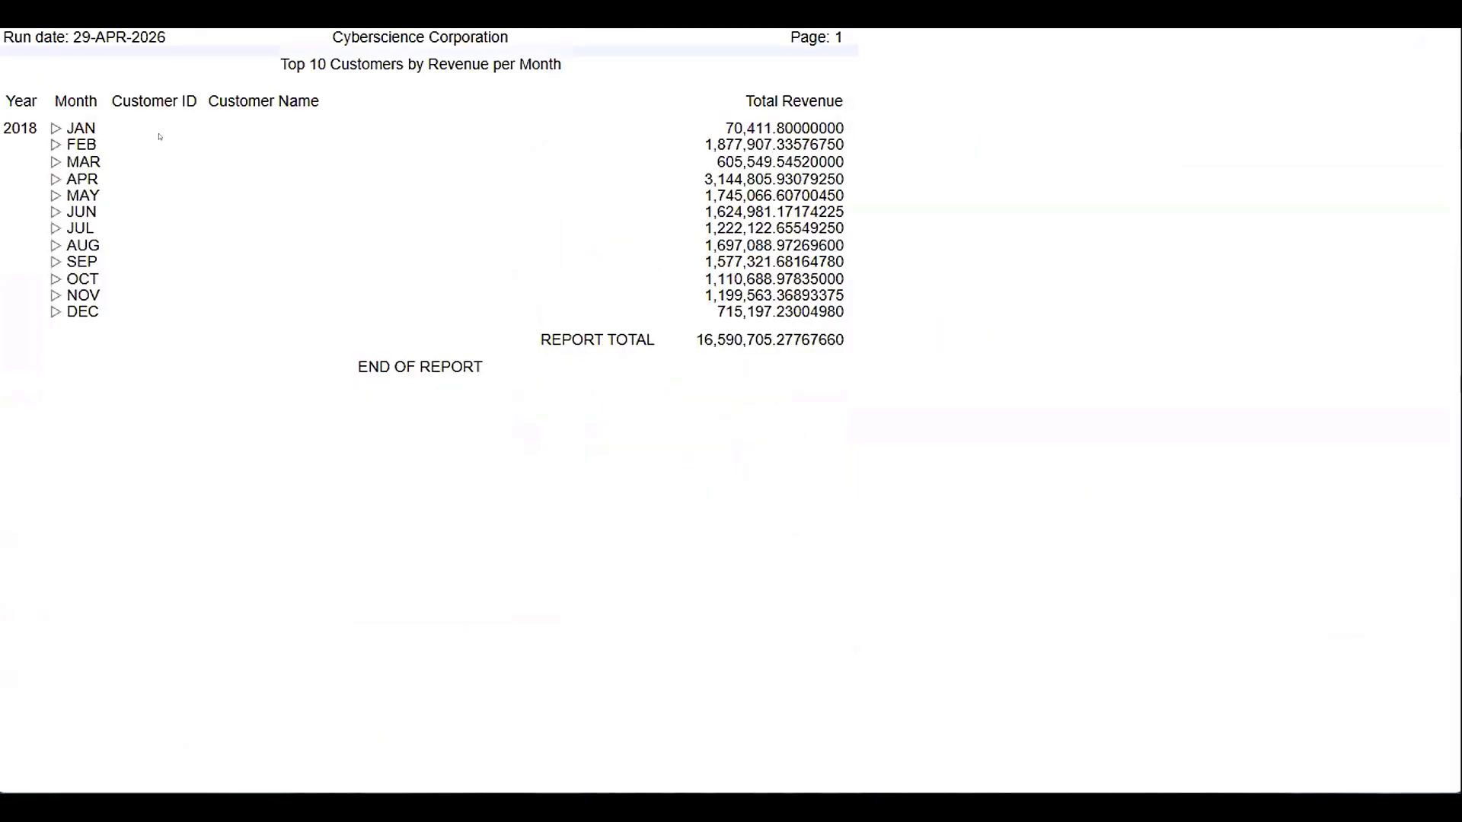
click(56, 126)
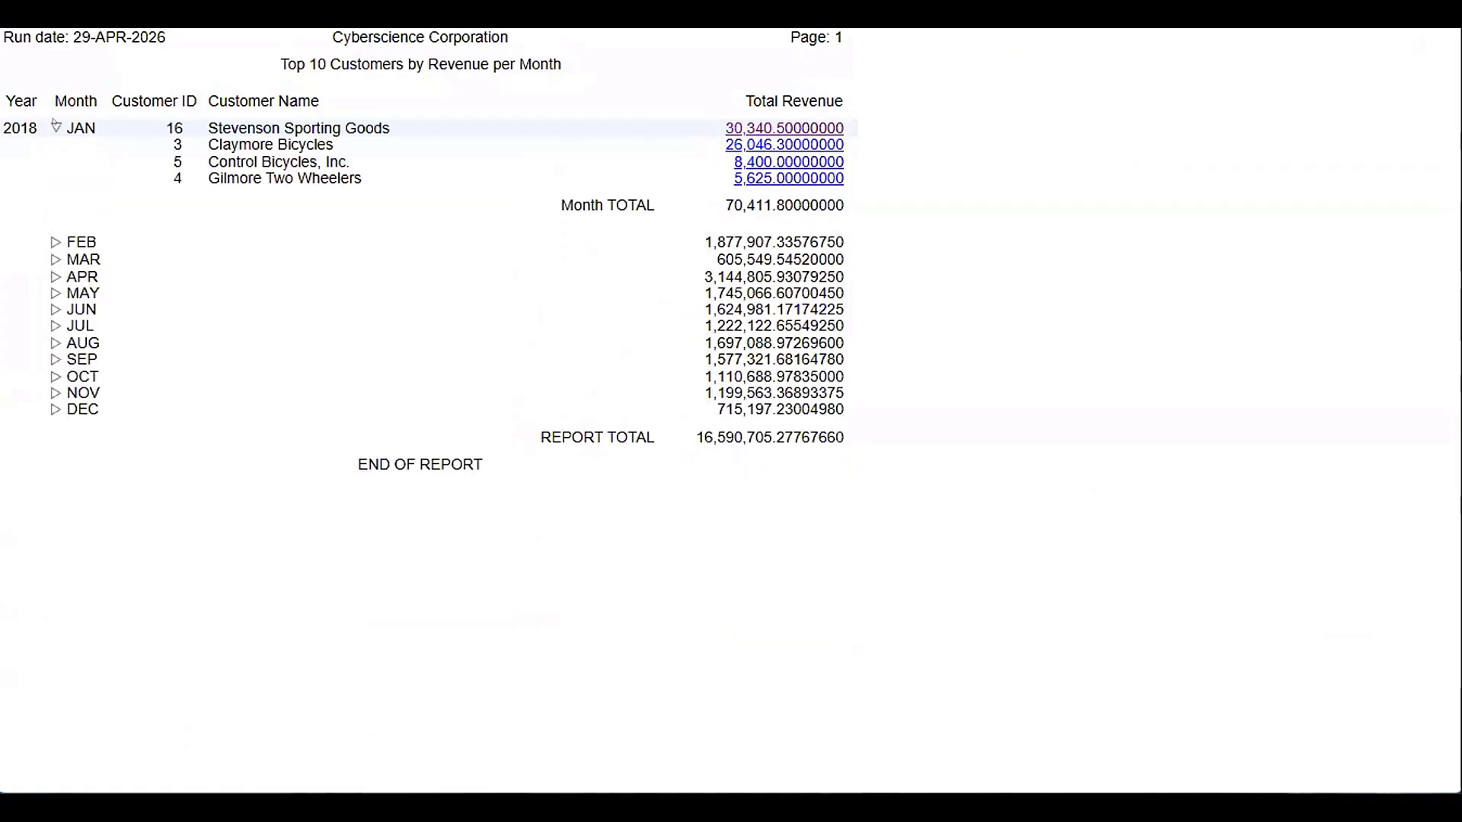
click(56, 242)
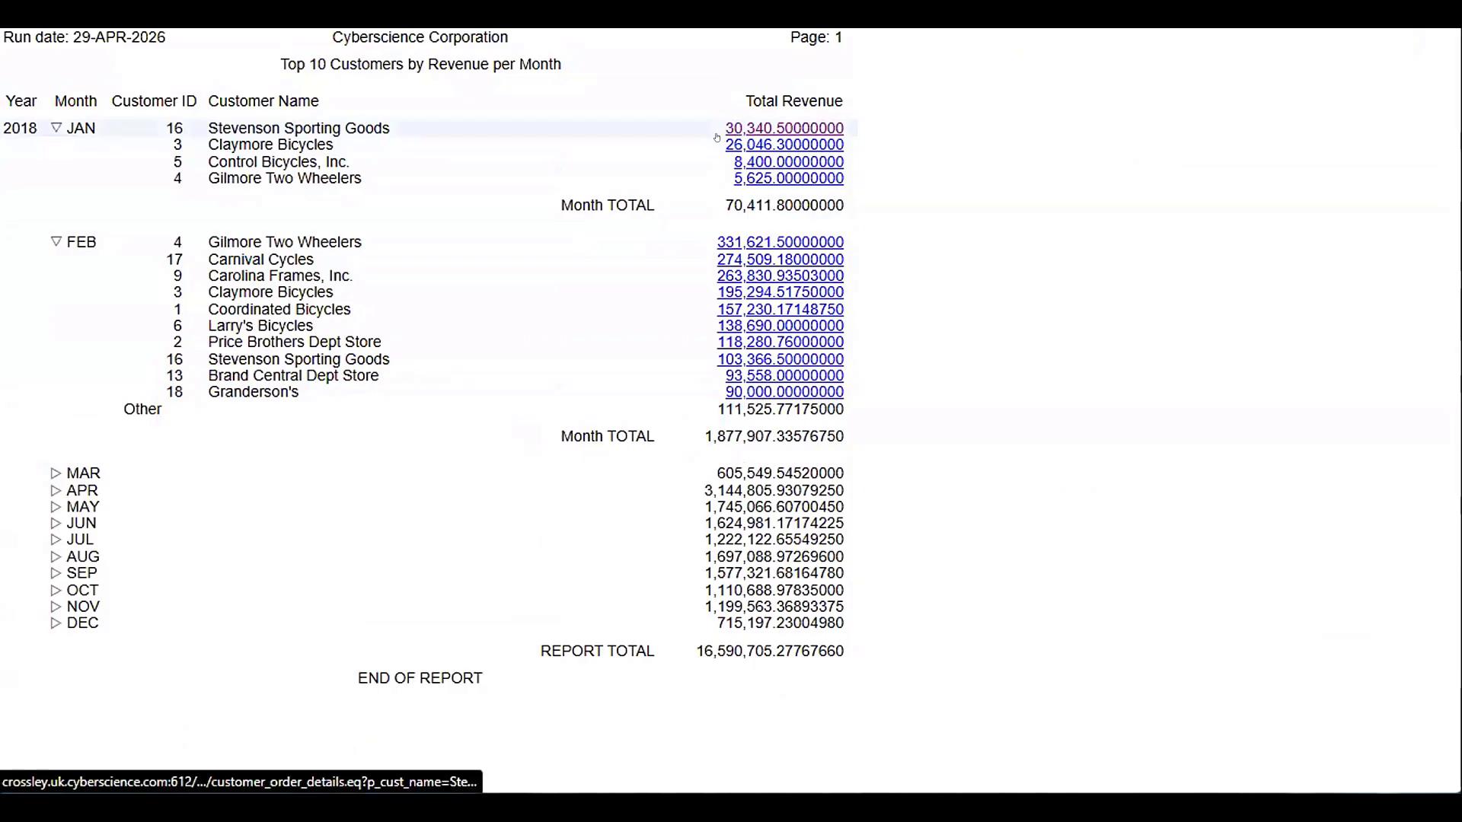
click(731, 242)
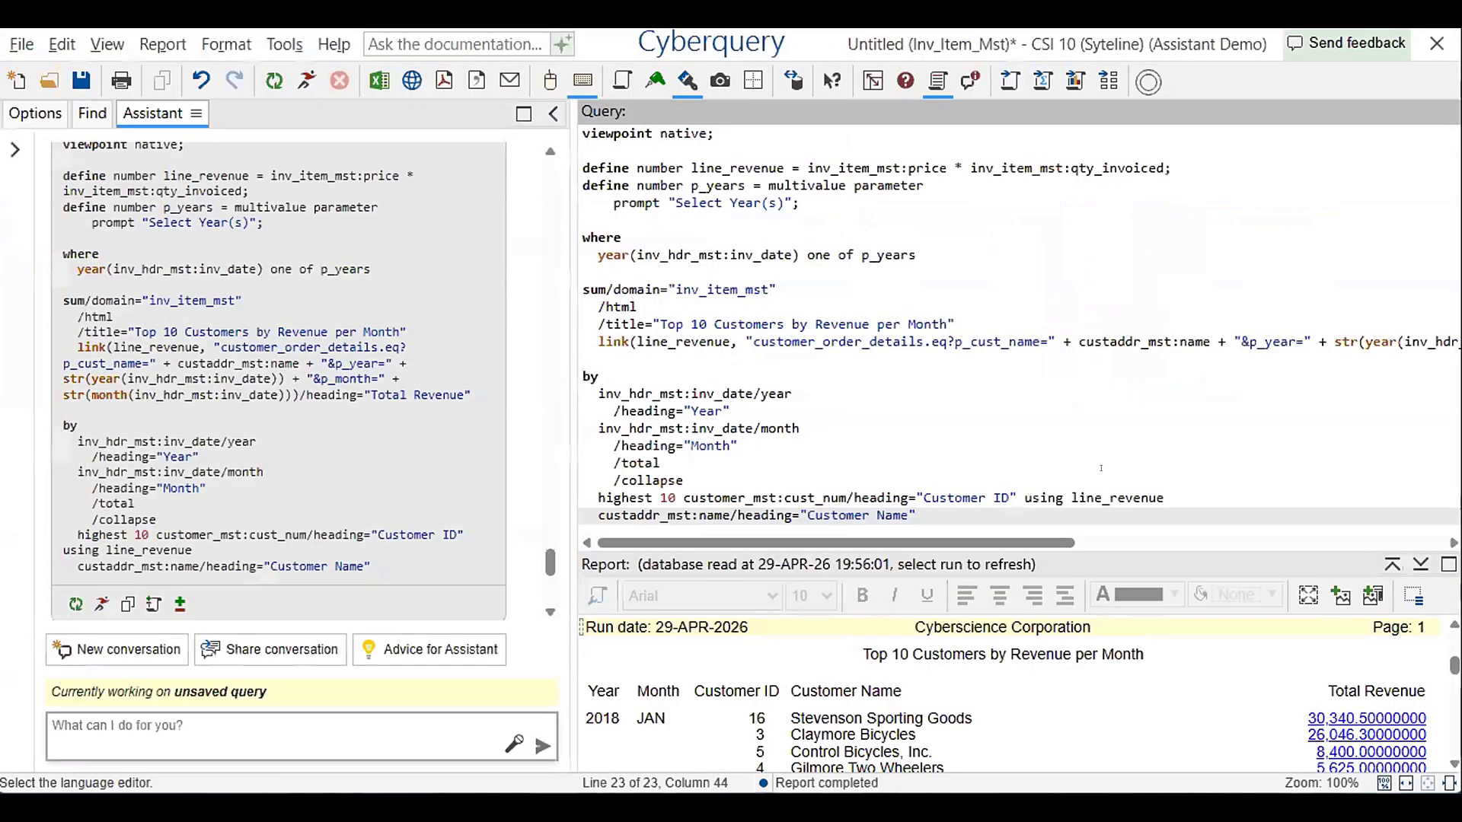
Enlarge the report area, then try to activate the Reporting tool and rerun the report from the visual editor
drag(1113, 560, 1150, 240)
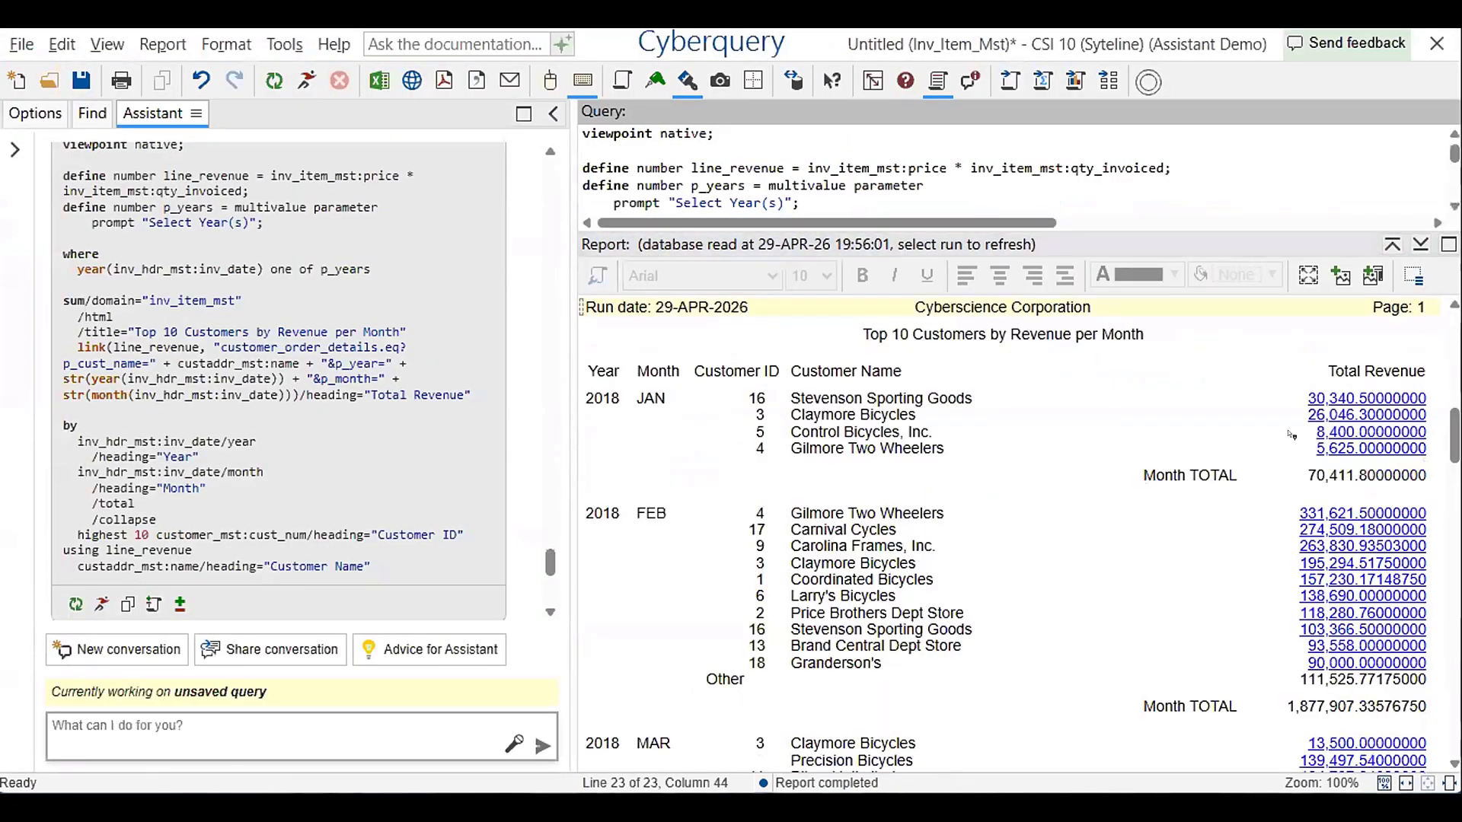
right_click(1363, 432)
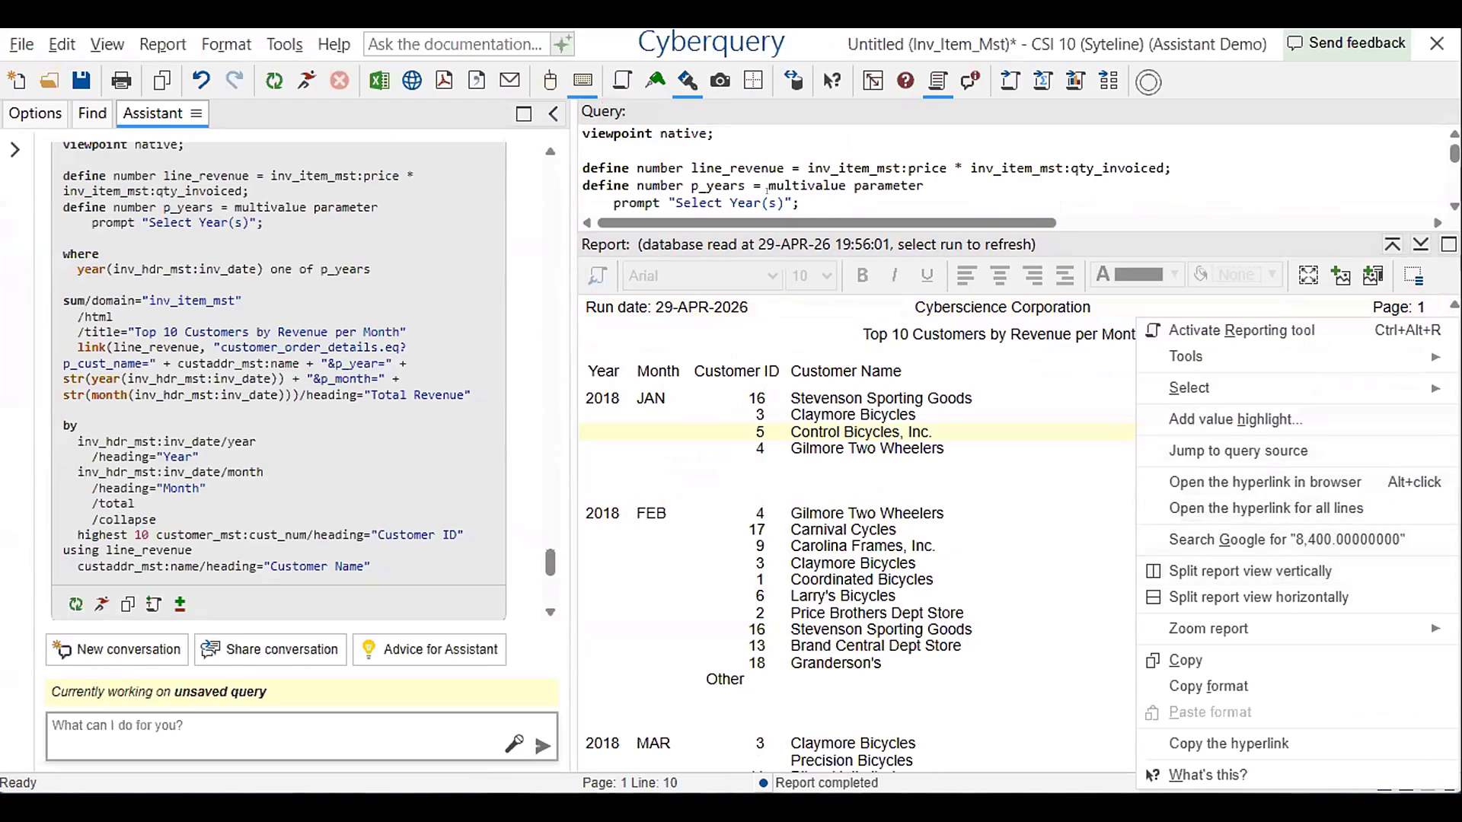
click(1241, 329)
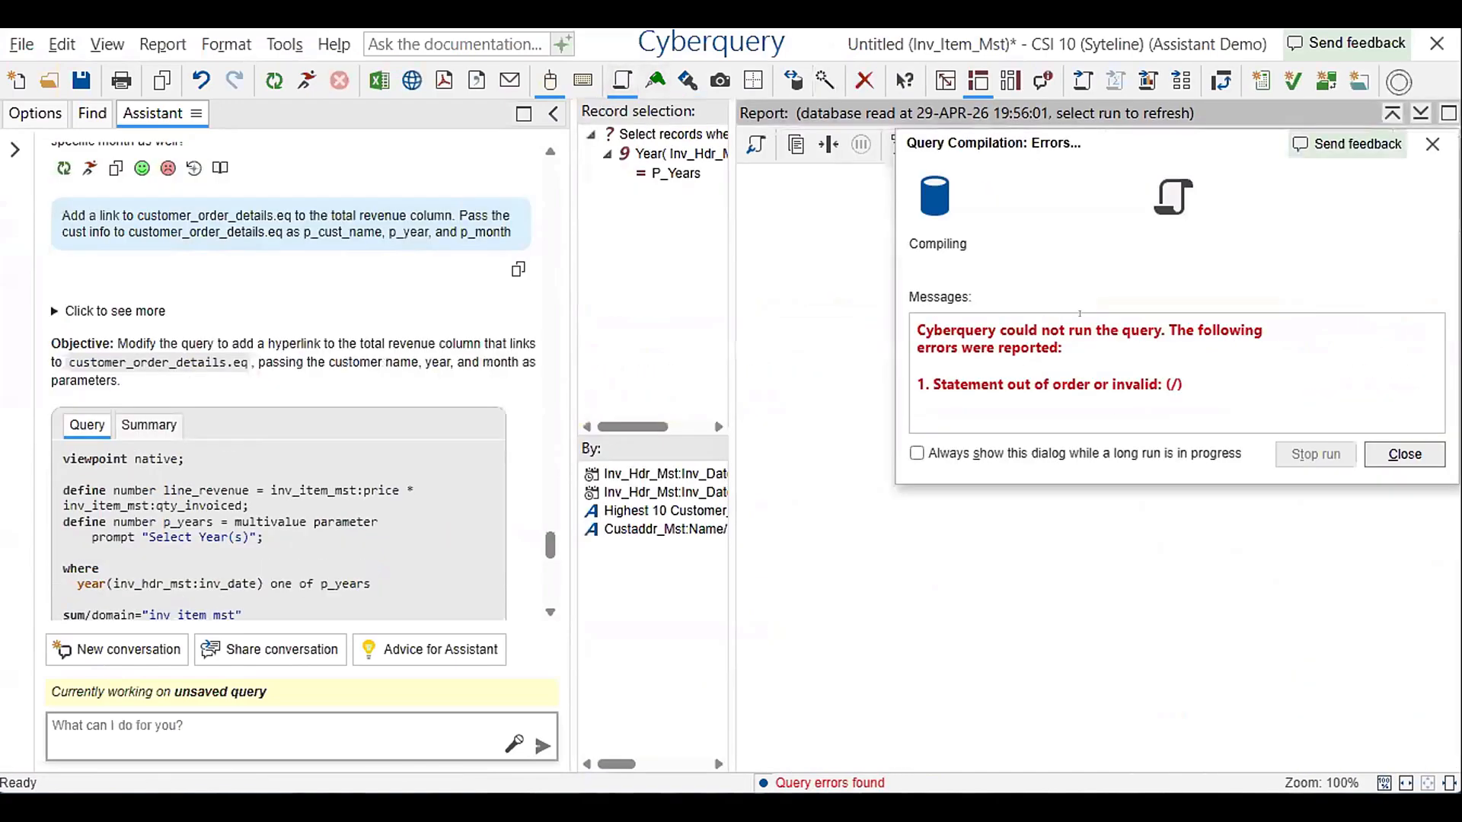
click(1393, 454)
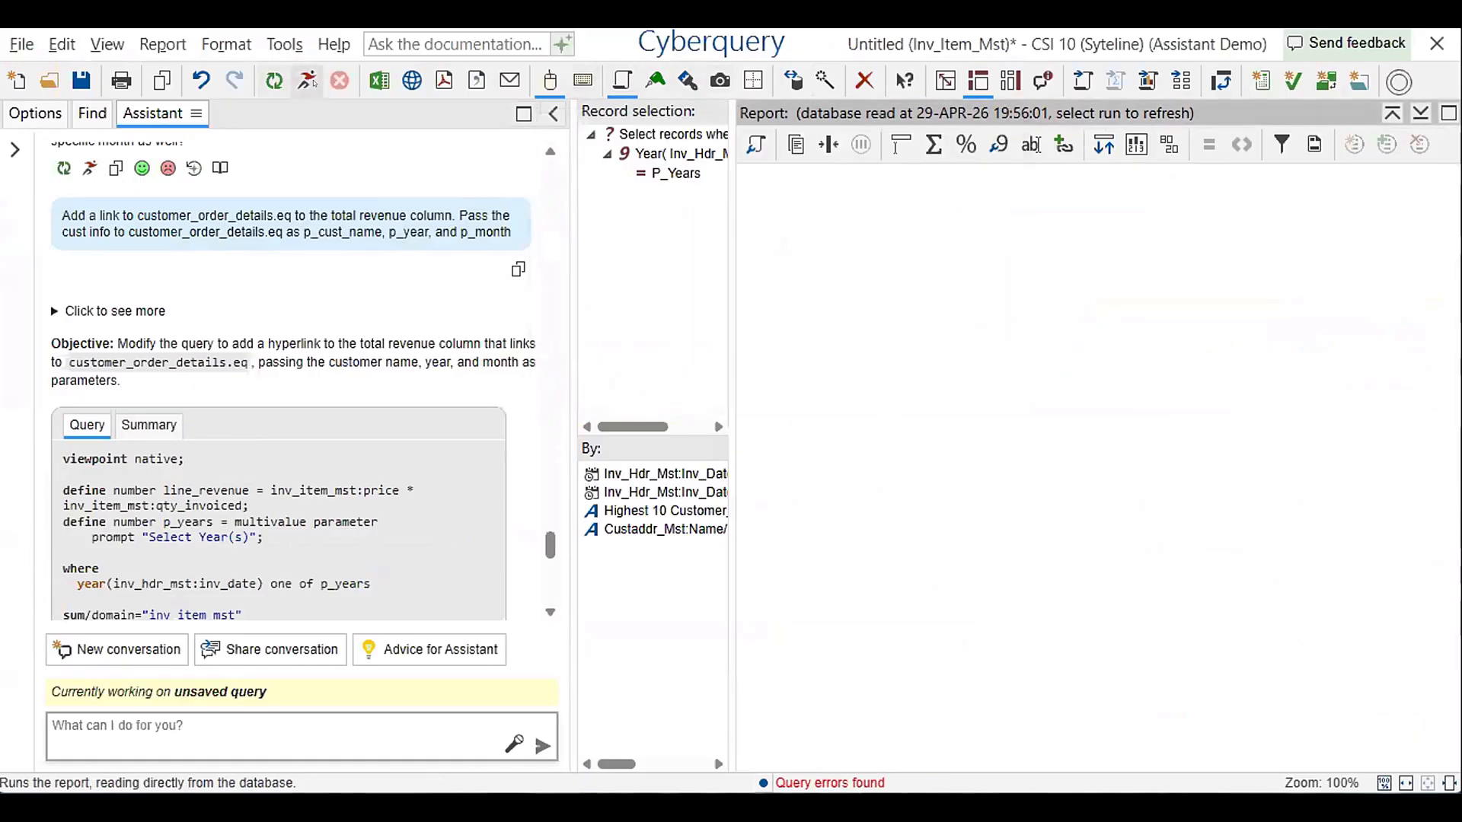
click(307, 80)
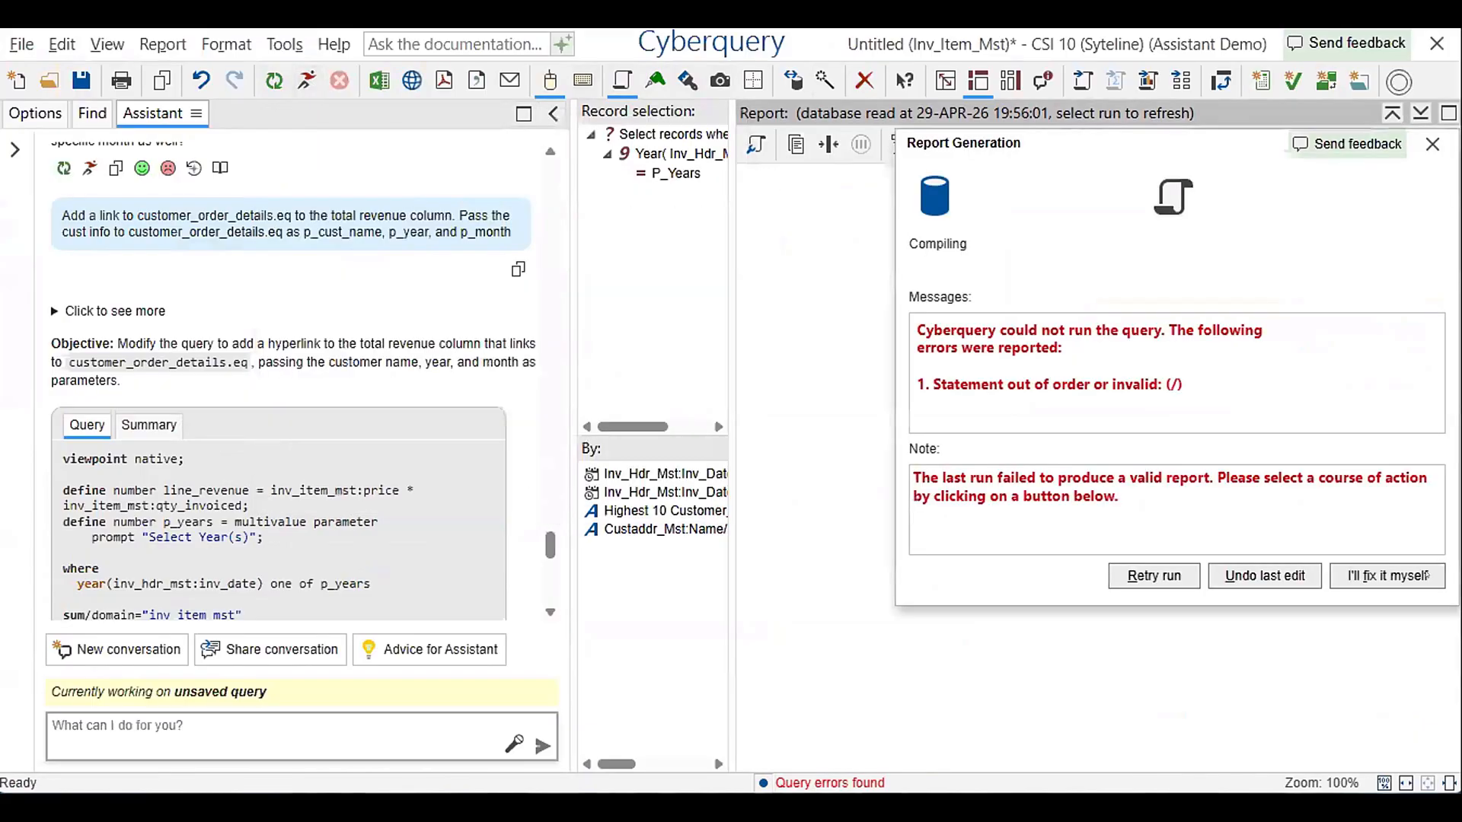
click(1426, 577)
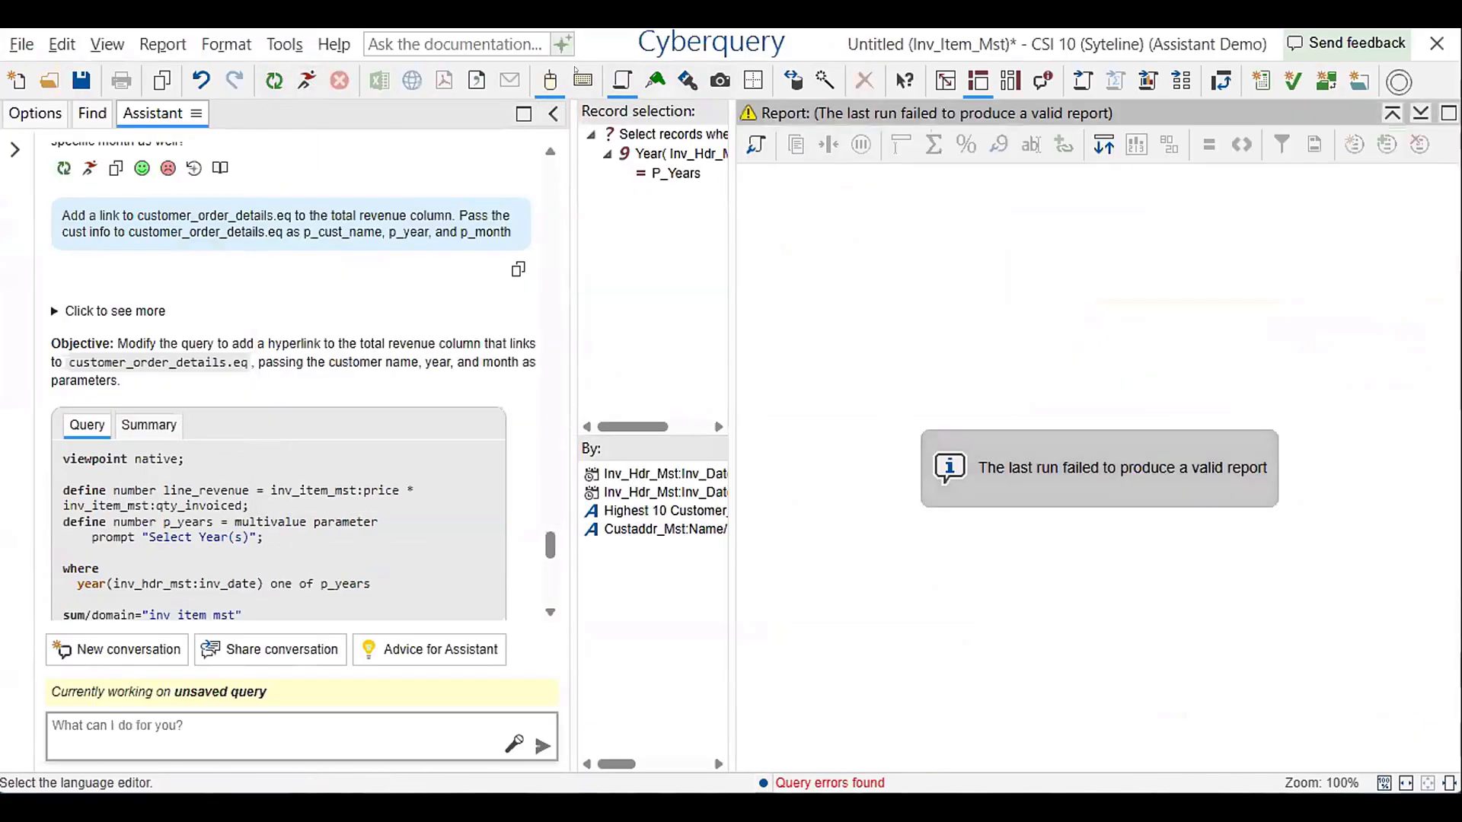
Run the report from the language editor, expand January, and open the revenue link for Claymore Bicycles
click(583, 79)
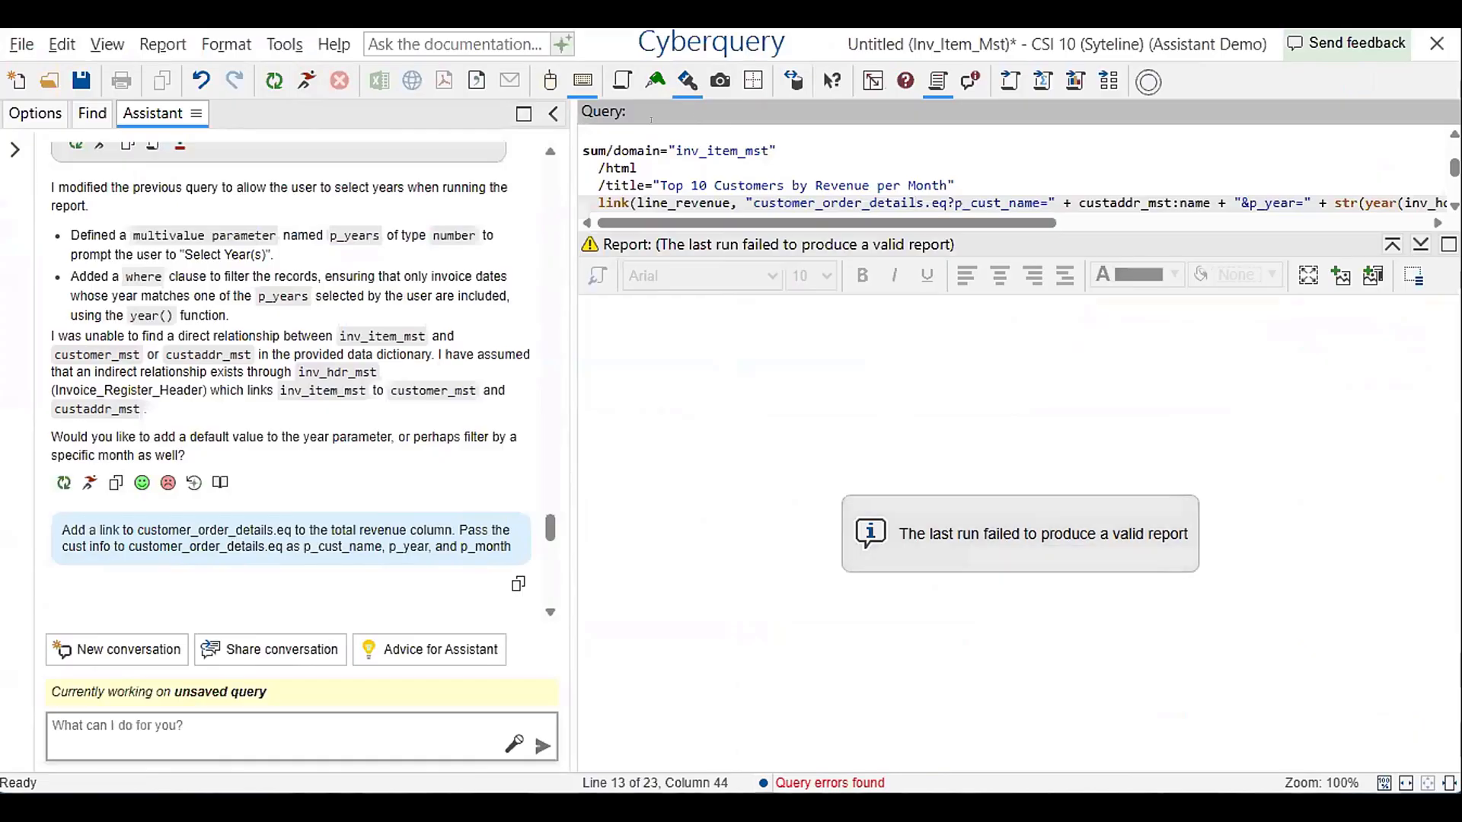
click(307, 80)
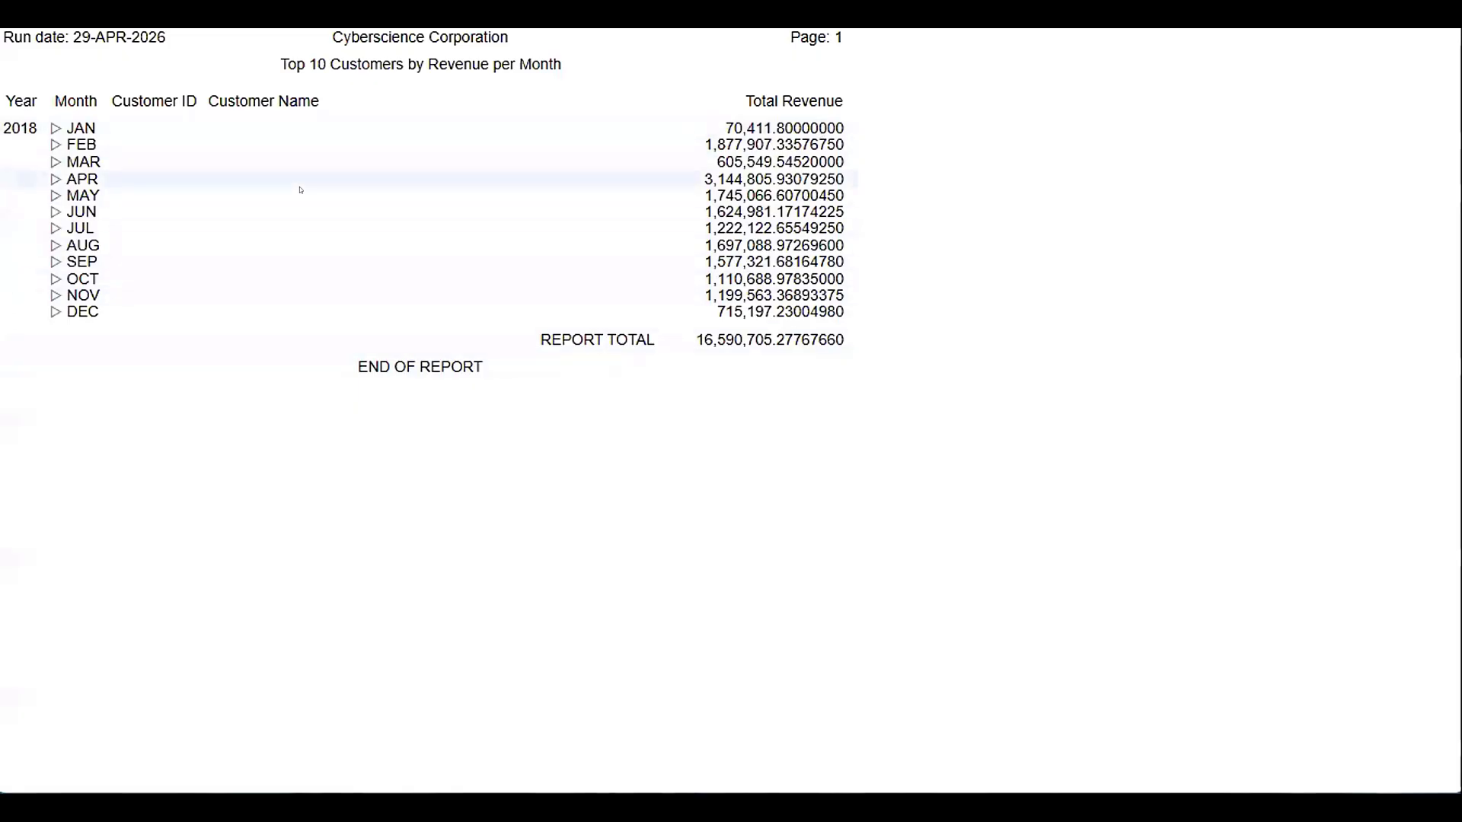
click(69, 131)
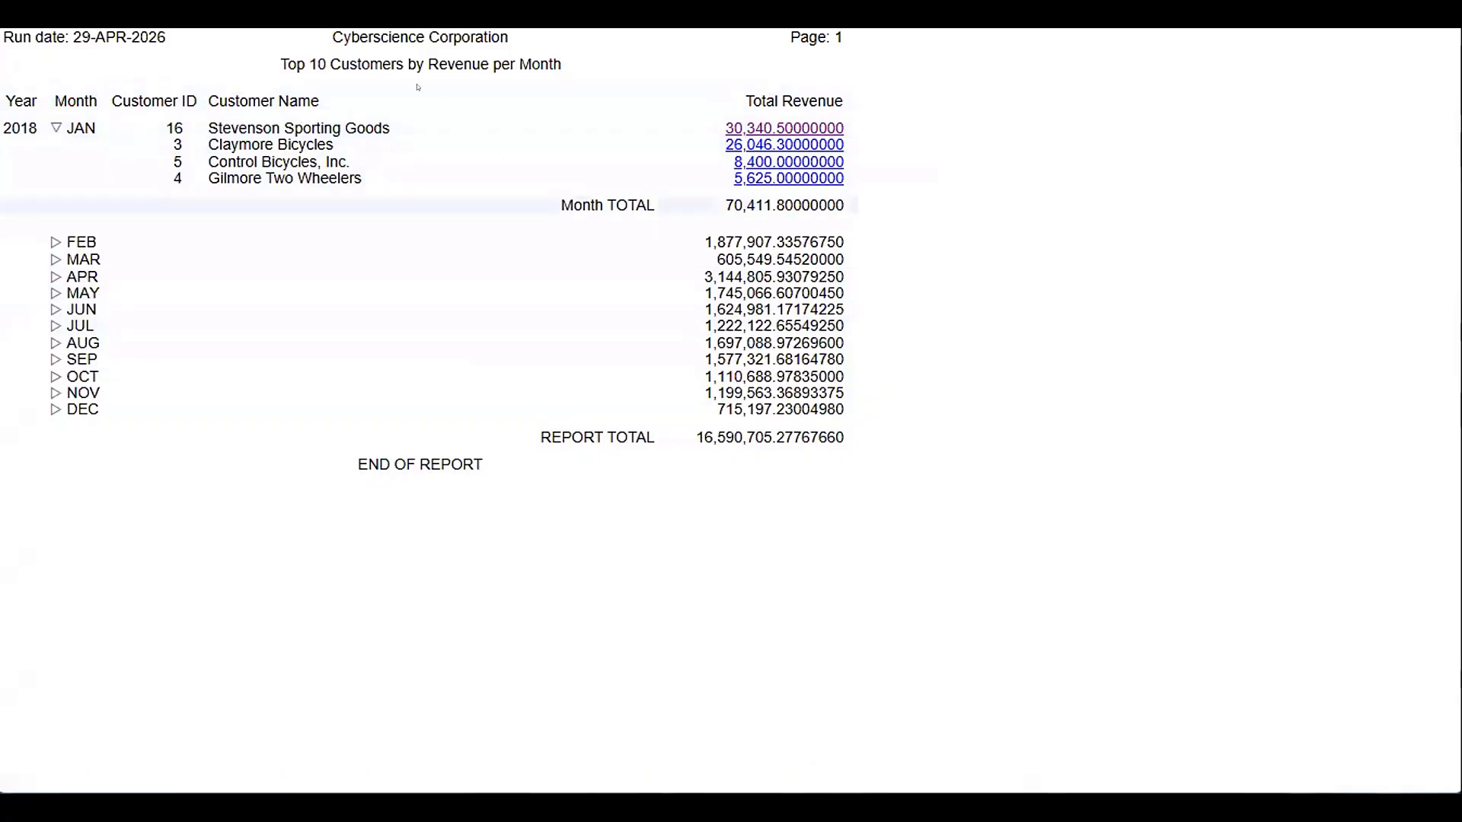
click(818, 151)
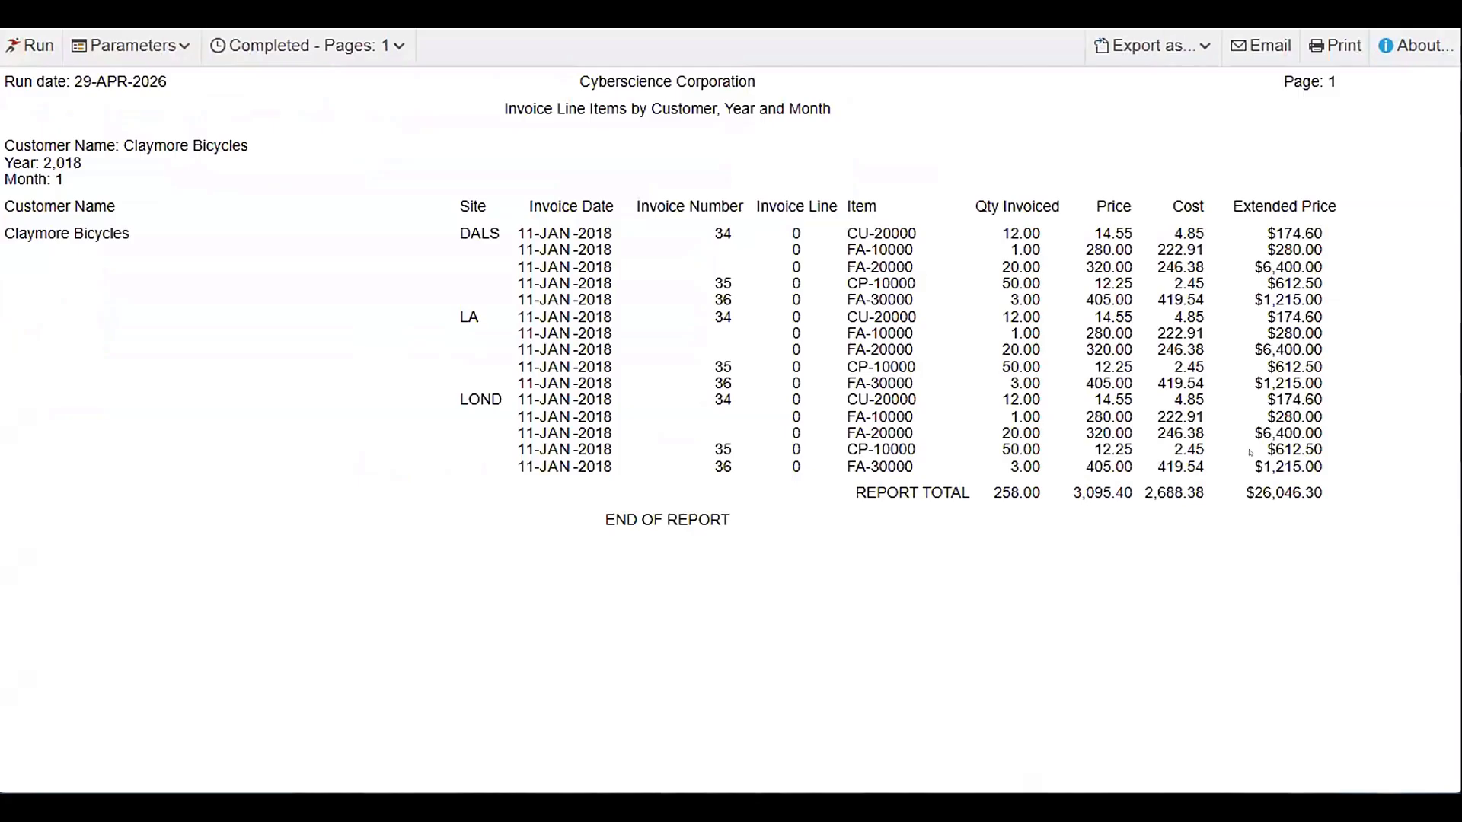
Check the Extended Price report total and the invoice dates in the linked invoice line items report
click(1288, 491)
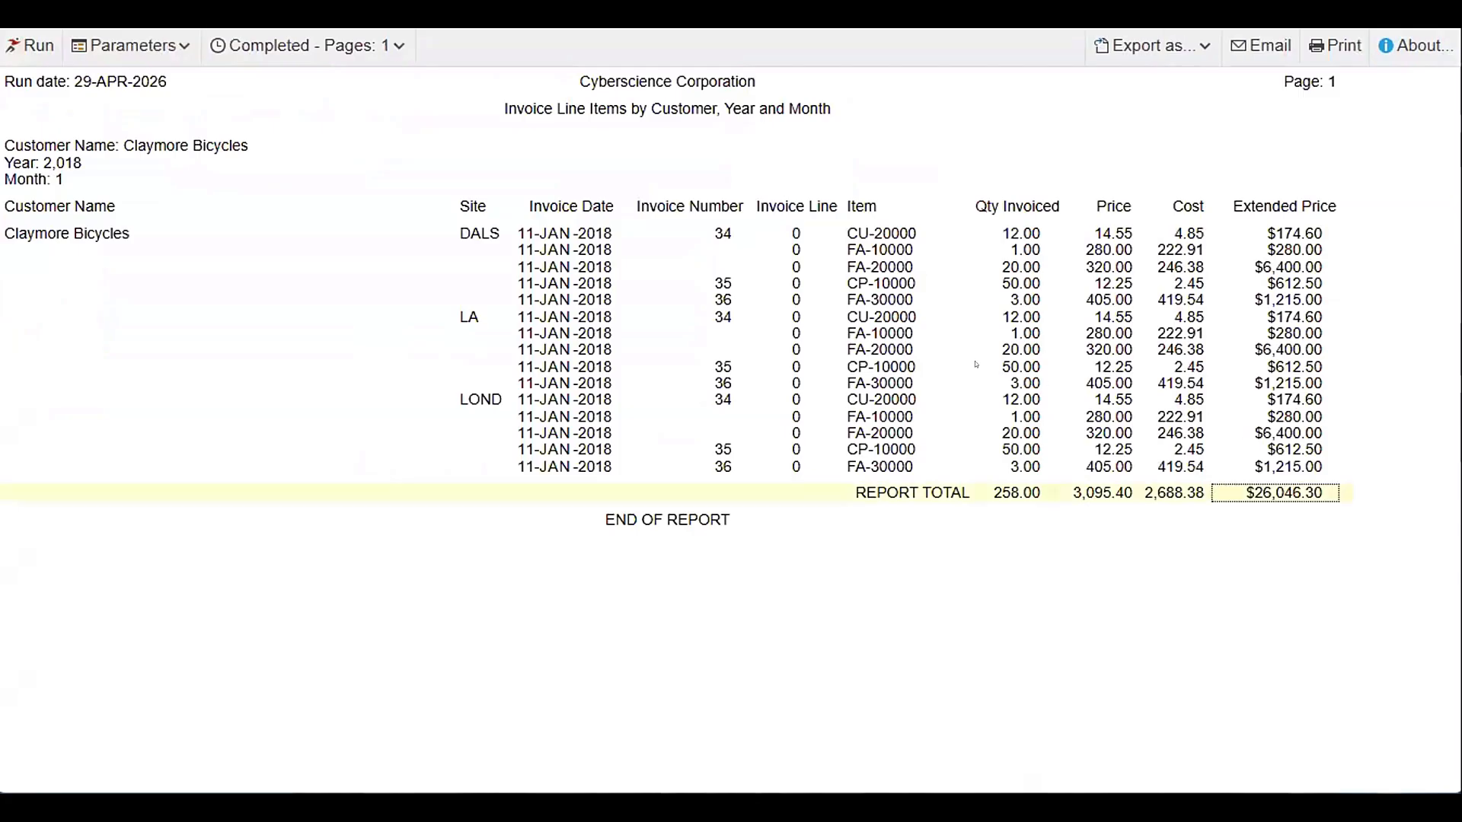
click(578, 248)
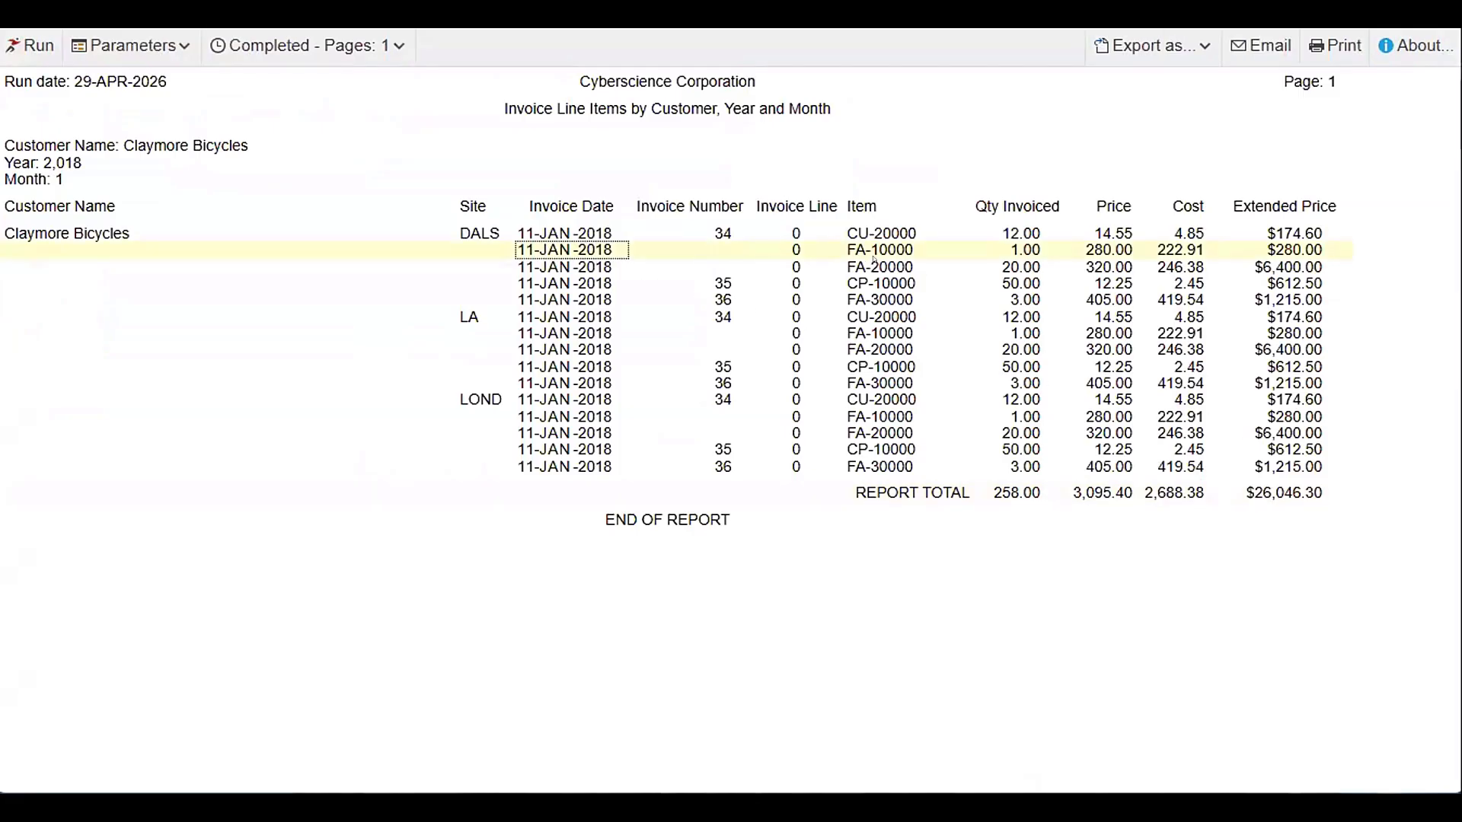
click(1287, 493)
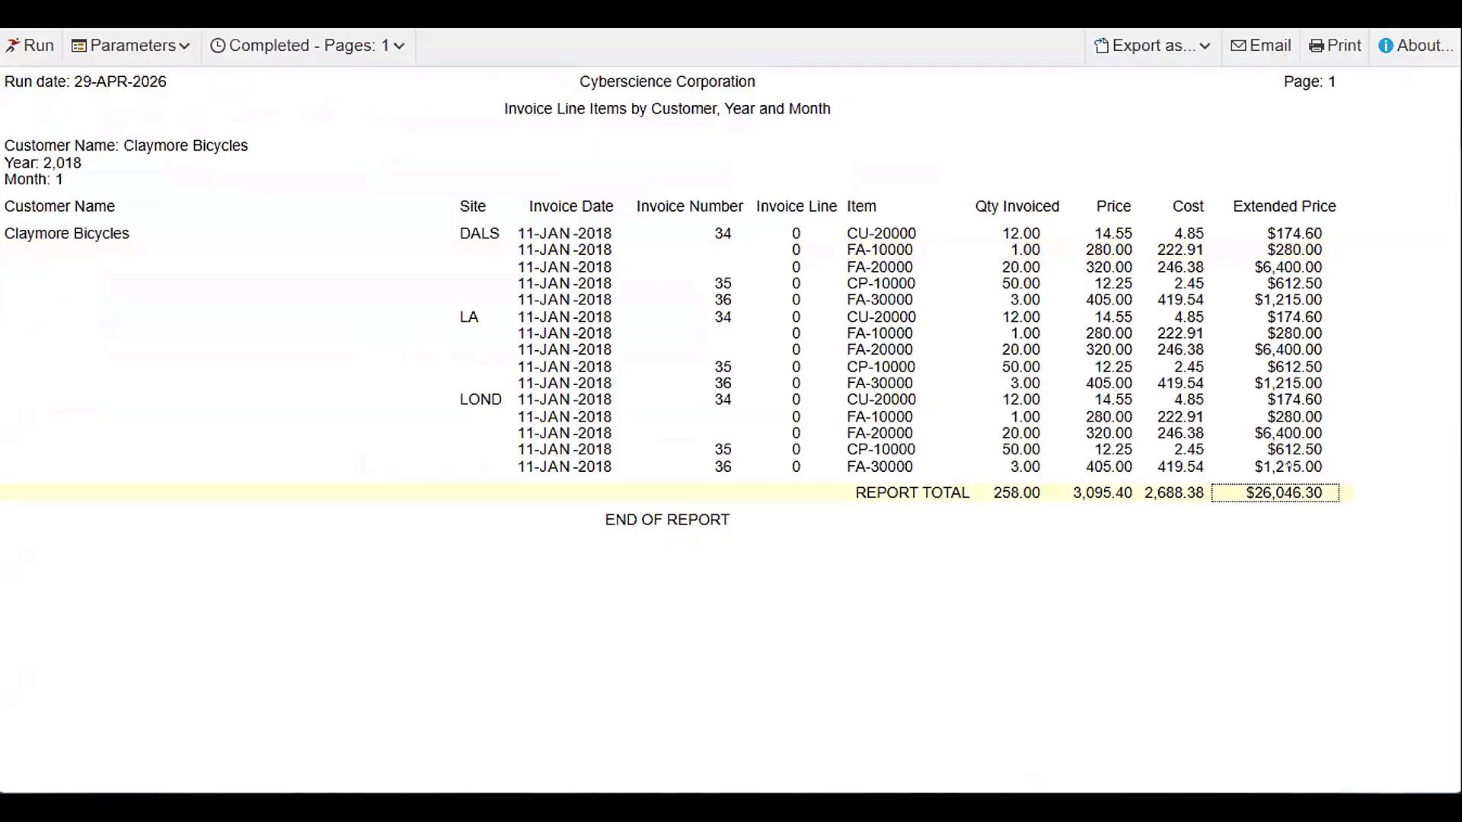